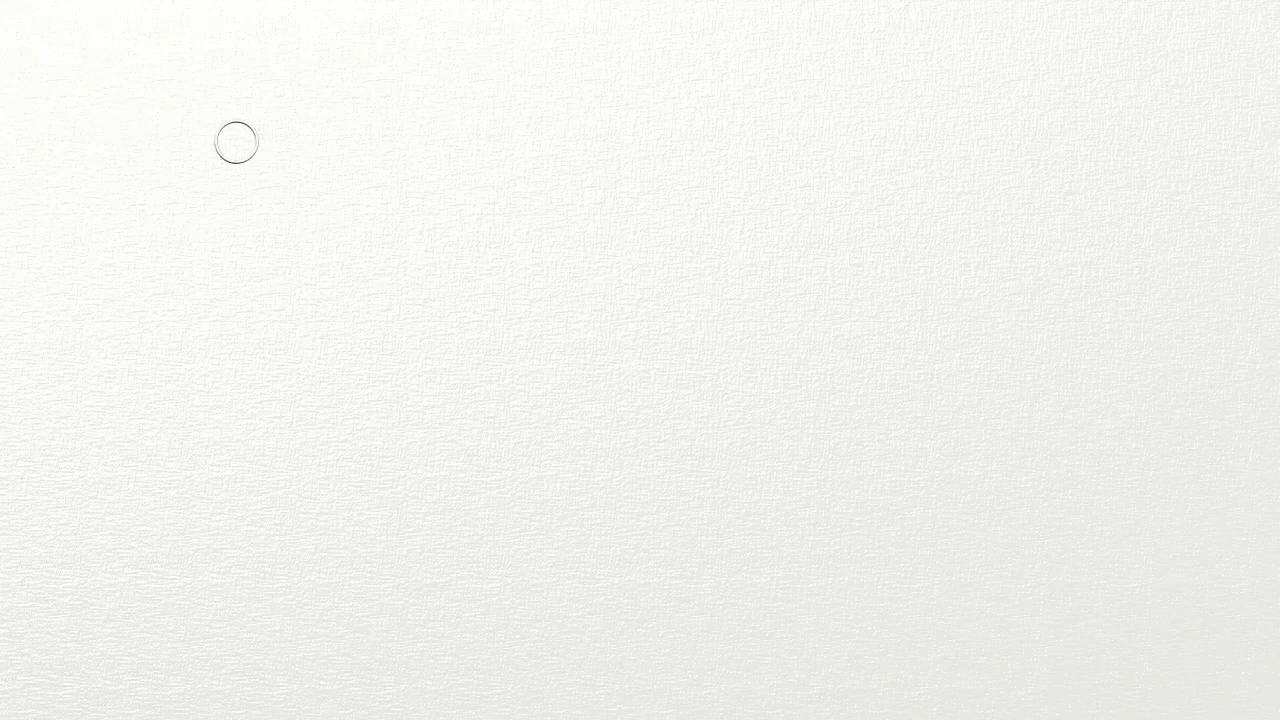
mouse_move(165, 100)
mouse_down()
mouse_move(194, 217)
mouse_move(400, 134)
mouse_move(575, 216)
mouse_move(766, 171)
mouse_move(1049, 146)
mouse_move(734, 371)
mouse_move(1131, 323)
mouse_move(769, 523)
mouse_move(943, 529)
mouse_move(1034, 606)
mouse_move(1160, 596)
mouse_up()
drag(1172, 470, 1158, 548)
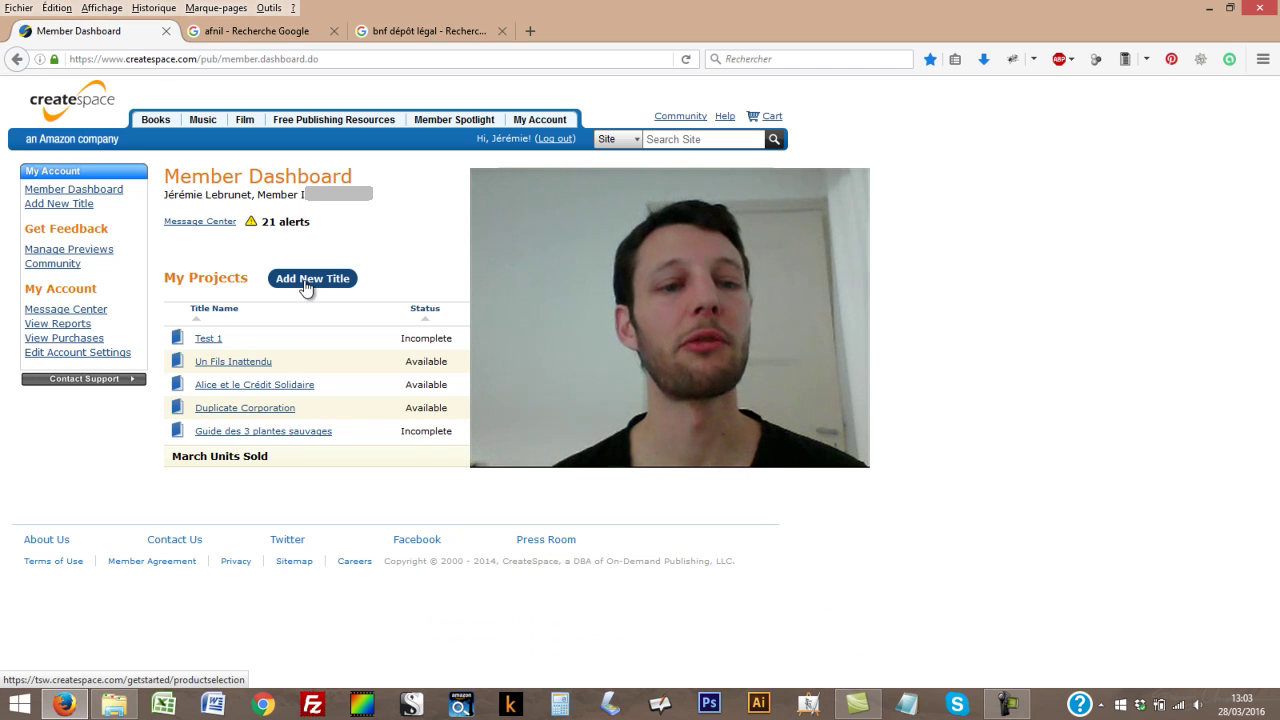
Open the Title Information page of the Test 1 project and go over its title, subtitle and primary author fields
click(212, 340)
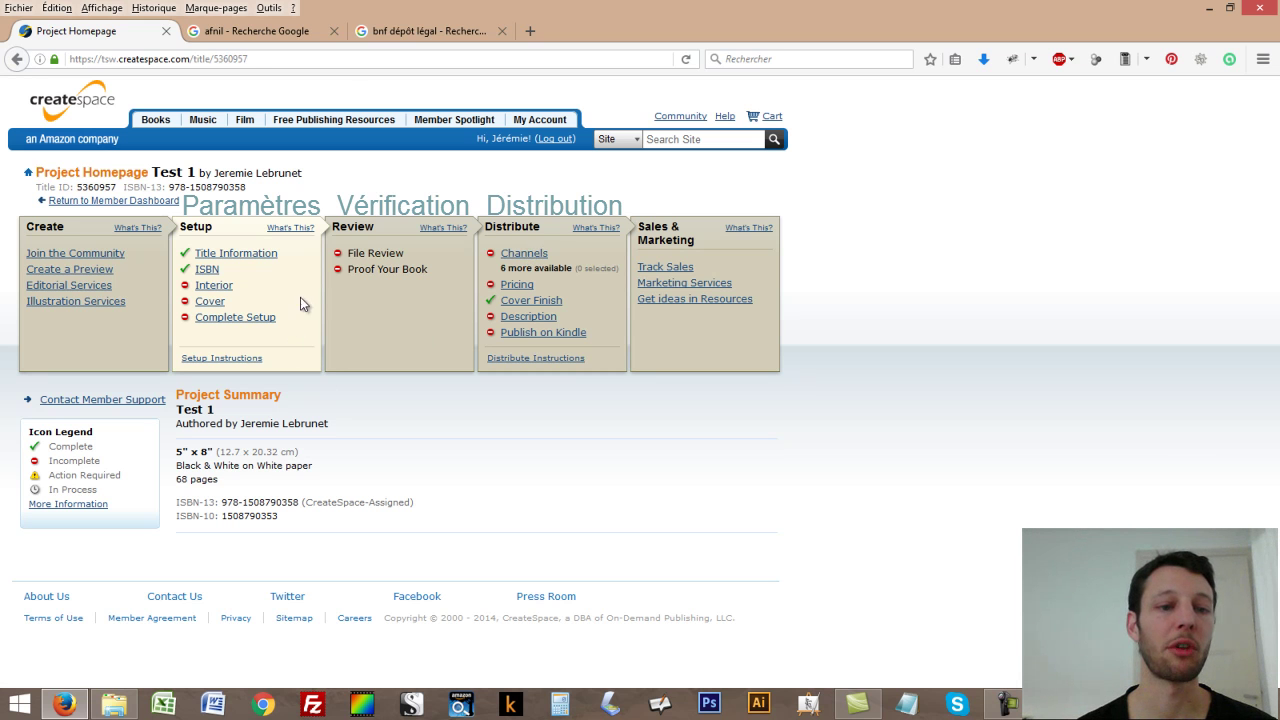
click(261, 261)
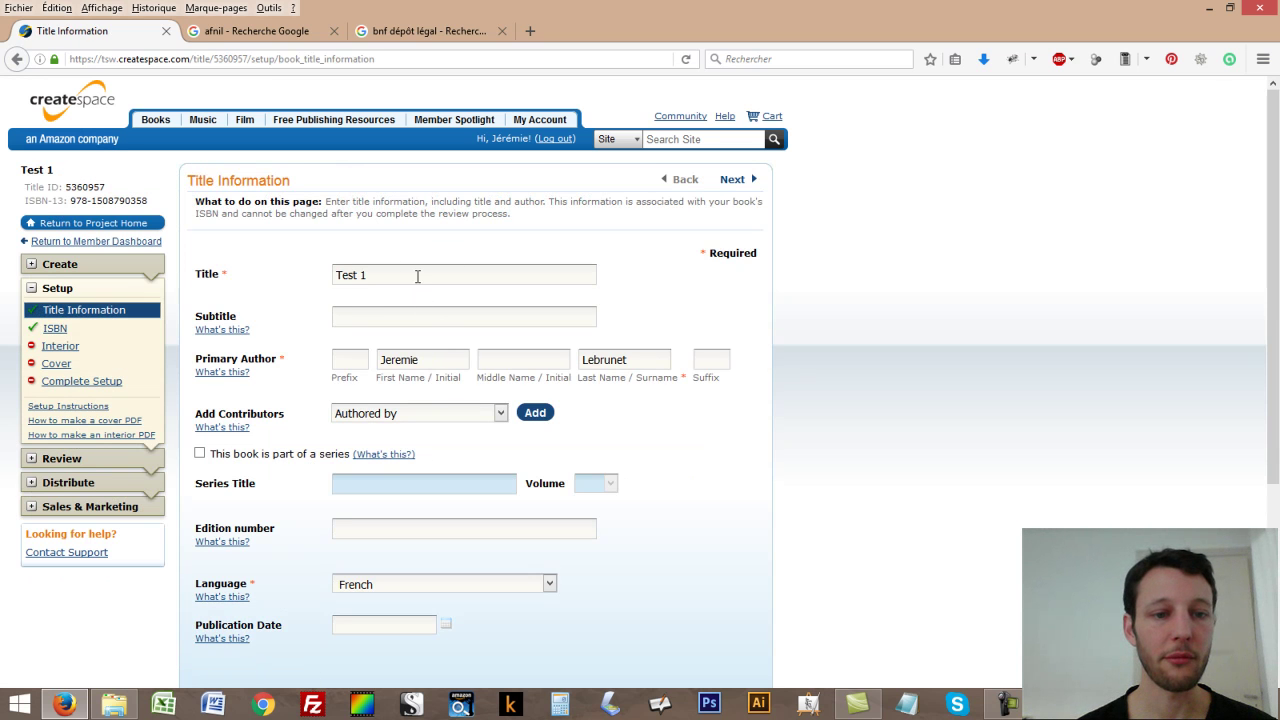
drag(417, 277, 306, 294)
click(350, 319)
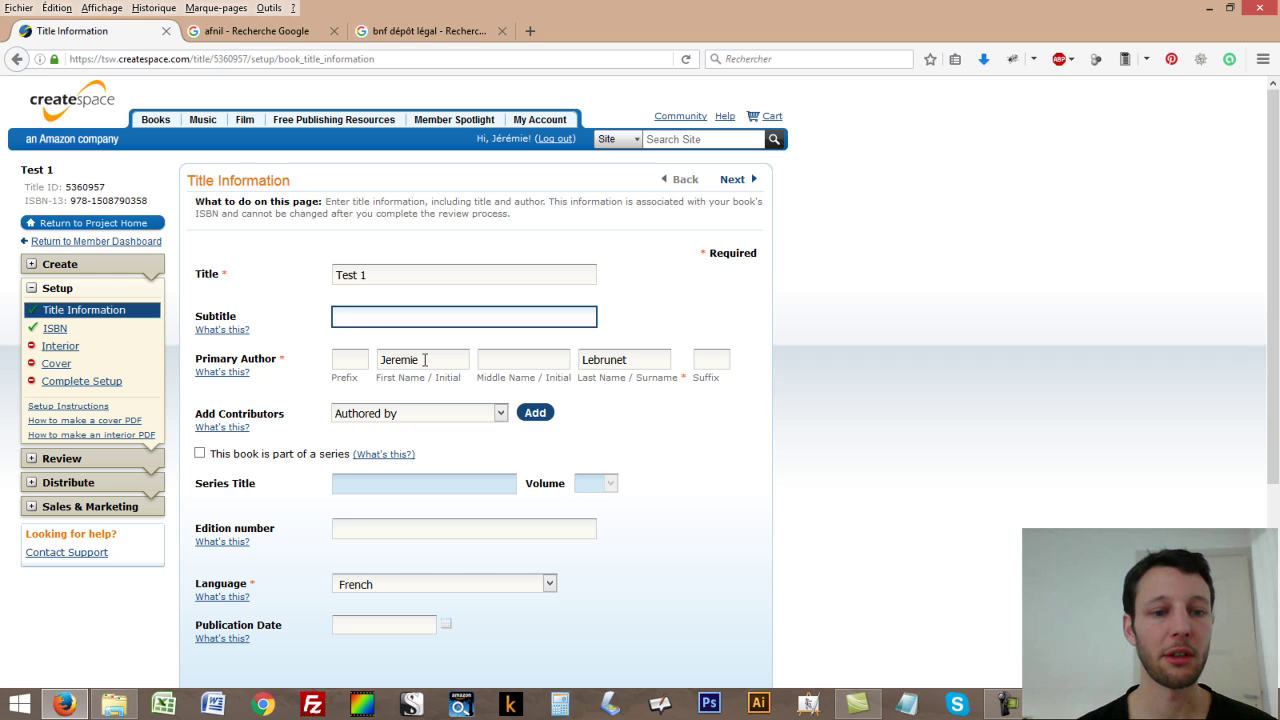
double_click(425, 360)
double_click(615, 362)
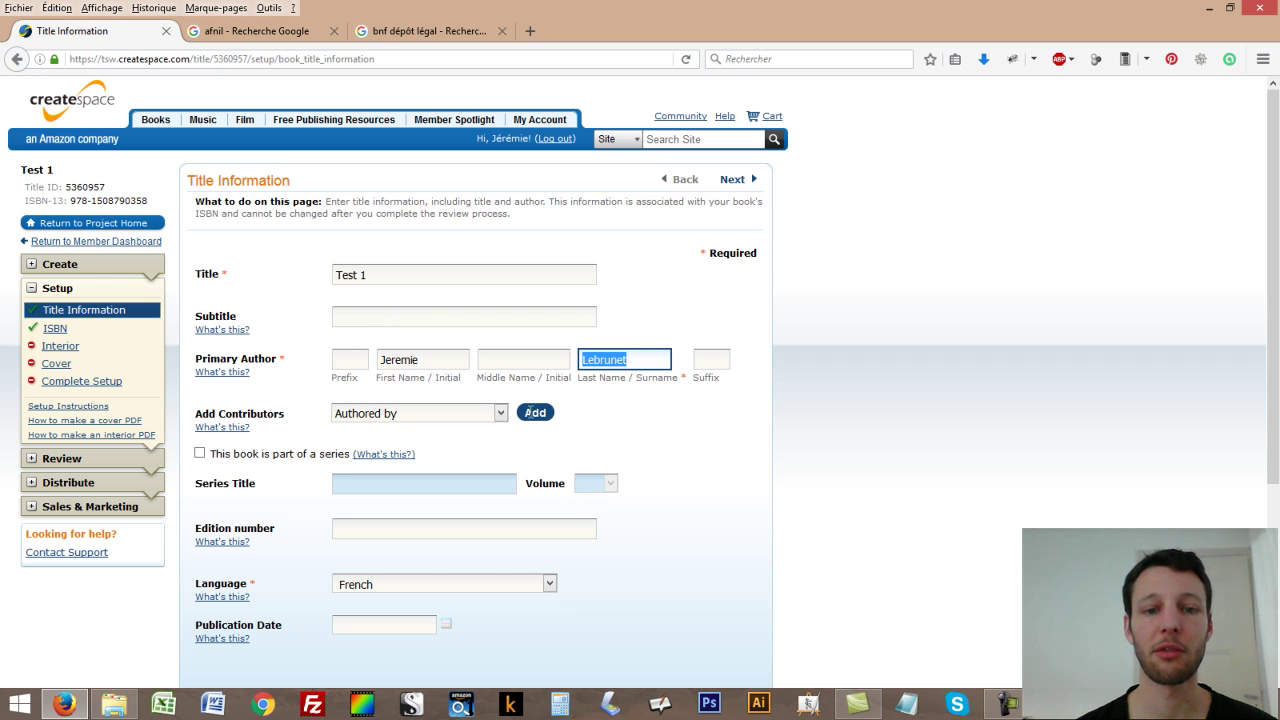
Try the accented spelling of the primary author's first name and save the title information
click(401, 360)
key(BackSpace)
text(éré)
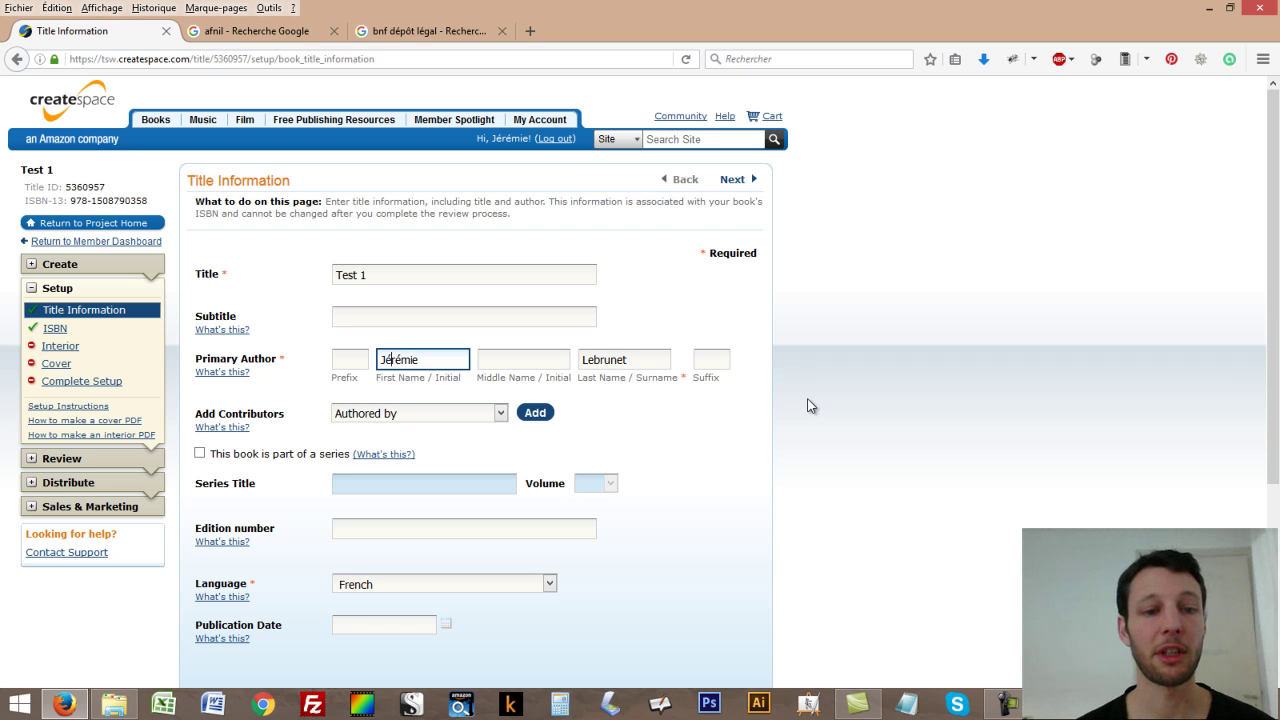
scroll(760, 377, down, 5)
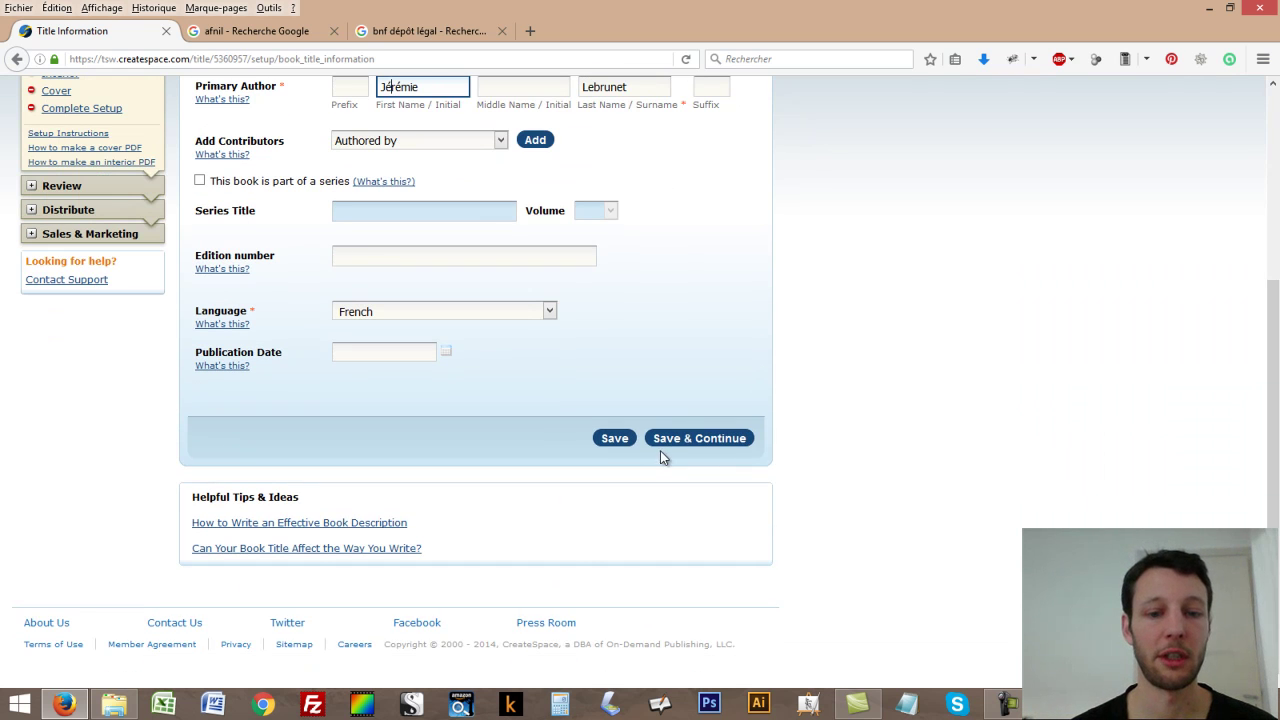
click(613, 438)
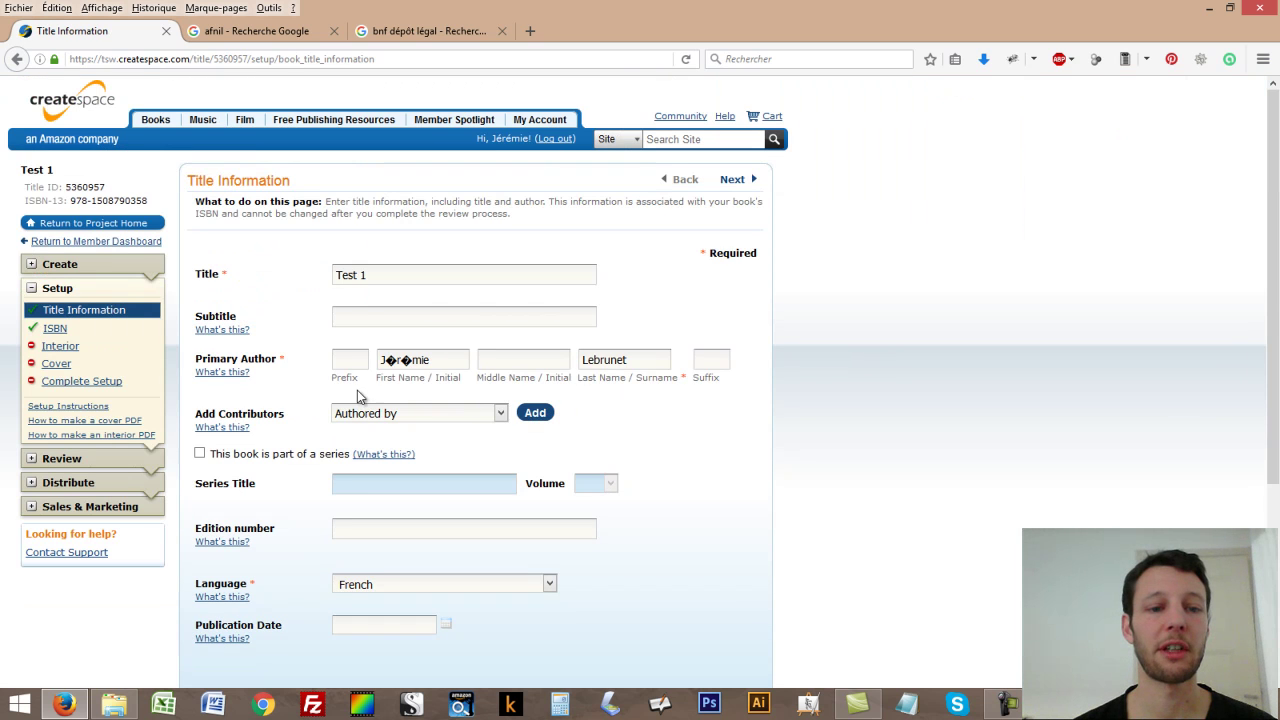
Re-enter the primary author's first name without accents
click(410, 361)
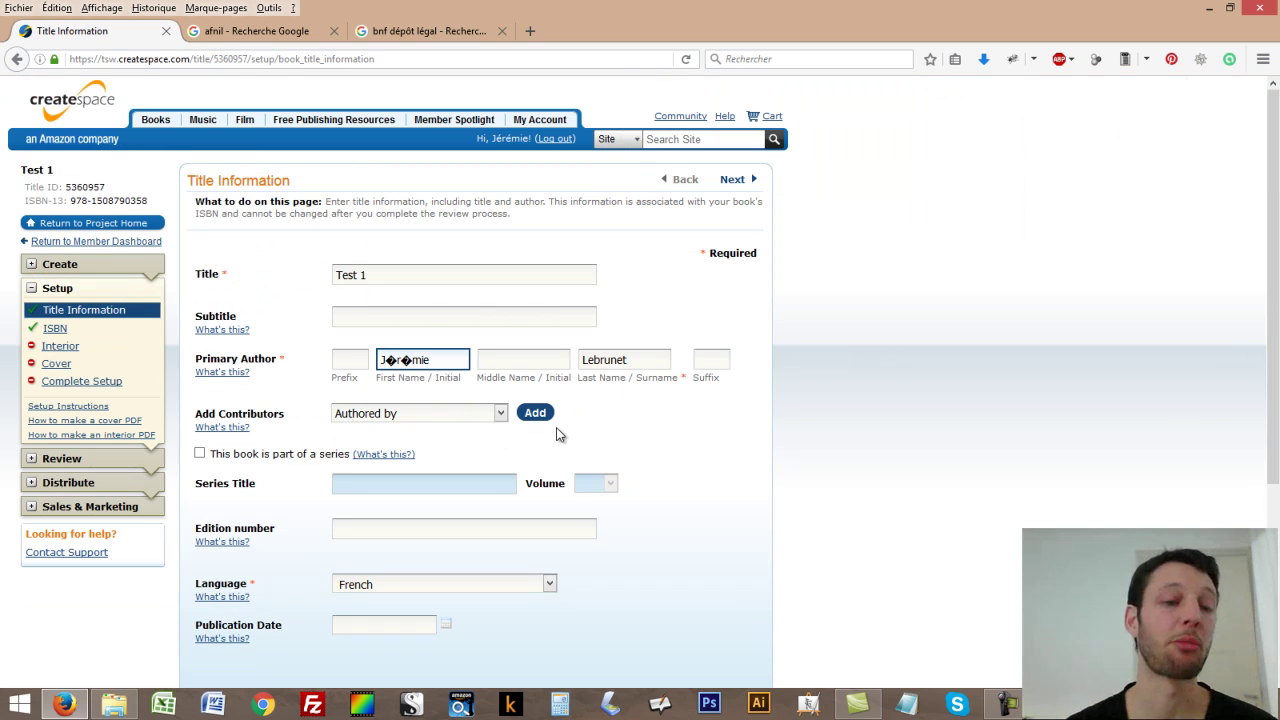
key(BackSpace)
text(e)
key(BackSpace)
text(ere)
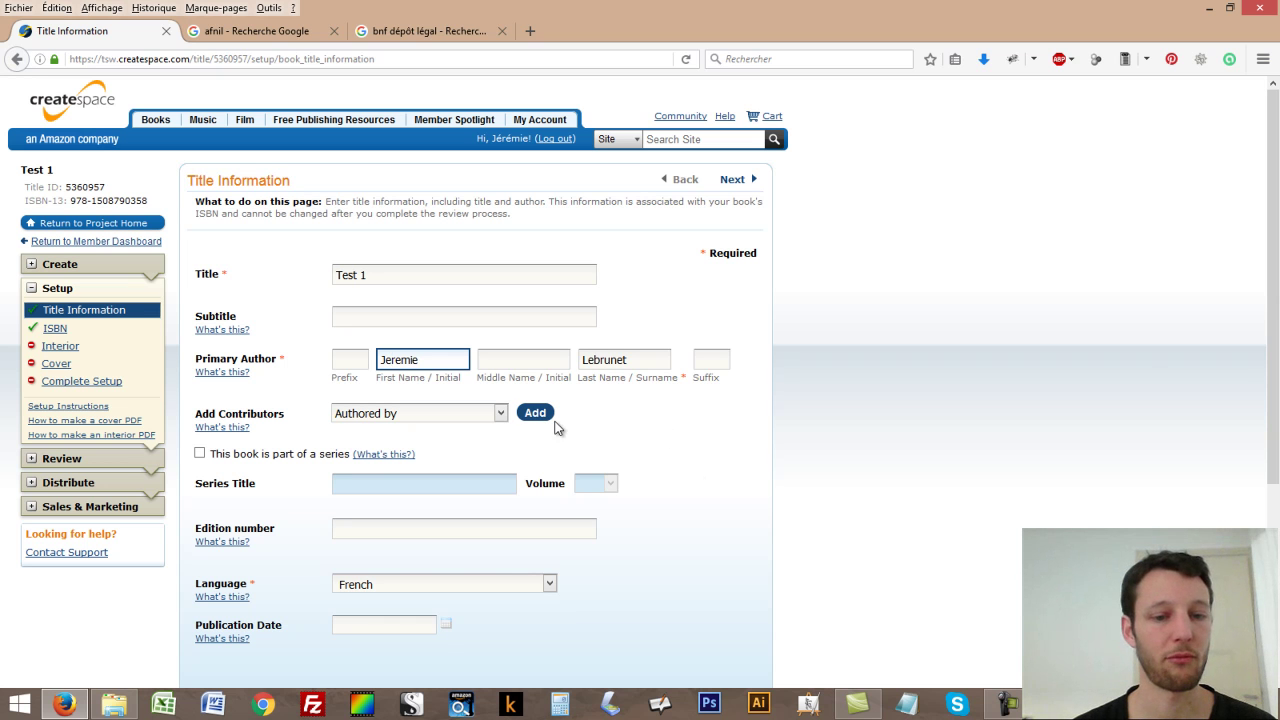
Check the contributor roles and the edition number field, and save the title information to continue to the ISBN page
click(505, 413)
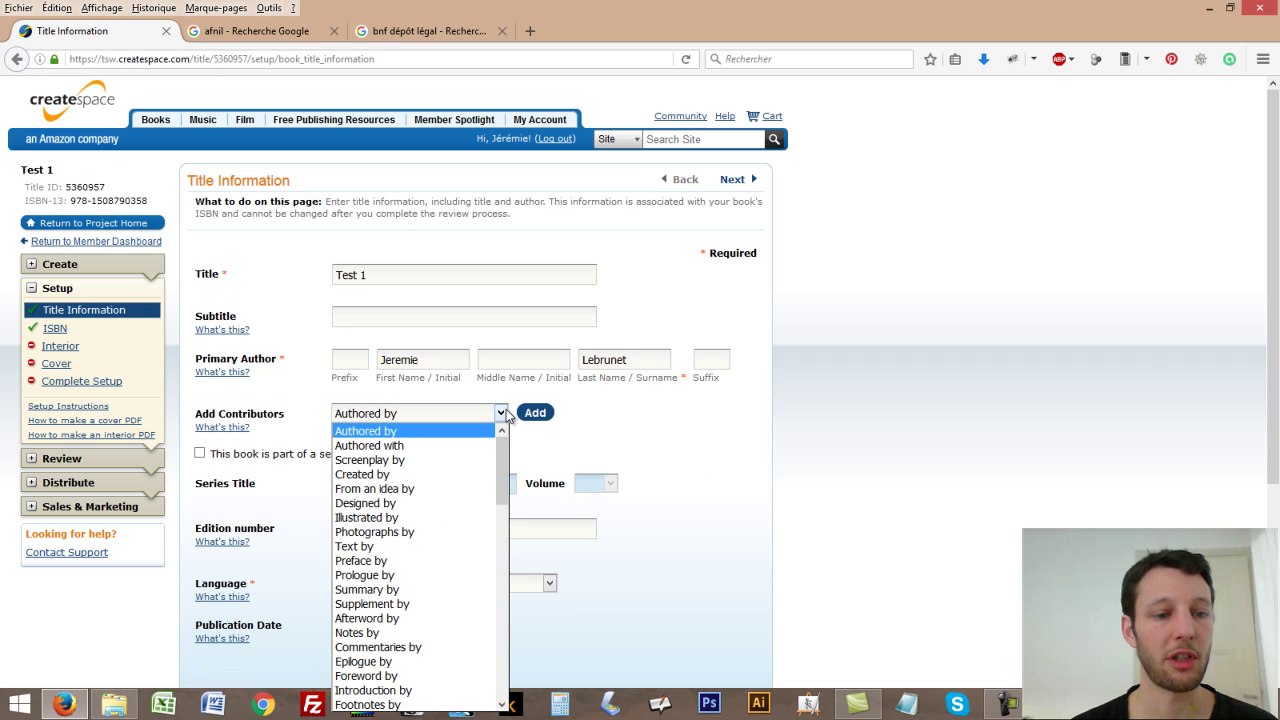
click(702, 435)
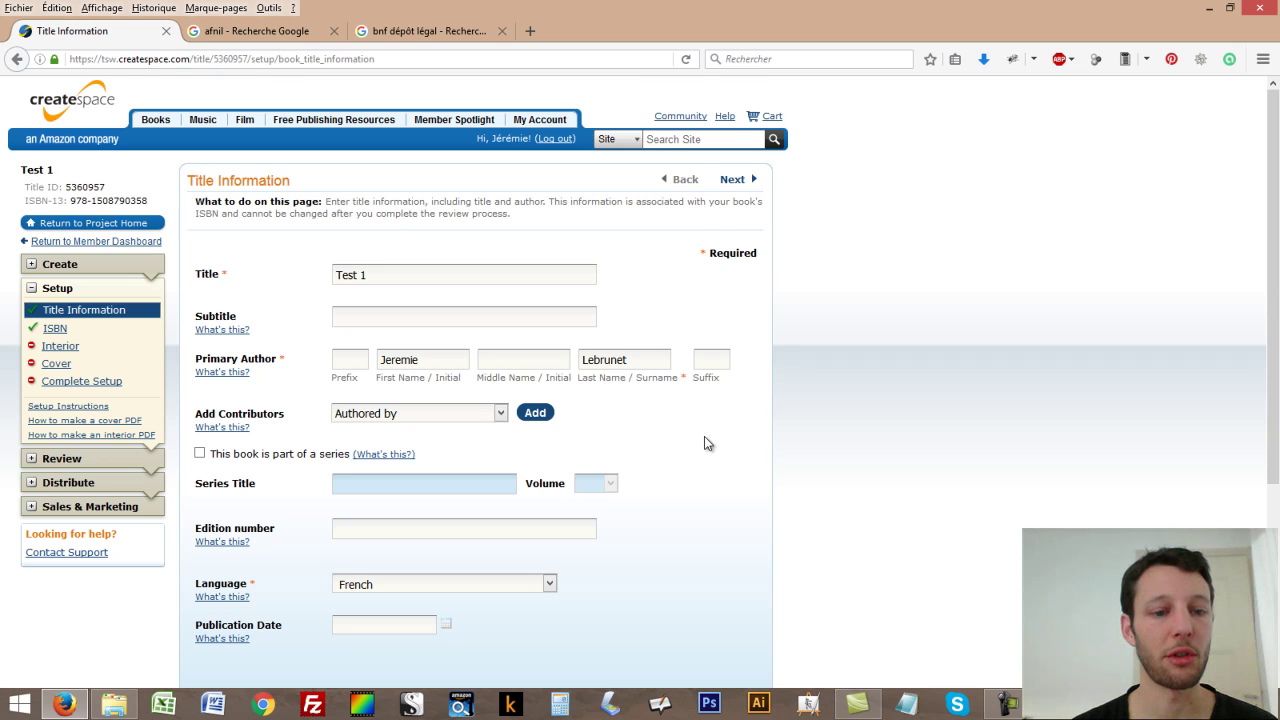
scroll(705, 443, down, 5)
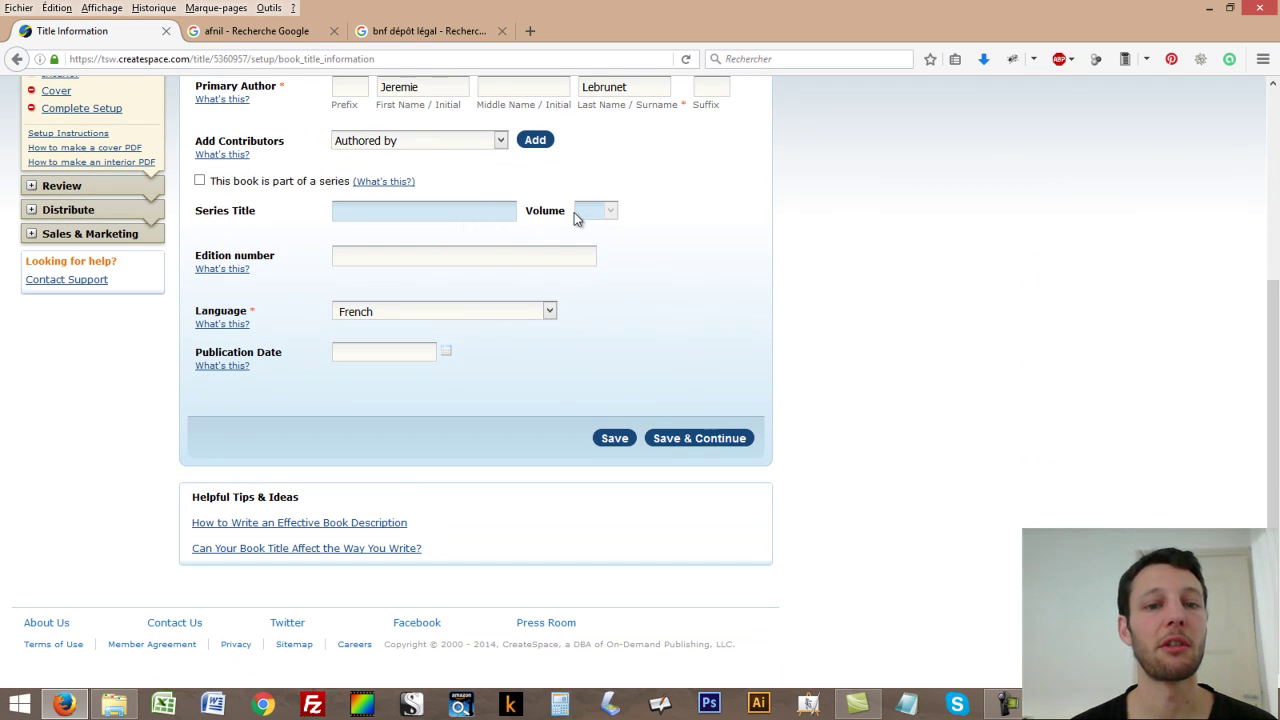
click(403, 257)
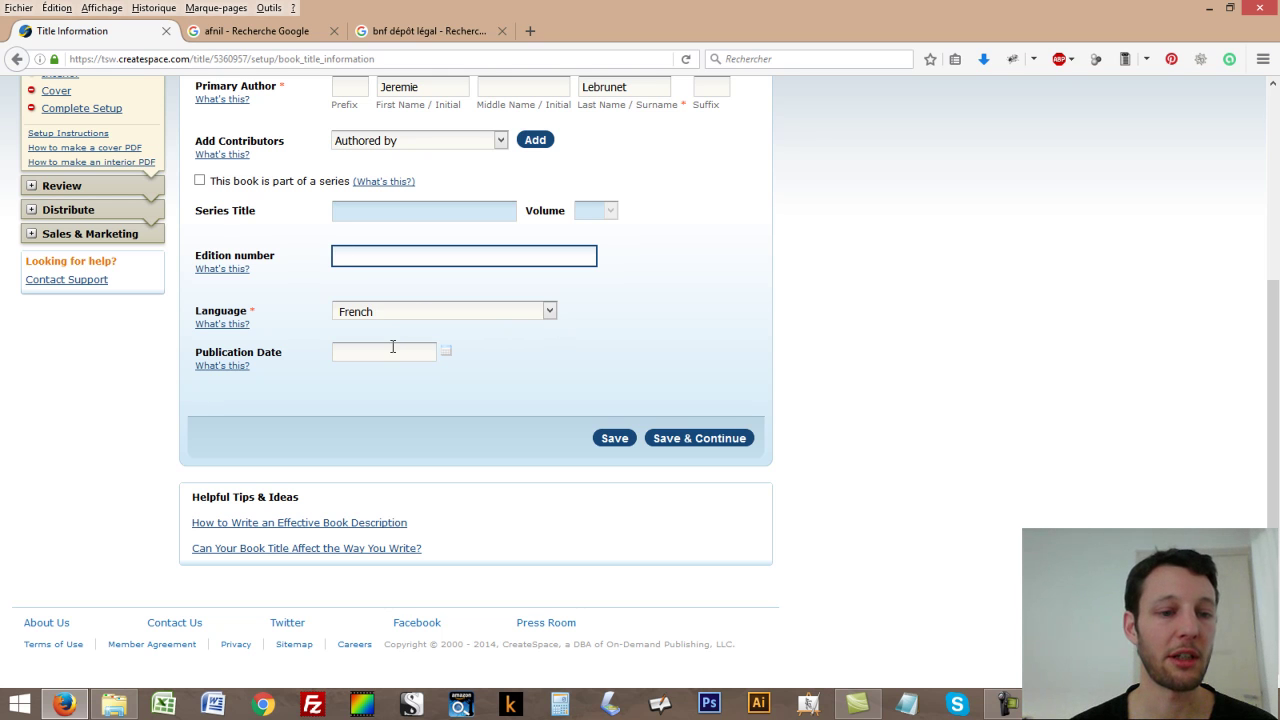
click(677, 440)
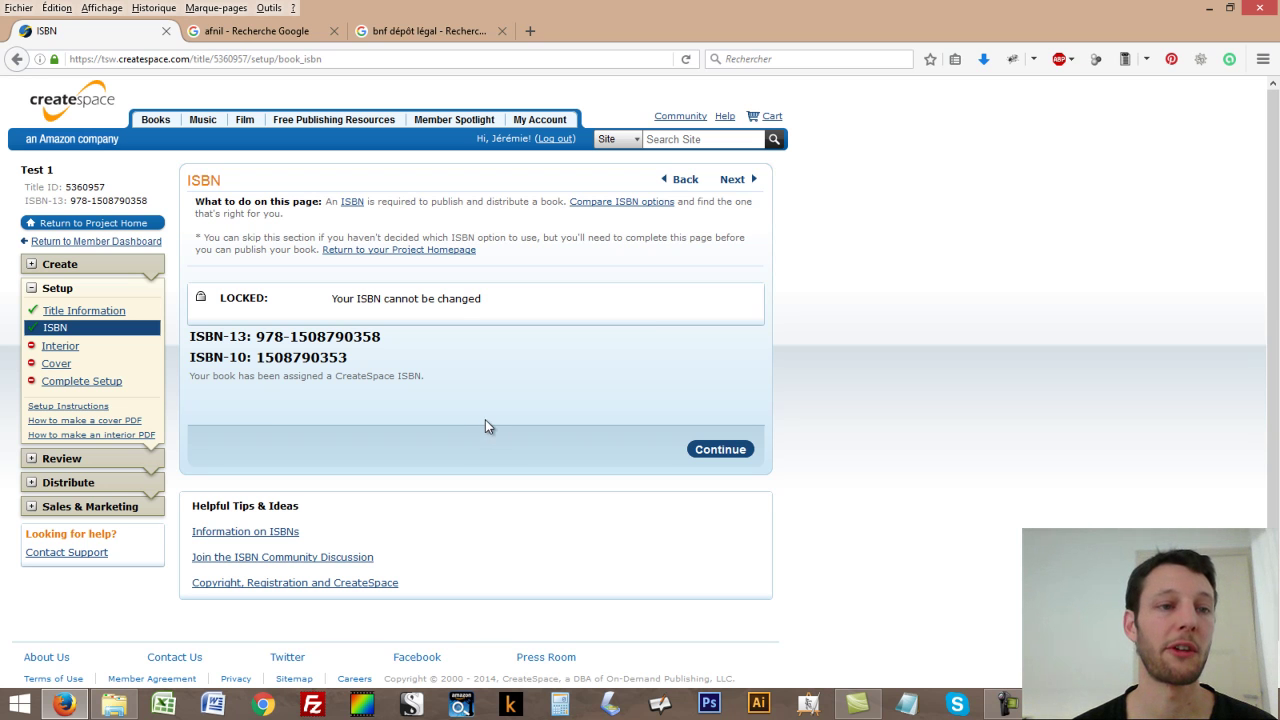
Open AFNIL's ISBN application PDF for individuals, read through to the self-publishing form on page 5, and return to the project's ISBN page
click(281, 28)
click(416, 352)
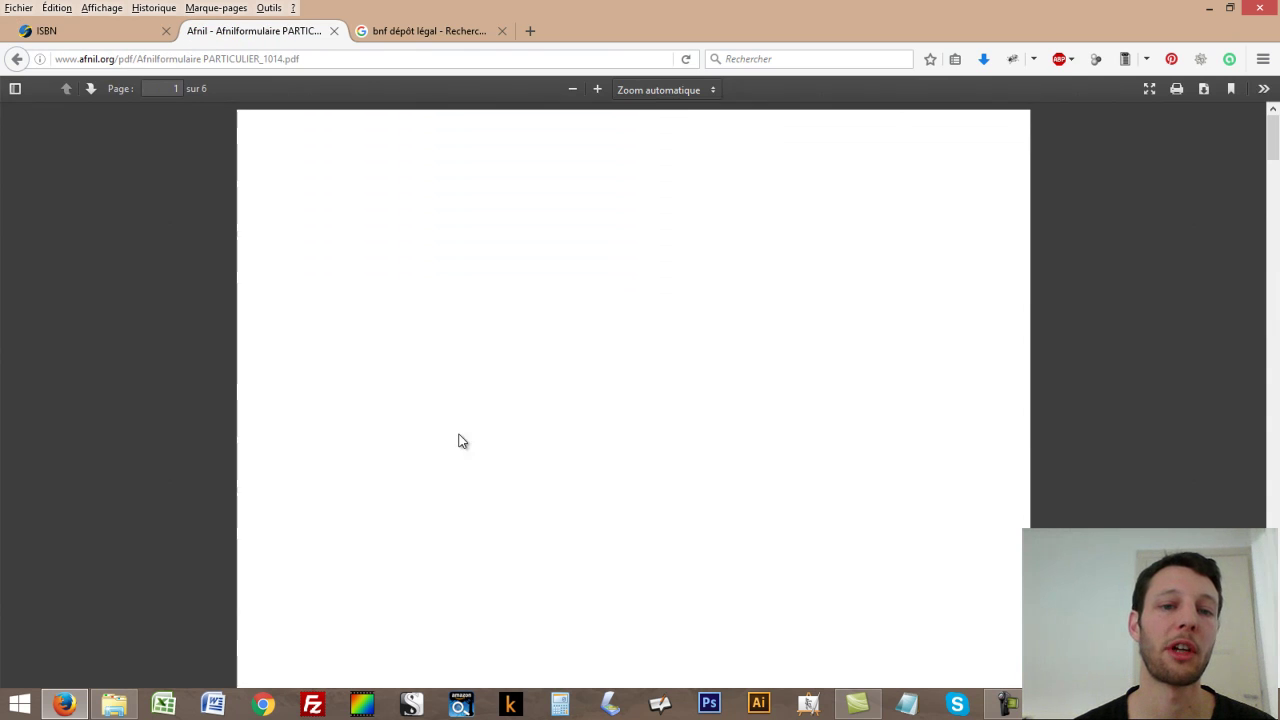
scroll(655, 356, down, 15)
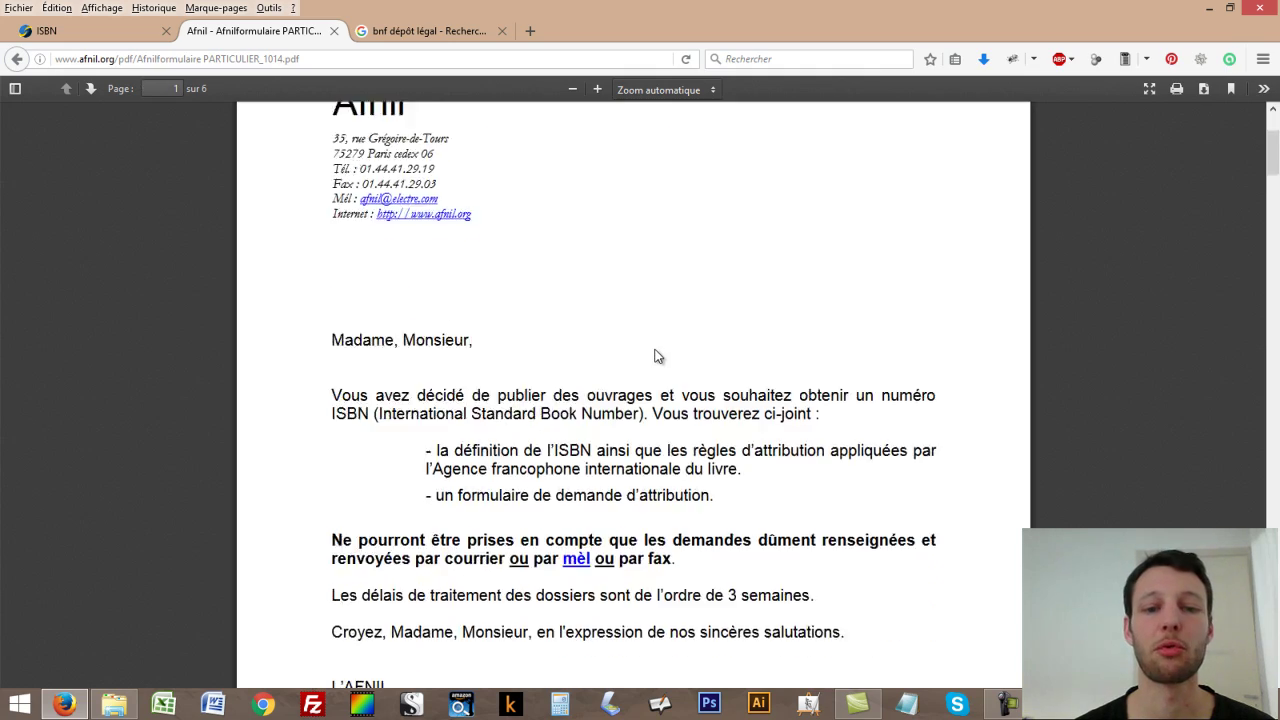
scroll(657, 355, down, 18)
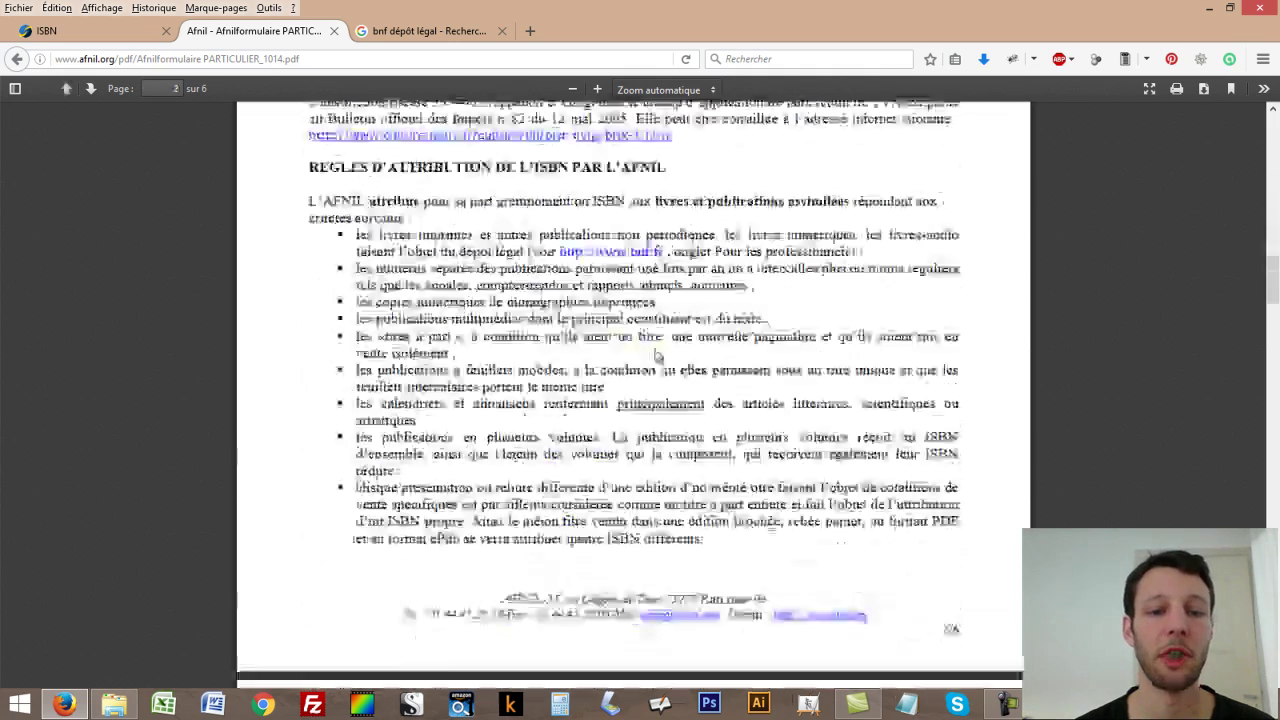
scroll(657, 355, down, 18)
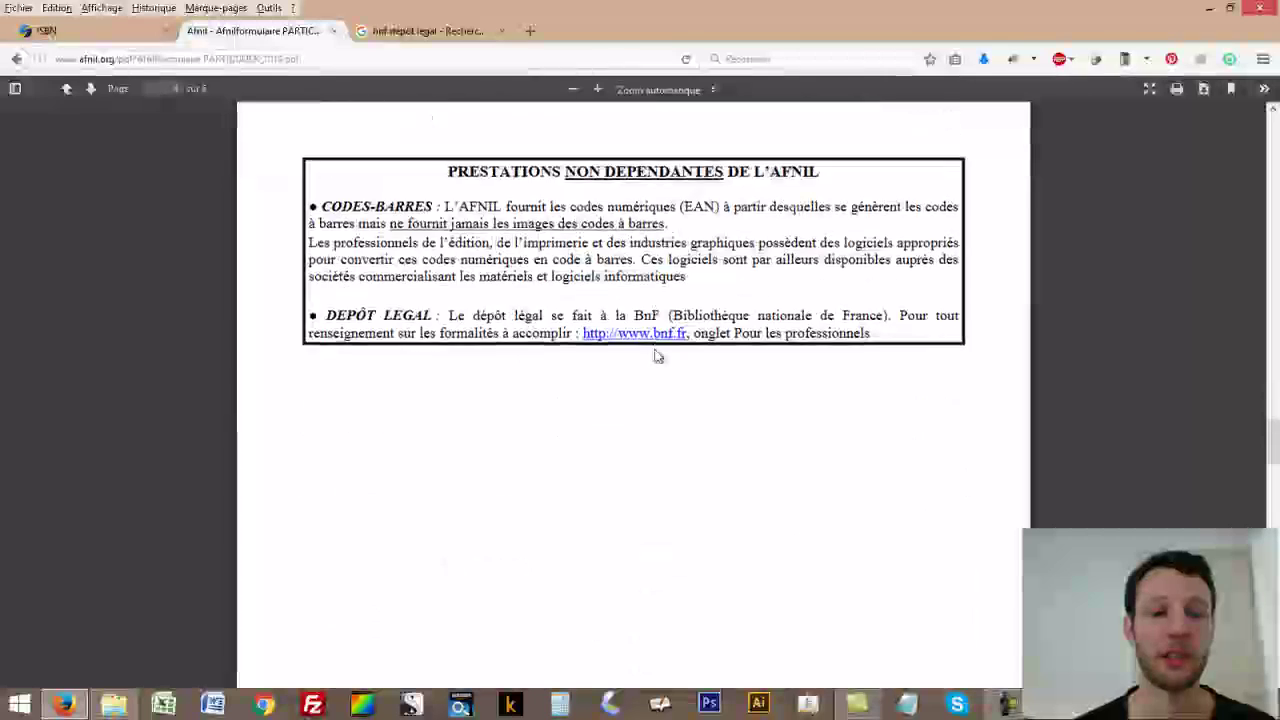
scroll(657, 355, down, 5)
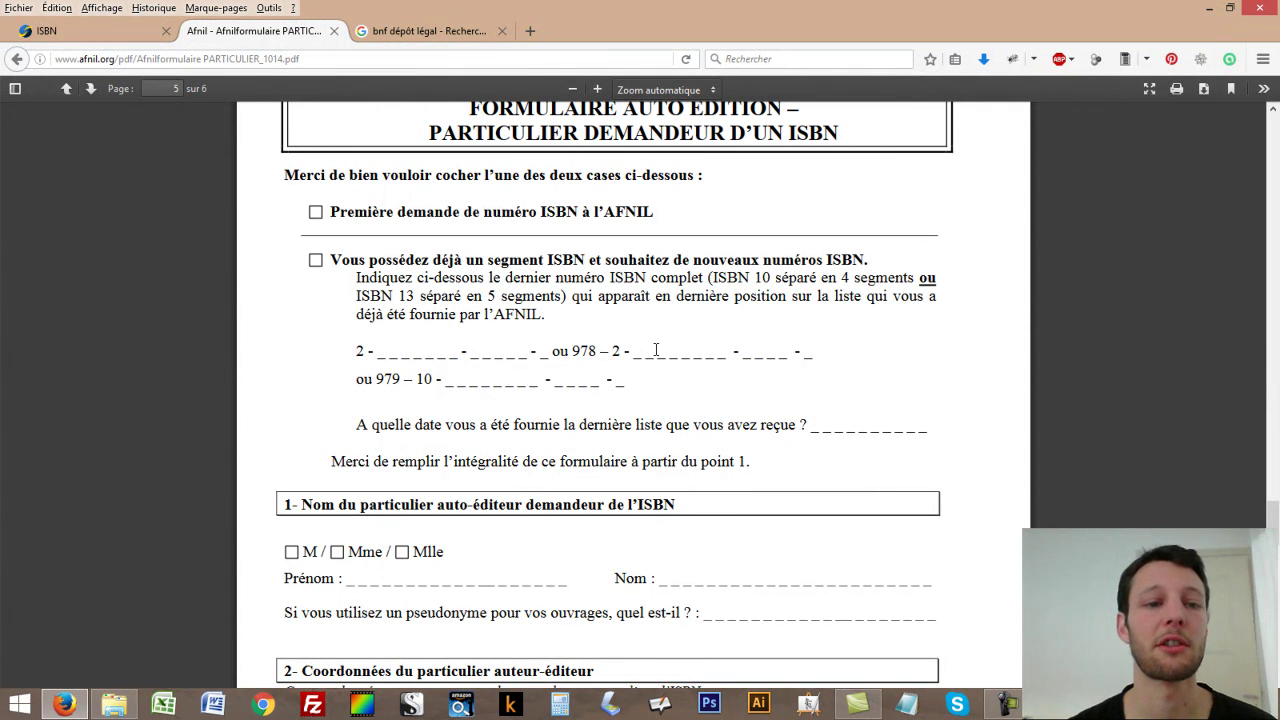
key(ctrl+shift+Tab)
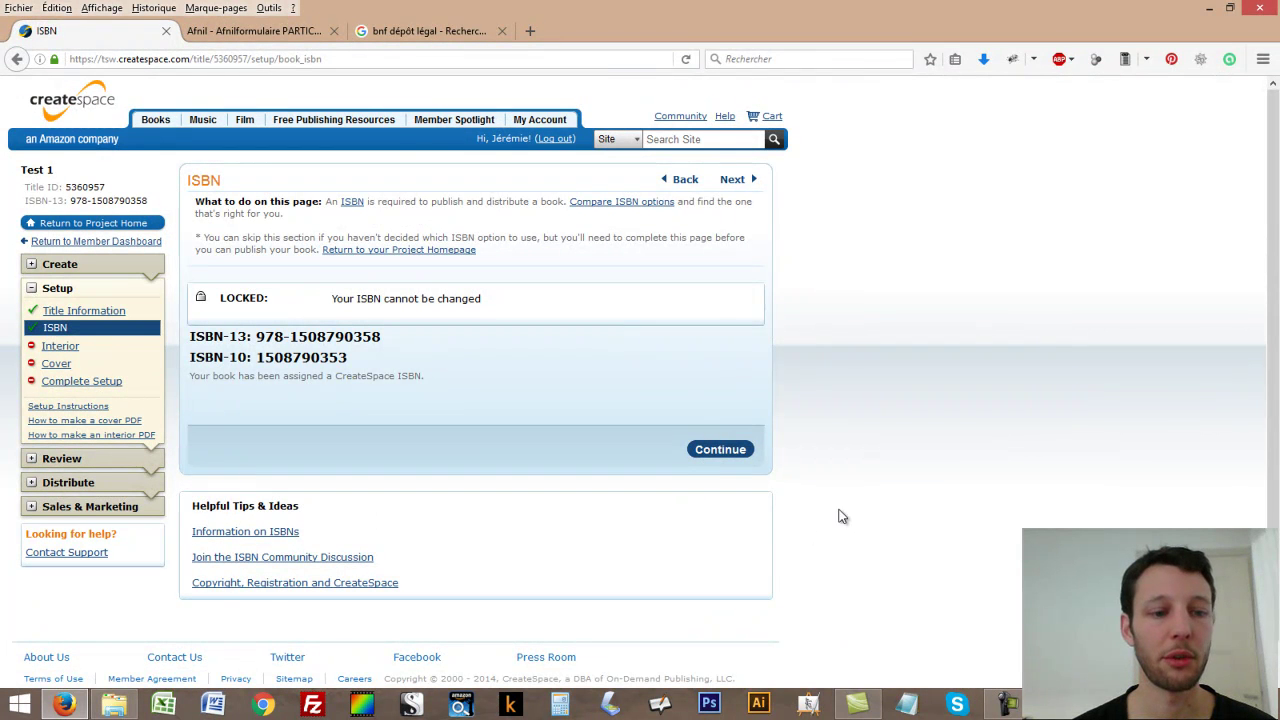
Continue to the Interior page and look through the black and white trim sizes, including the custom sizes and own-size fields
click(727, 449)
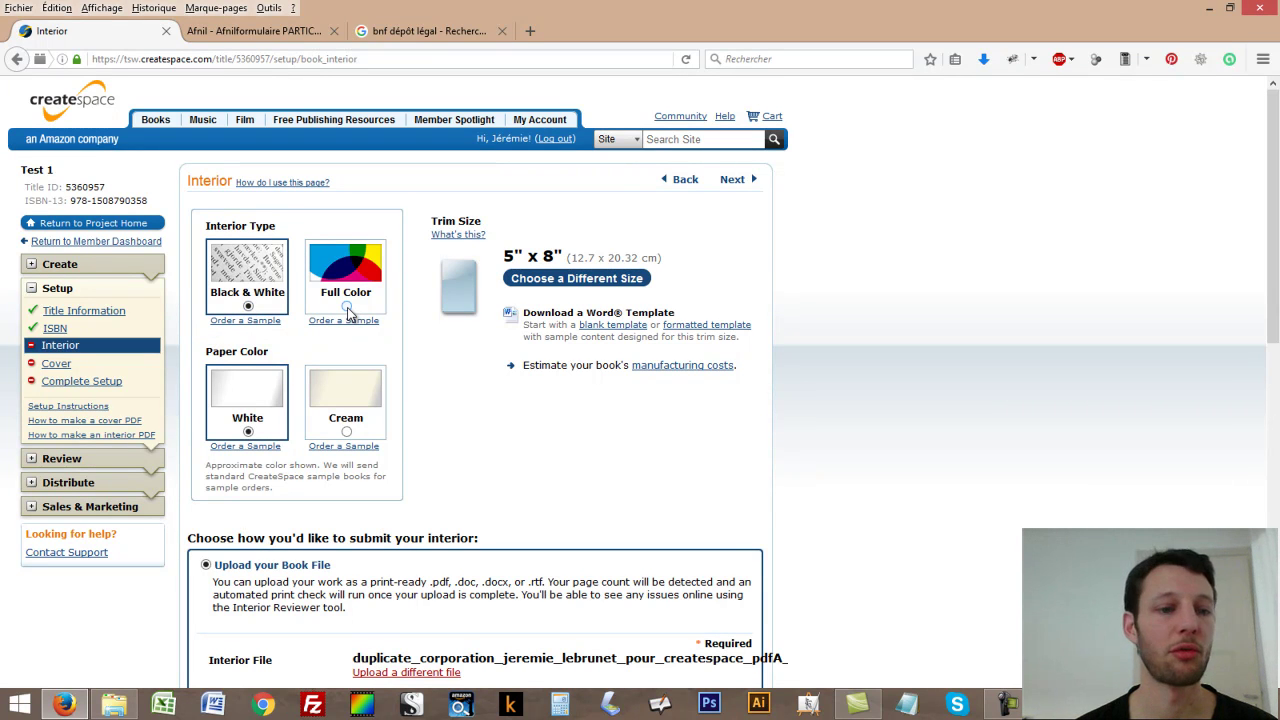
drag(505, 257, 563, 262)
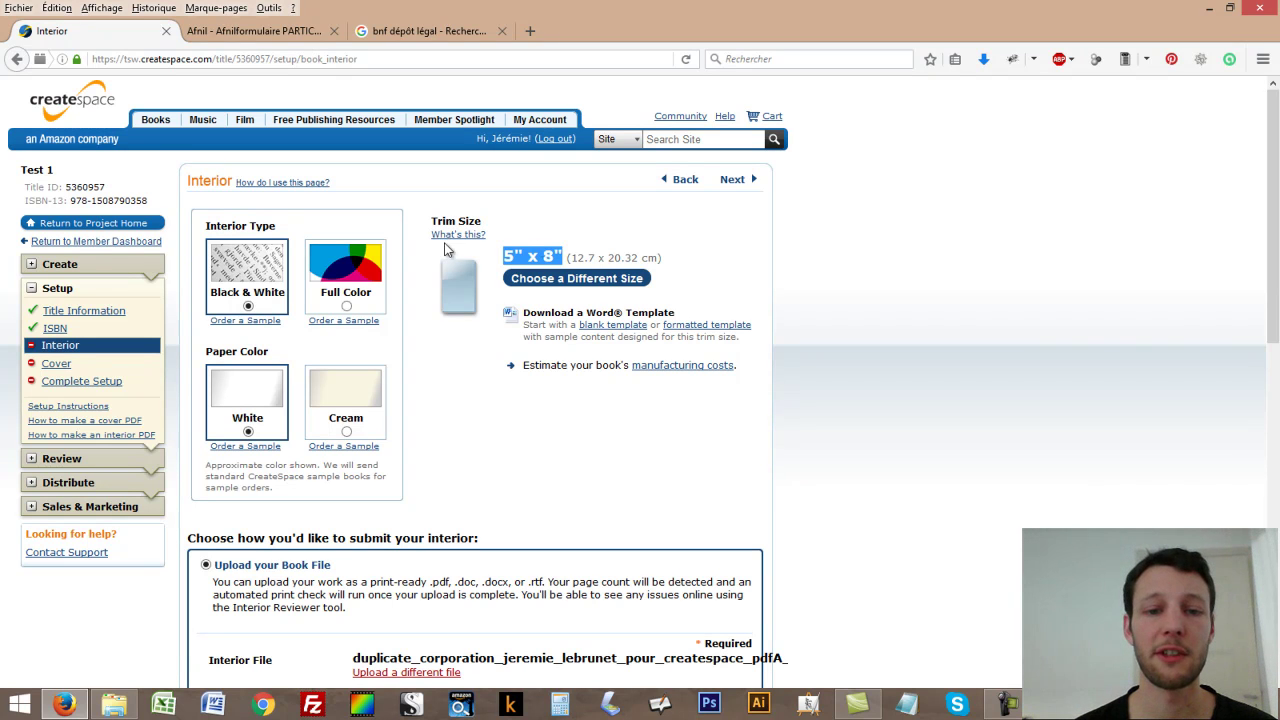
click(595, 283)
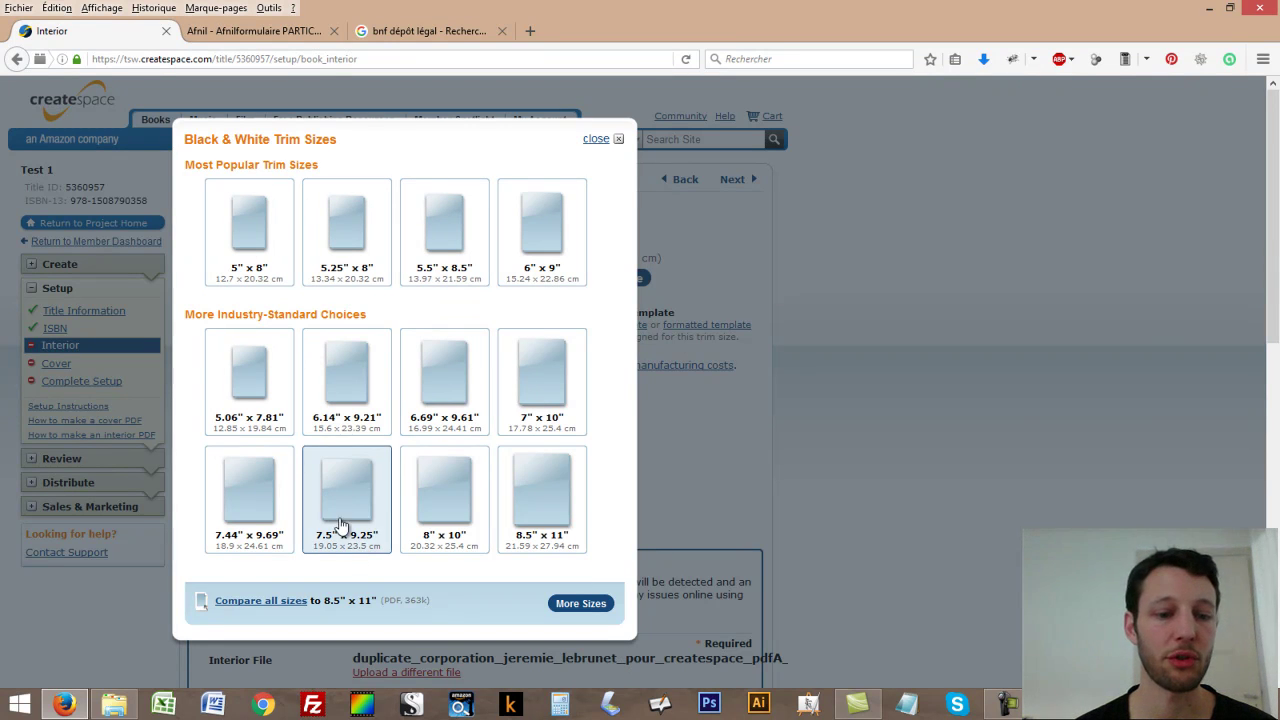
click(580, 604)
double_click(352, 402)
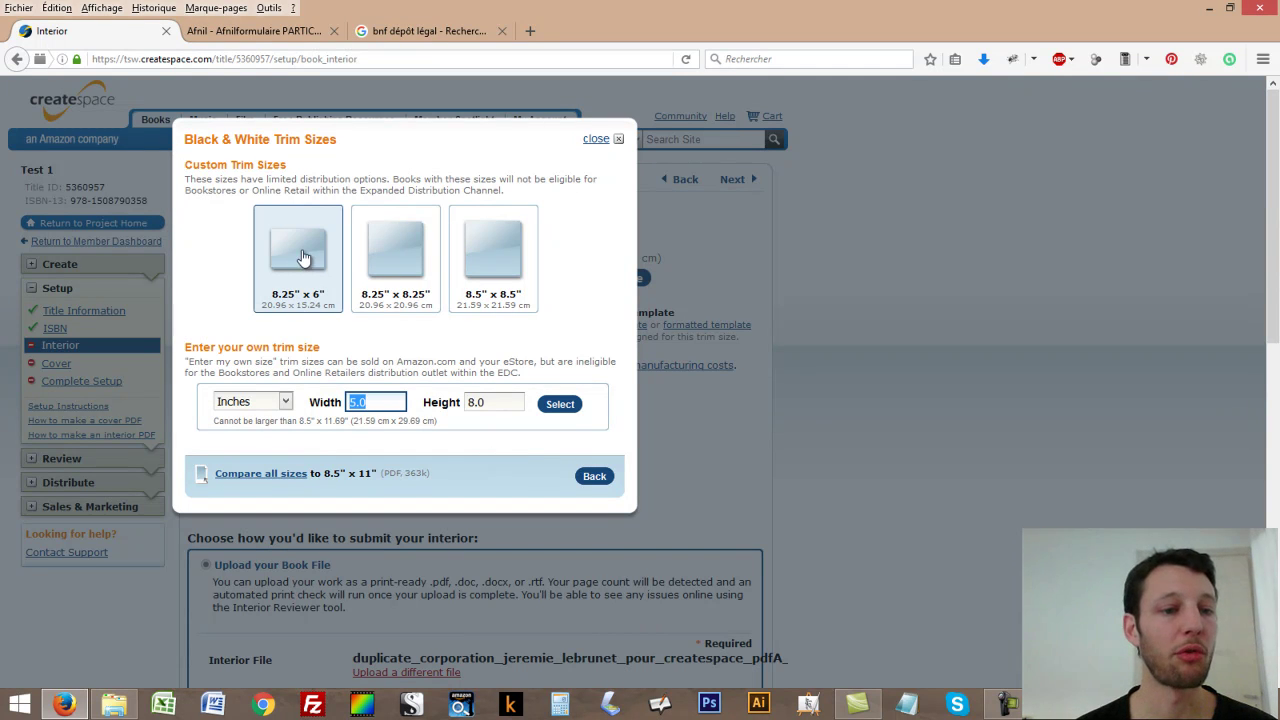
Consult the trim-size comparison PDF and choose the 5" x 8" trim size for the book
click(282, 477)
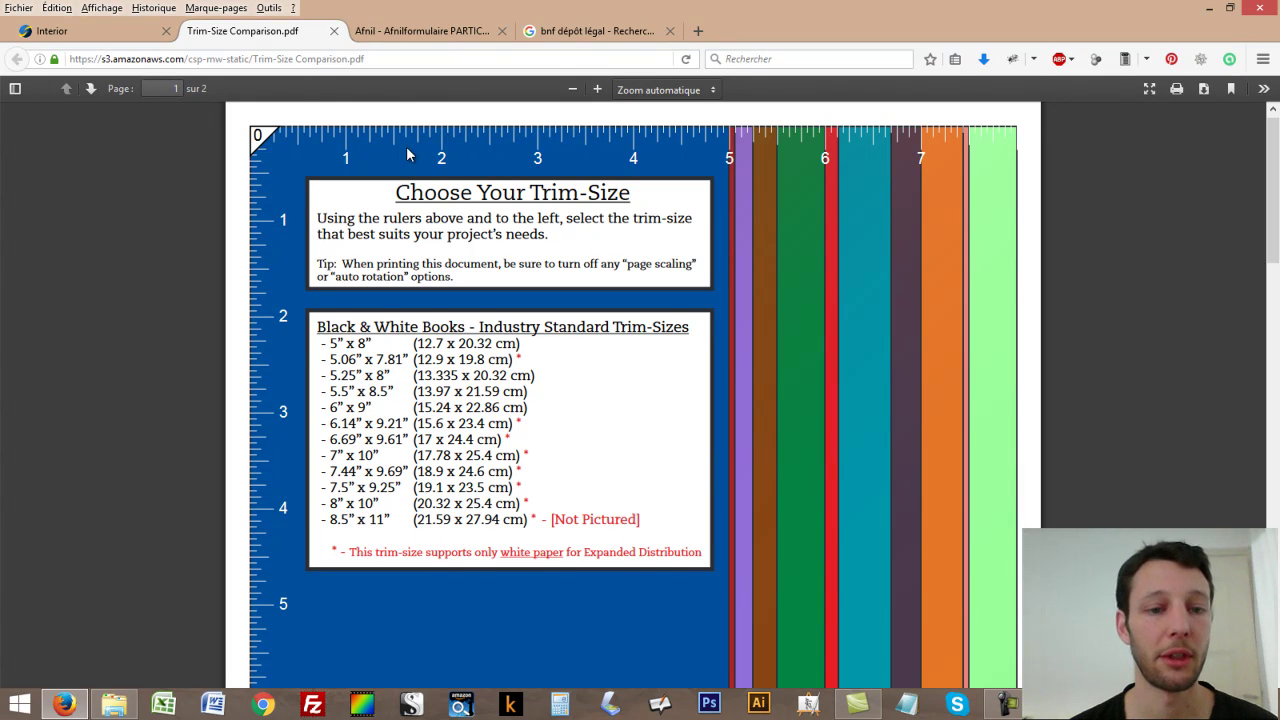
scroll(736, 306, down, 3)
scroll(736, 306, down, 2)
key(ctrl+w)
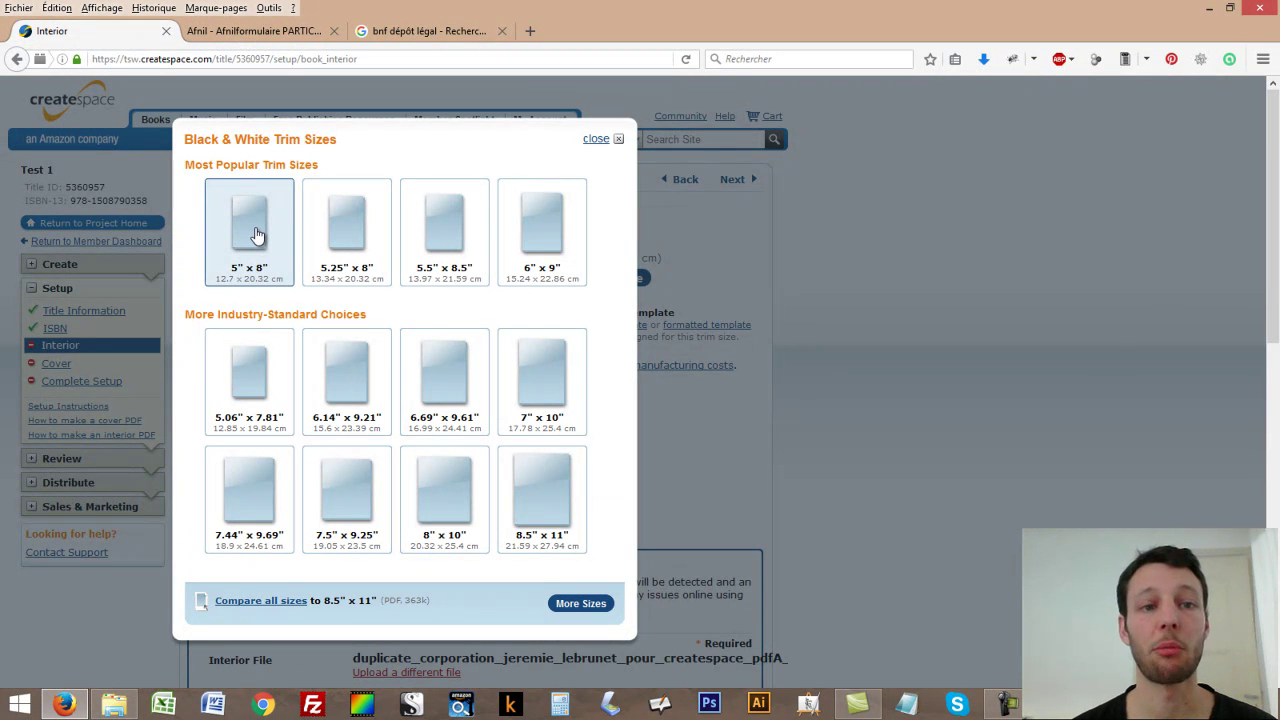
click(257, 235)
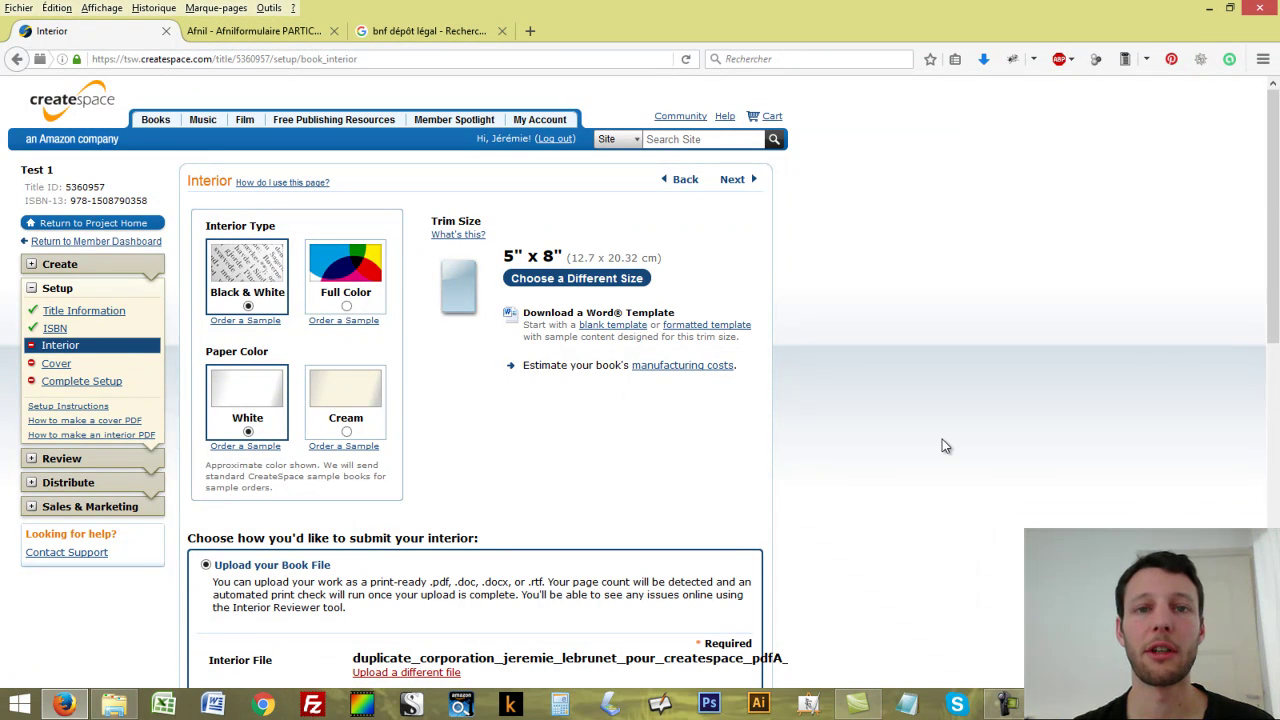
Read the help on the Bleed setting, focusing on the extra height and width required for the submitted PDF
scroll(910, 445, down, 5)
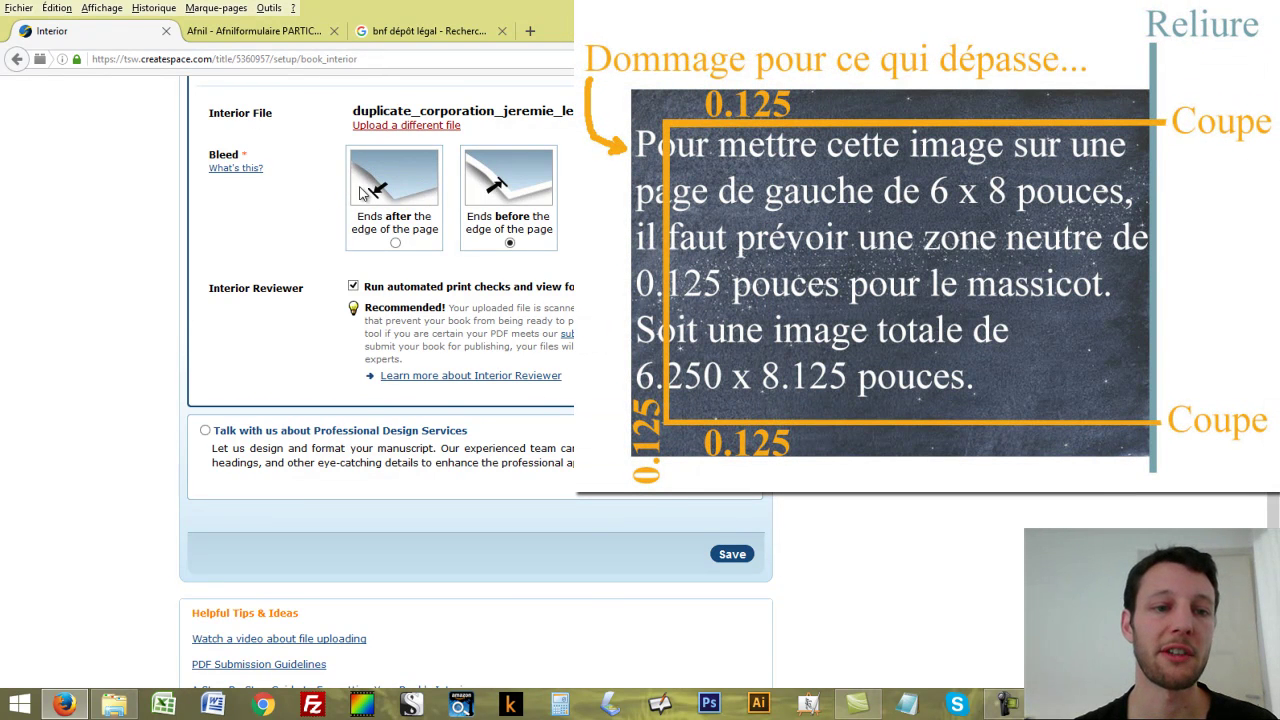
click(236, 167)
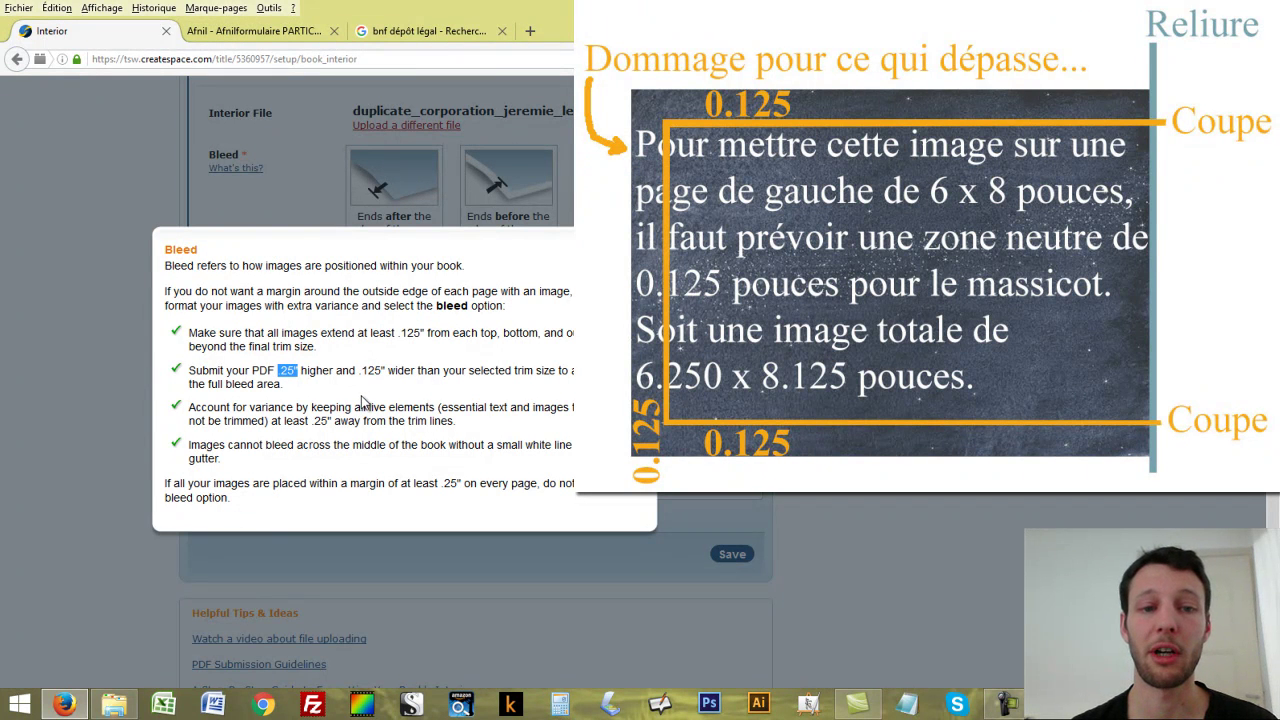
drag(360, 372, 378, 373)
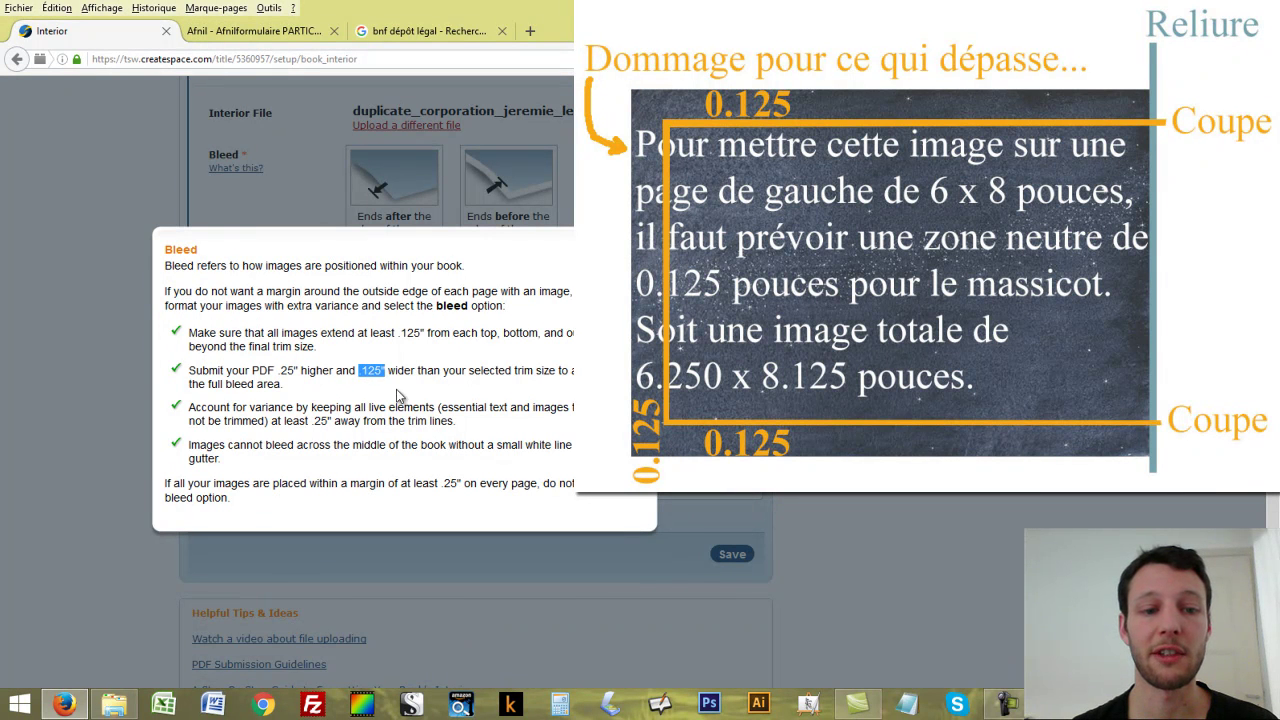
click(820, 466)
scroll(820, 466, up, 3)
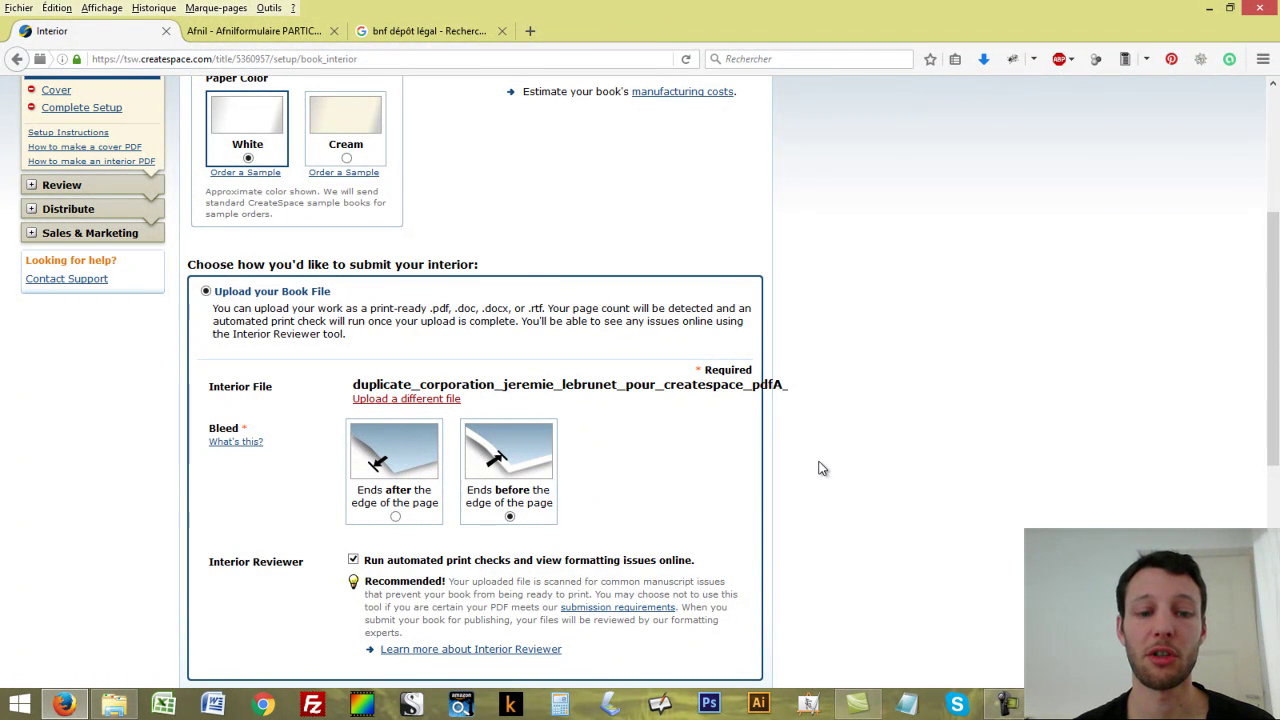
Switch to the Vidéo CreateSpace folder, open alice_et_le_credit_solidaire_pour_createspace_pdfA_5x8.docx in Word, and select the first line
key(alt+Tab)
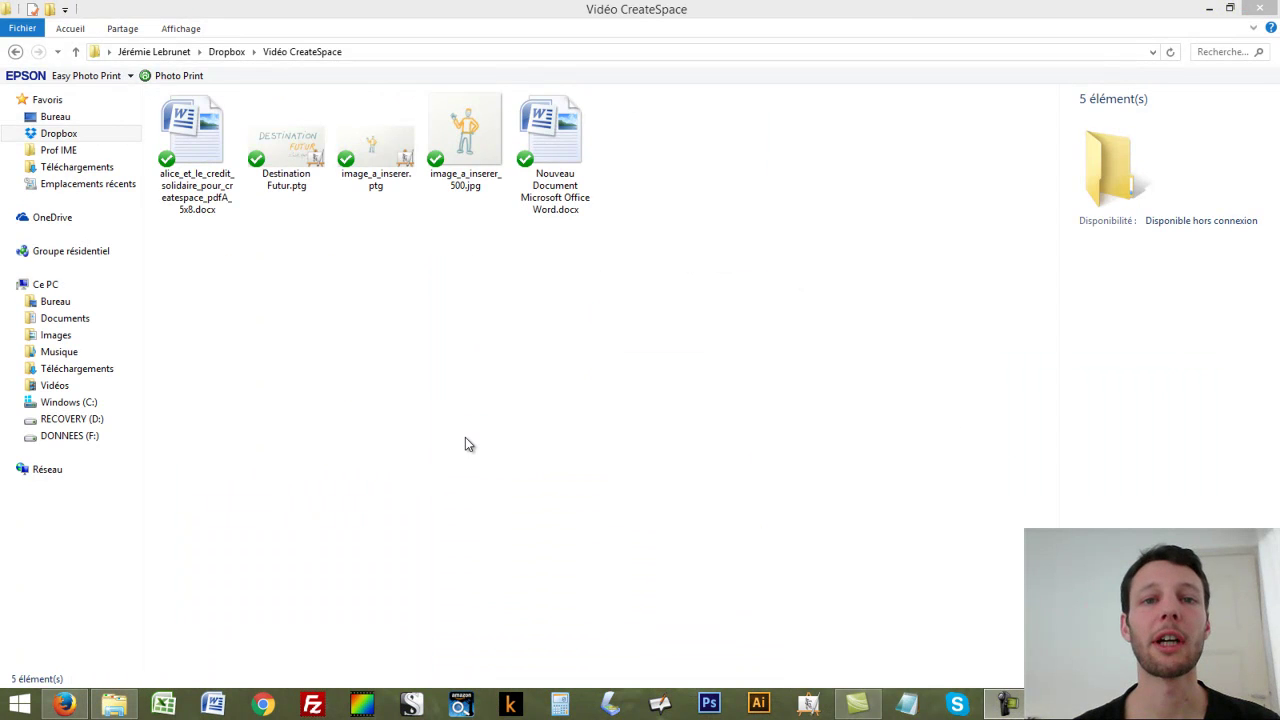
double_click(197, 155)
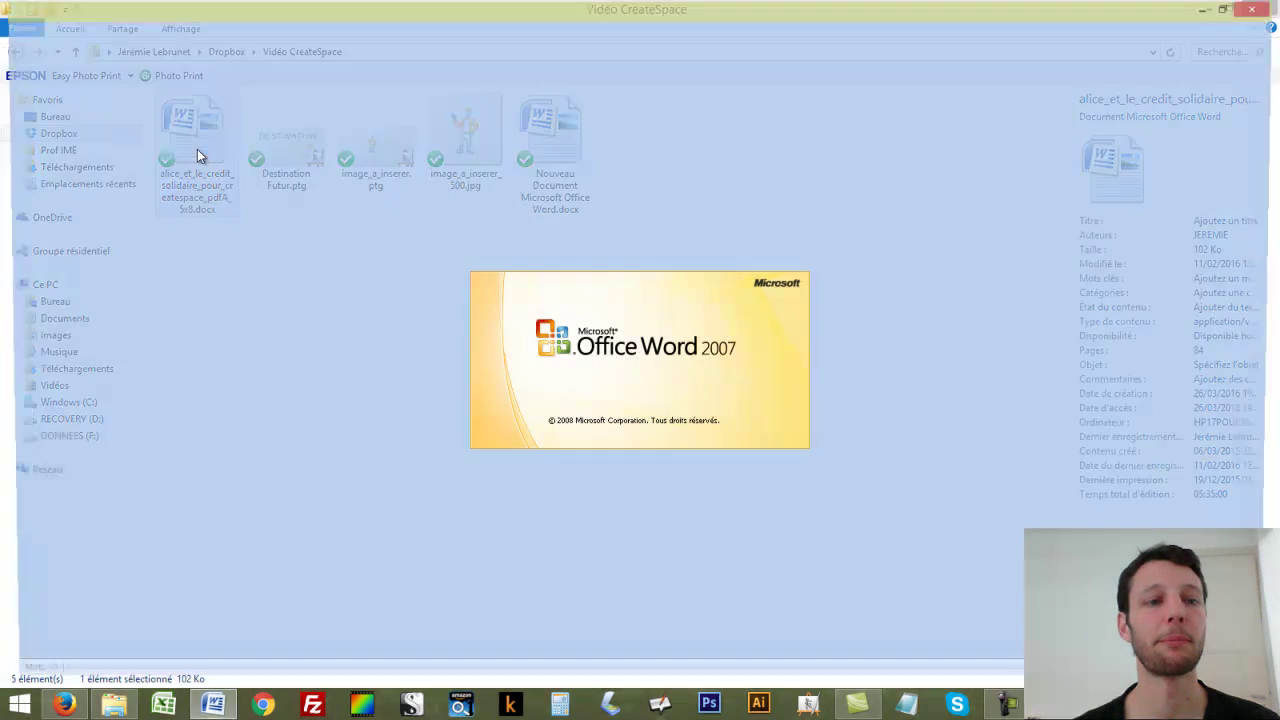
key(shift+End)
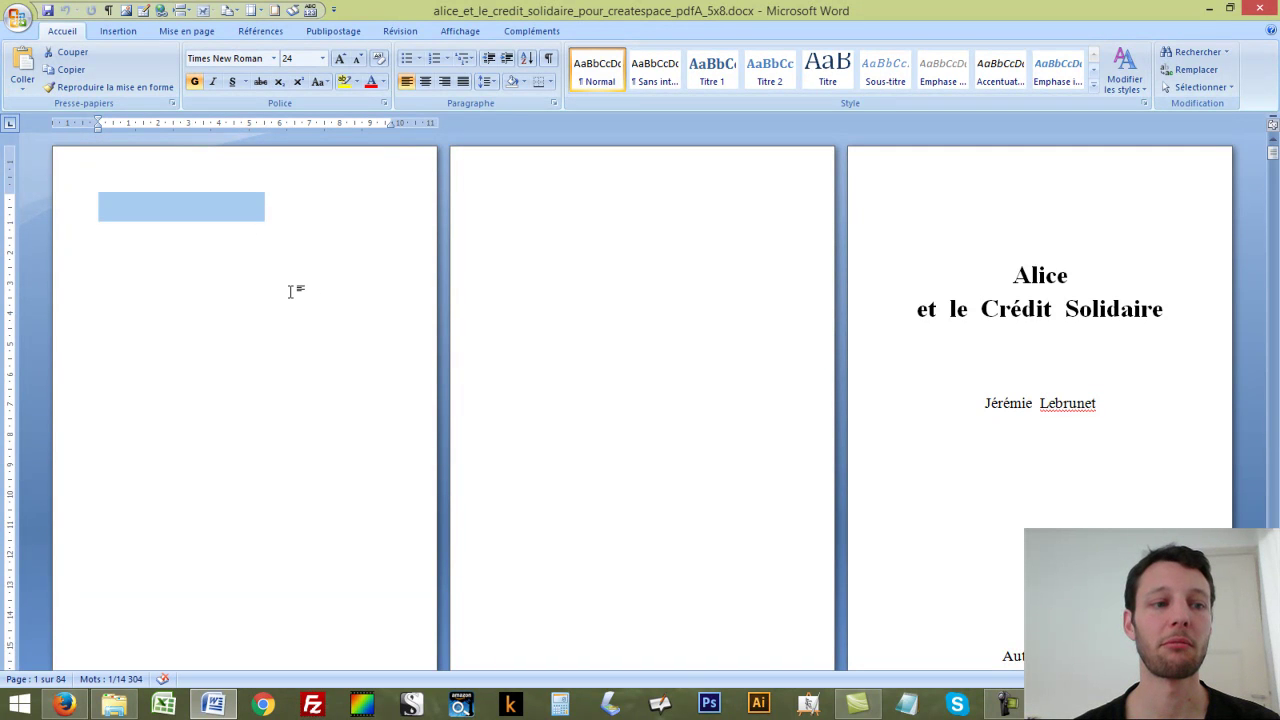
Examine the manuscript's front matter: the second blank page, title page, ISBN and copyright page, table of contents, and following blank page
triple_click(617, 277)
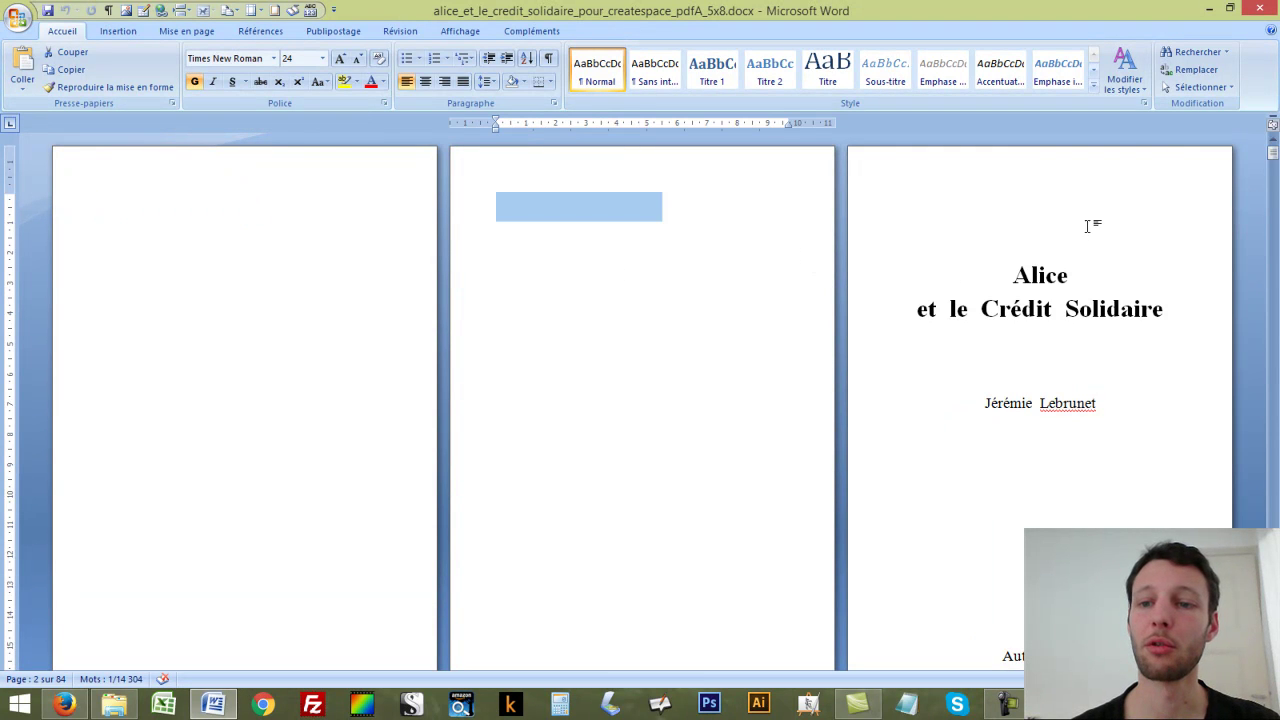
drag(994, 209, 1112, 400)
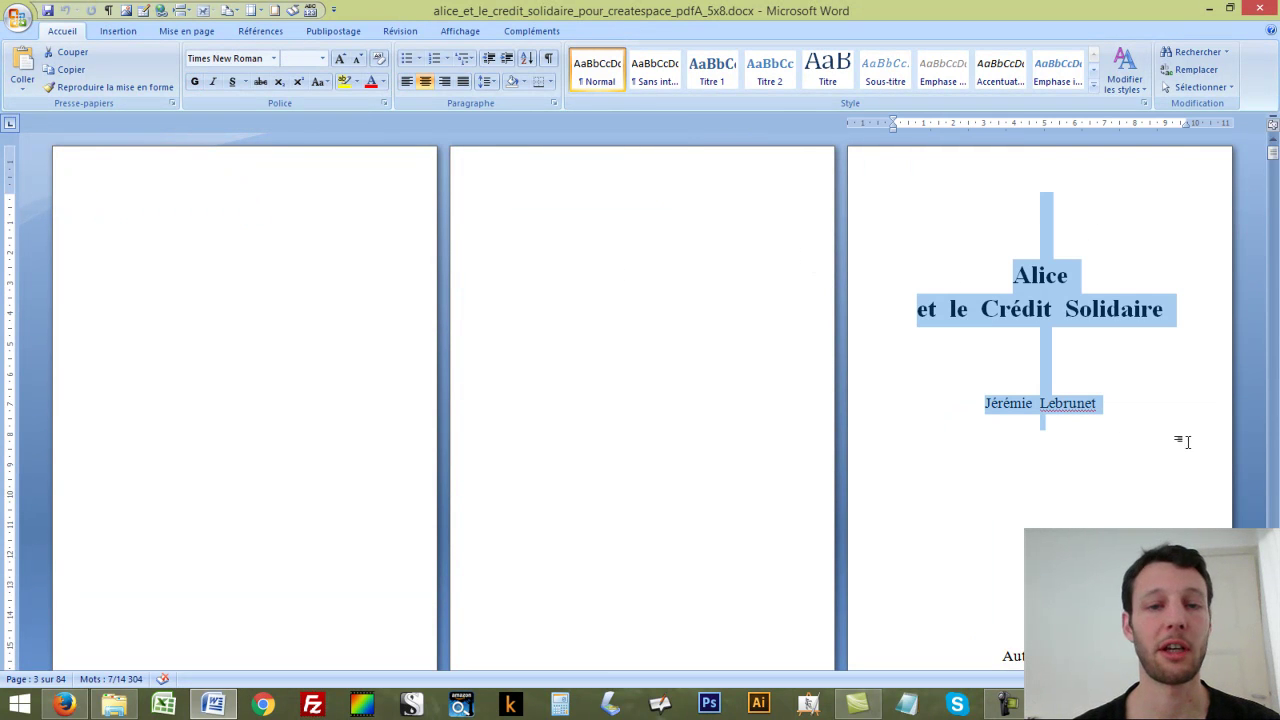
scroll(980, 295, down, 10)
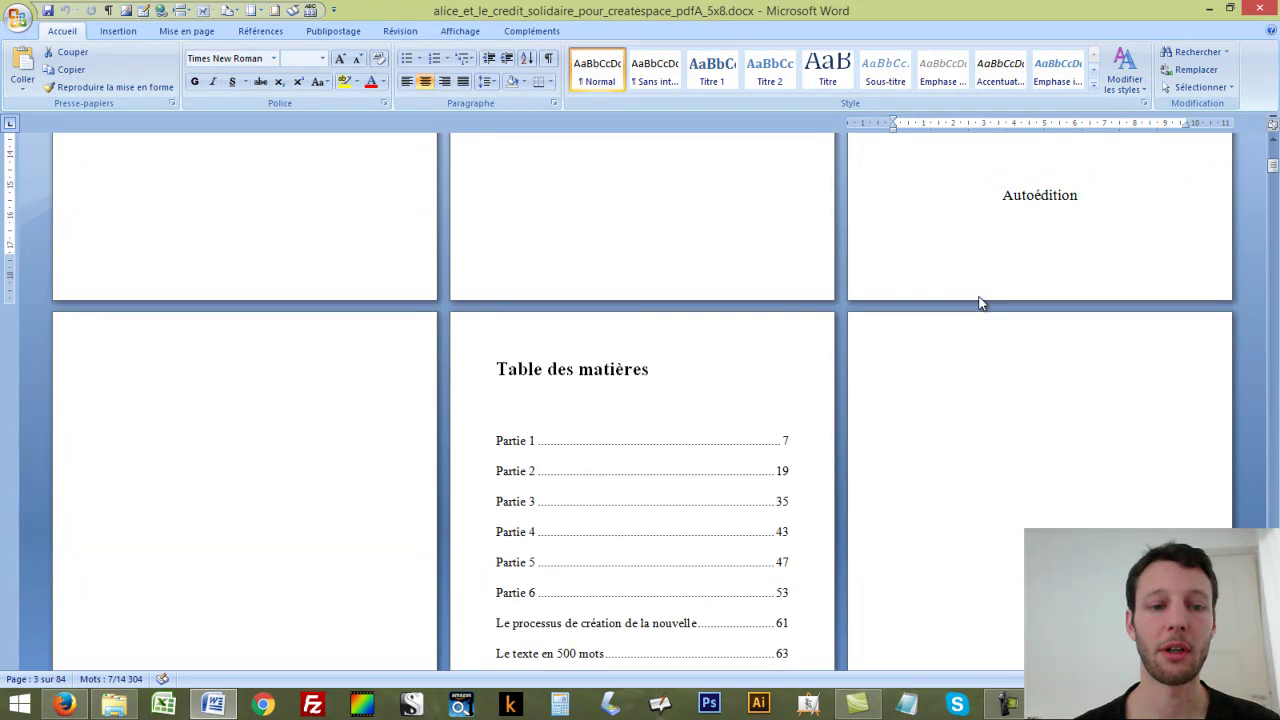
drag(157, 406, 298, 609)
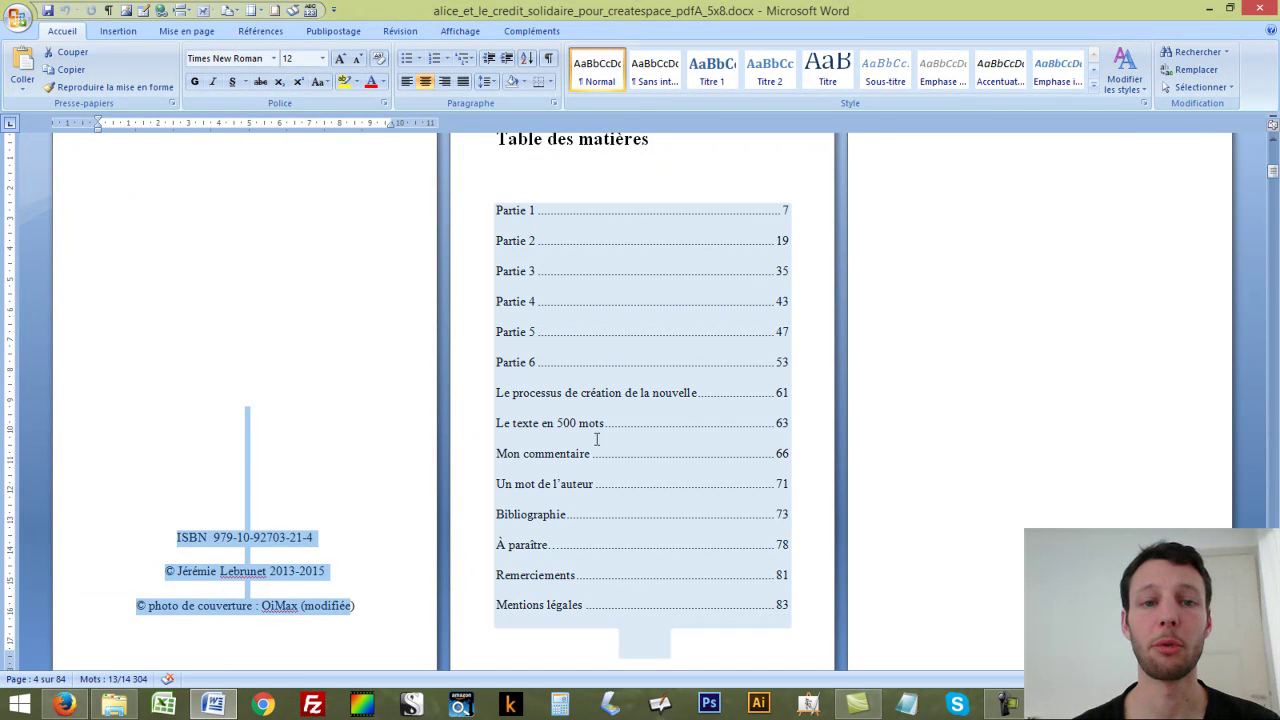
drag(500, 140, 722, 453)
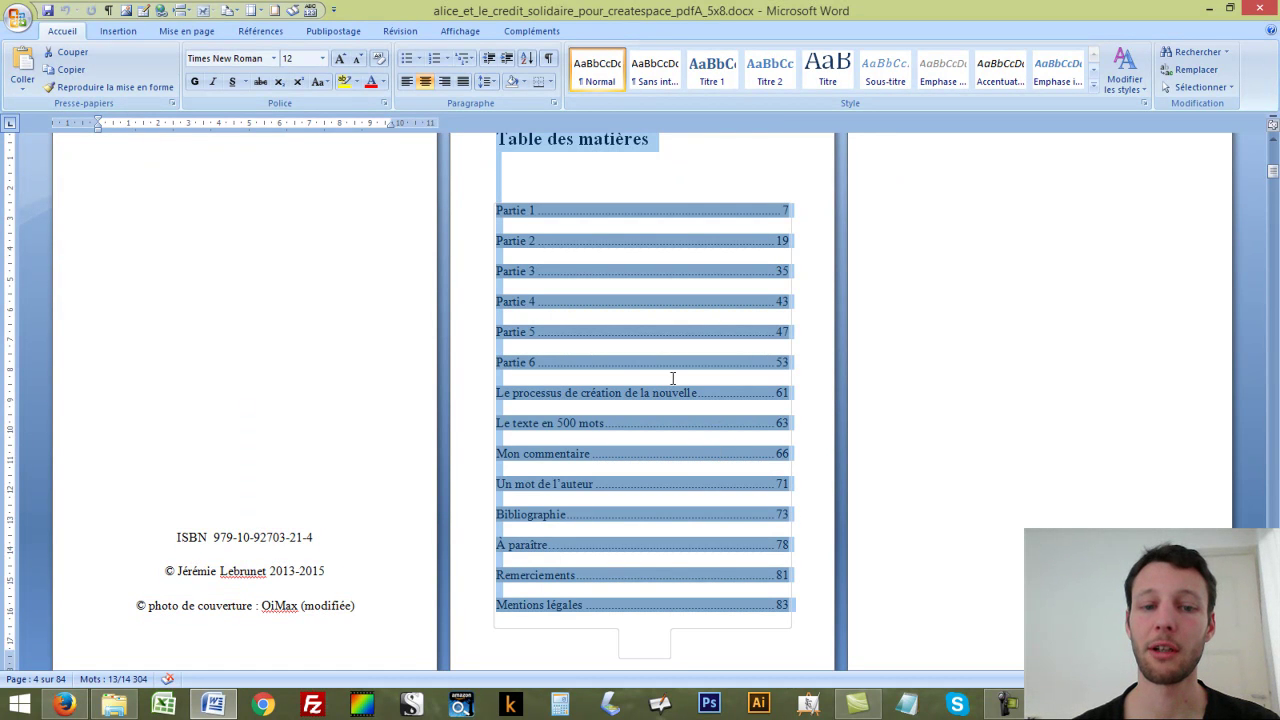
click(1049, 366)
Examine the opening of Partie 1 and the start of the "Le processus de création de la nouvelle" annex, highlighting each heading and its first lines
scroll(972, 418, down, 3)
scroll(972, 418, down, 3)
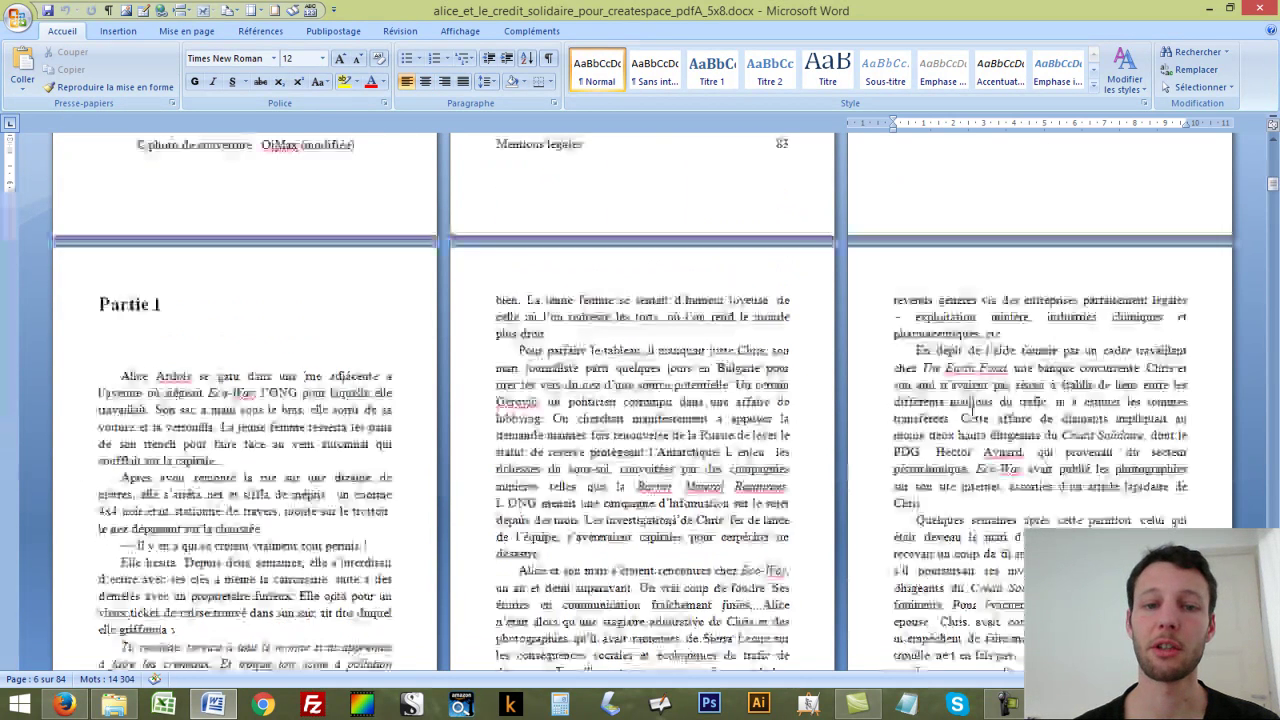
drag(98, 304, 330, 462)
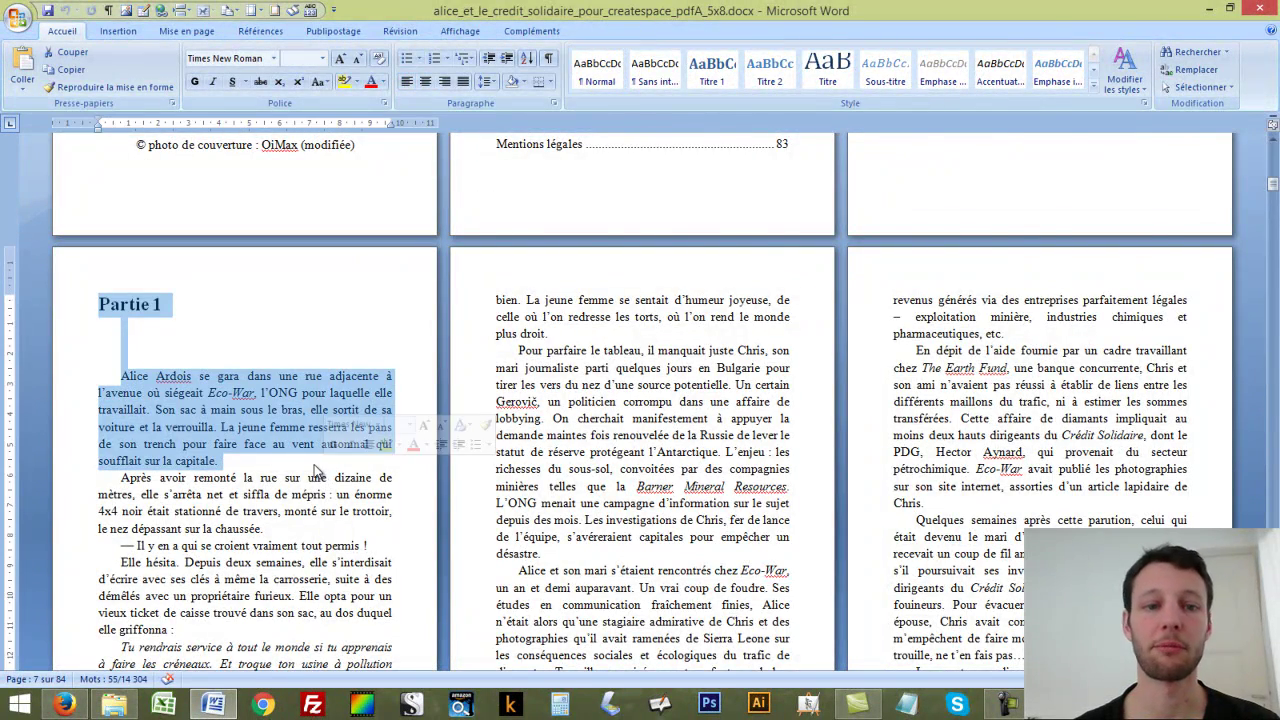
scroll(244, 576, down, 3)
key(shift+Up)
key(shift+Up)
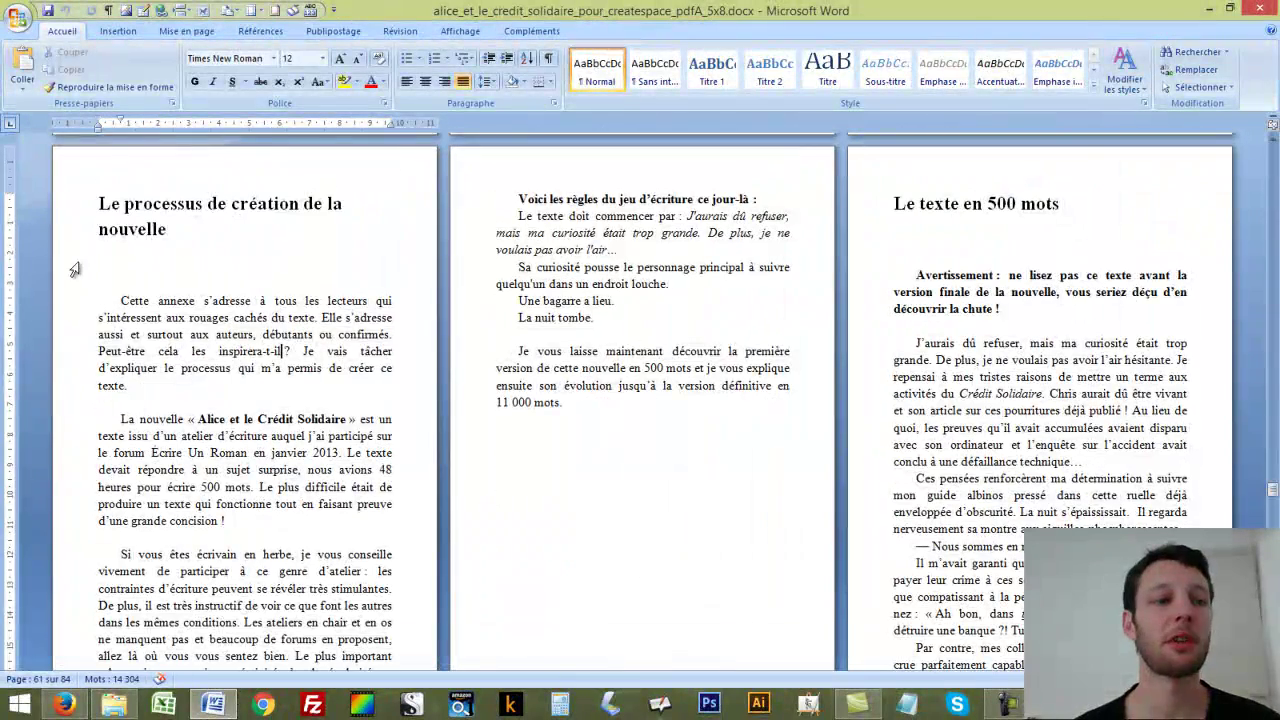
drag(97, 205, 282, 352)
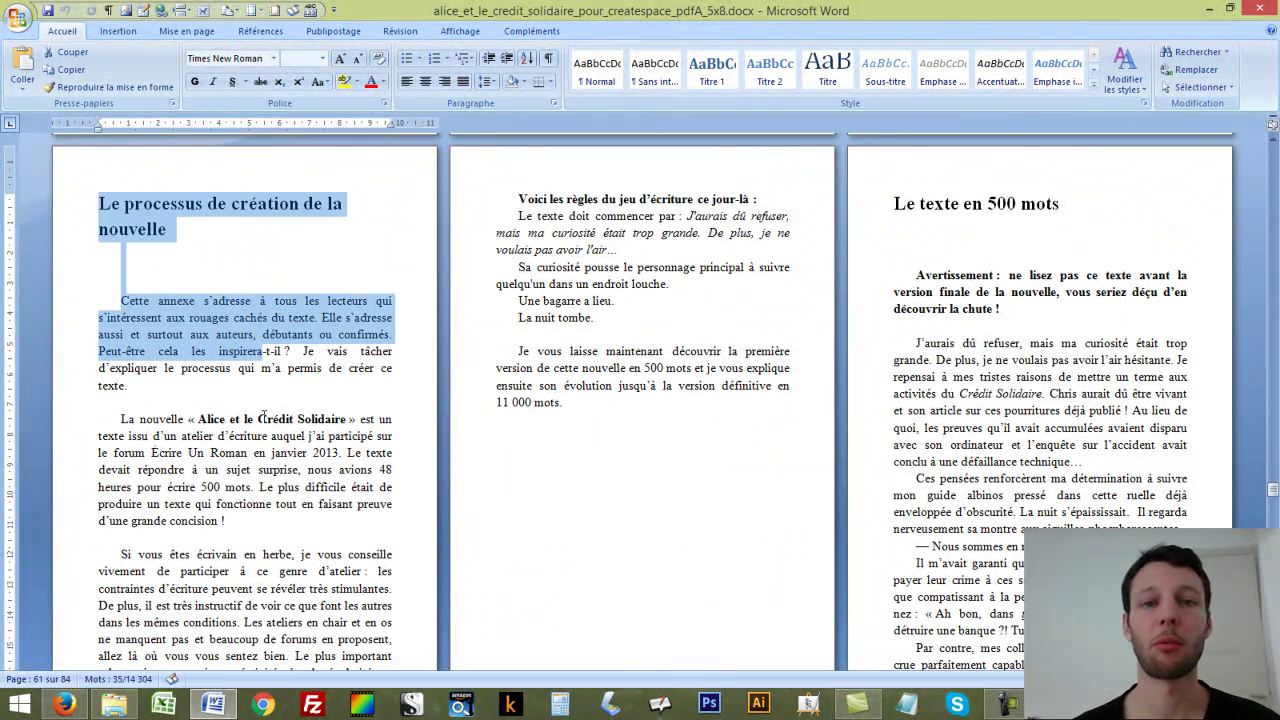
scroll(303, 434, down, 15)
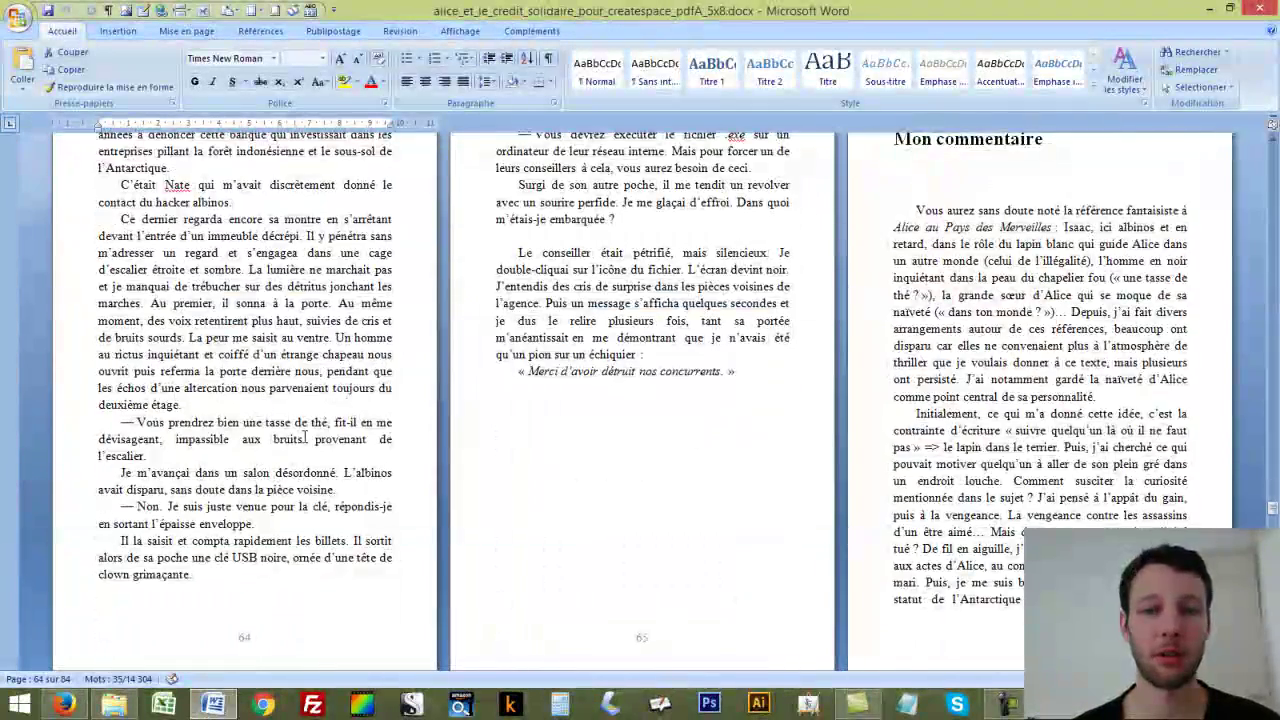
Look through the closing sections from Mon commentaire to À paraître, and highlight the heading and opening lines of Remerciements
drag(508, 241, 300, 433)
scroll(620, 455, down, 5)
scroll(620, 455, down, 5)
click(578, 424)
scroll(578, 424, down, 5)
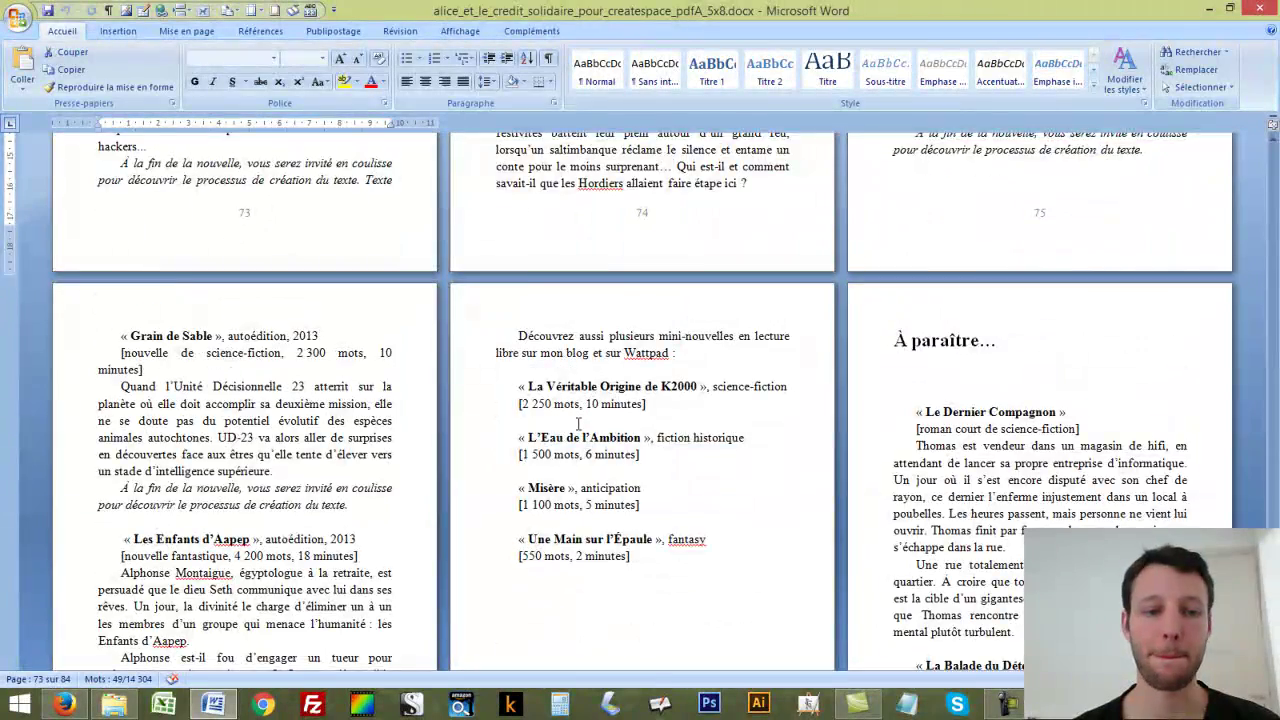
scroll(578, 424, down, 3)
scroll(578, 424, down, 6)
drag(895, 276, 965, 401)
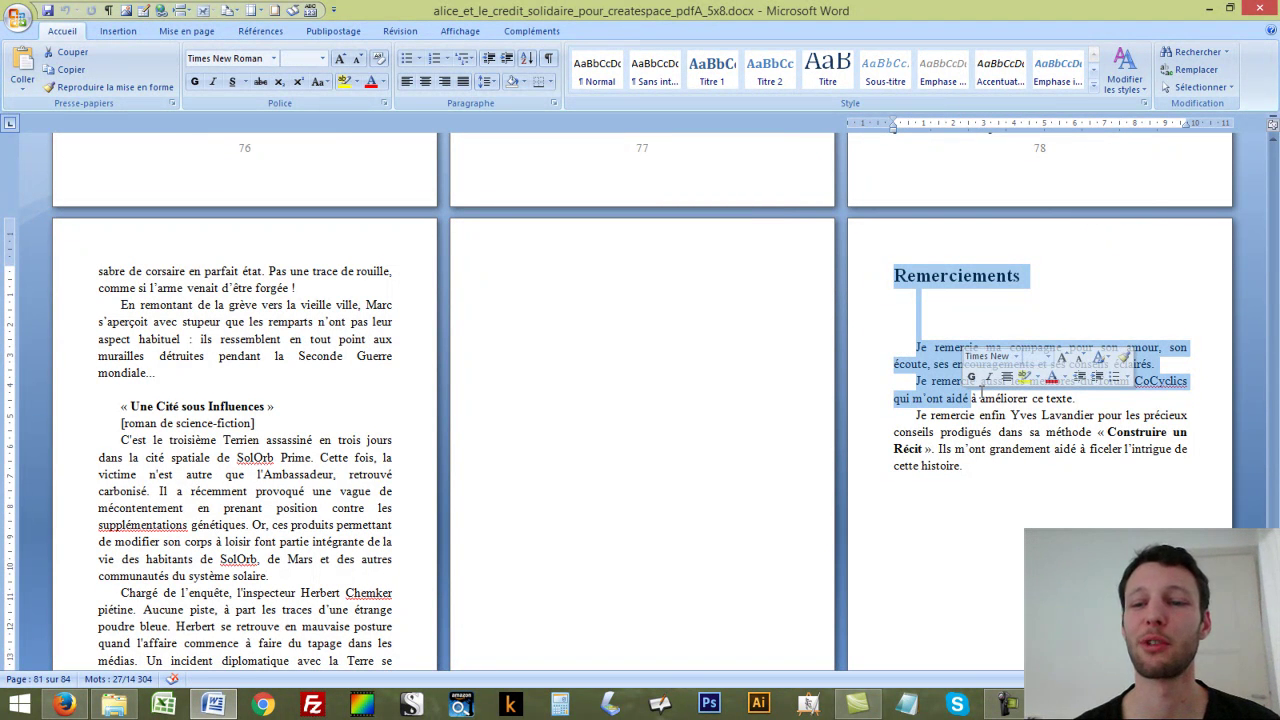
Examine the Mentions légales page, highlighting its opening paragraphs and the copyright number in the rights notice
scroll(941, 399, down, 6)
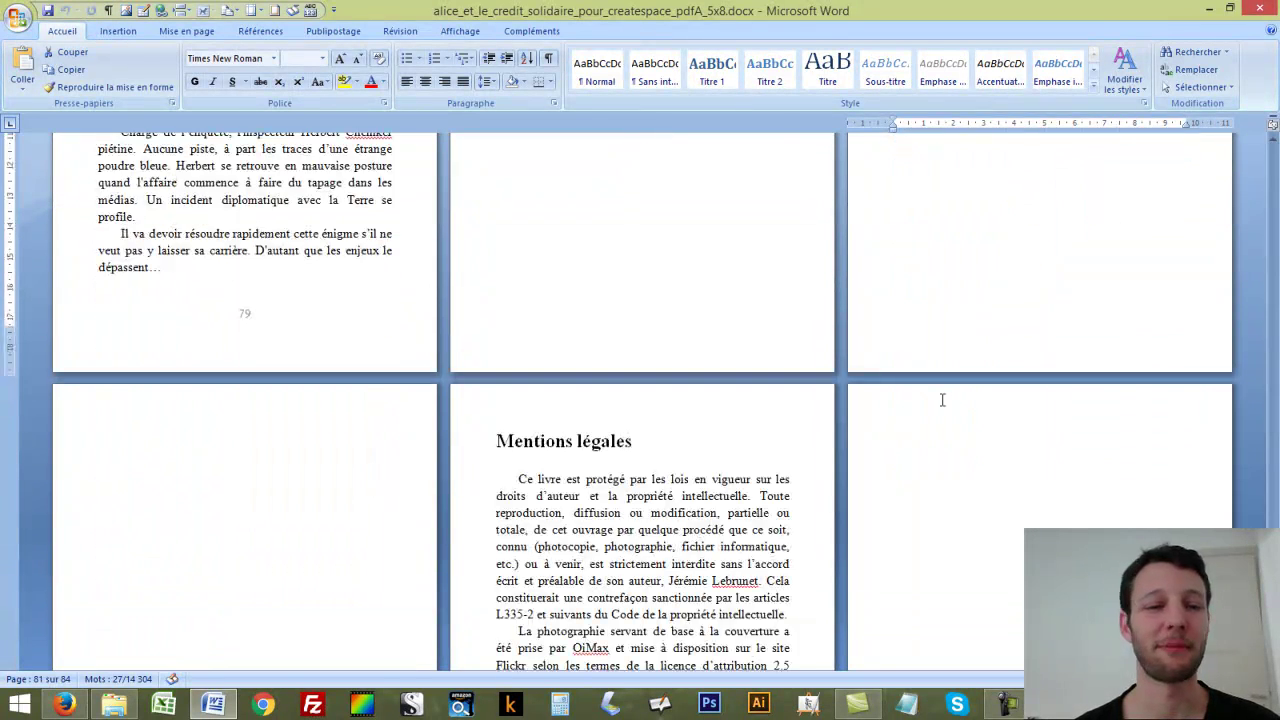
scroll(942, 400, down, 1)
drag(497, 331, 672, 512)
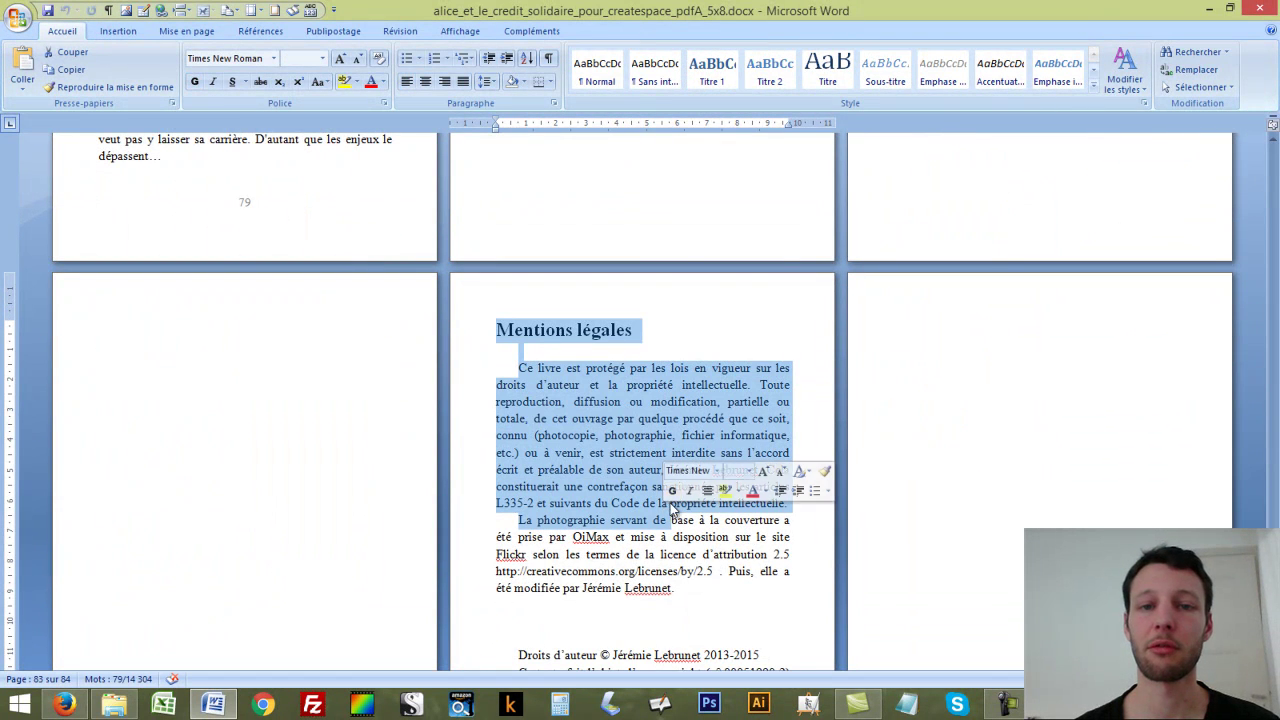
scroll(673, 505, down, 3)
click(522, 428)
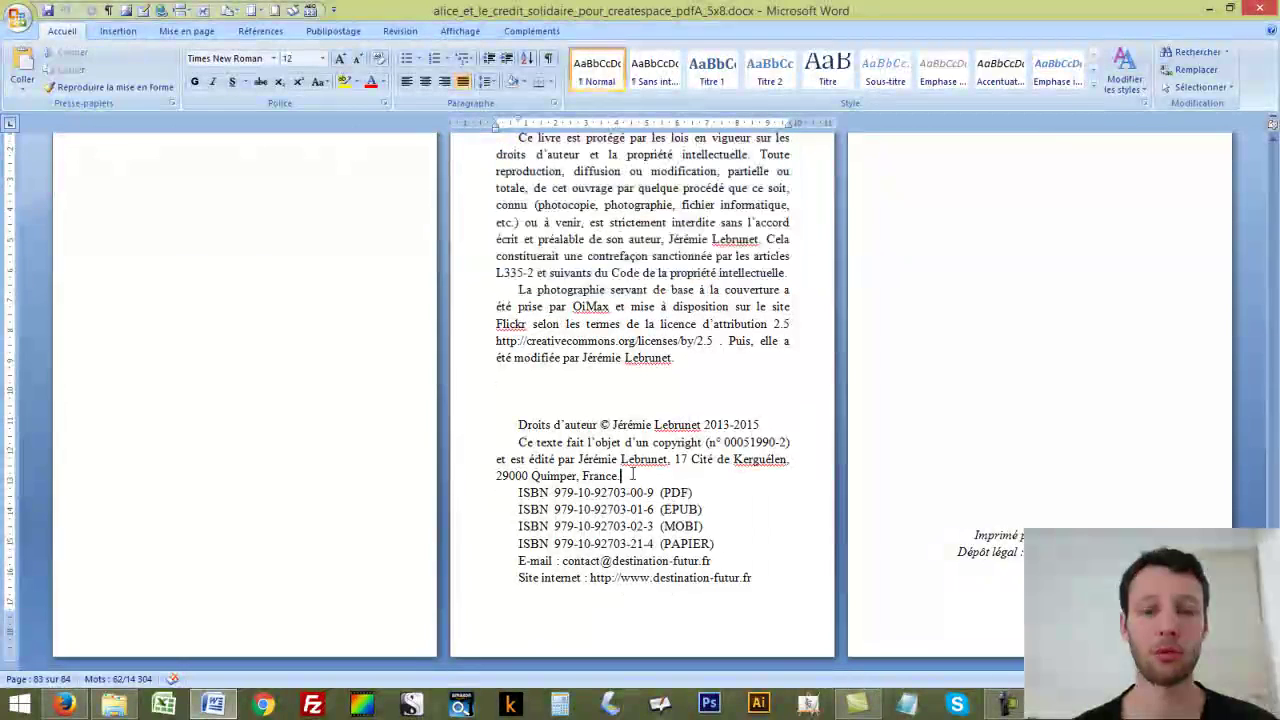
drag(522, 428, 789, 442)
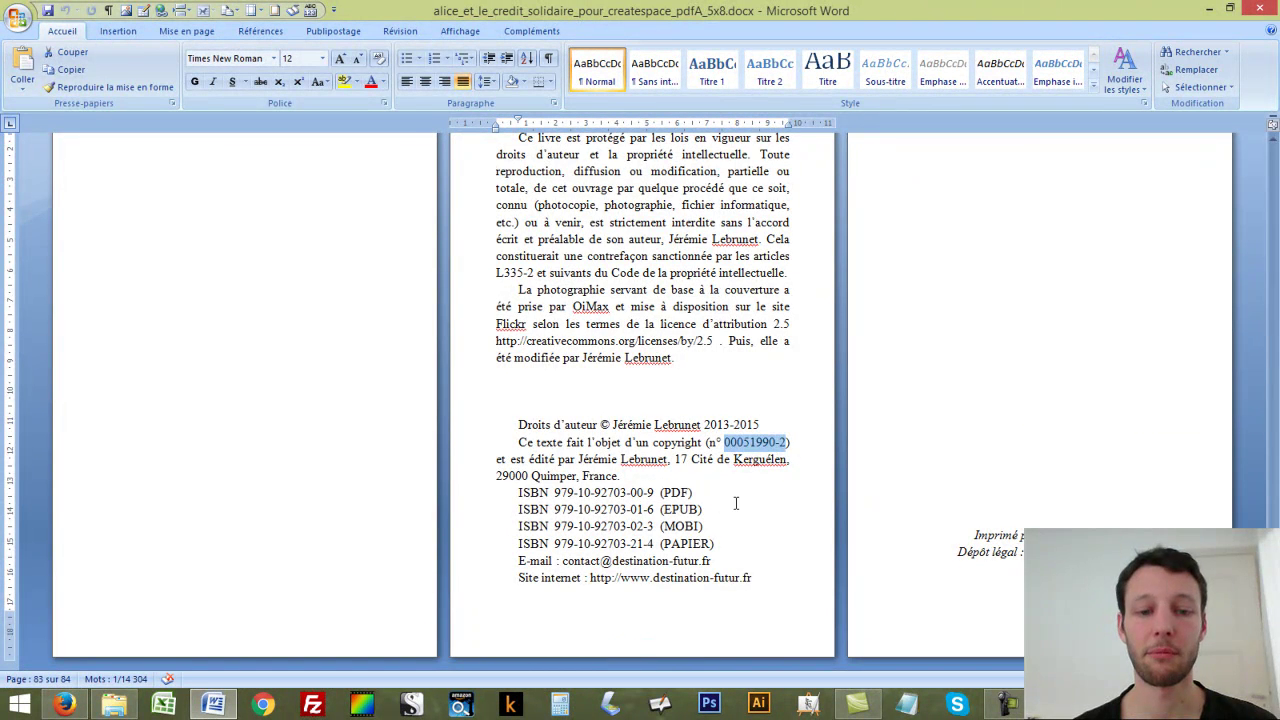
Highlight the printer and legal deposit notice on the manuscript's last page, then clear the selection
click(872, 514)
scroll(1024, 520, up, 4)
scroll(1024, 520, down, 4)
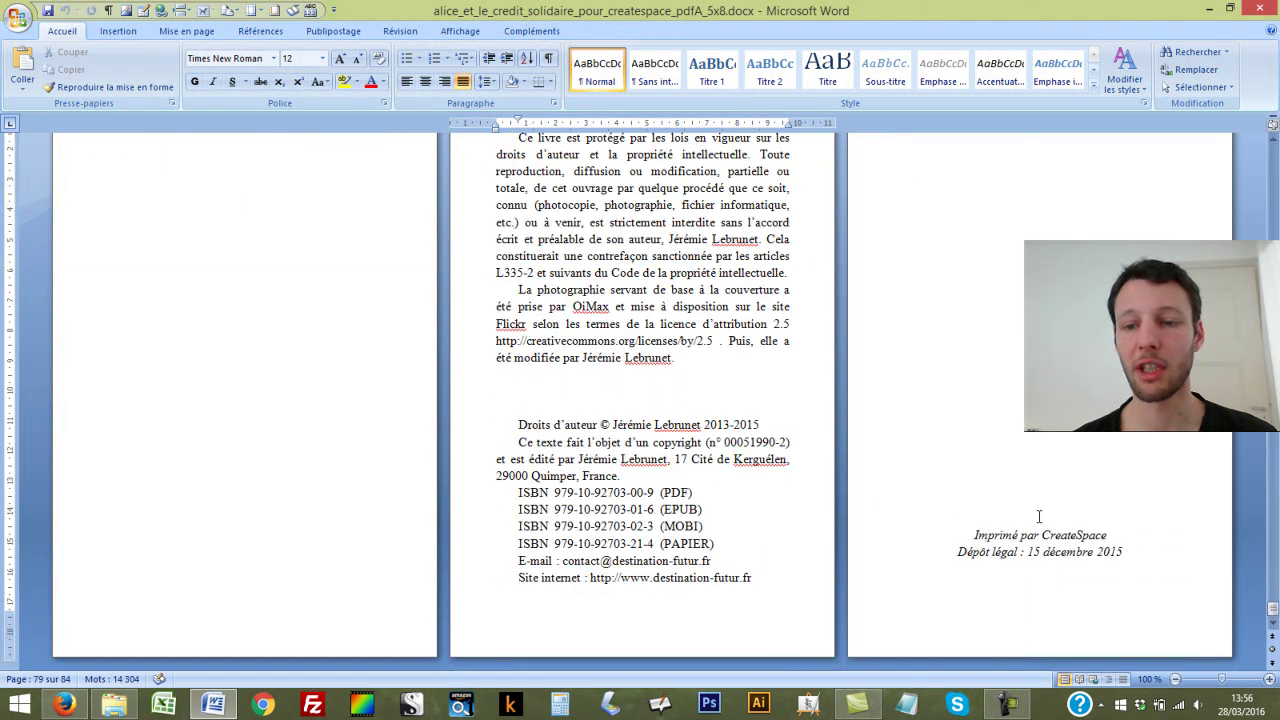
drag(972, 535, 951, 583)
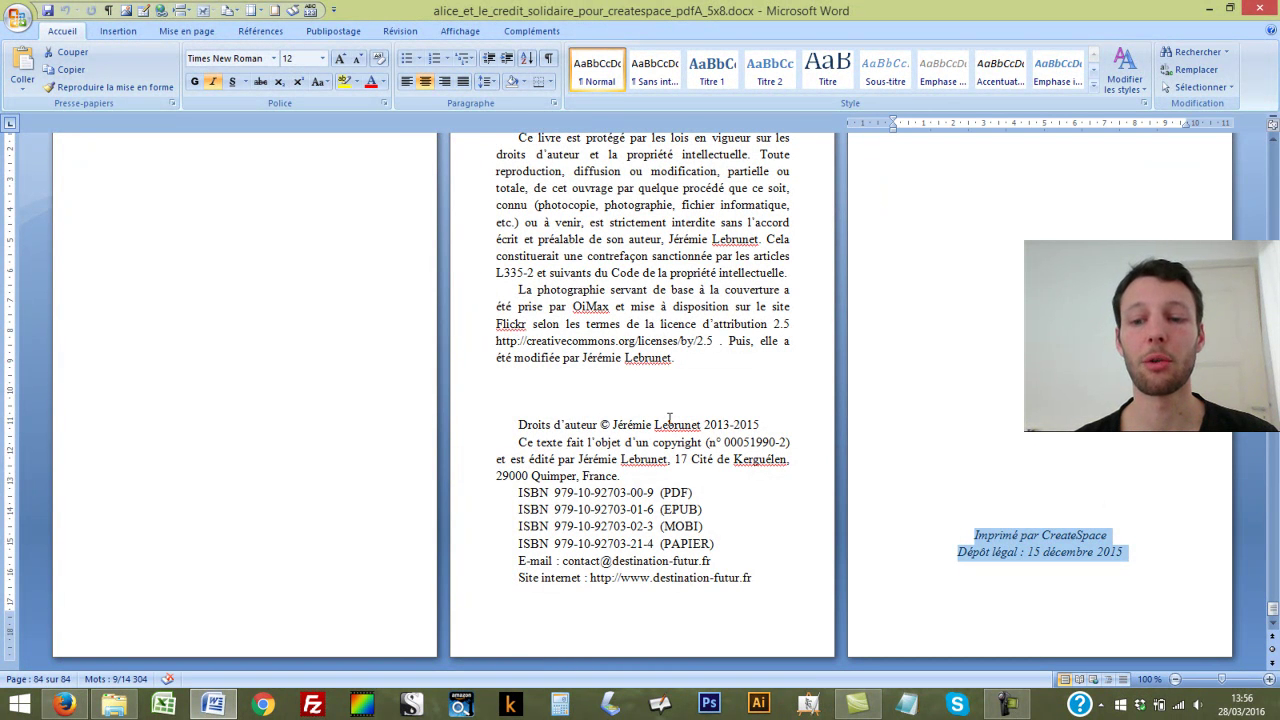
click(646, 405)
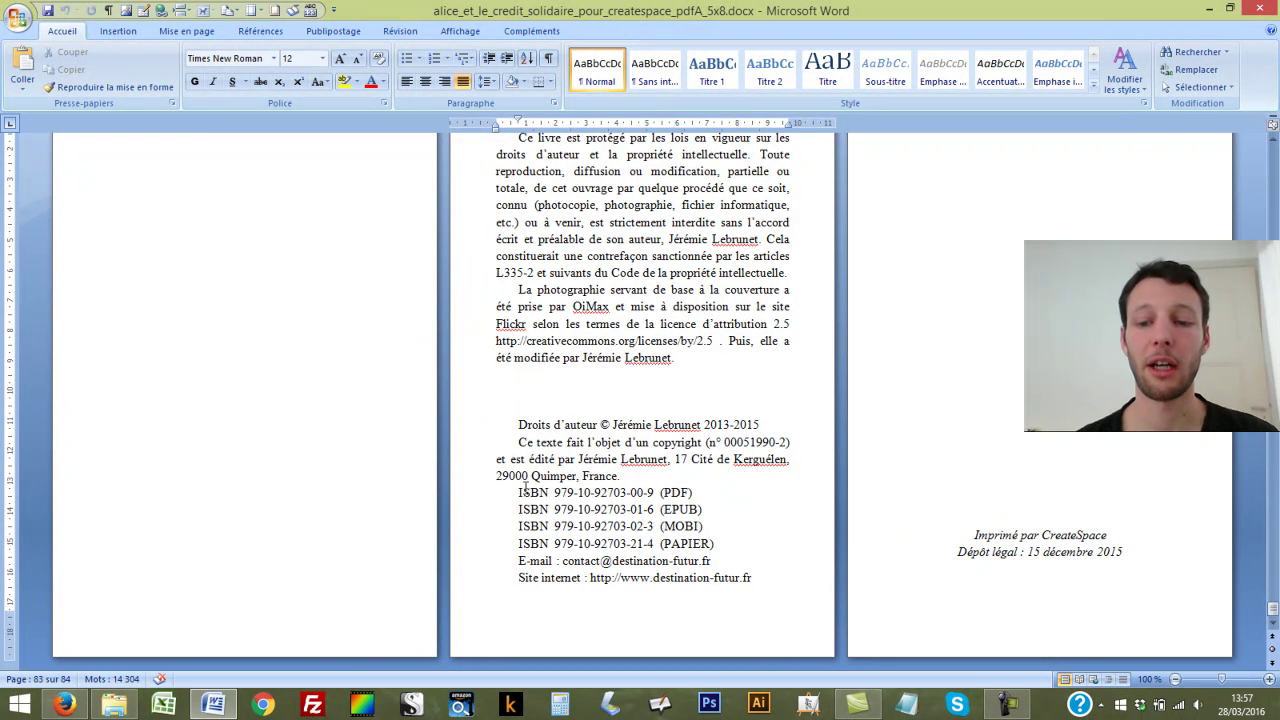
Switch to Firefox, open the "BnF - Dépôt légal éditeur" search result, and follow its depotlegal.bnf.fr link to the legal deposit Extranet
click(63, 704)
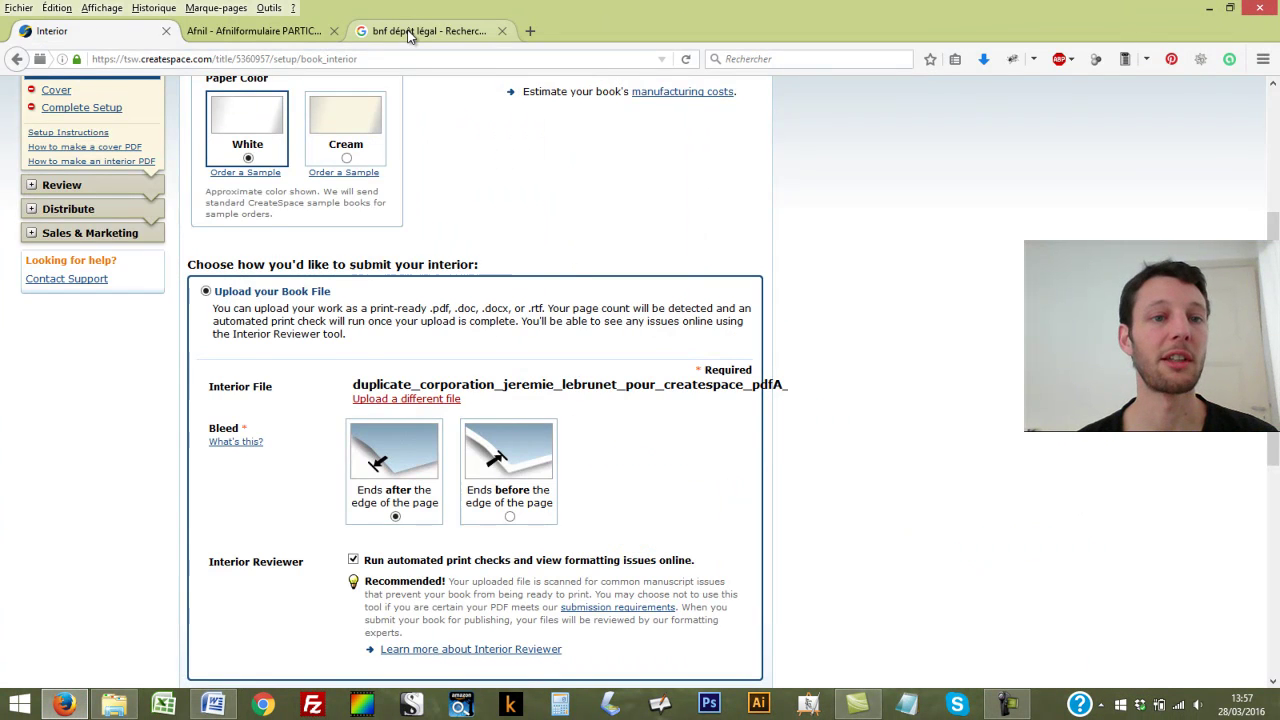
click(409, 33)
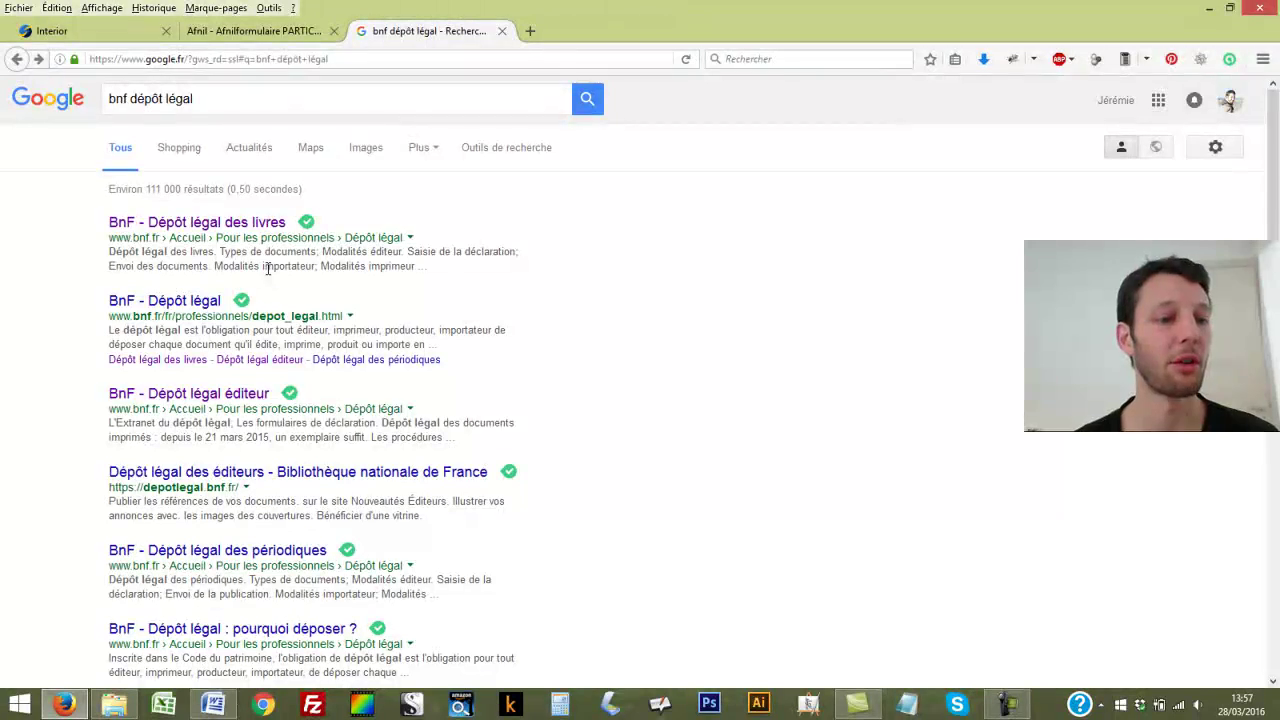
click(240, 393)
scroll(535, 428, down, 2)
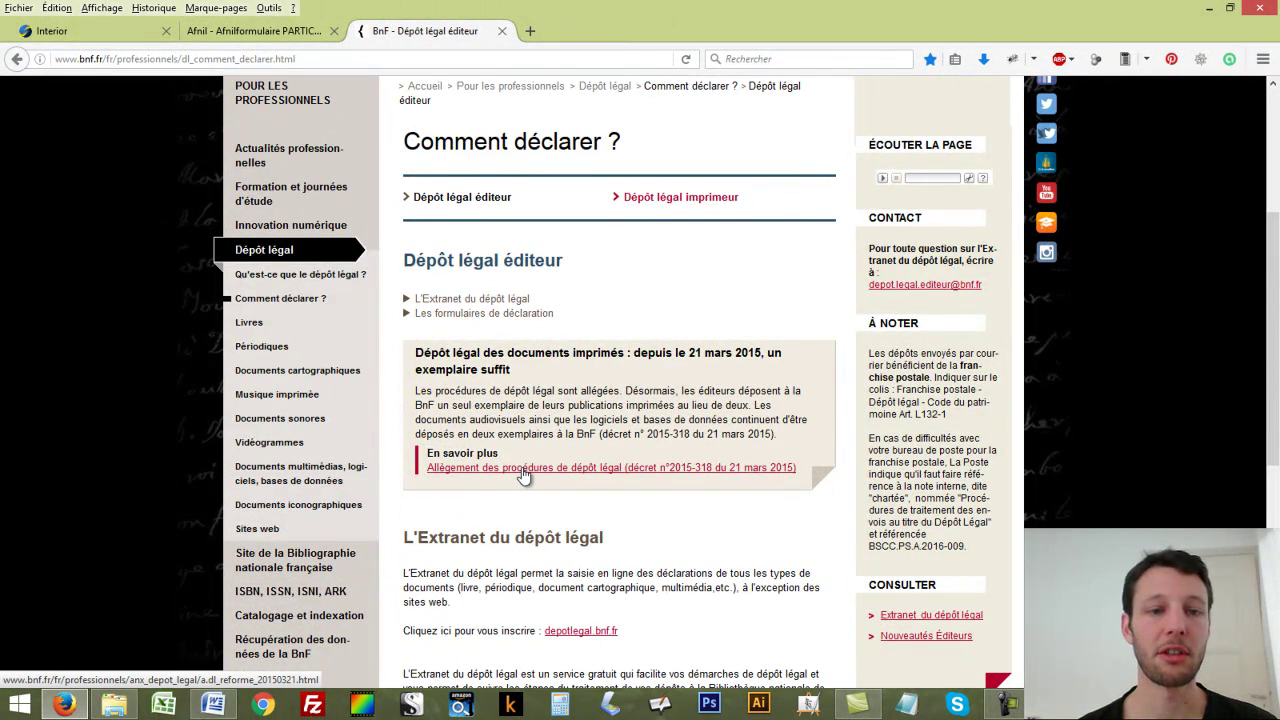
scroll(528, 551, down, 5)
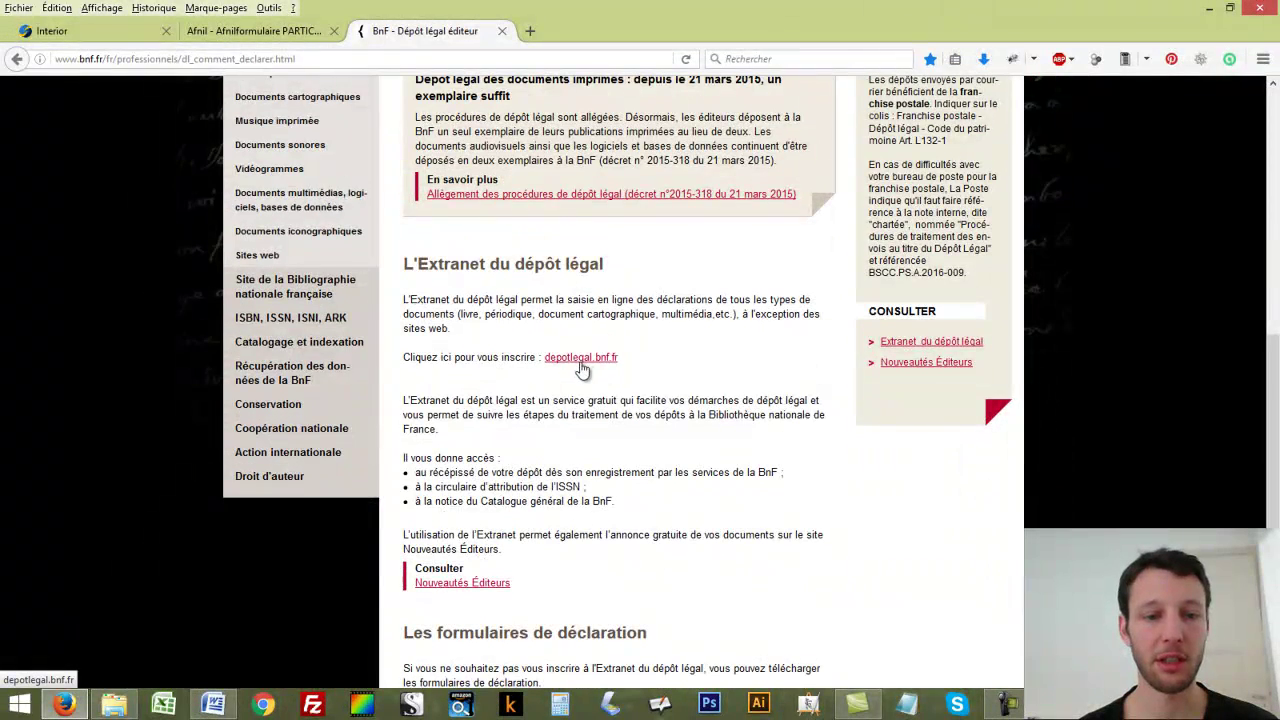
click(582, 366)
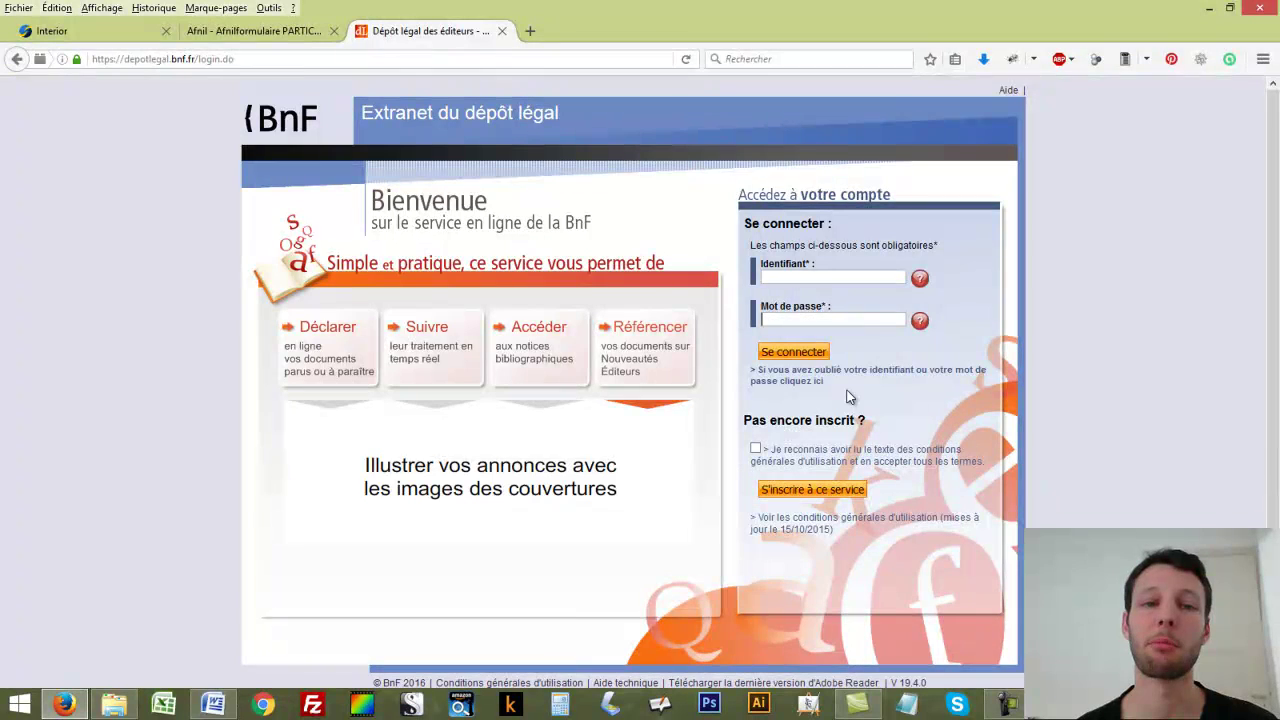
Open Nouveau Document Microsoft Office Word.docx from the Vidéo CreateSpace folder and set a custom paper size of 12,7 cm wide by 20,32 cm high
key(alt+Tab)
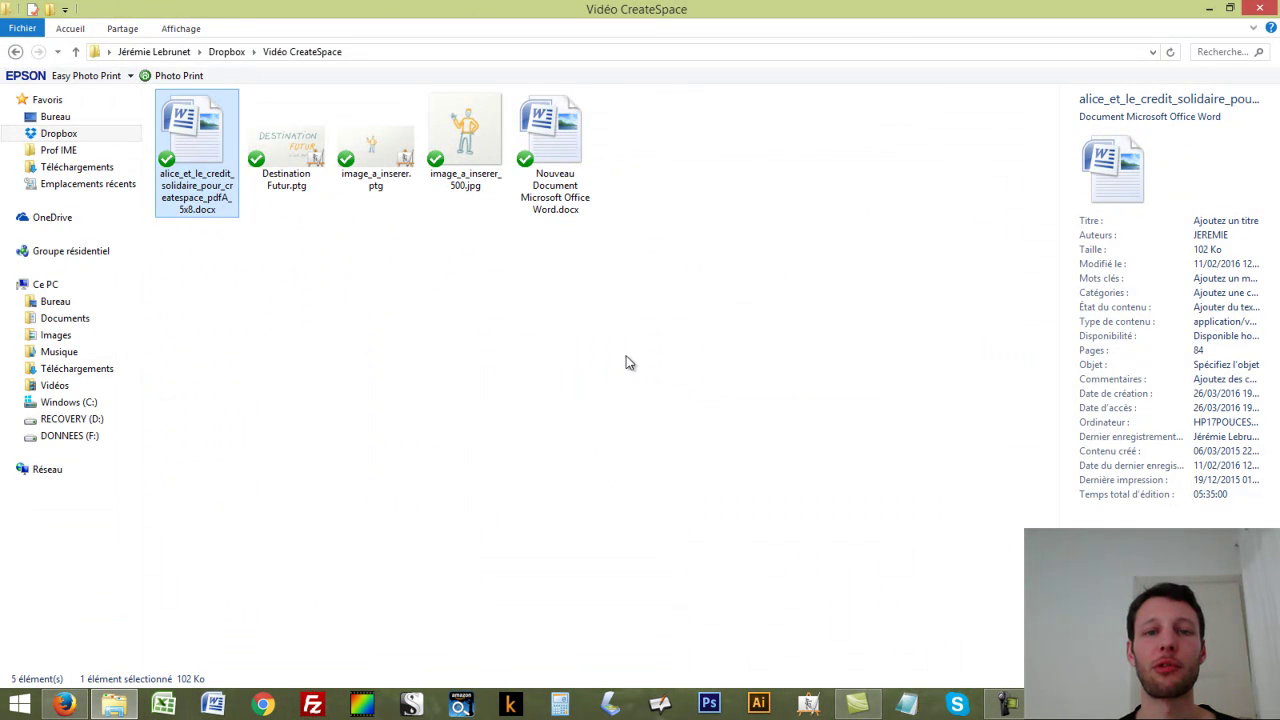
double_click(576, 157)
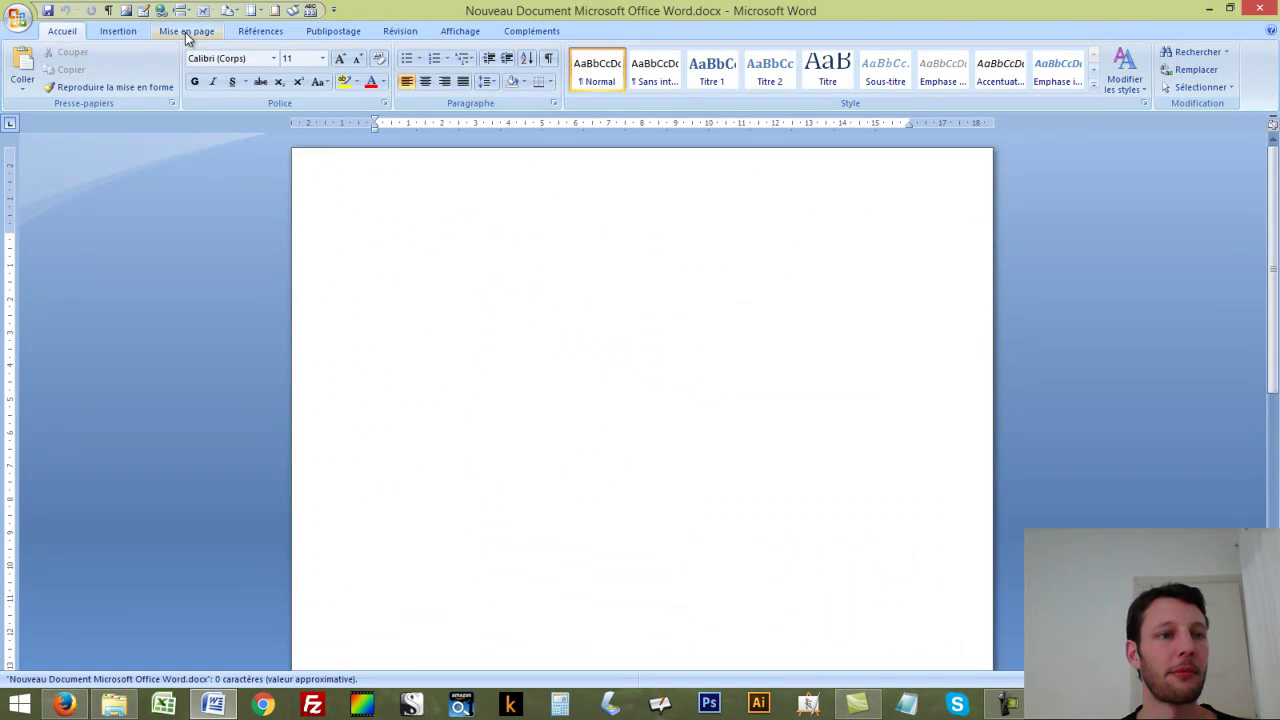
click(186, 32)
click(222, 81)
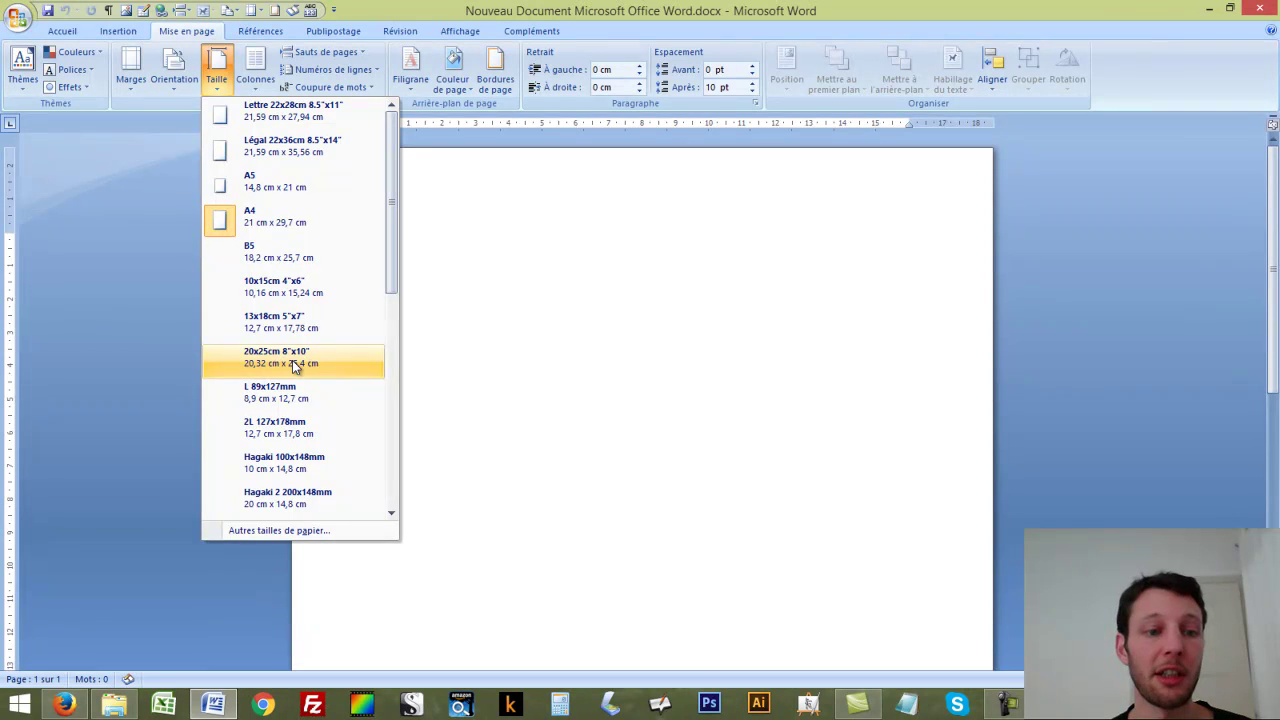
click(277, 532)
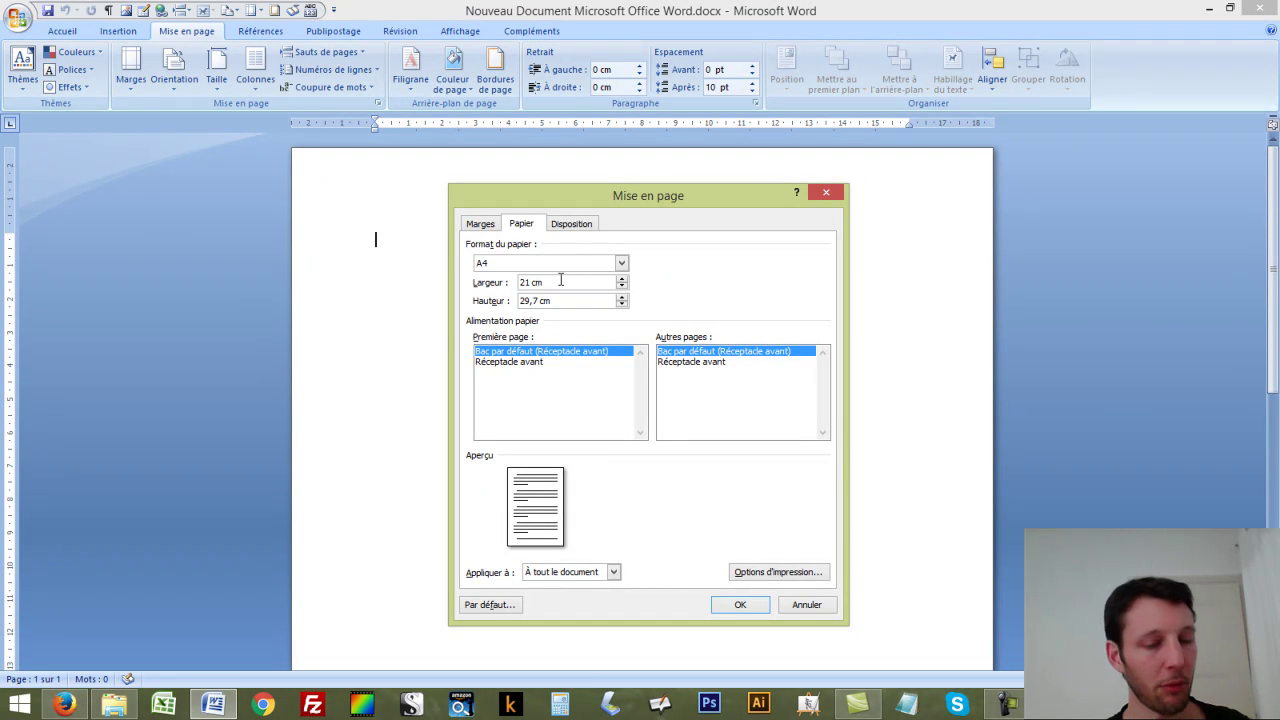
drag(545, 282, 519, 282)
text(12,7)
key(Tab)
text(20,32)
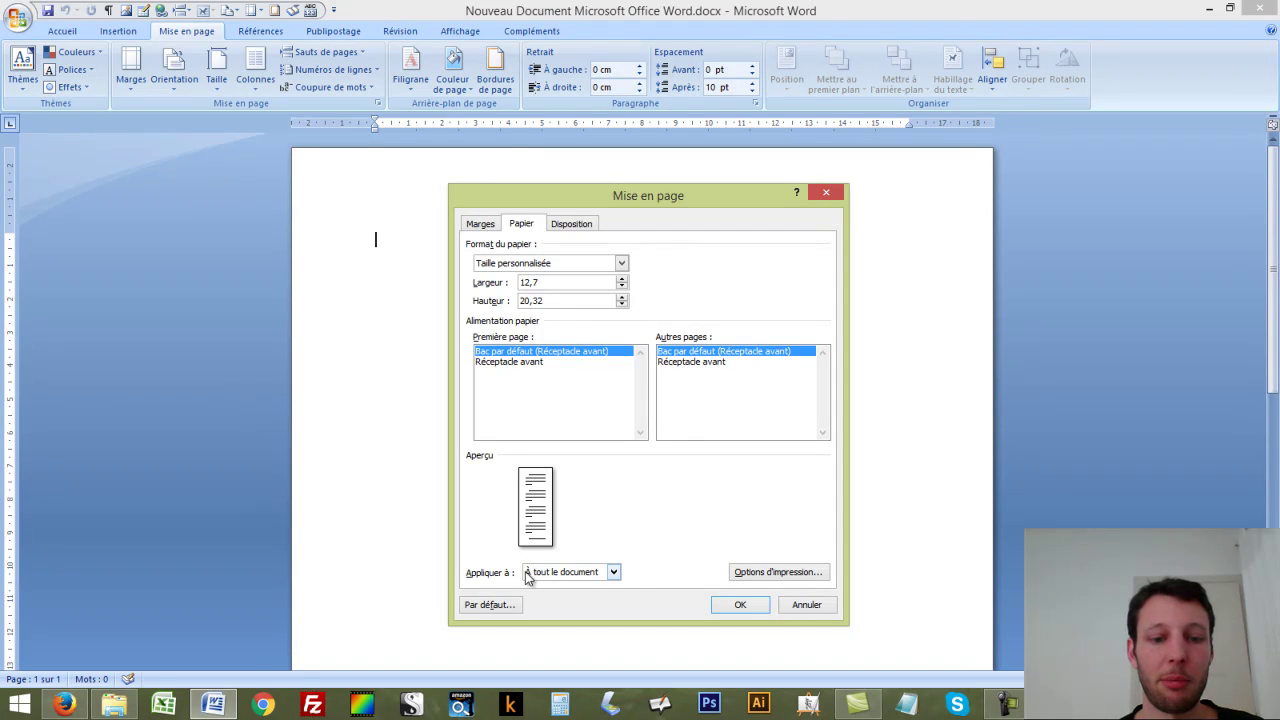
click(745, 603)
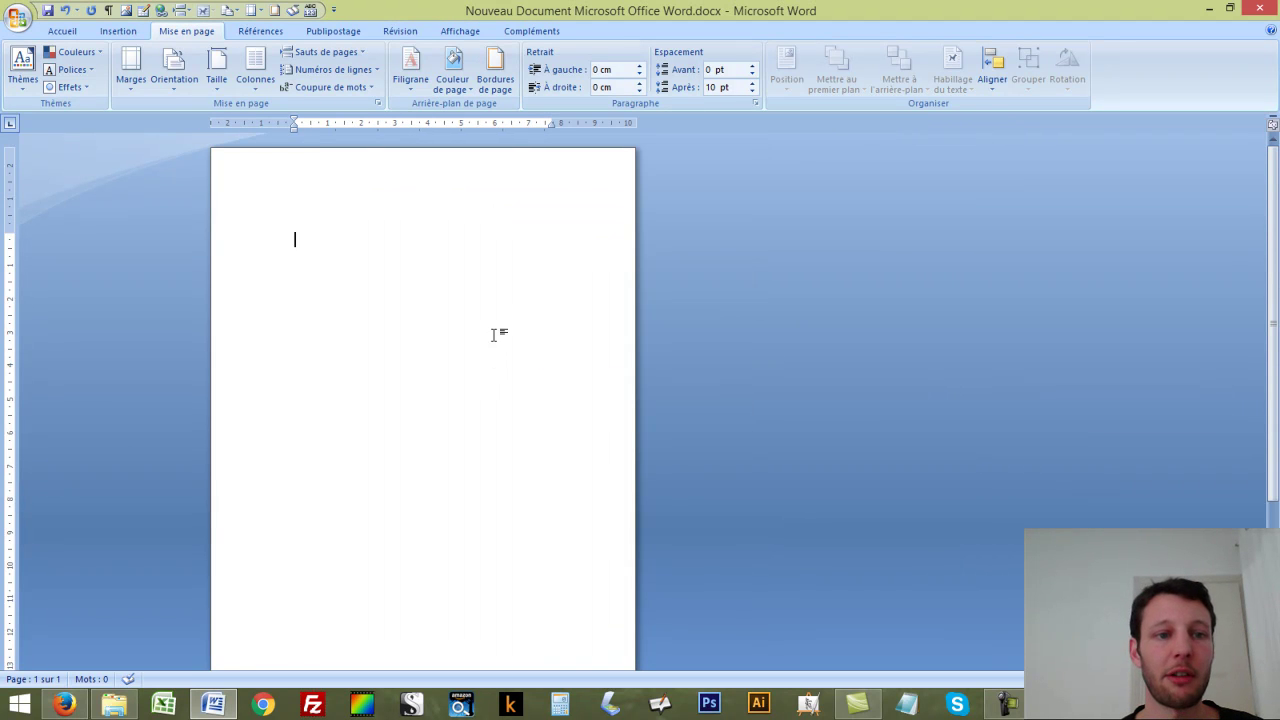
Set custom top and left page margins of 1,5 cm
click(136, 84)
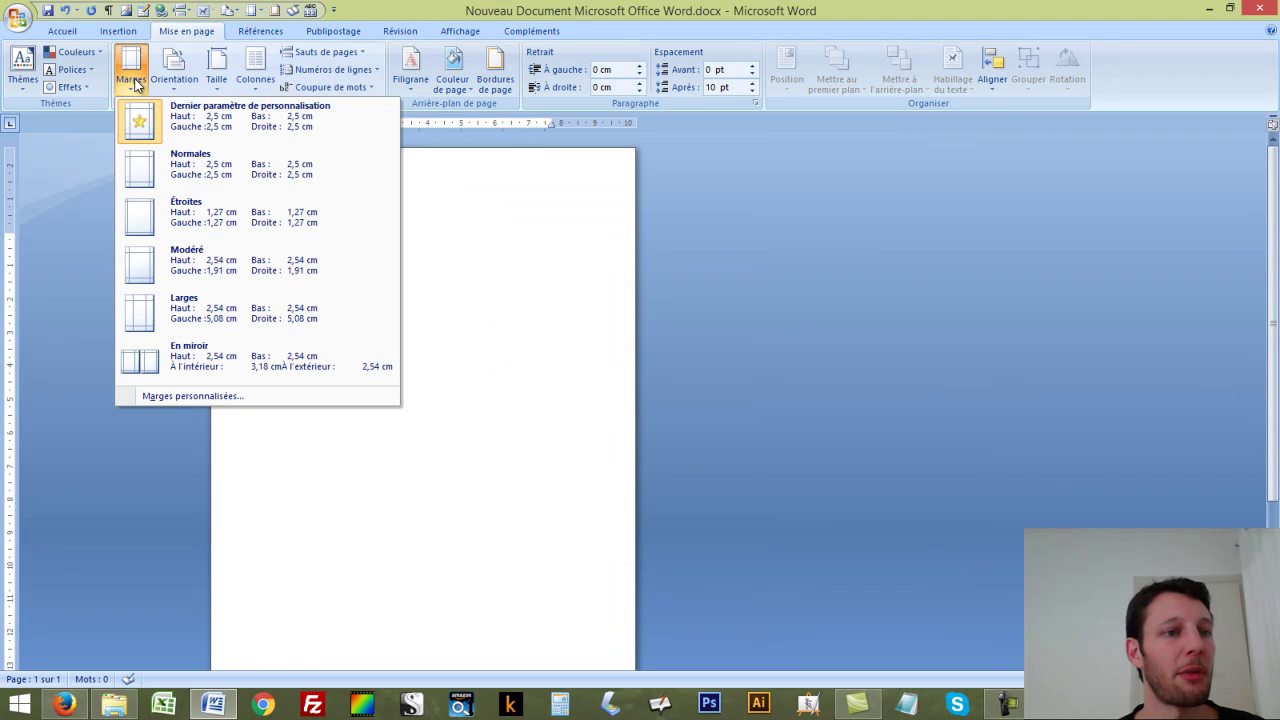
click(222, 395)
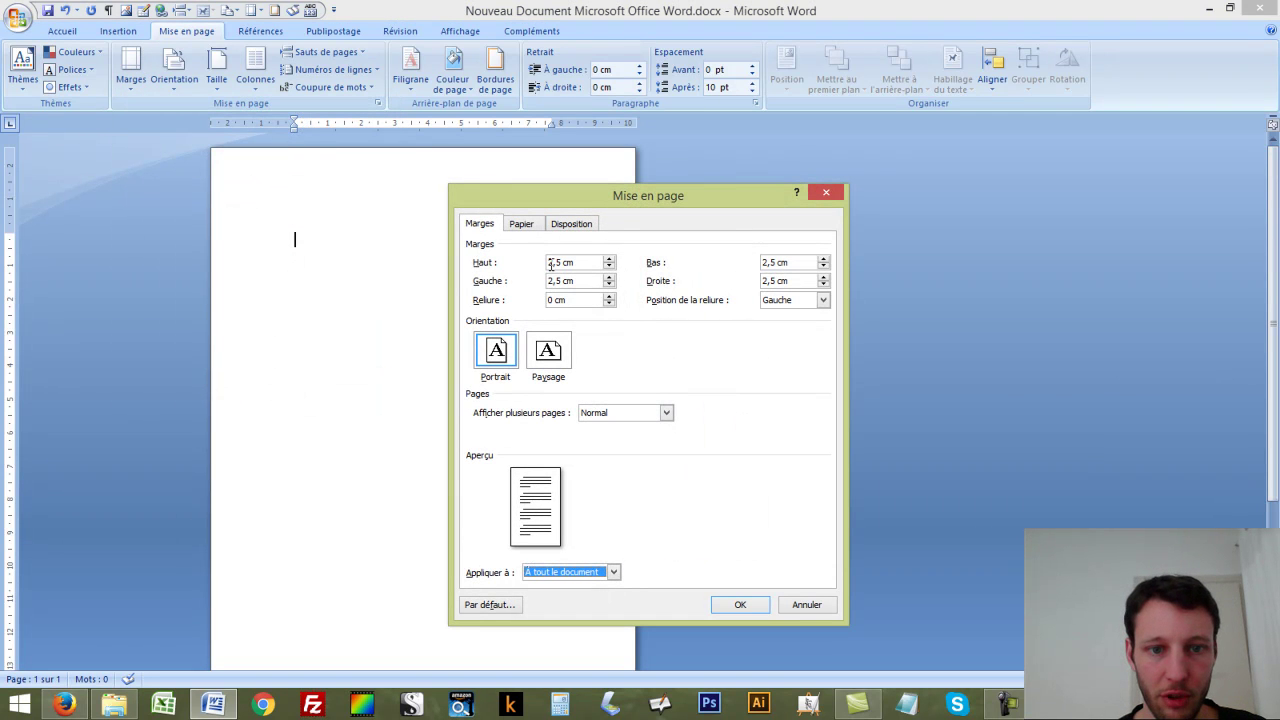
click(550, 263)
key(Delete)
text(1)
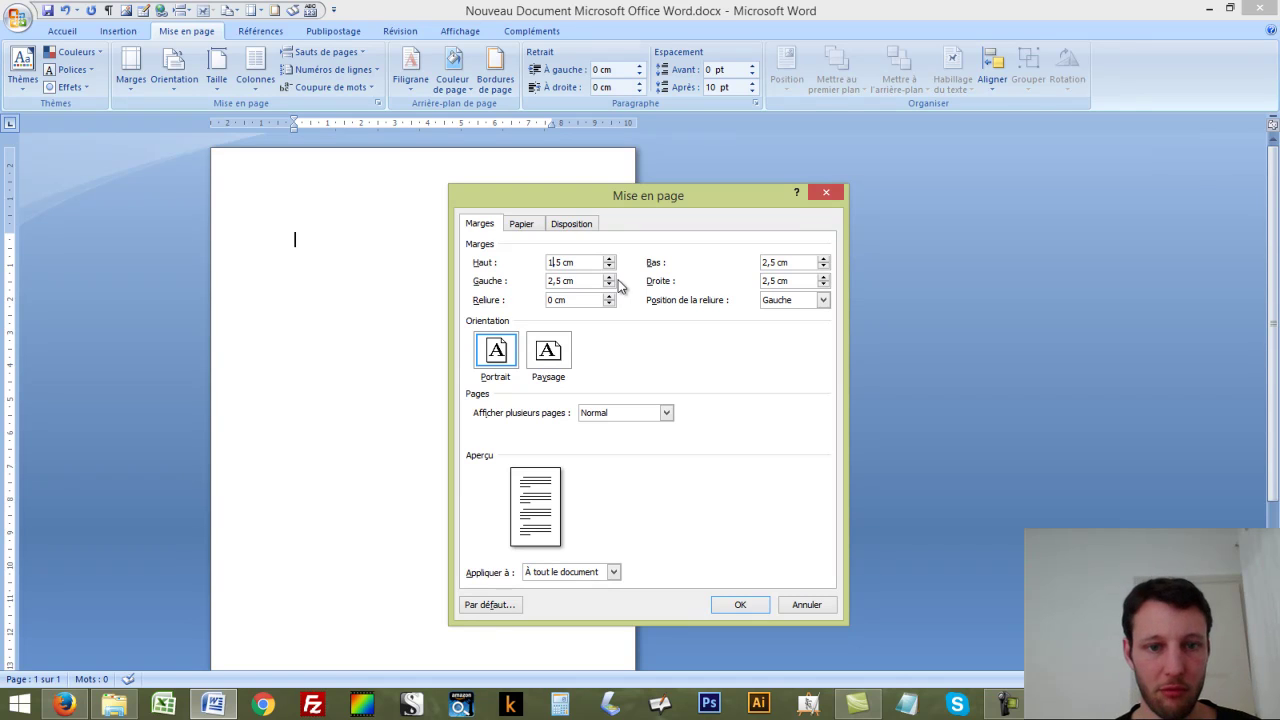
click(550, 283)
key(Delete)
text(1)
Set the bottom and right page margins to 1,5 cm and apply the margins to the whole document
click(763, 262)
key(Delete)
text(1)
click(765, 281)
key(Delete)
text(1)
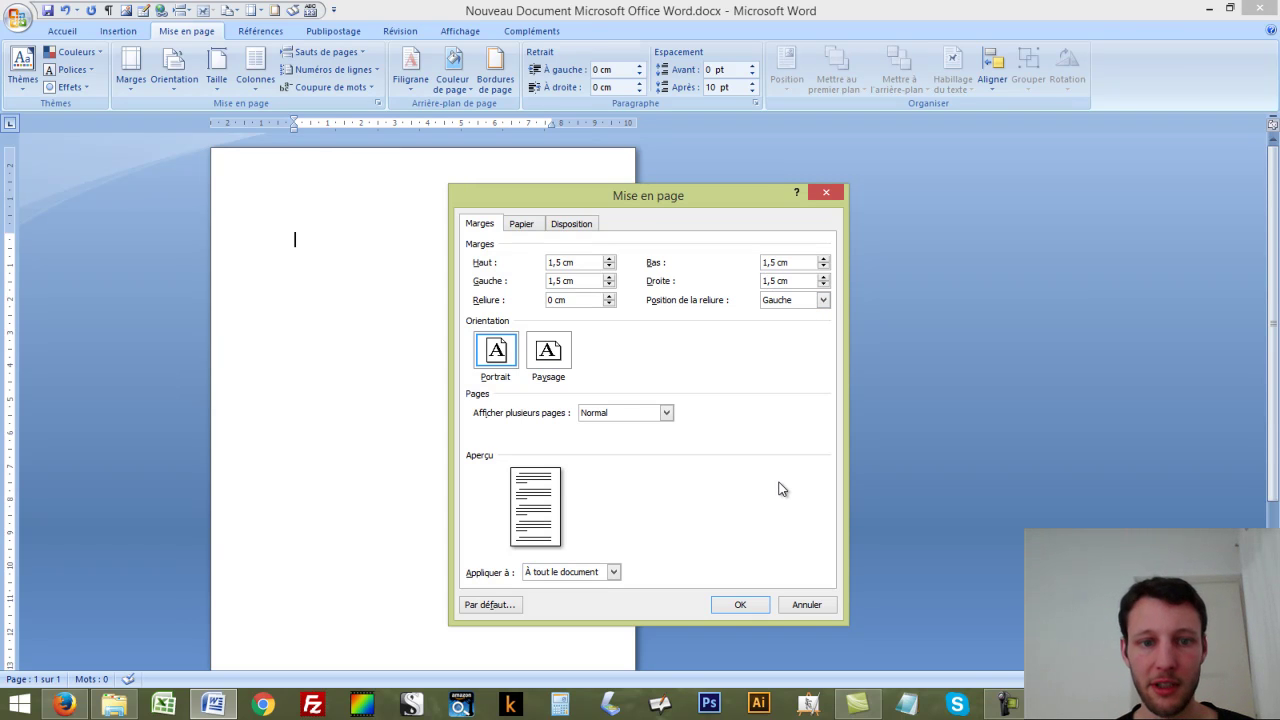
click(527, 576)
click(743, 605)
click(741, 605)
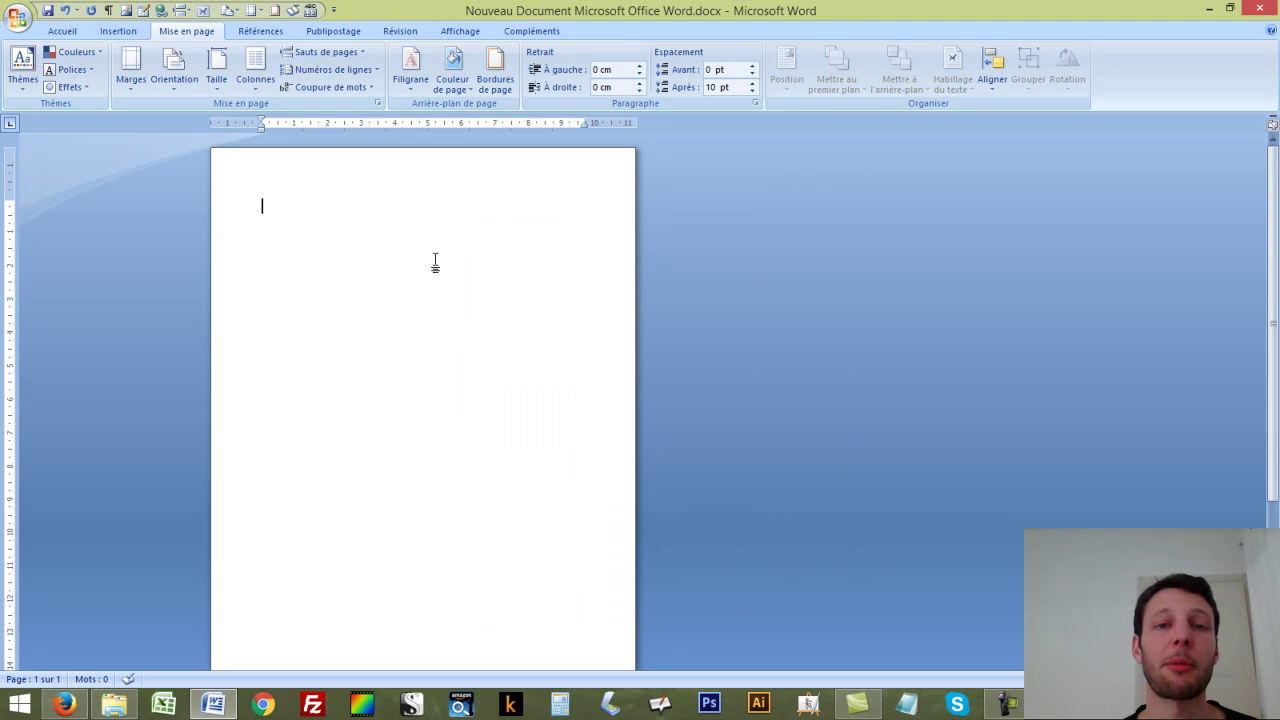
Show the formatting marks and insert two page breaks to leave the first two pages of the manuscript blank
click(110, 12)
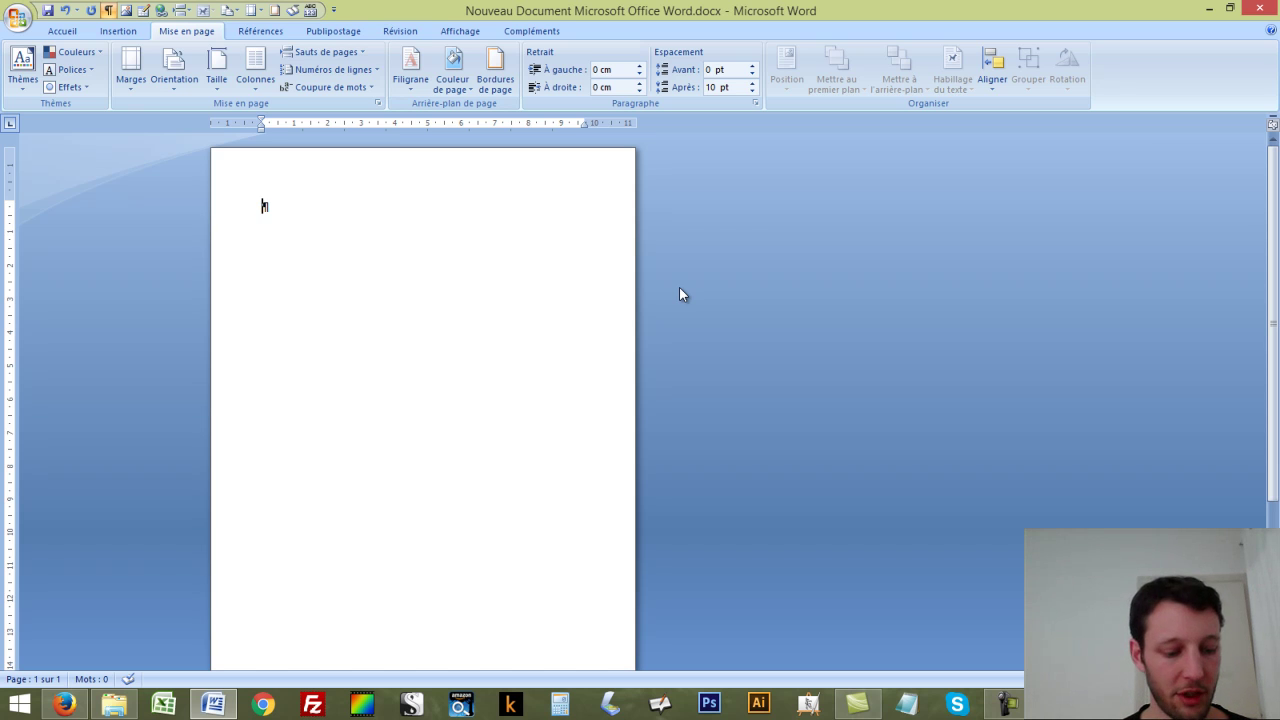
key(ctrl+Return)
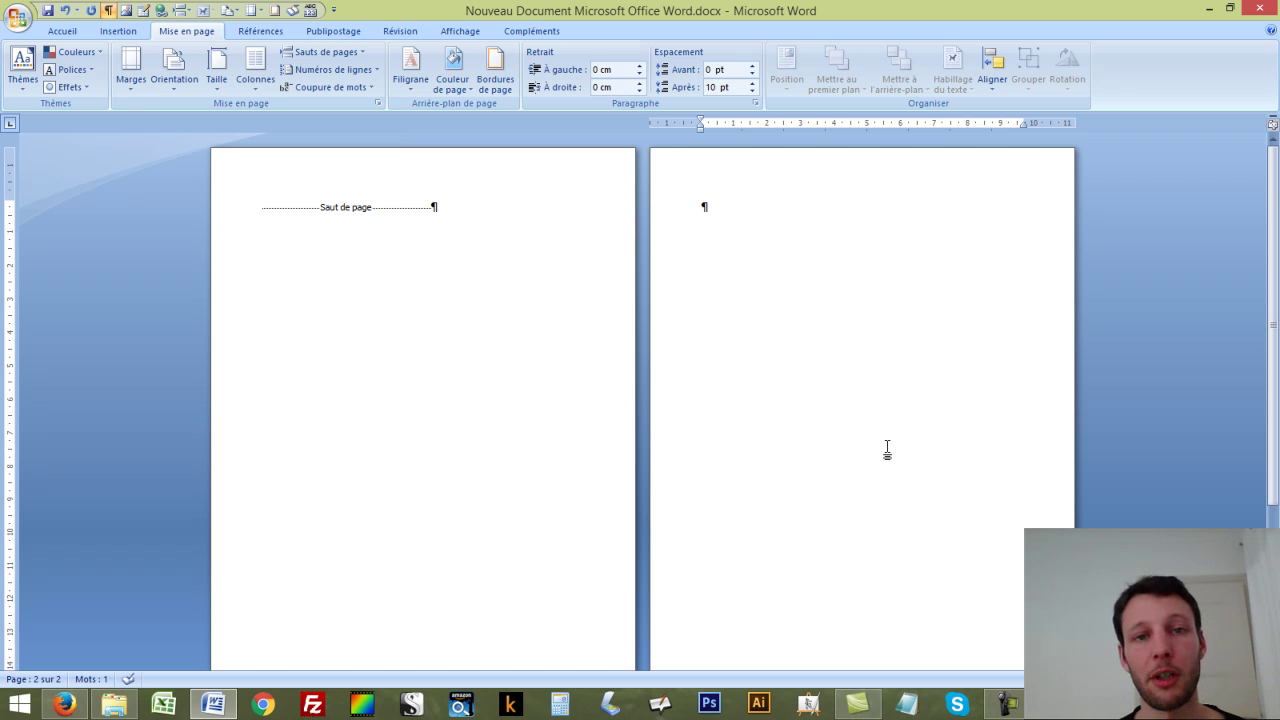
key(ctrl+Return)
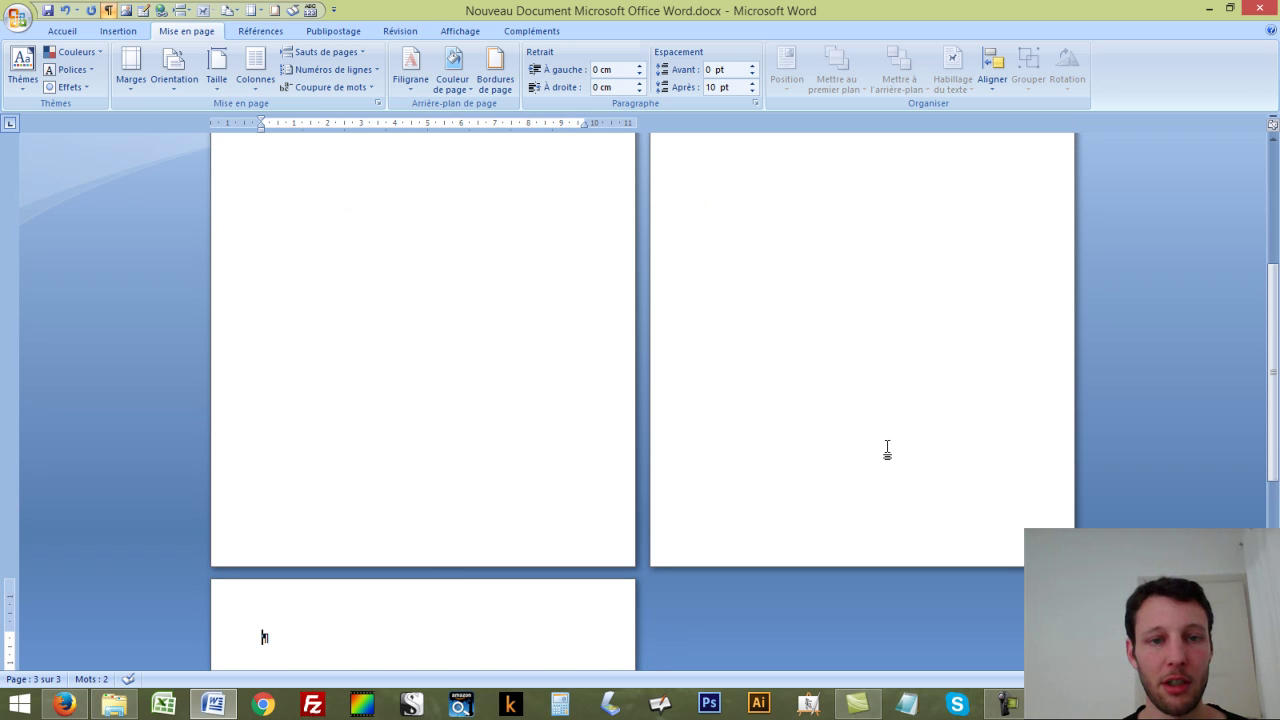
Set the document zoom factor to 100 %
click(461, 33)
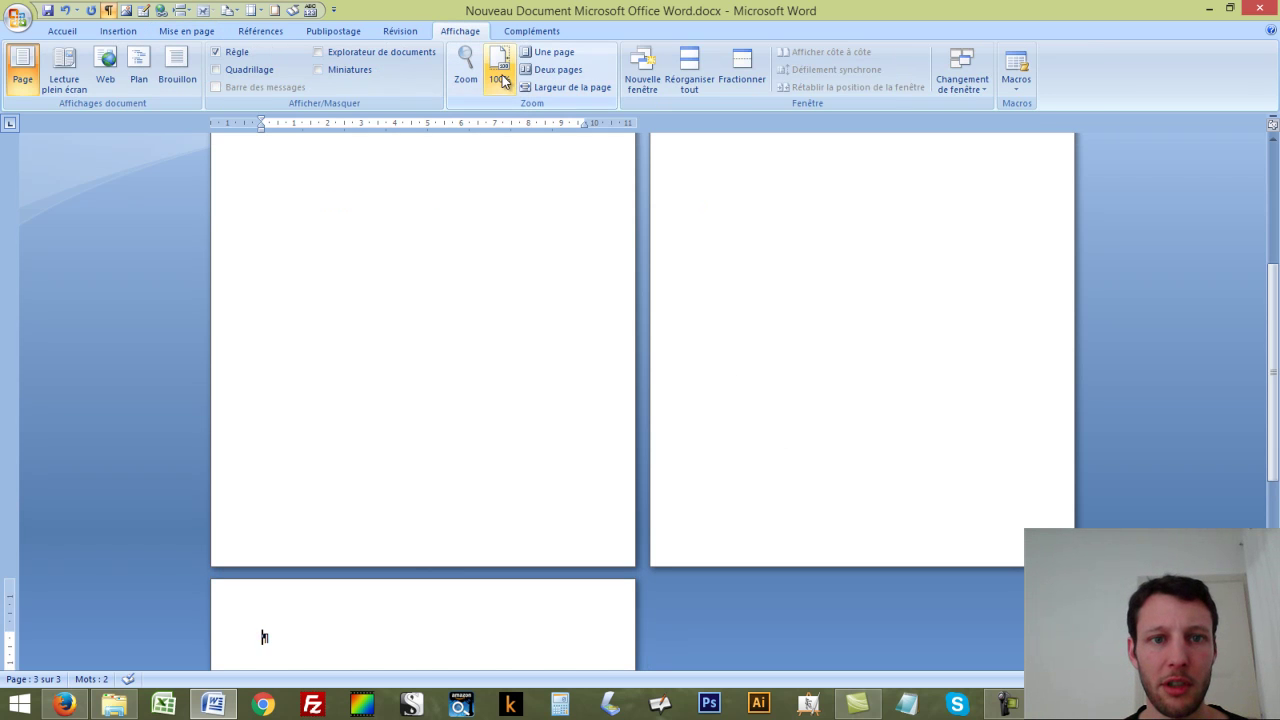
click(468, 72)
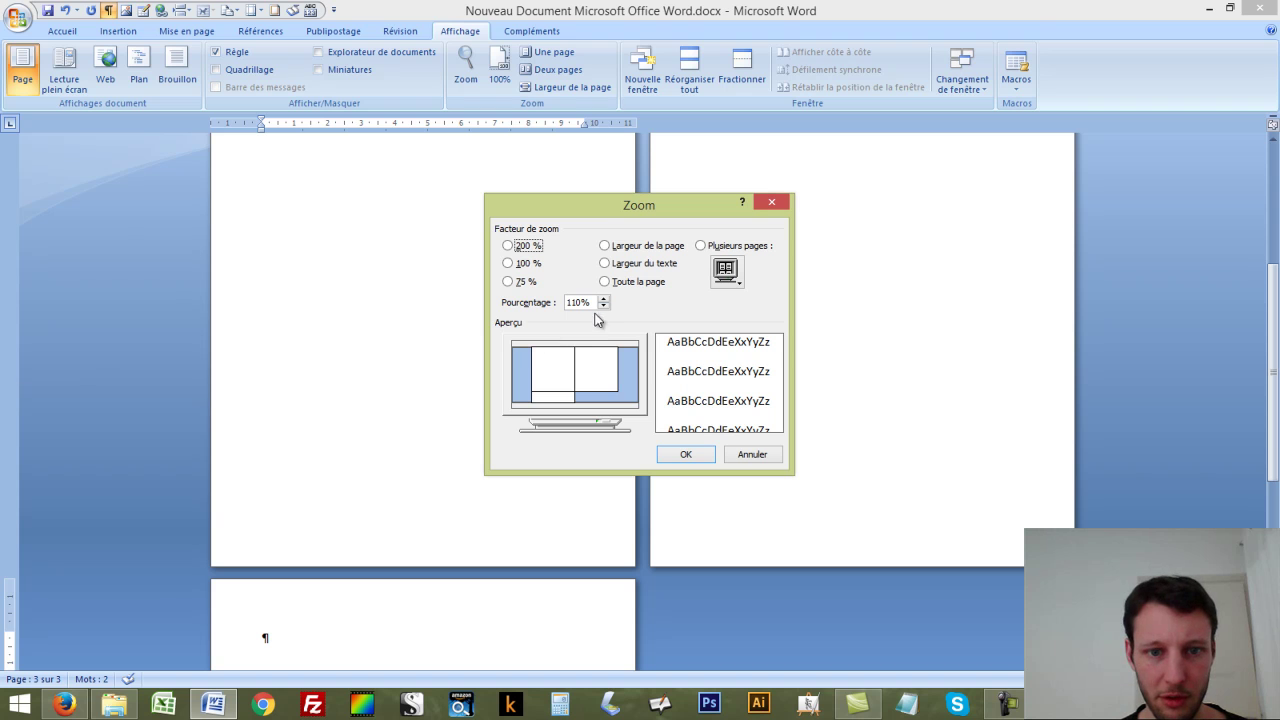
click(508, 263)
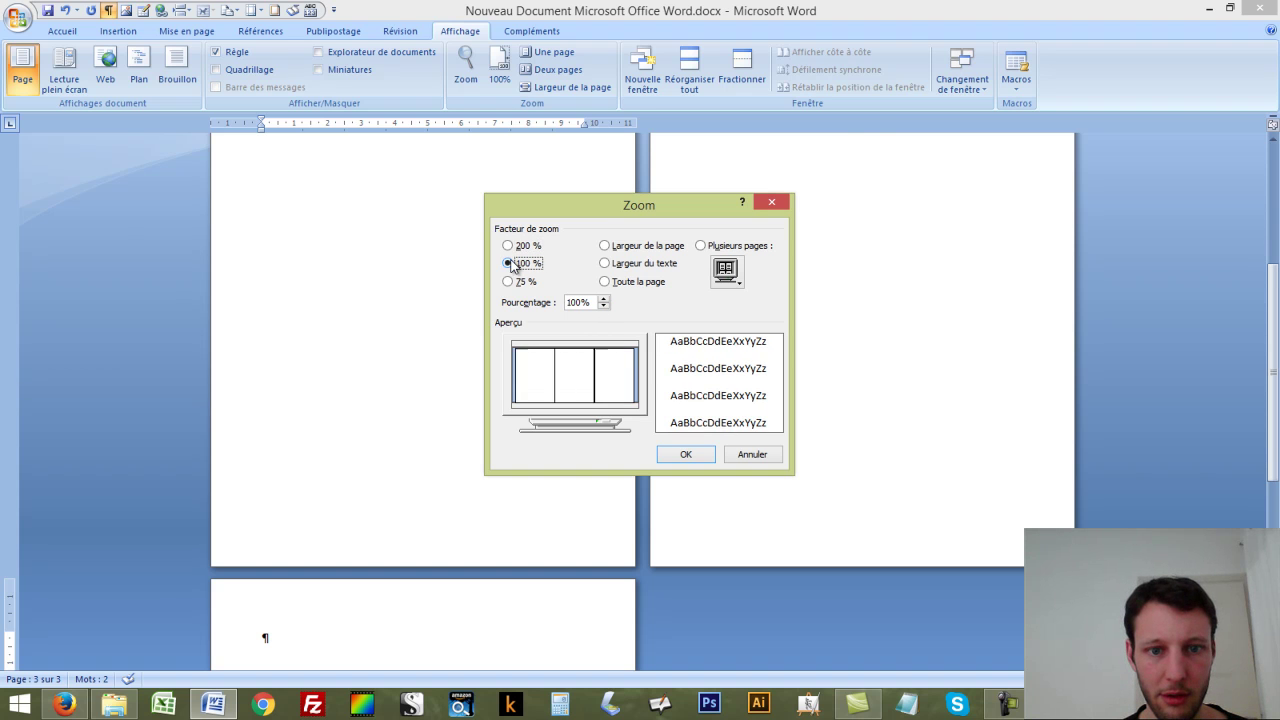
click(686, 454)
Write the title page below blank lines with "Titre de mon super livre", the author's full name and "Autoédition", ending it with a page break
drag(894, 200, 918, 200)
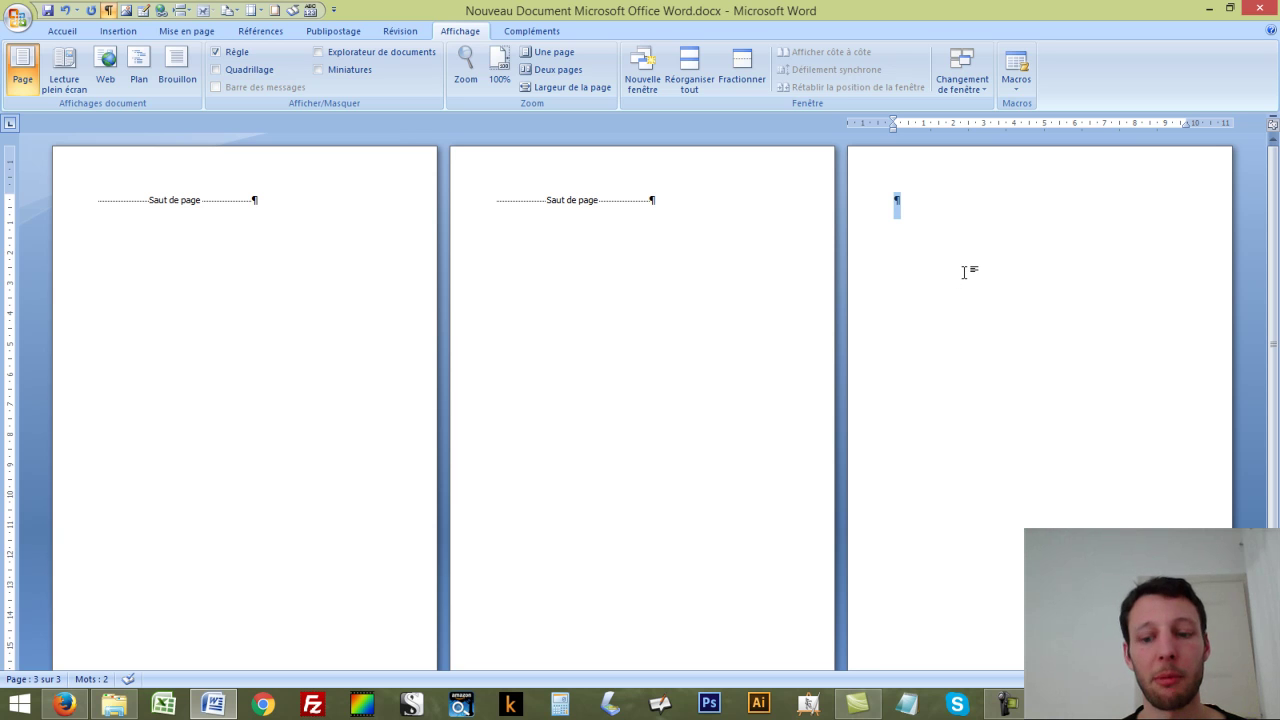
key(Return)
key(Return)
key(Return)
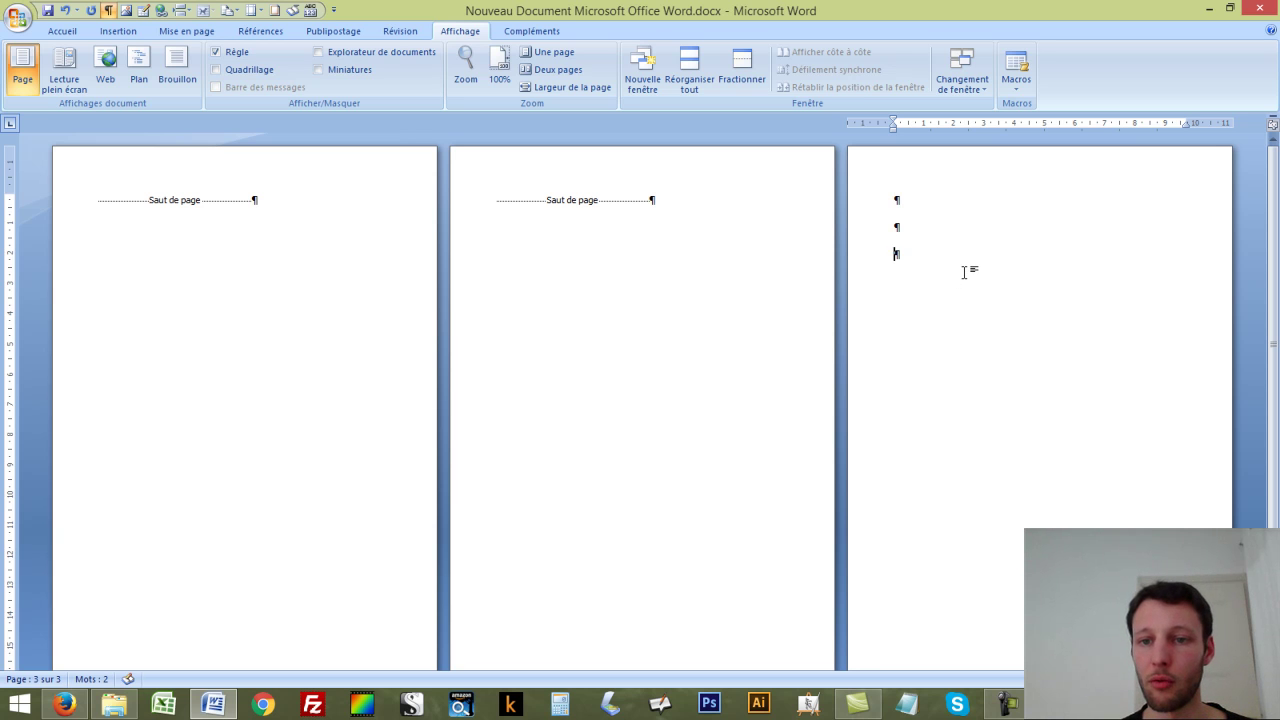
text(Titre de mon super livre Jérémie Lebrunet    Autoédition)
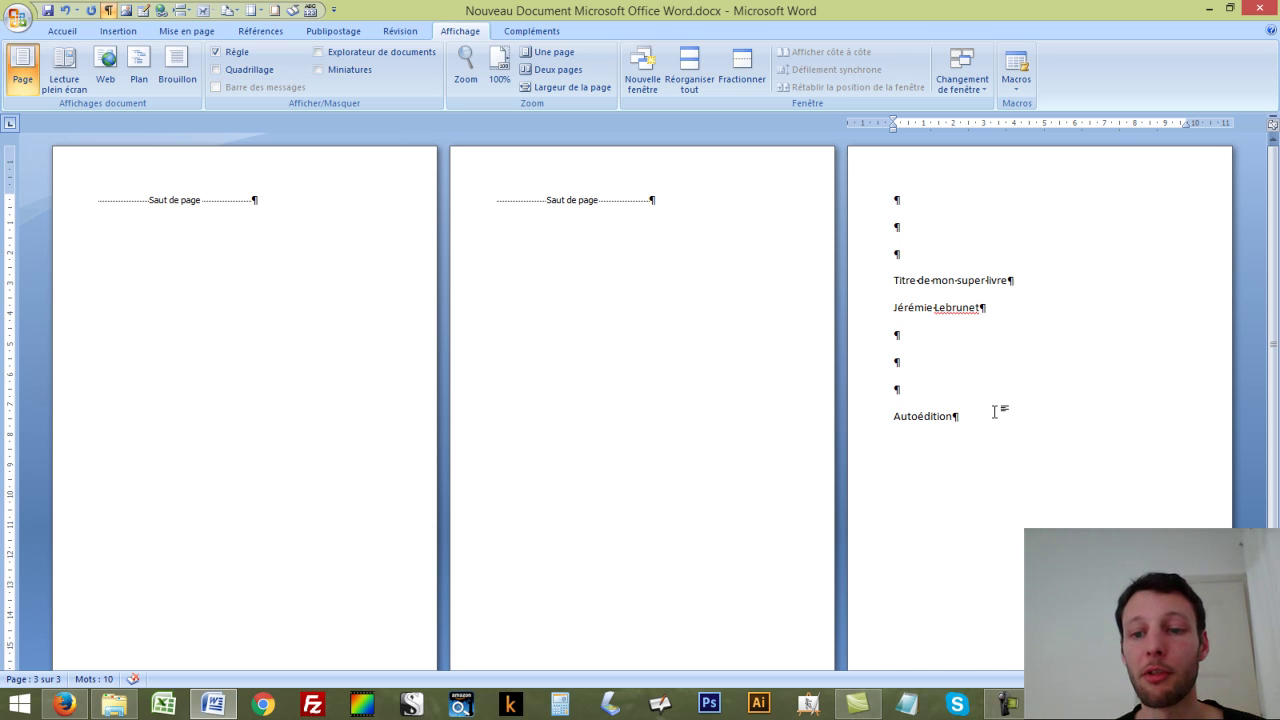
key(Return)
key(ctrl+Return)
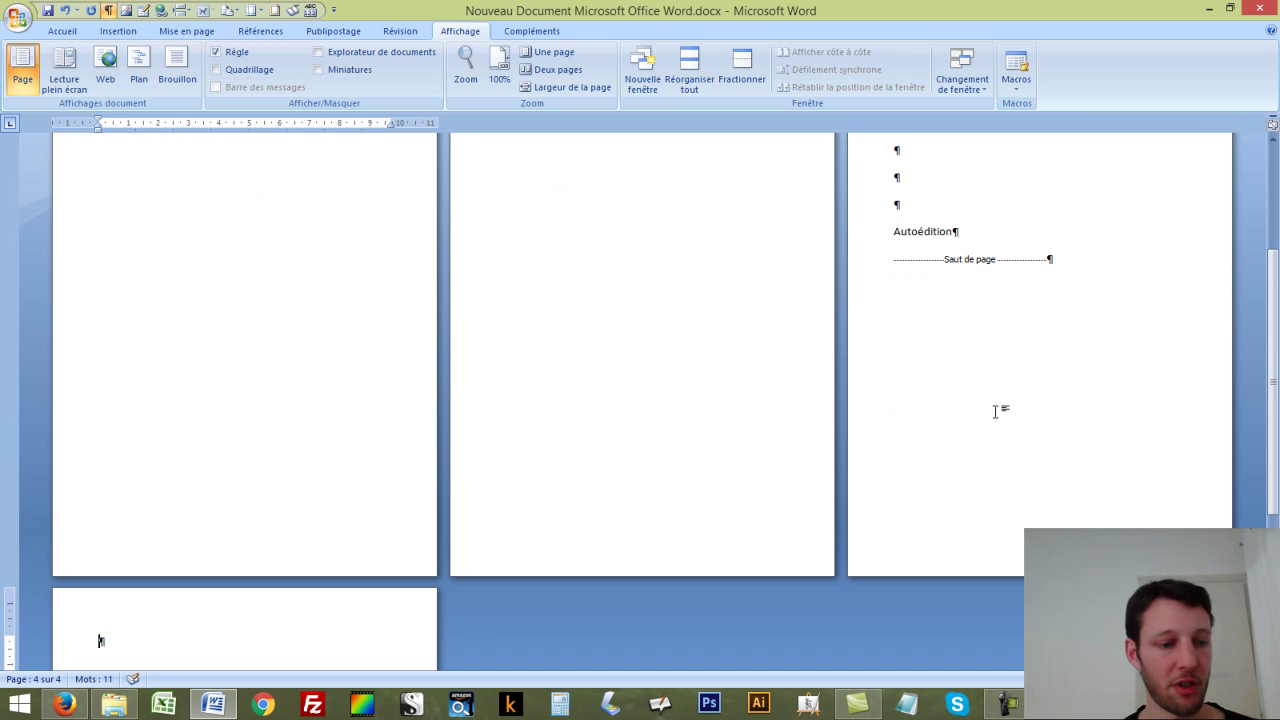
Add blank lines on the fourth page and write "ISBN 13 chiffres" beneath them in the lower half
scroll(380, 413, down, 3)
key(Return)
key(Return)
key(Return)
key(Return)
key(Return)
key(Return)
key(Return)
key(Return)
key(Return)
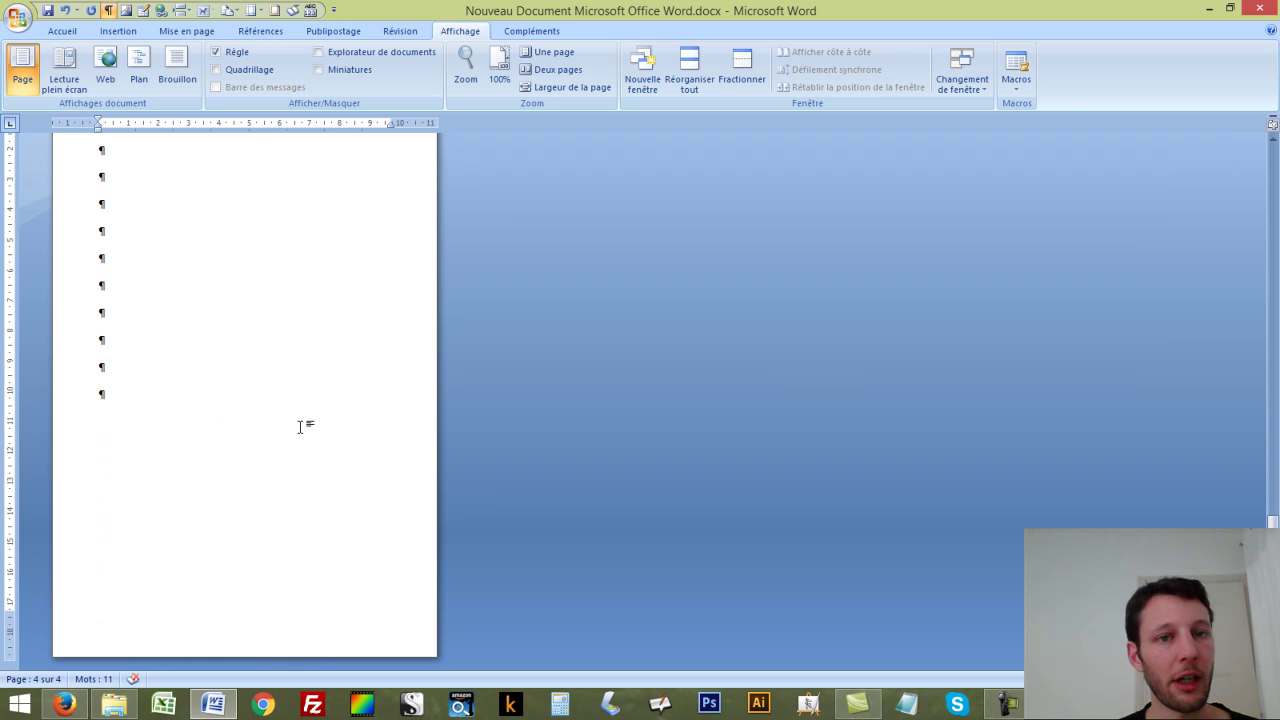
text(ISB)
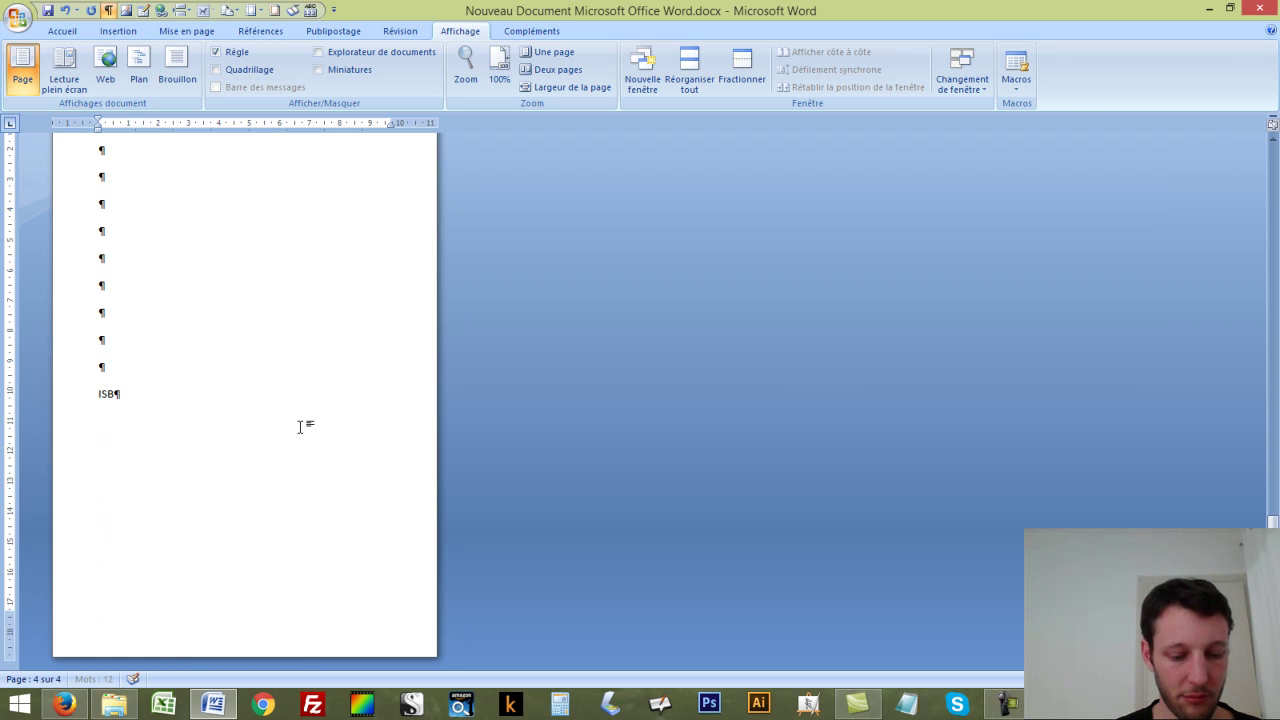
text(N-13)
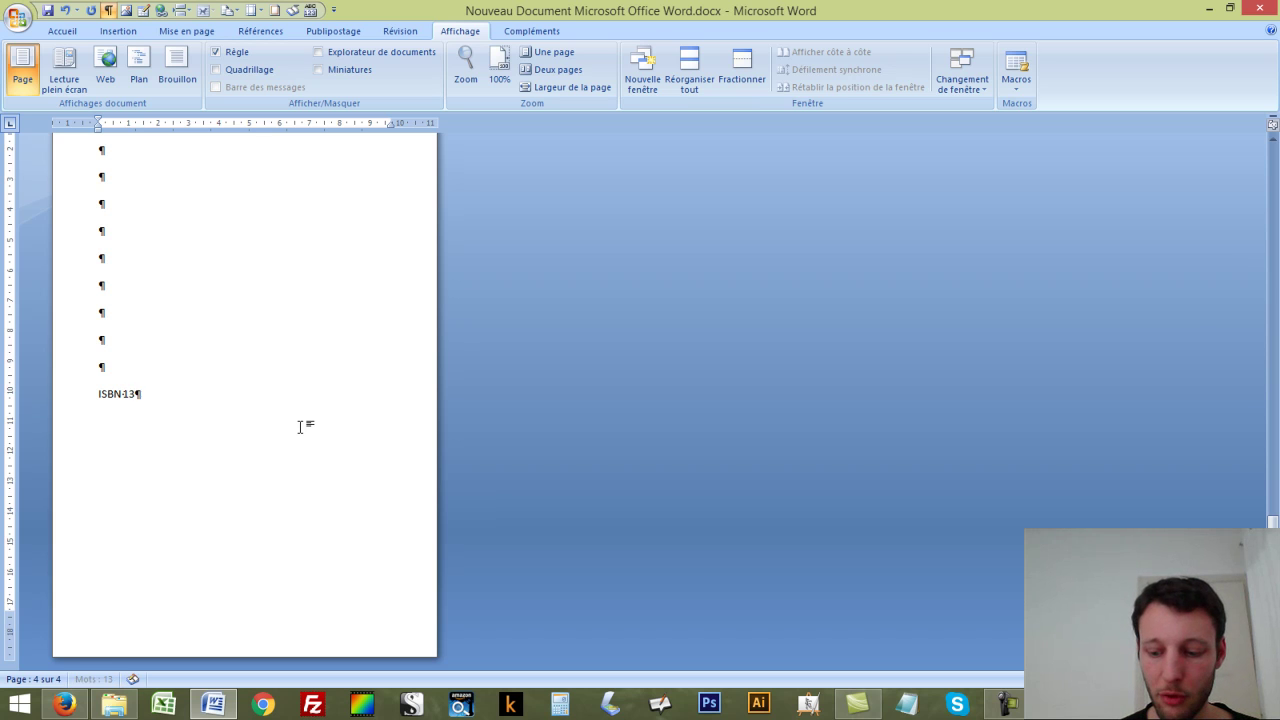
text( chiffres)
Add a © line with the author's name and 2016, then a "© crédits photo :" line, and end the page with a page break
key(Return)
text(© Jérémie Lebrunet 2016)
key(Return)
text(© créd)
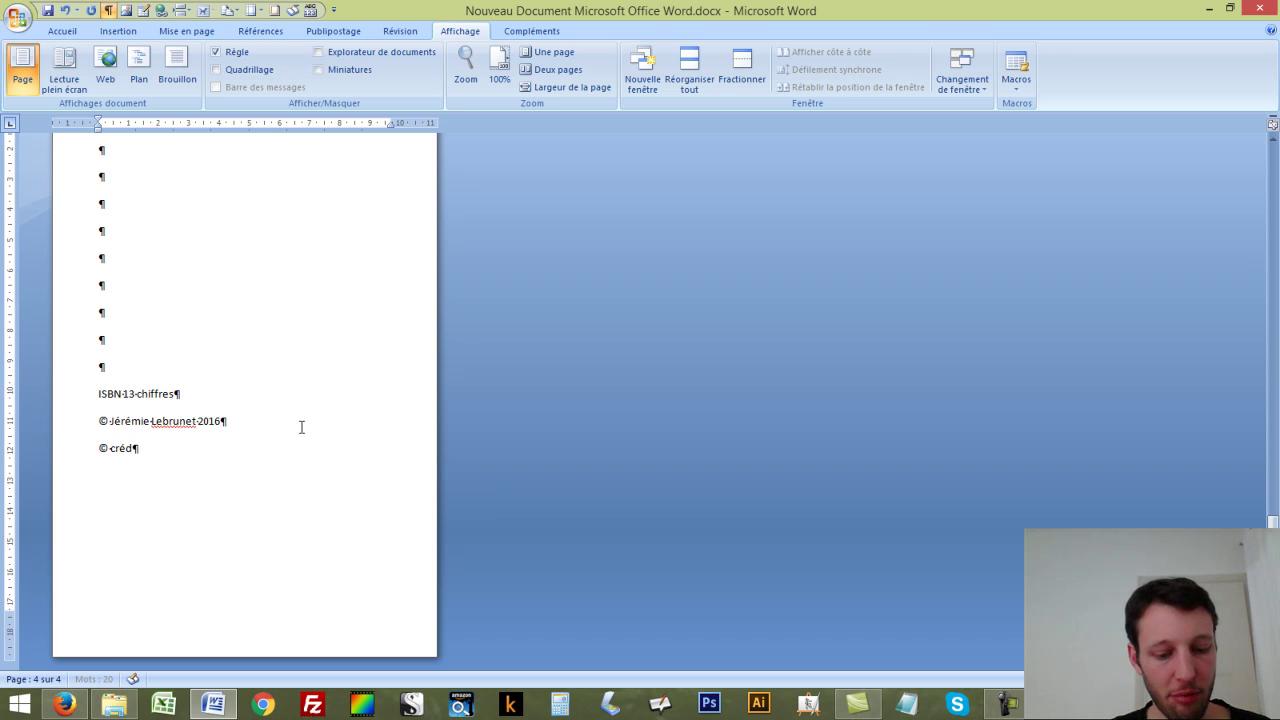
text(its photo :)
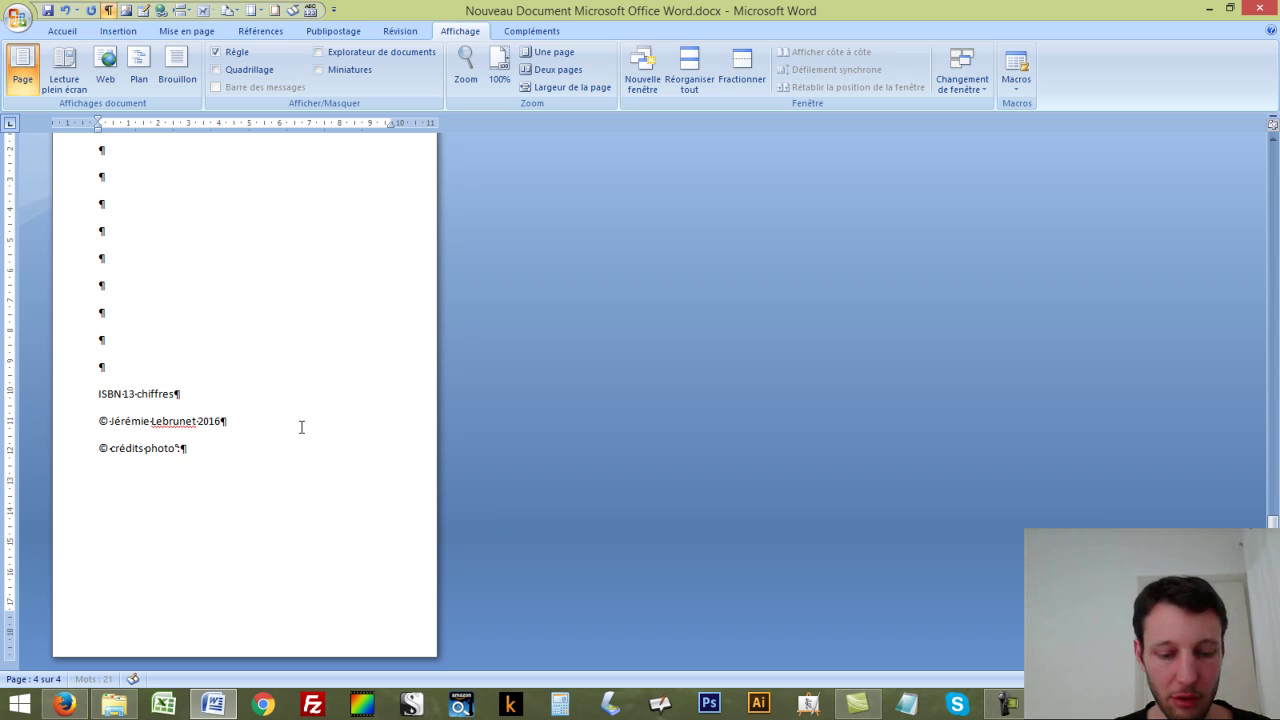
key(Return)
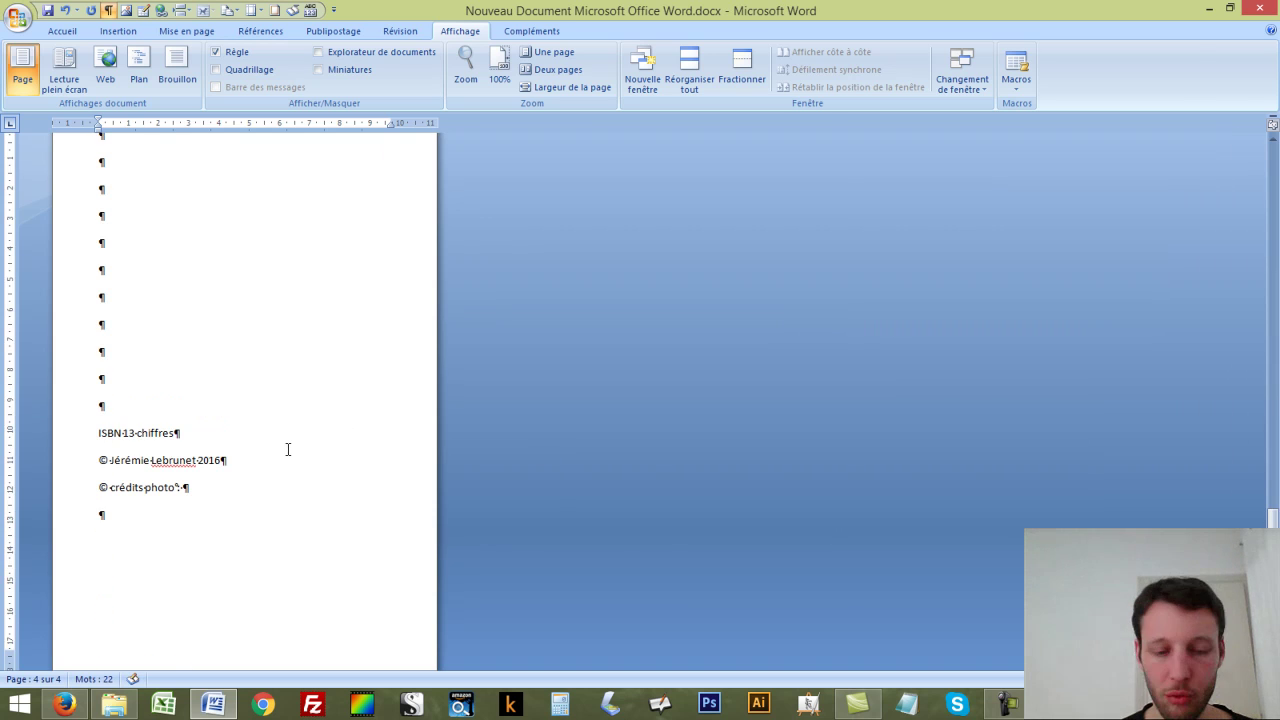
key(ctrl+Return)
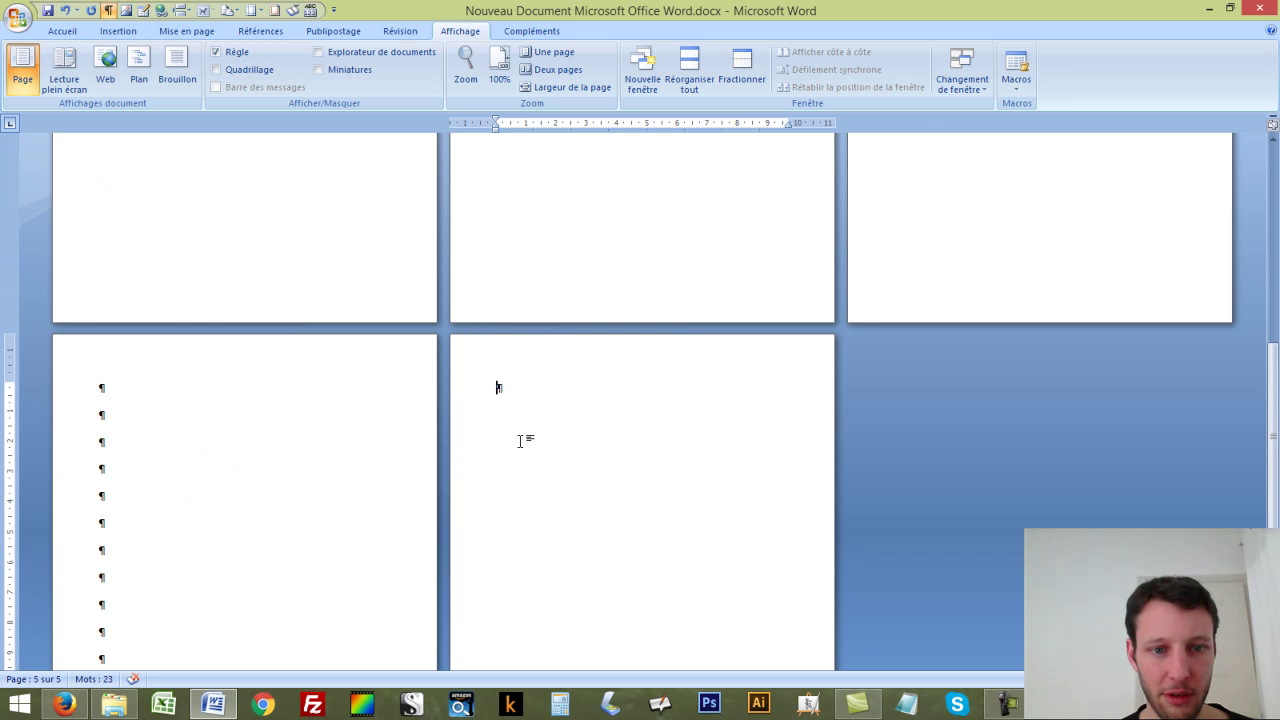
Write "Sommaire" on the fifth page, leave blank lines below it, and insert a page break
text(Sommaire)
key(Return)
key(Return)
key(Return)
key(ctrl+Return)
drag(496, 387, 545, 411)
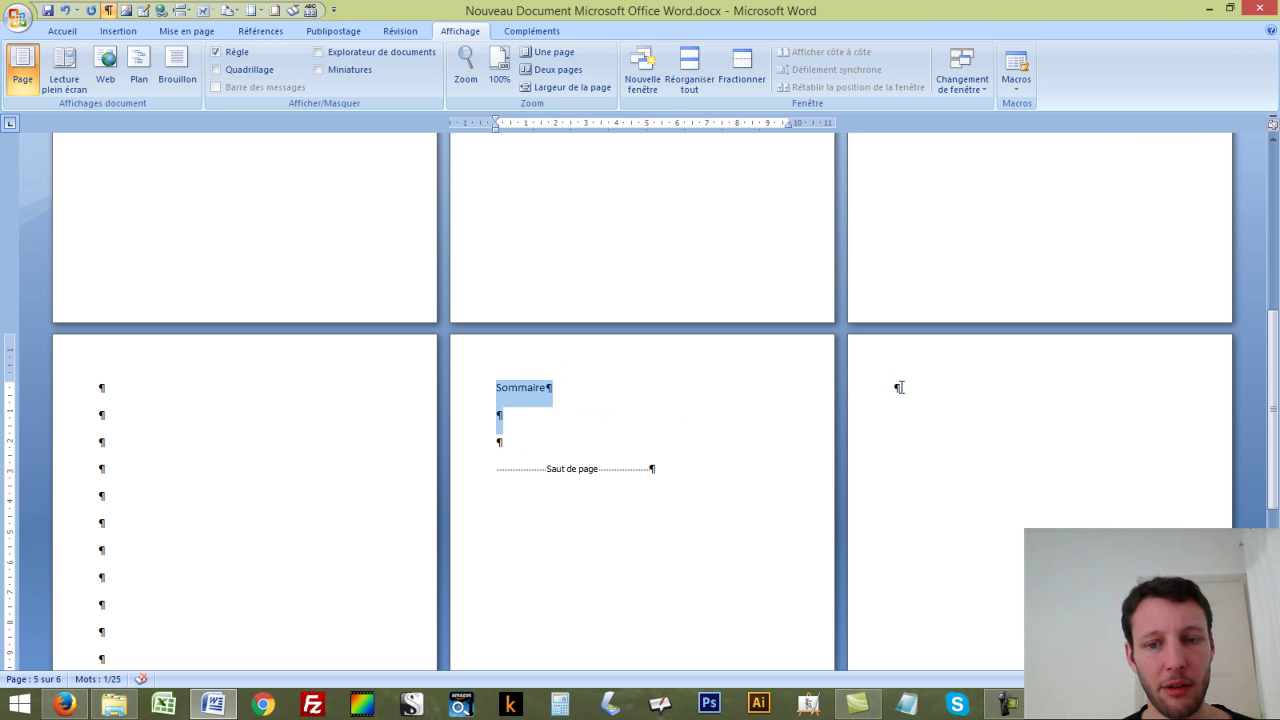
Leave page 6 blank, write "Dédié à ..." on page 7, and insert page breaks to leave page 8 blank
click(898, 387)
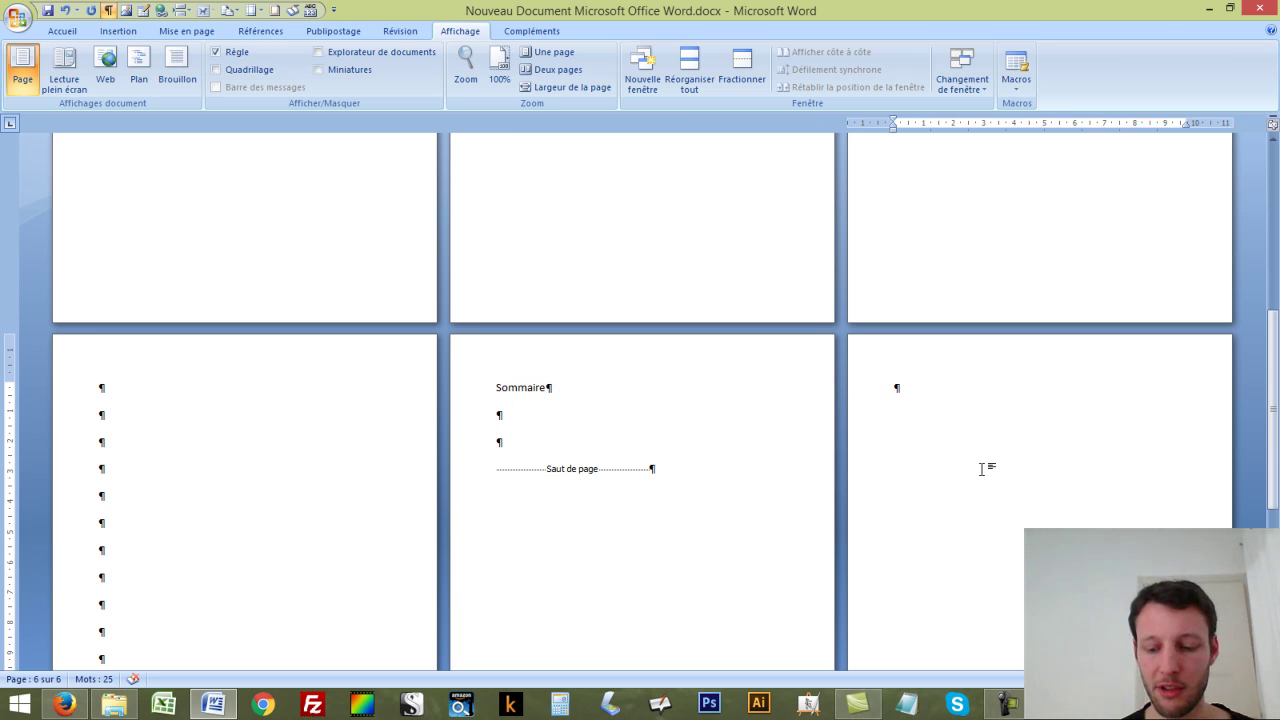
key(ctrl+Return)
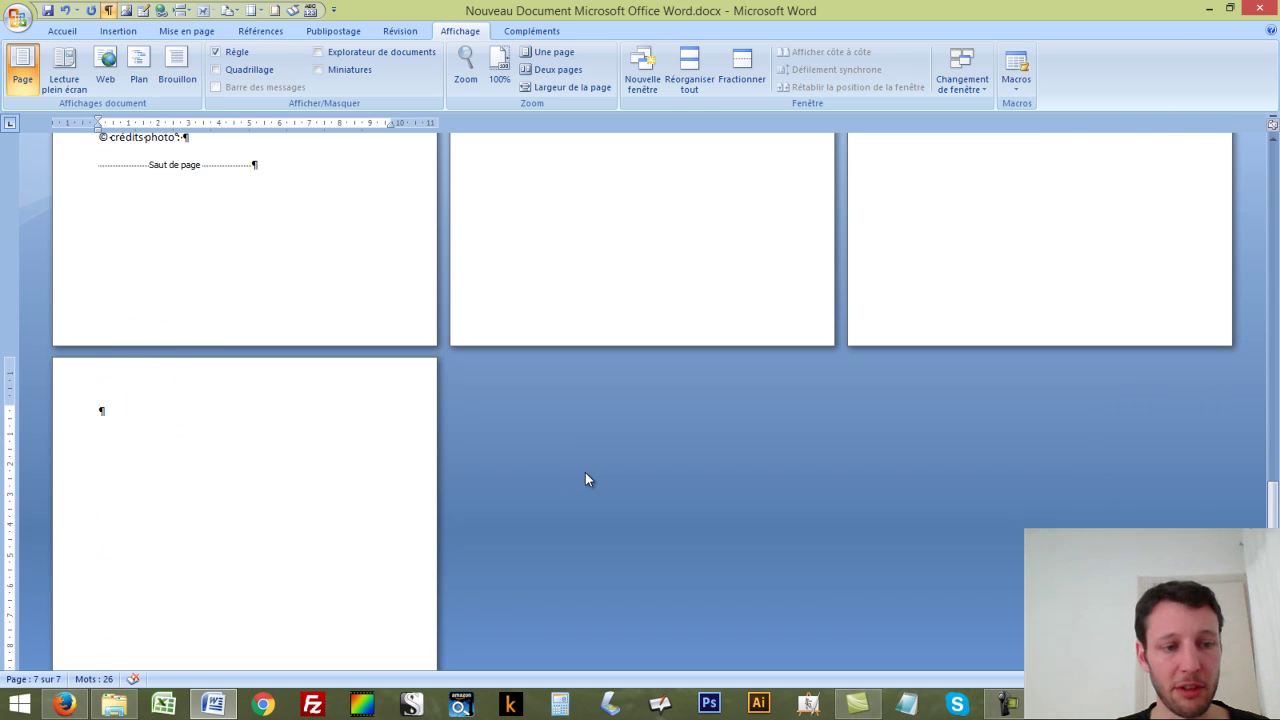
text(Dédié à ...)
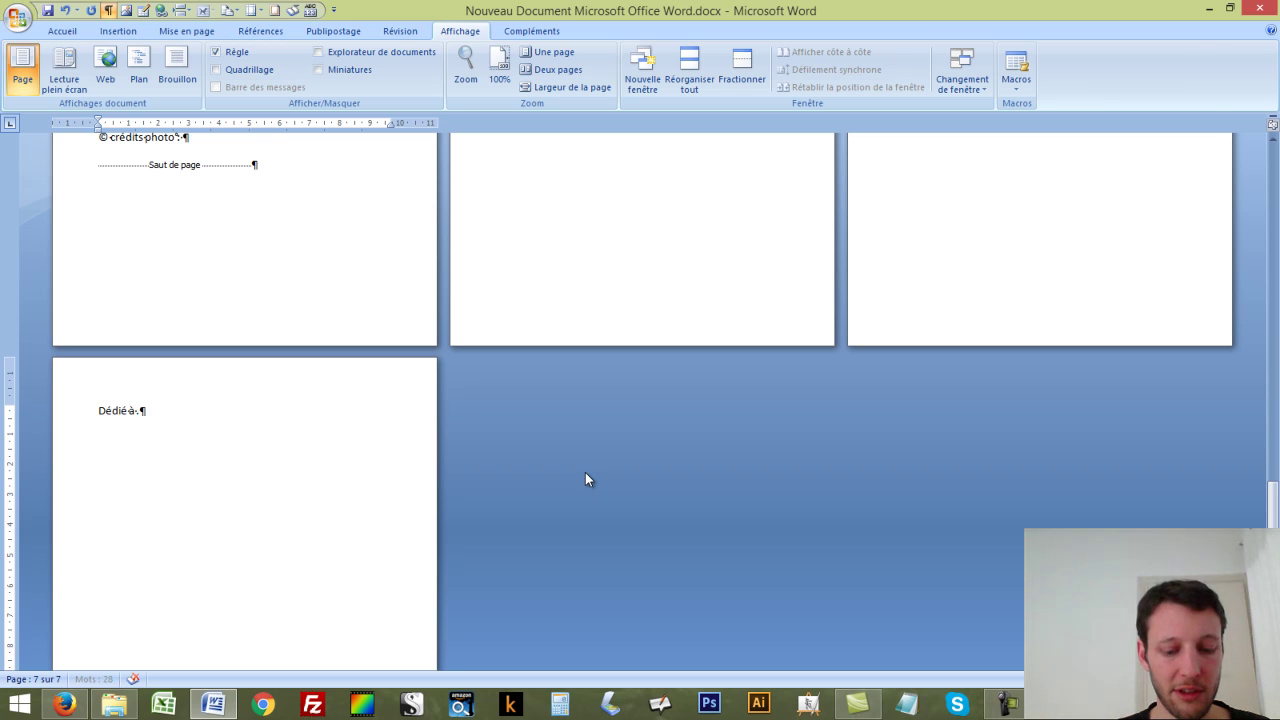
key(ctrl+Return)
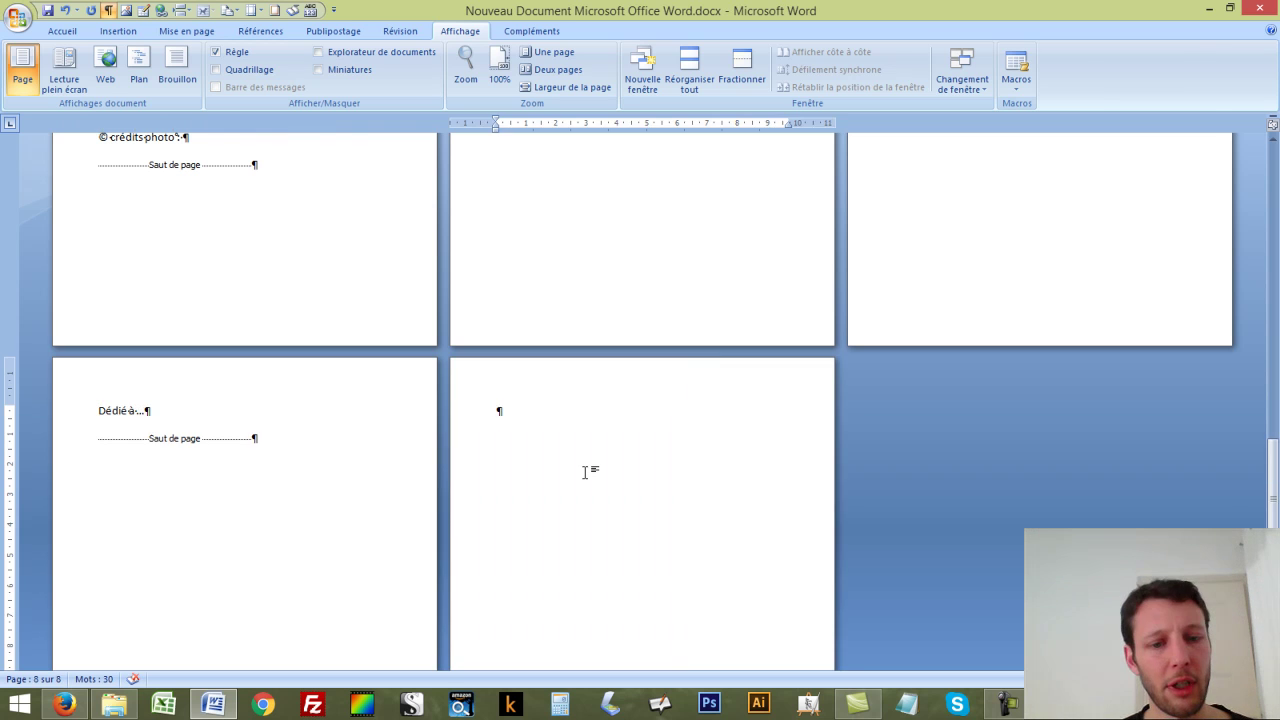
key(ctrl+Return)
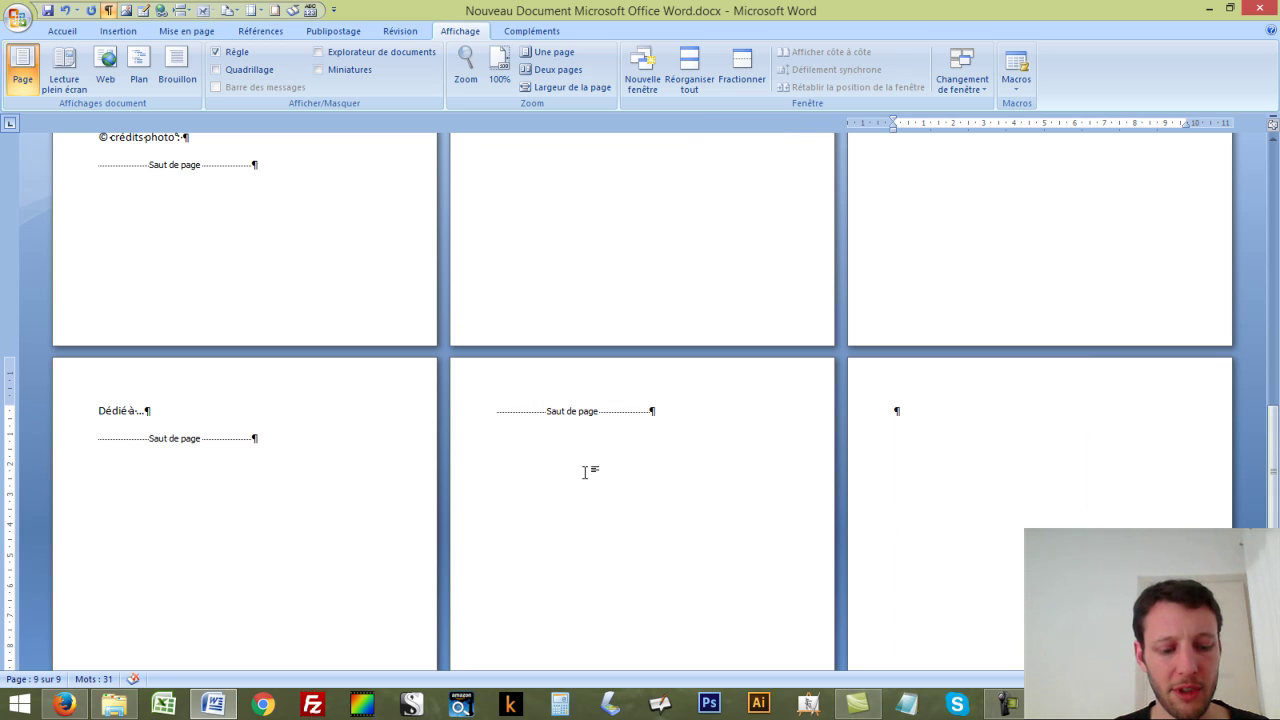
Start page 9 with "Titre de mon super livre" and a "Chapitre 1" heading below it, separated by blank lines, and begin the chapter text
scroll(585, 472, down, 2)
text(Titre de mon super livre)
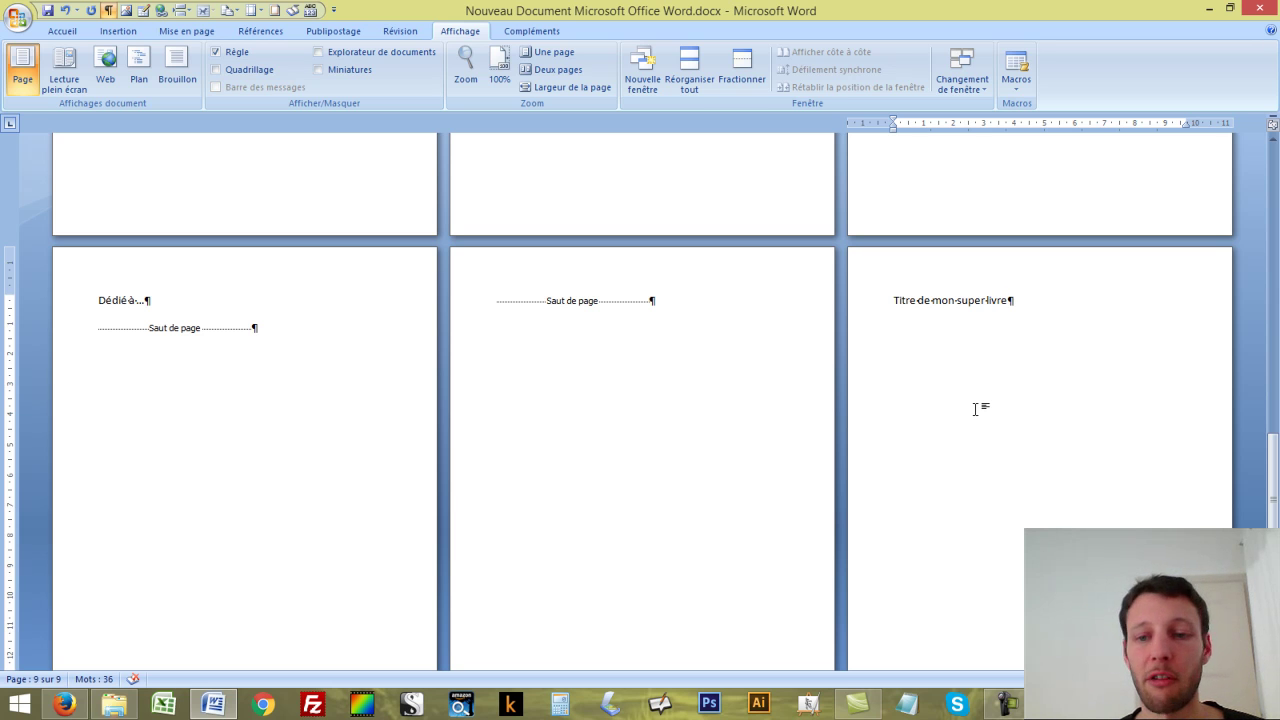
key(Return)
key(Return)
text(Chapit)
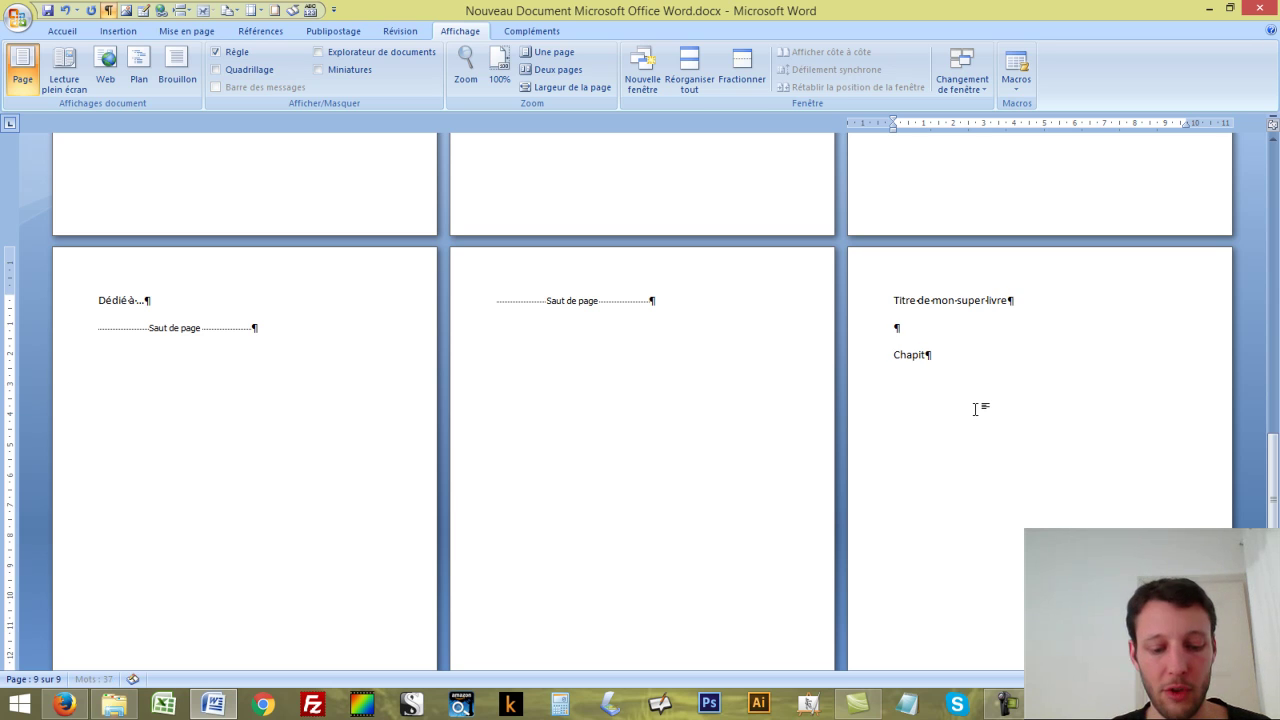
text(re 1)
key(Return)
key(Return)
text(T)
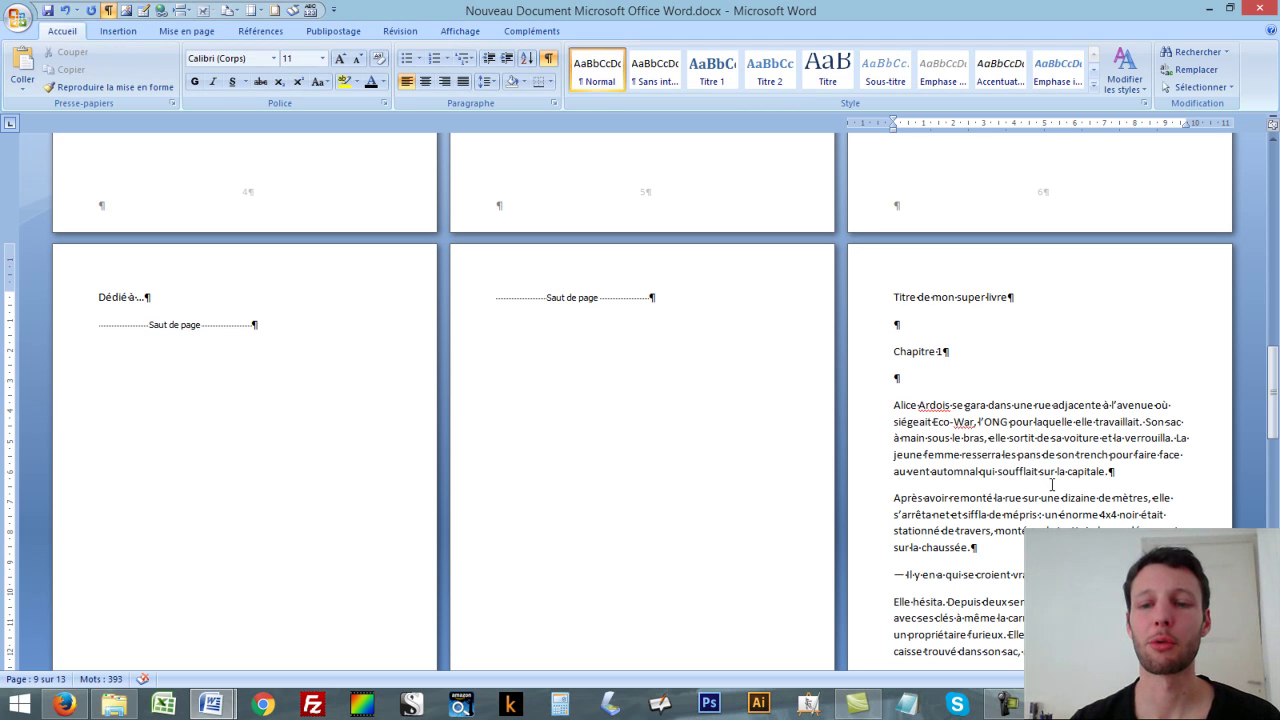
Examine how Chapitre 1, Chapitre 2 and Chapitre 3 are placed on the pages and separated by page breaks
click(888, 354)
scroll(692, 493, down, 10)
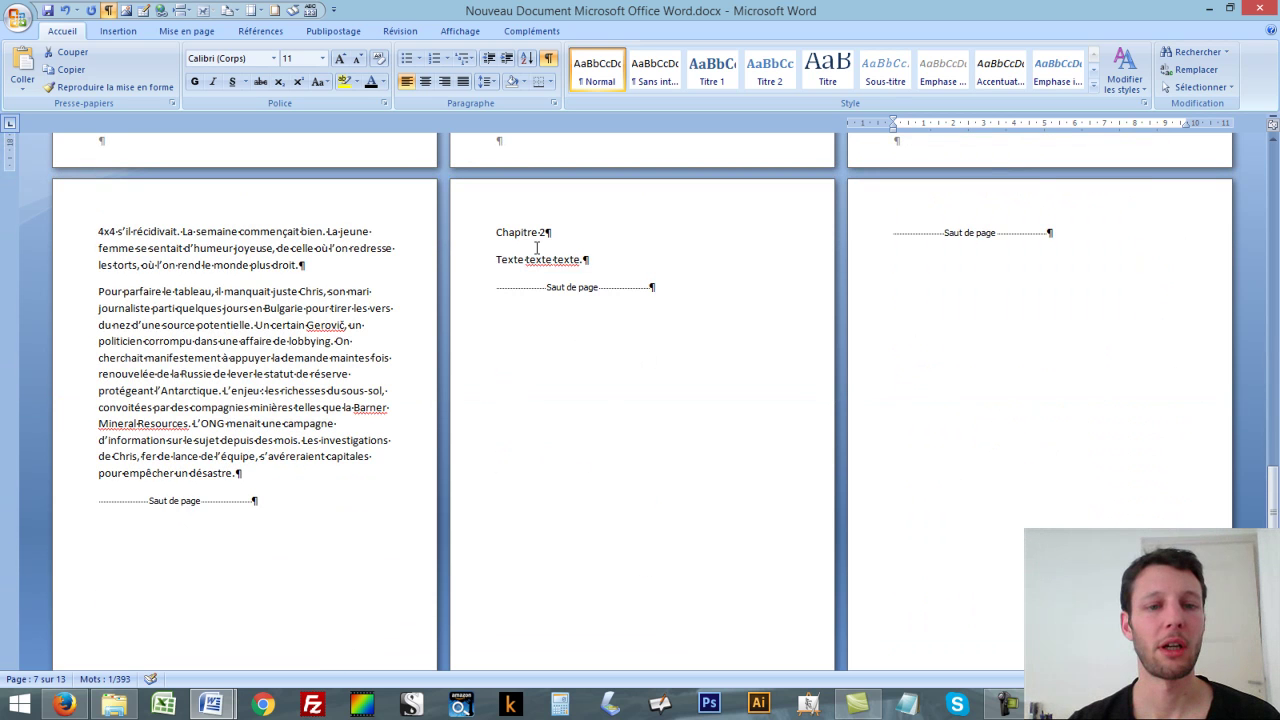
double_click(500, 237)
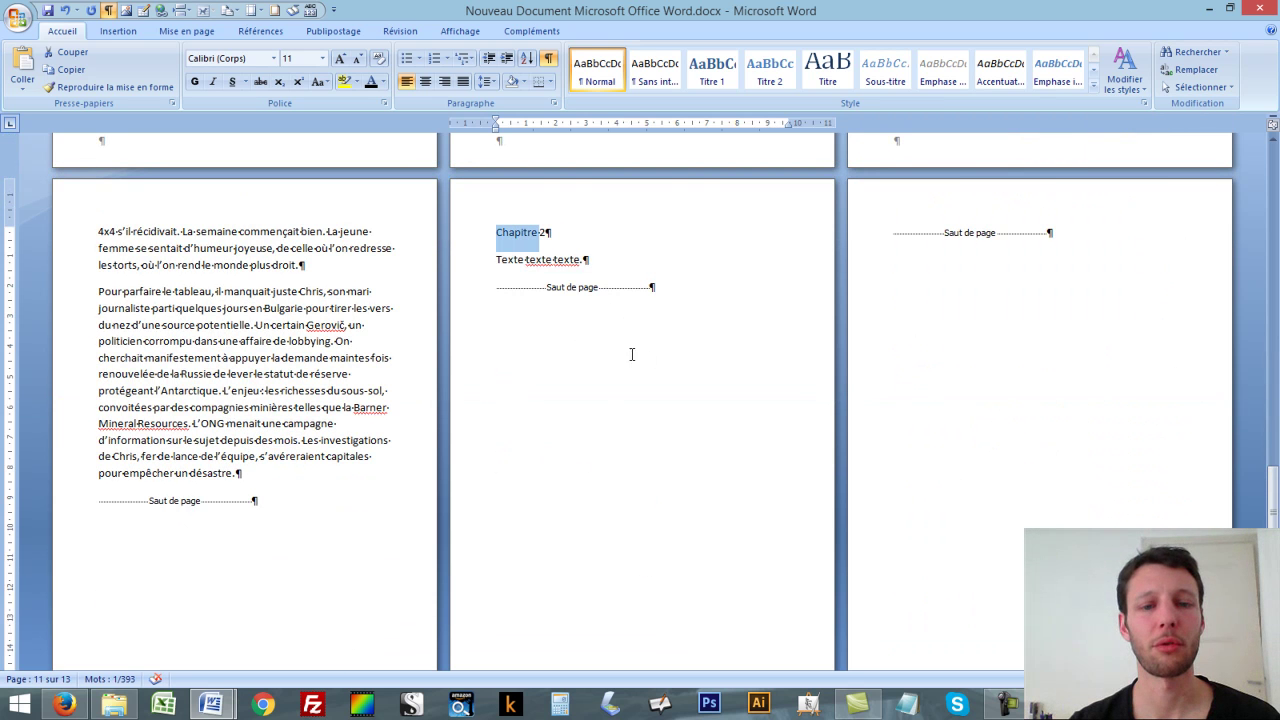
click(976, 235)
scroll(840, 535, down, 7)
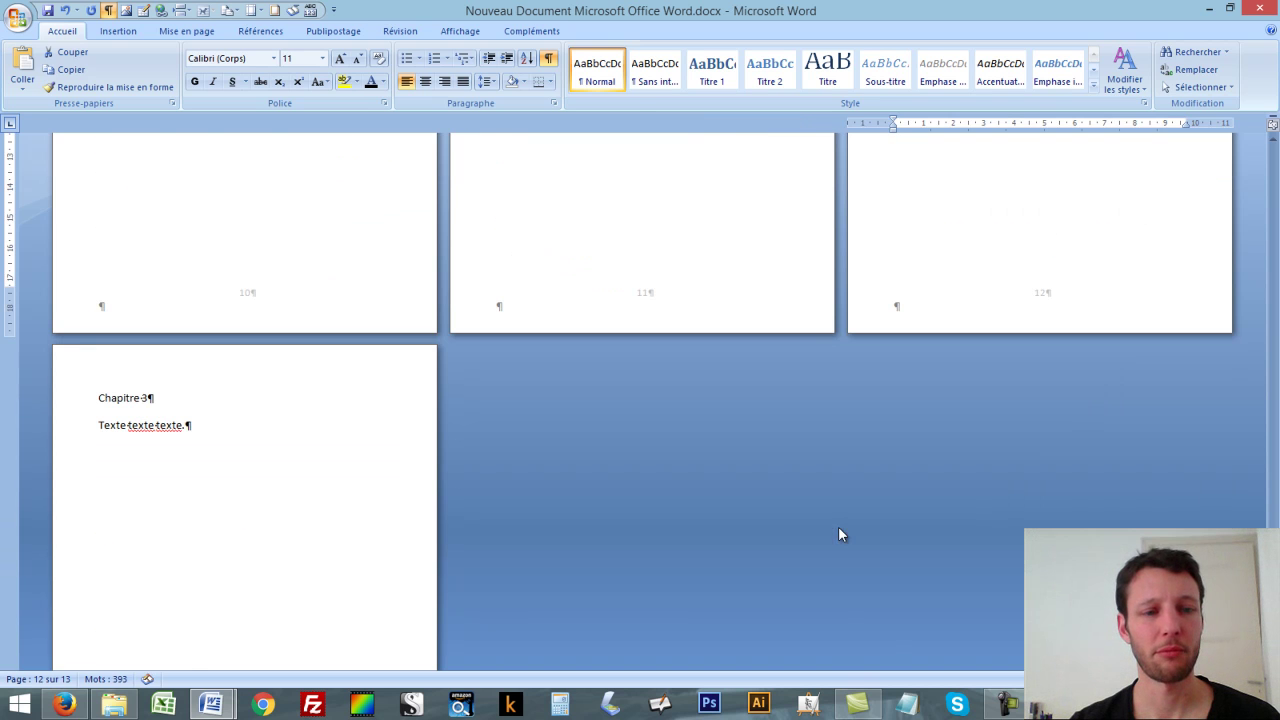
drag(97, 396, 164, 397)
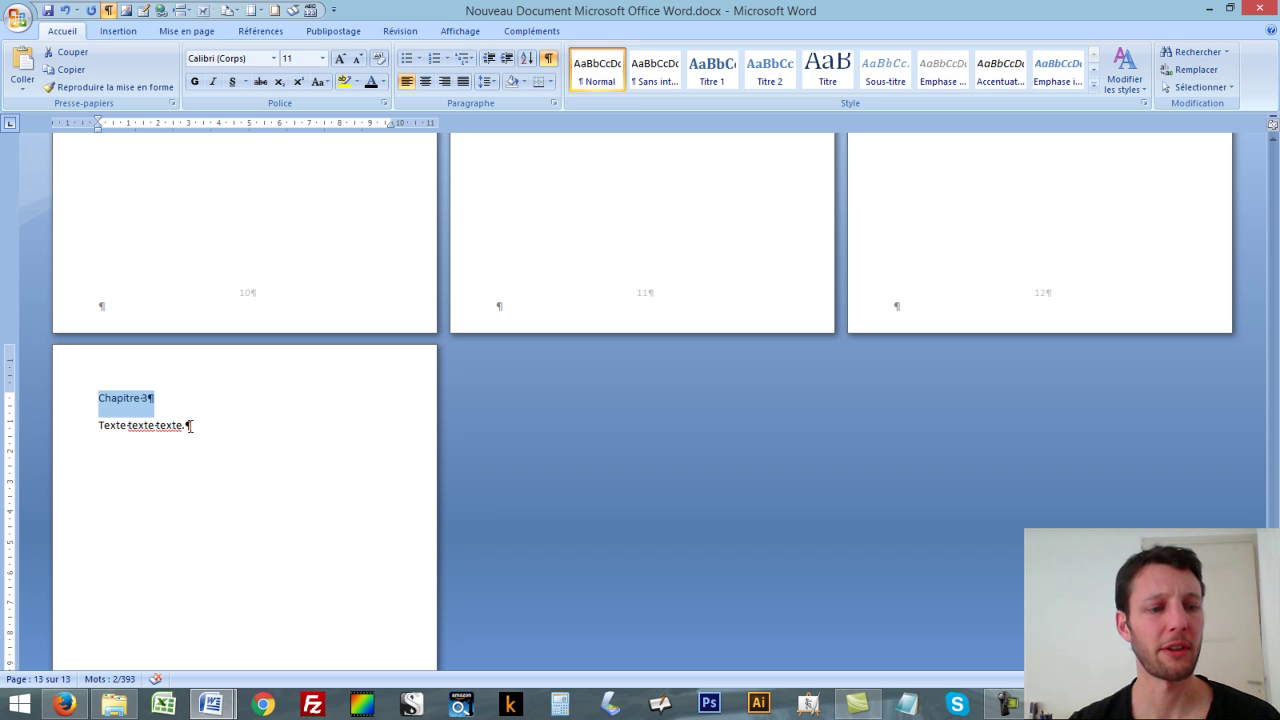
Insert page numbers at the bottom of the page using the centred Numéro normal 2 style
click(188, 425)
click(125, 33)
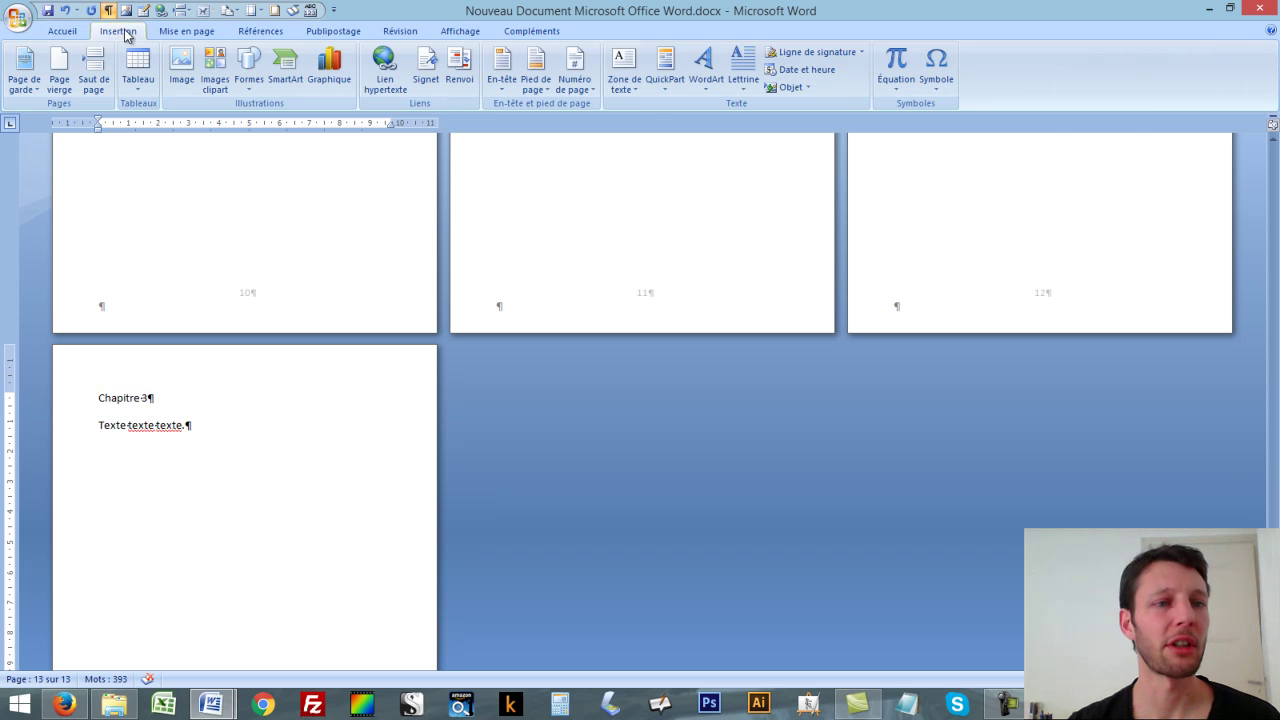
click(586, 82)
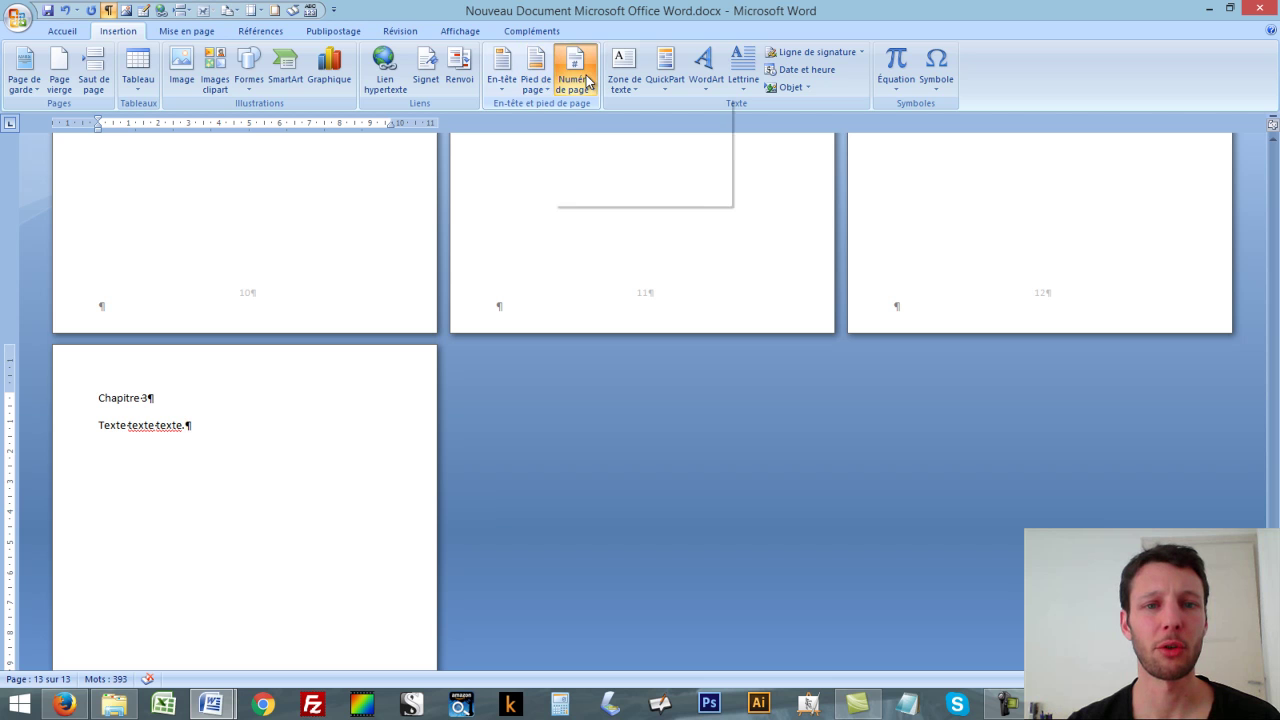
mouse_move(700, 126)
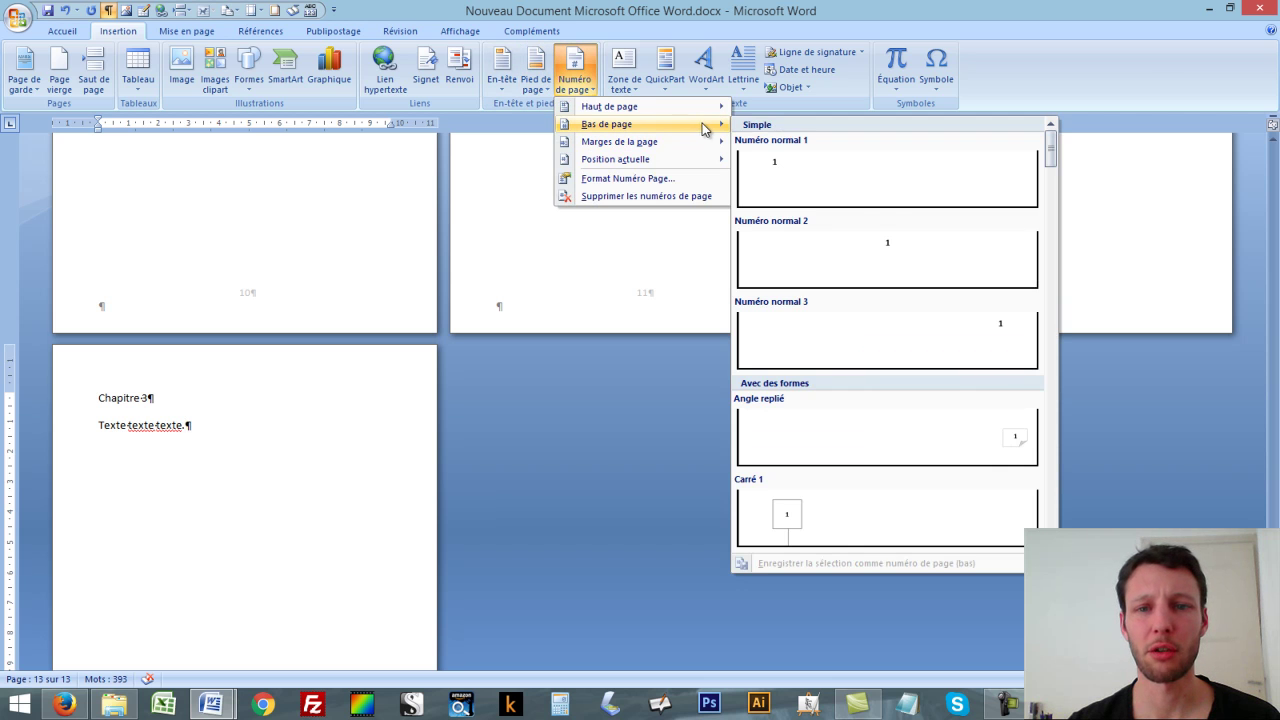
click(893, 250)
Format the footer page number in Noir, Texte 1, plus clair 25 % at size 10, and raise the footer slightly
double_click(247, 615)
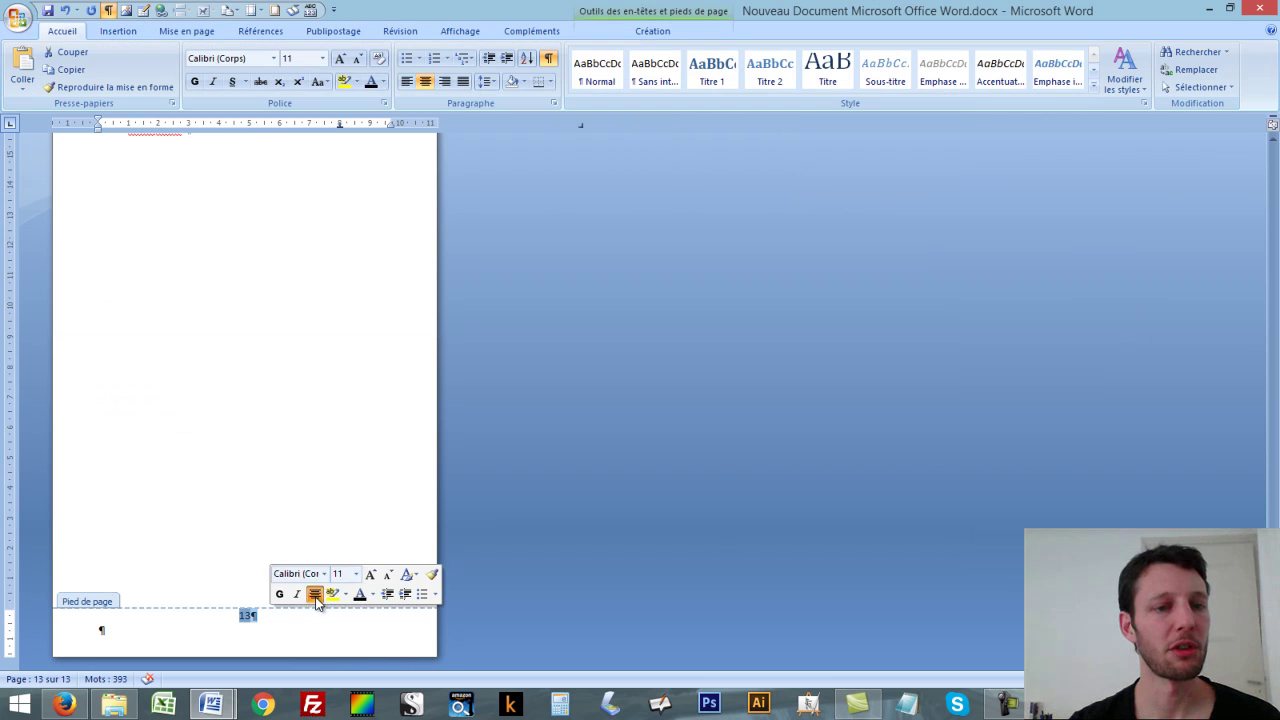
click(382, 82)
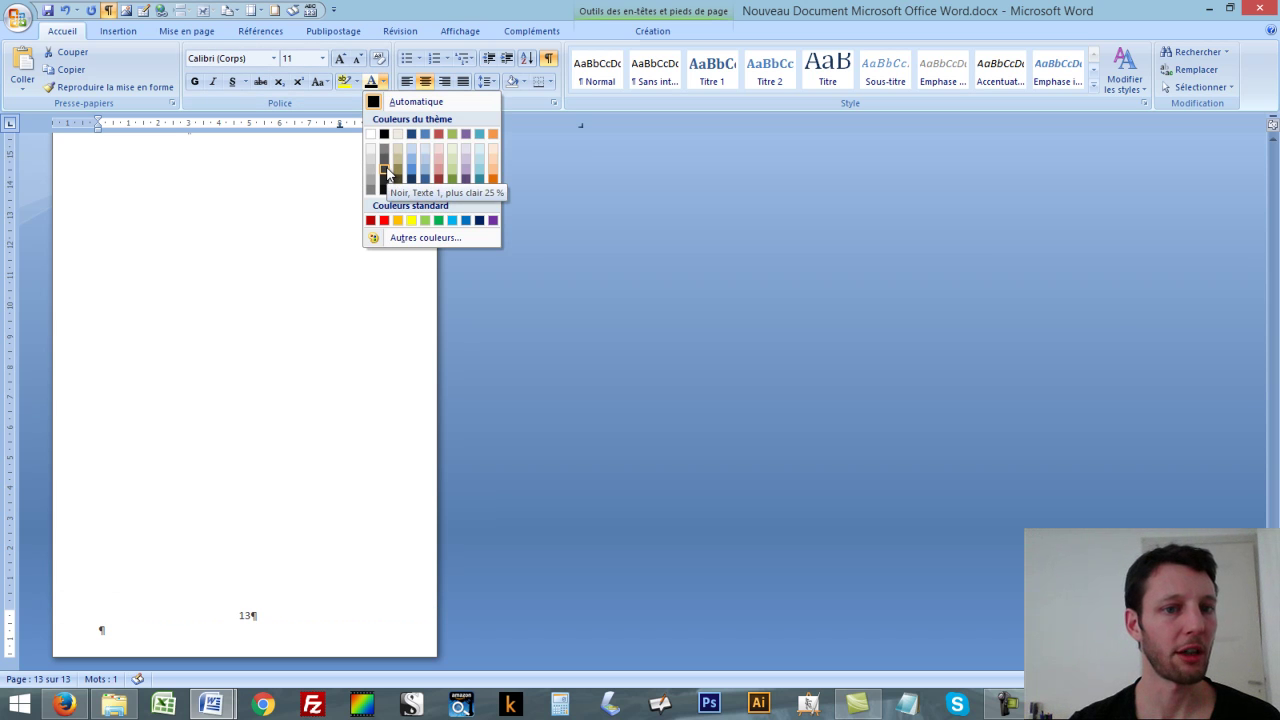
click(387, 172)
click(357, 58)
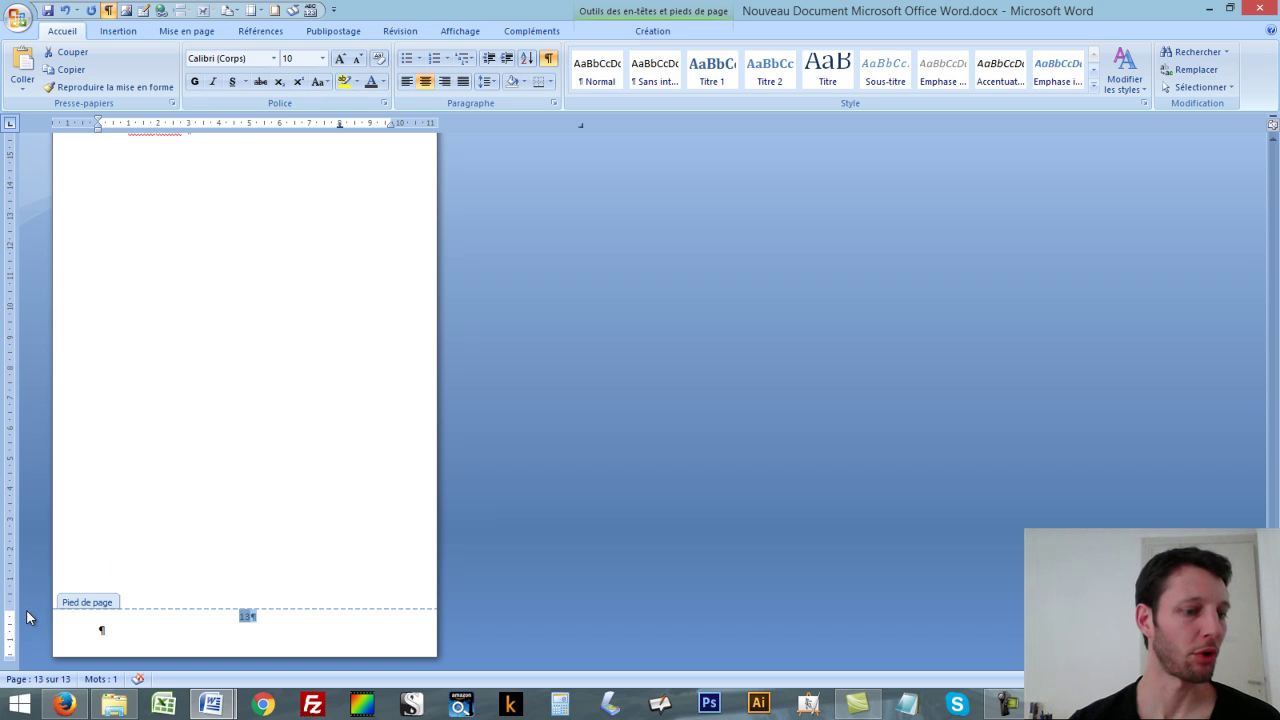
drag(12, 607, 12, 601)
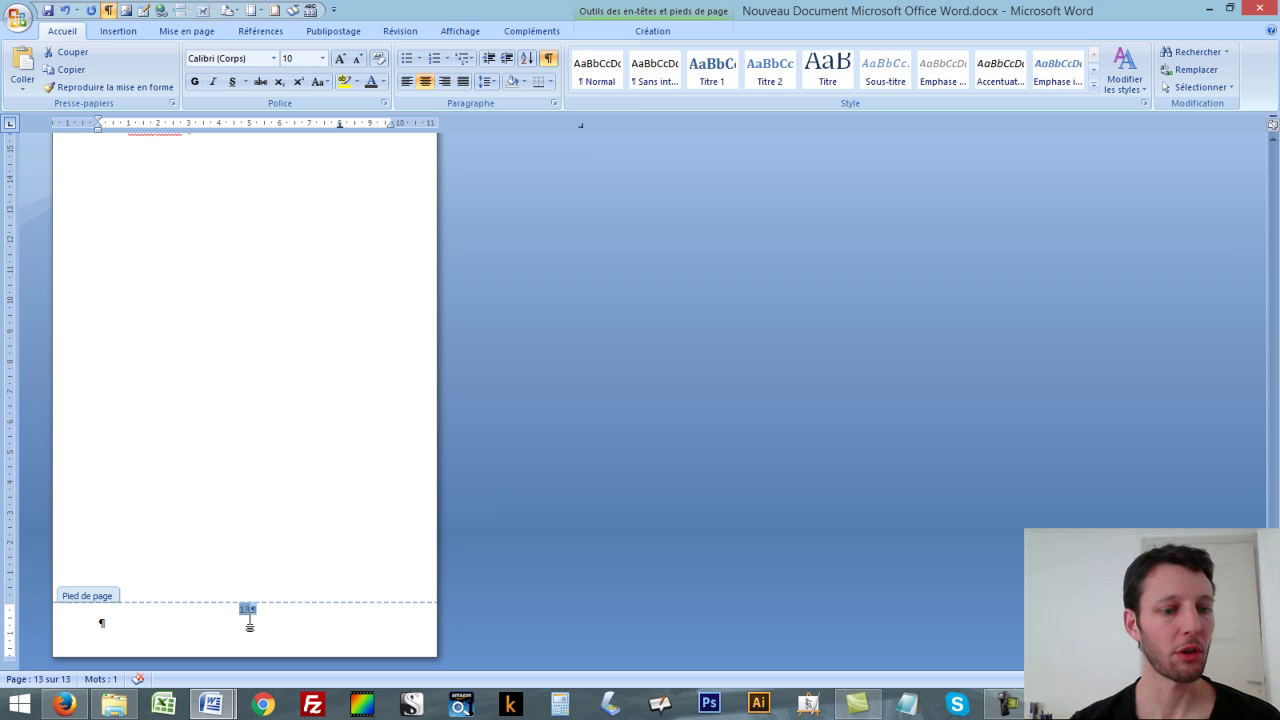
double_click(278, 230)
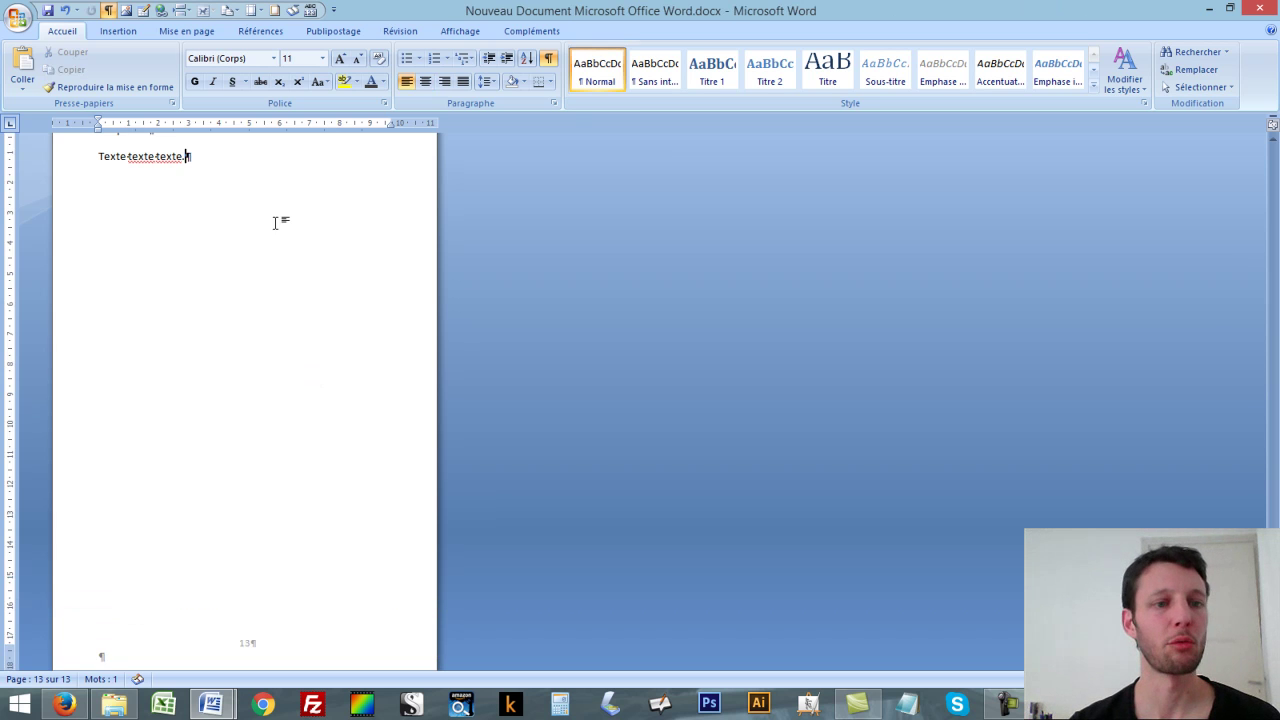
Select the entire manuscript and change the Normal style's font to Times New Roman
scroll(354, 334, up, 3)
scroll(306, 394, up, 6)
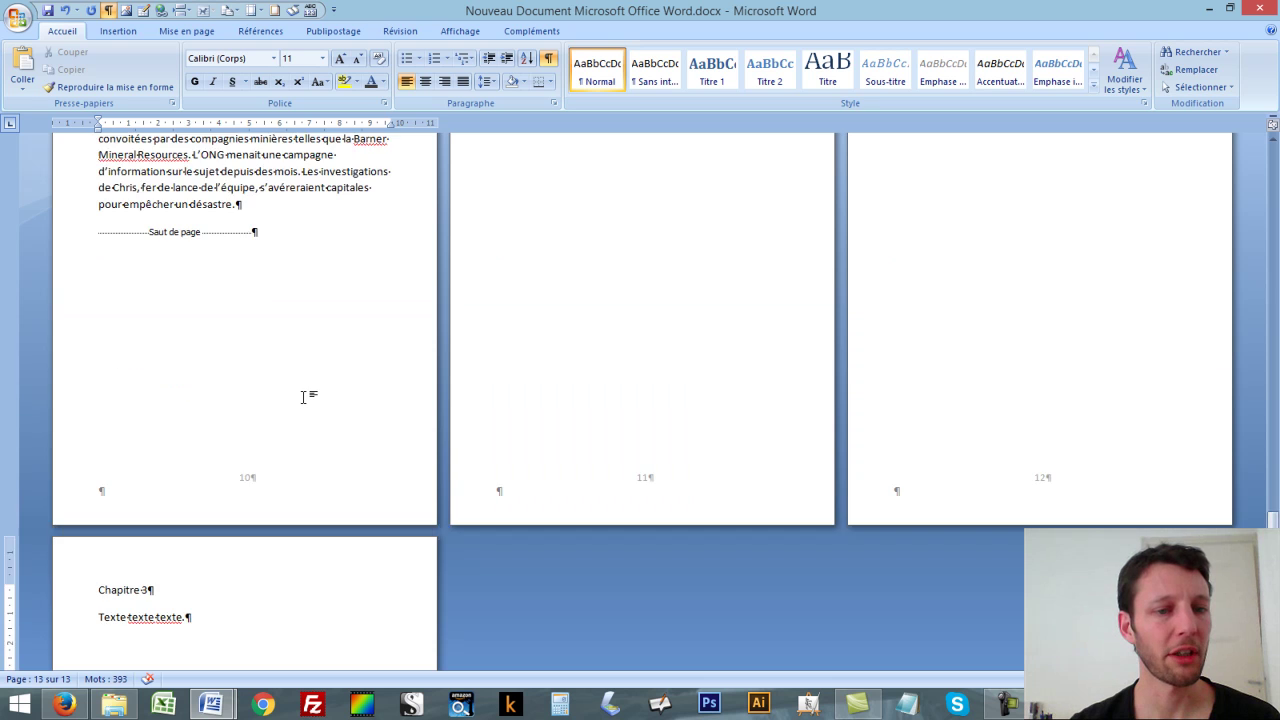
drag(274, 303, 325, 356)
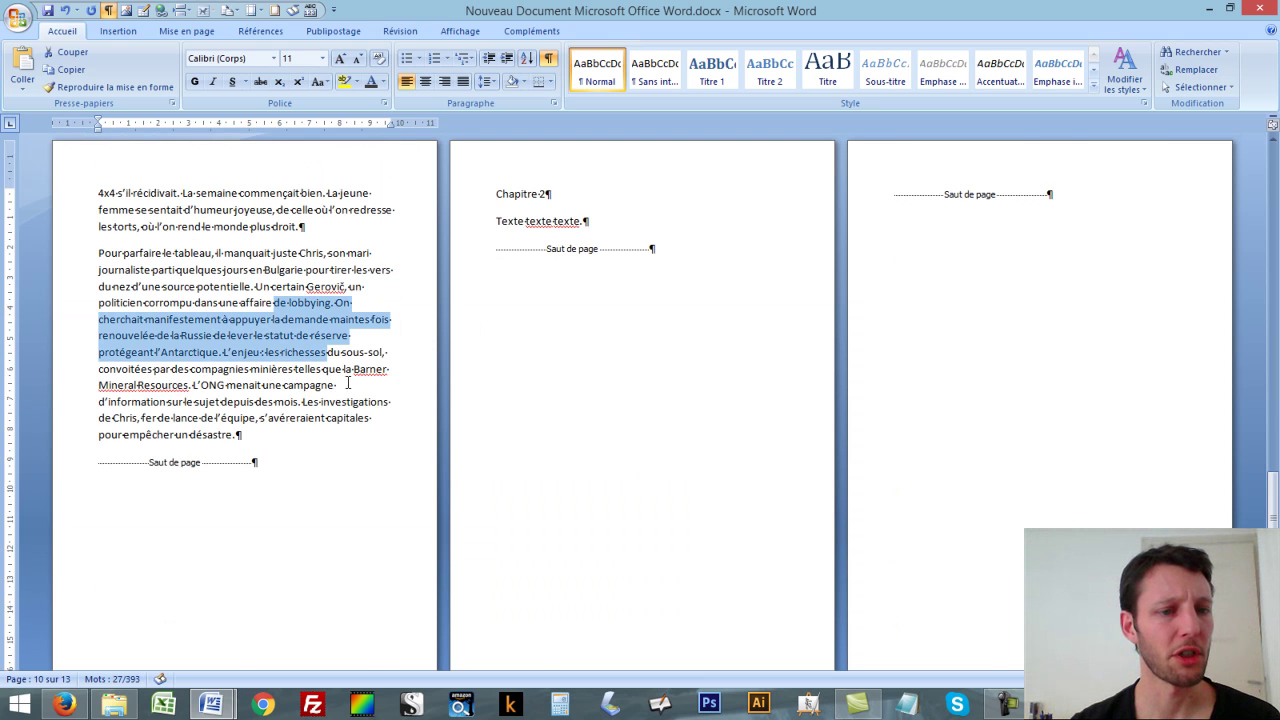
click(348, 383)
scroll(400, 385, up, 9)
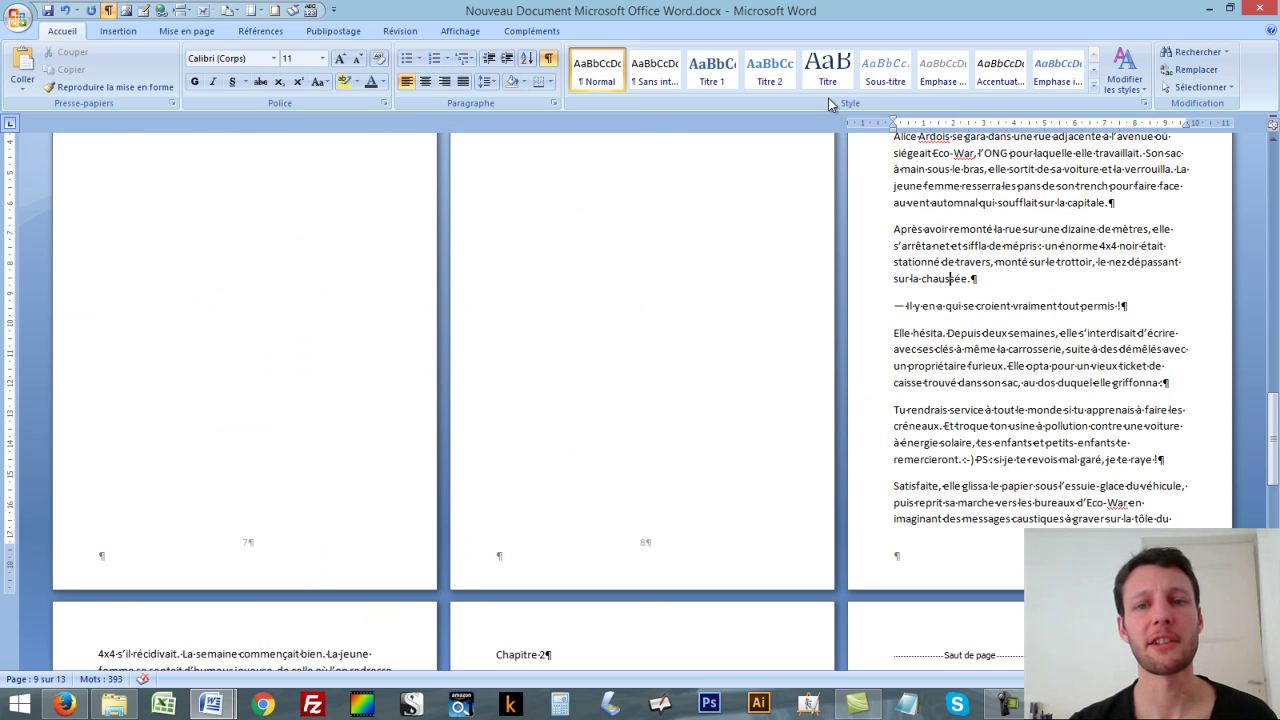
key(ctrl+a)
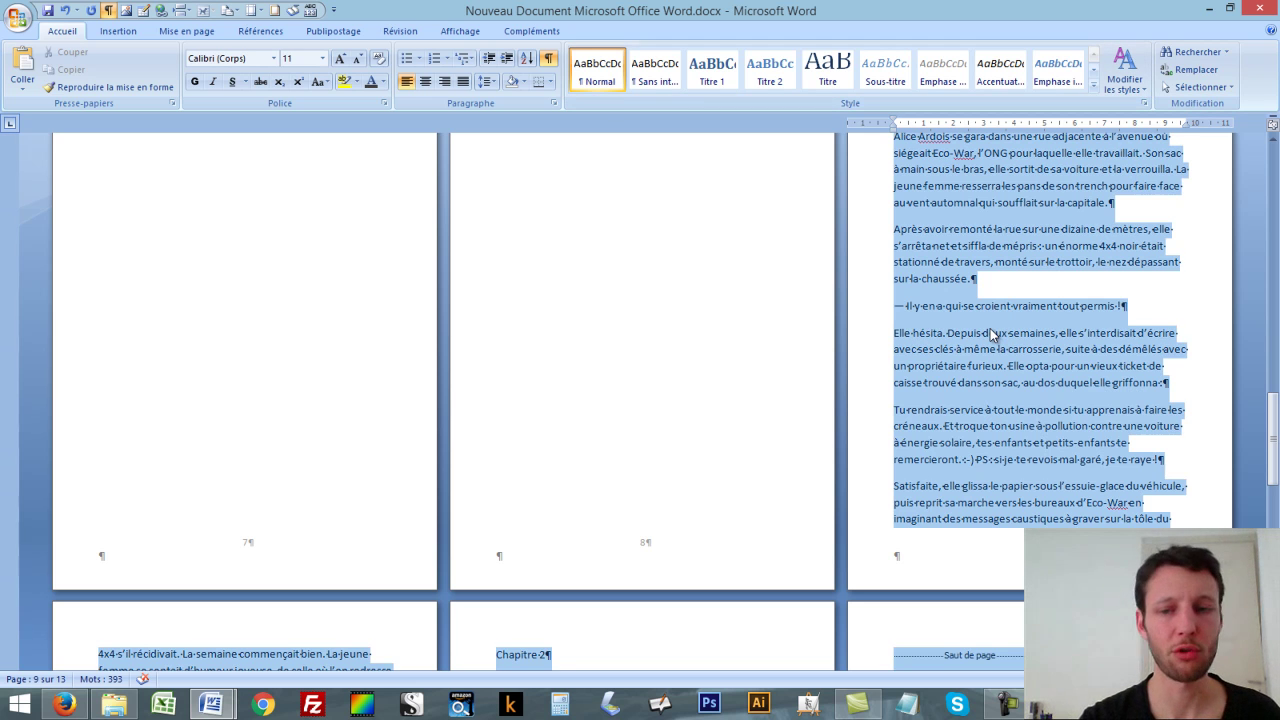
right_click(605, 74)
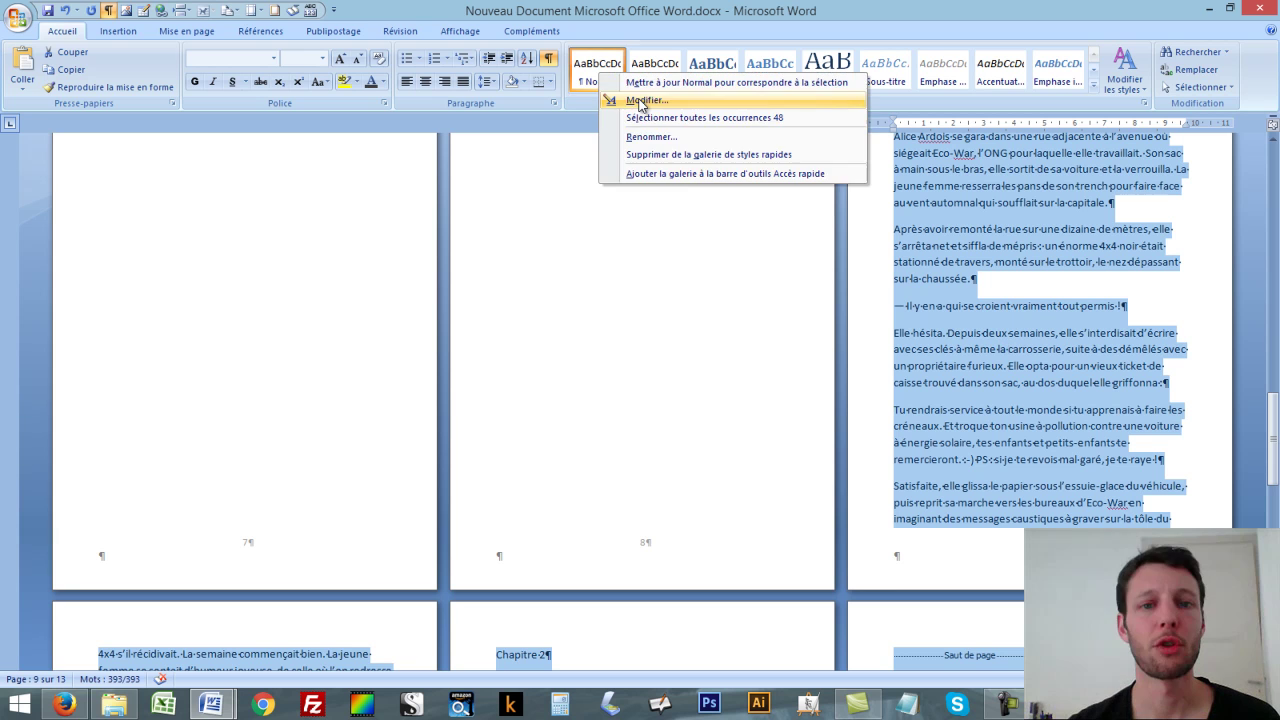
click(640, 101)
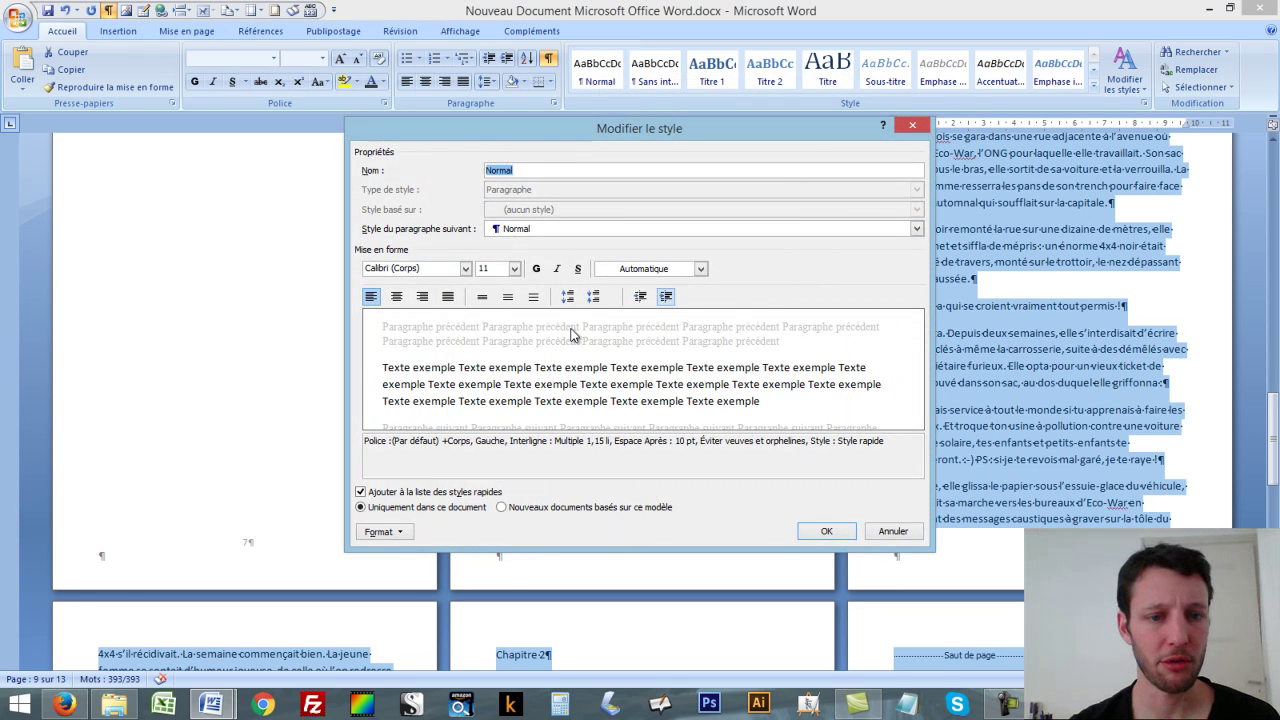
click(465, 268)
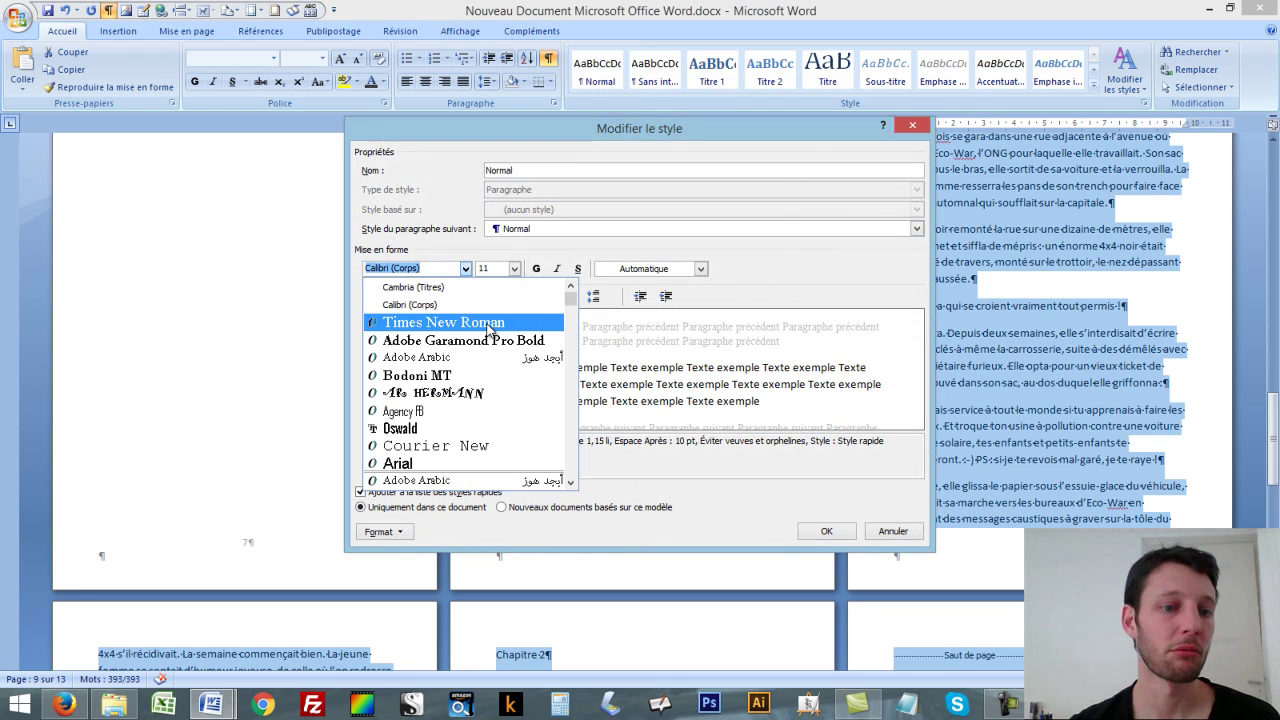
click(489, 323)
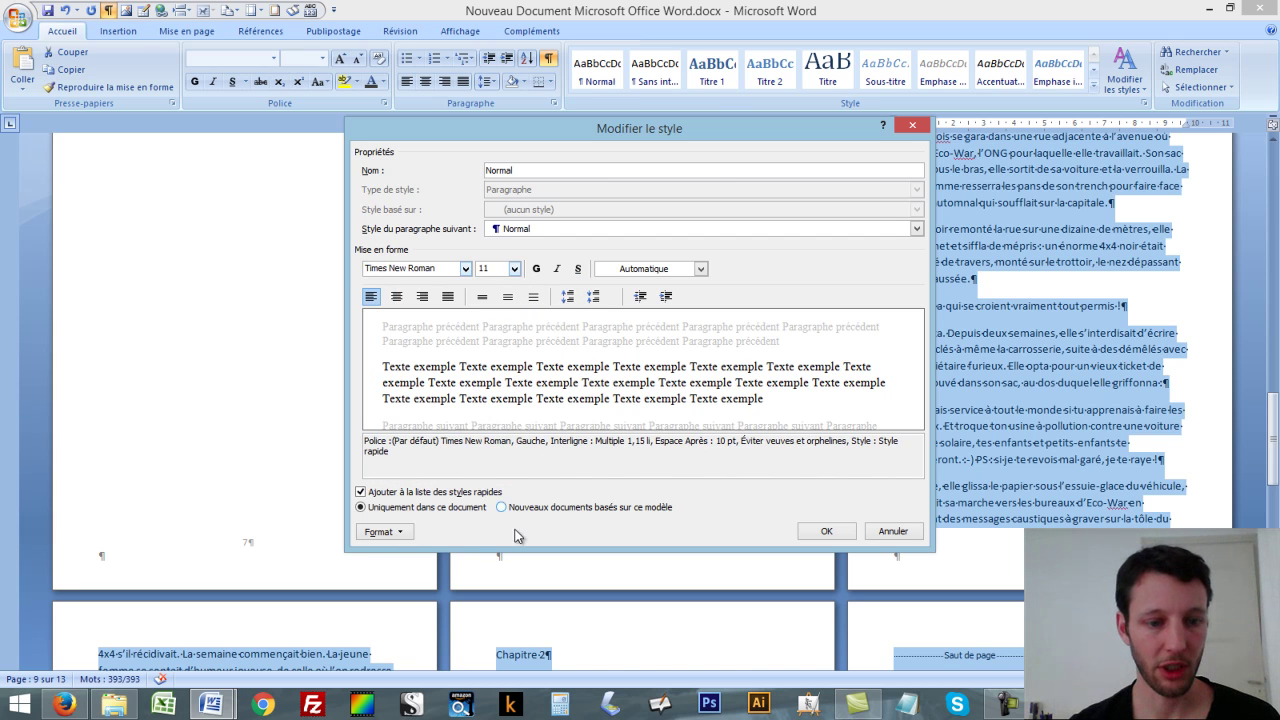
Set the spacing after paragraphs to 0 pt in the Normal style's paragraph settings
click(380, 532)
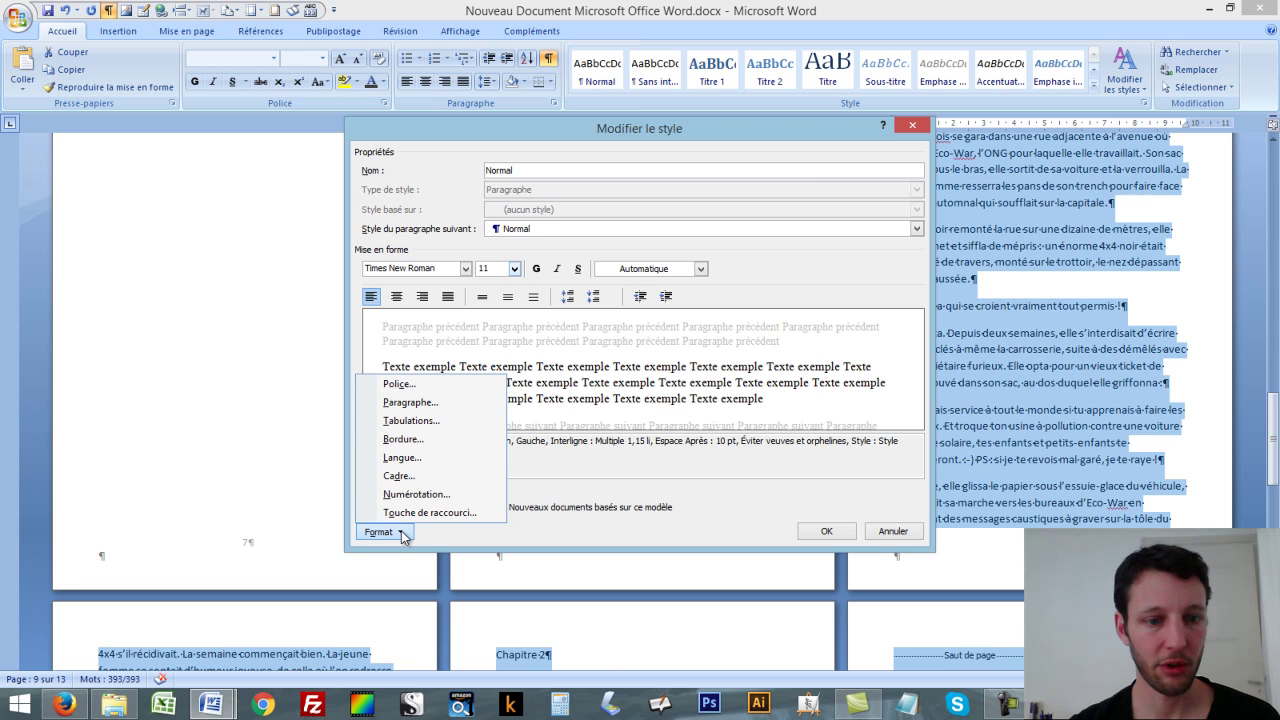
click(418, 403)
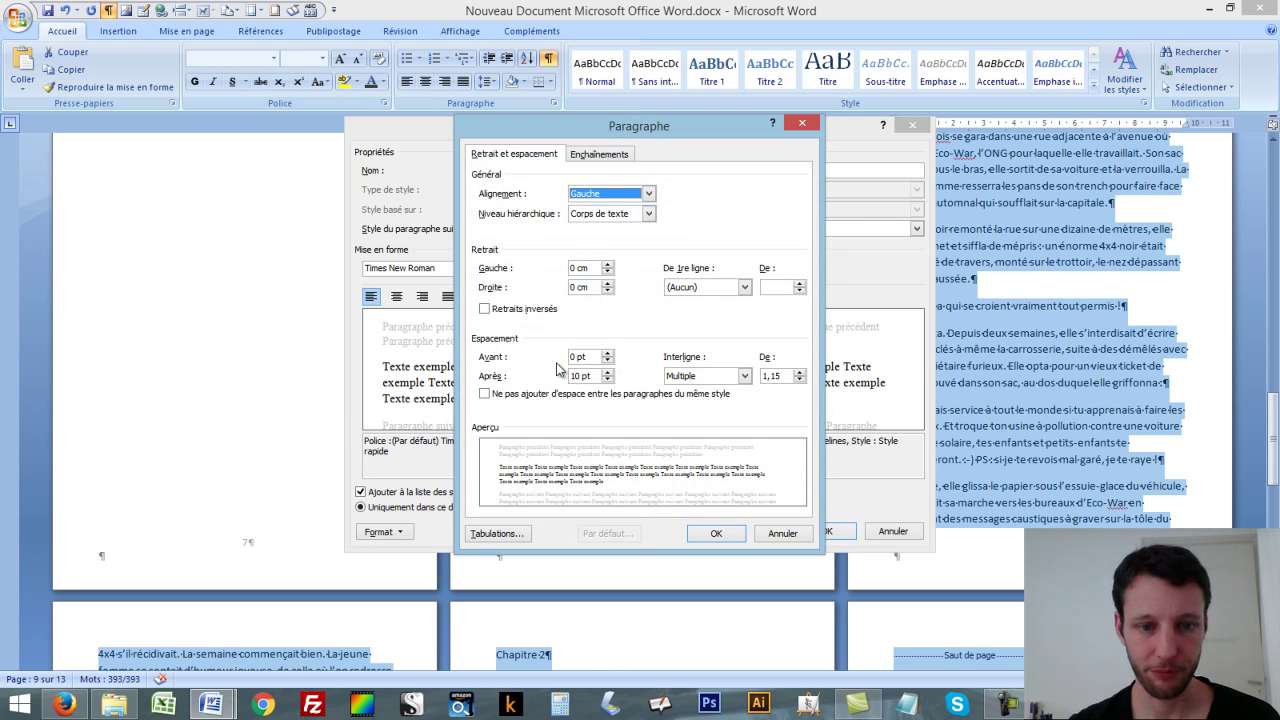
click(607, 380)
click(607, 380)
click(608, 373)
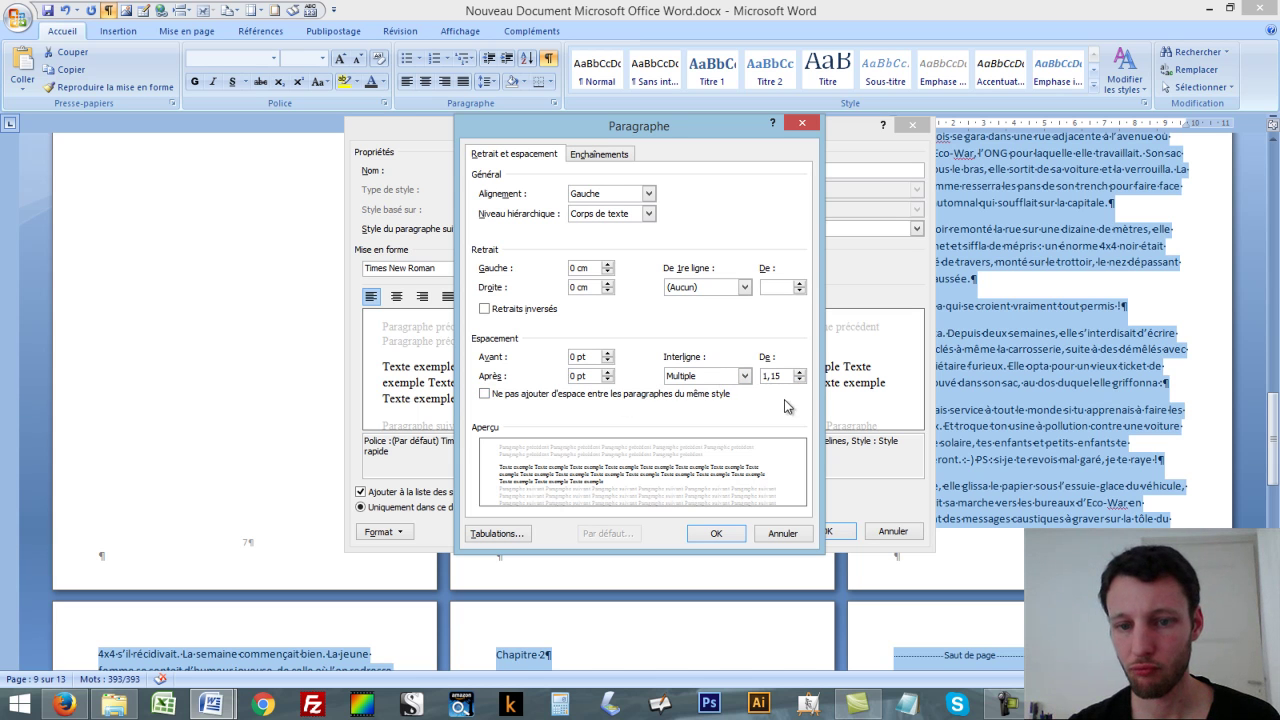
Give the Normal style a positive first-line indent of 1 cm with justified alignment, and apply the style changes
key(alt+1)
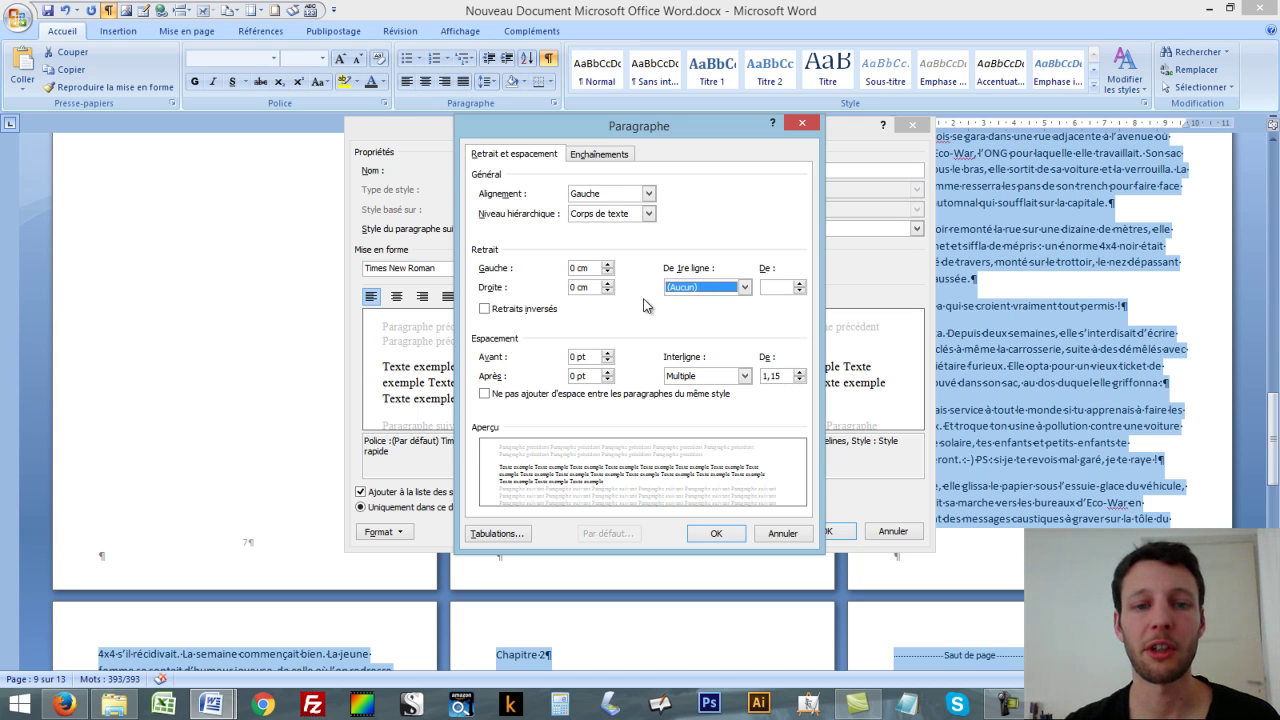
click(745, 287)
click(716, 301)
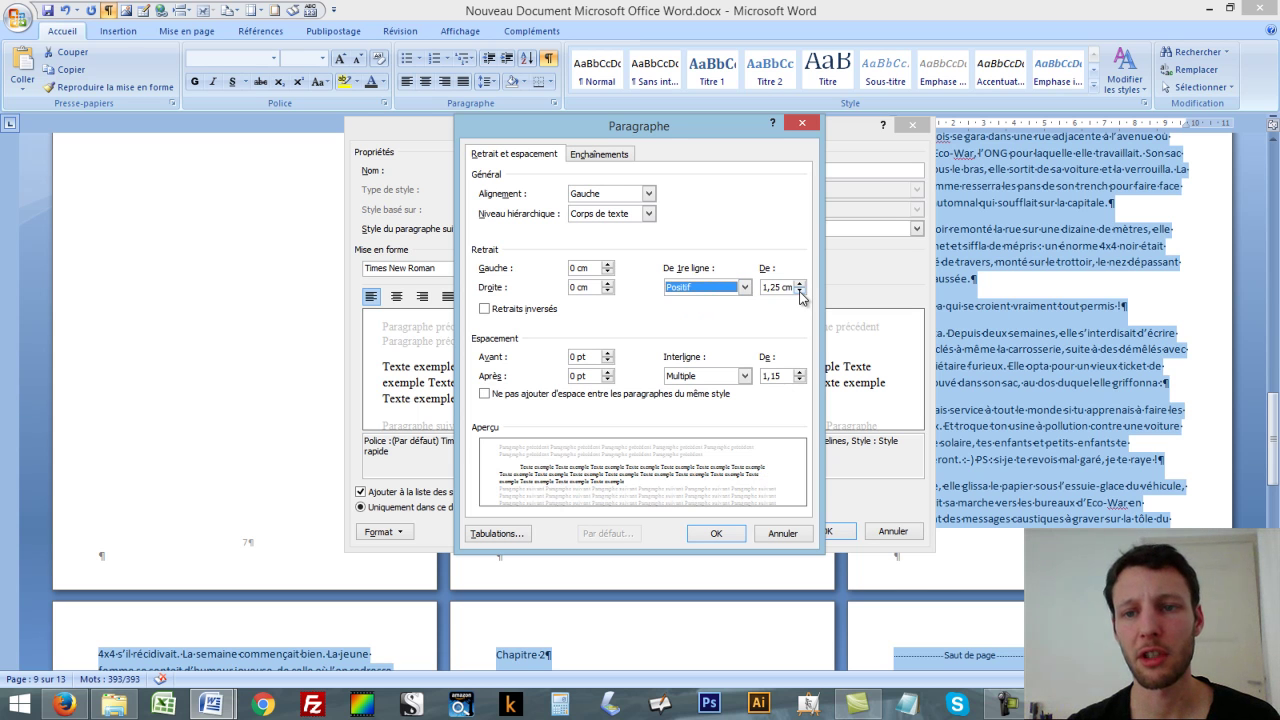
click(800, 292)
click(800, 292)
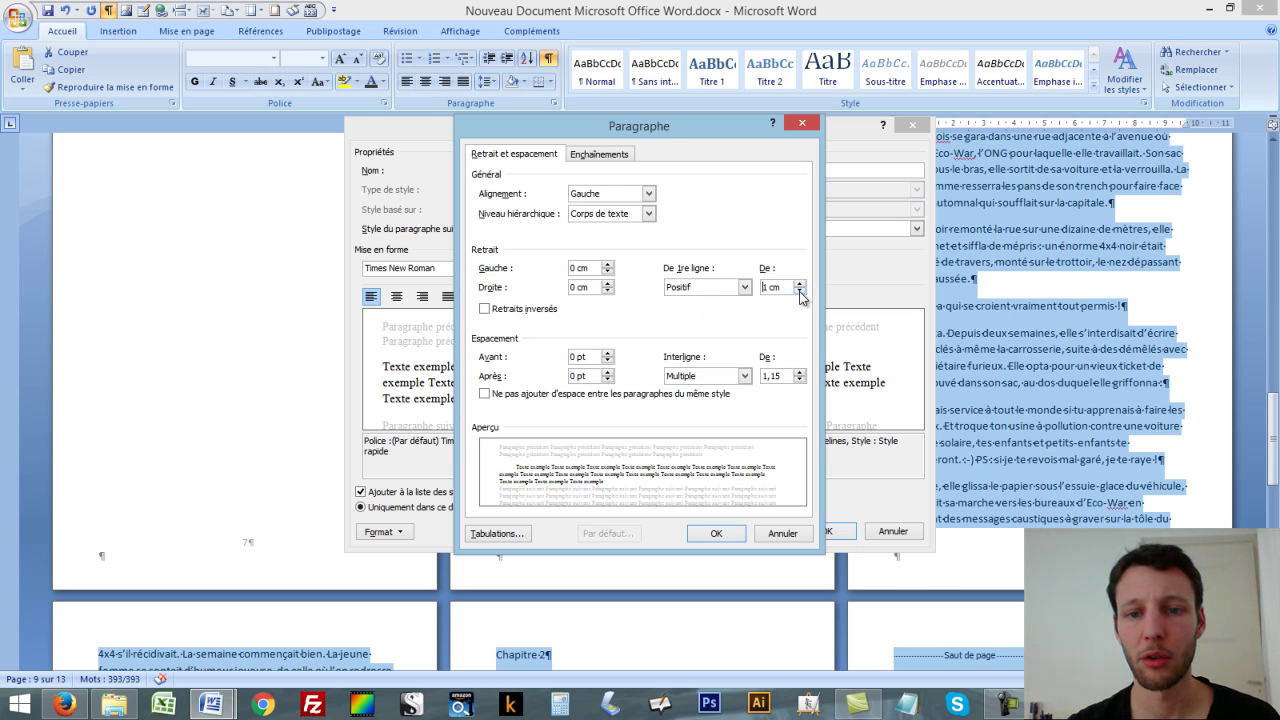
click(718, 533)
click(826, 531)
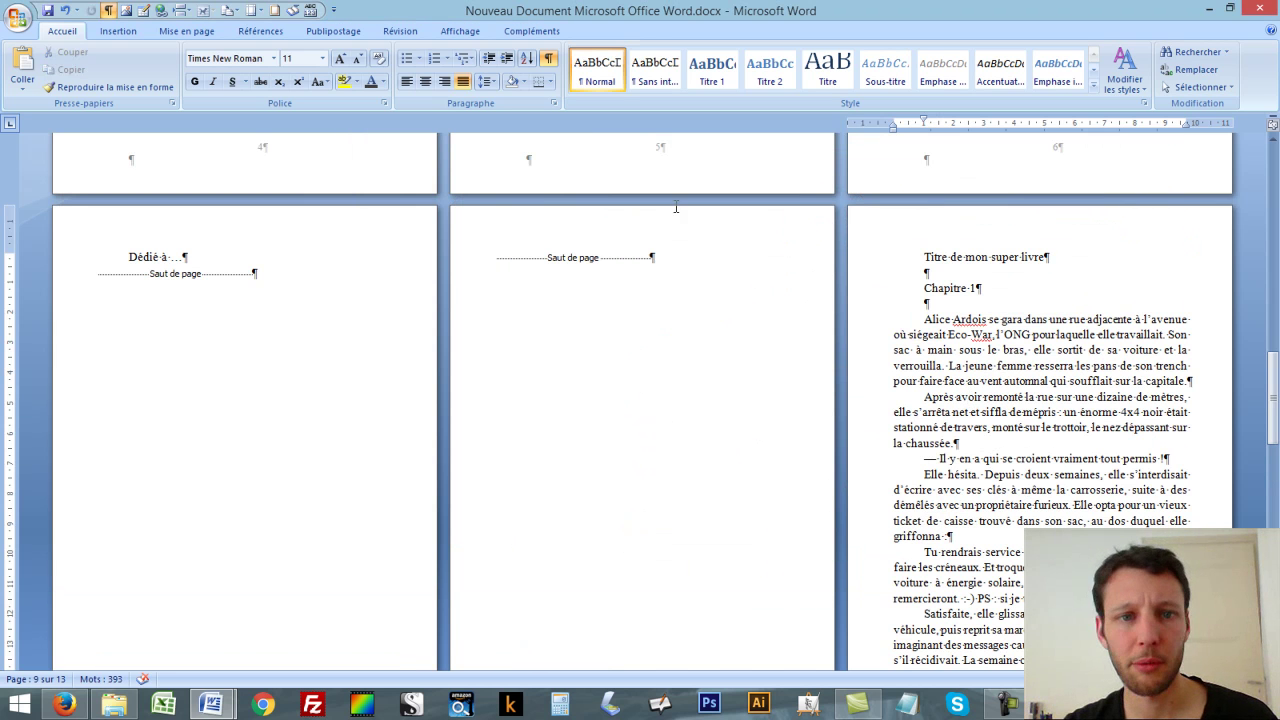
Modify the Normal style again to set its first-line indent to 0,7 cm
right_click(605, 77)
click(625, 104)
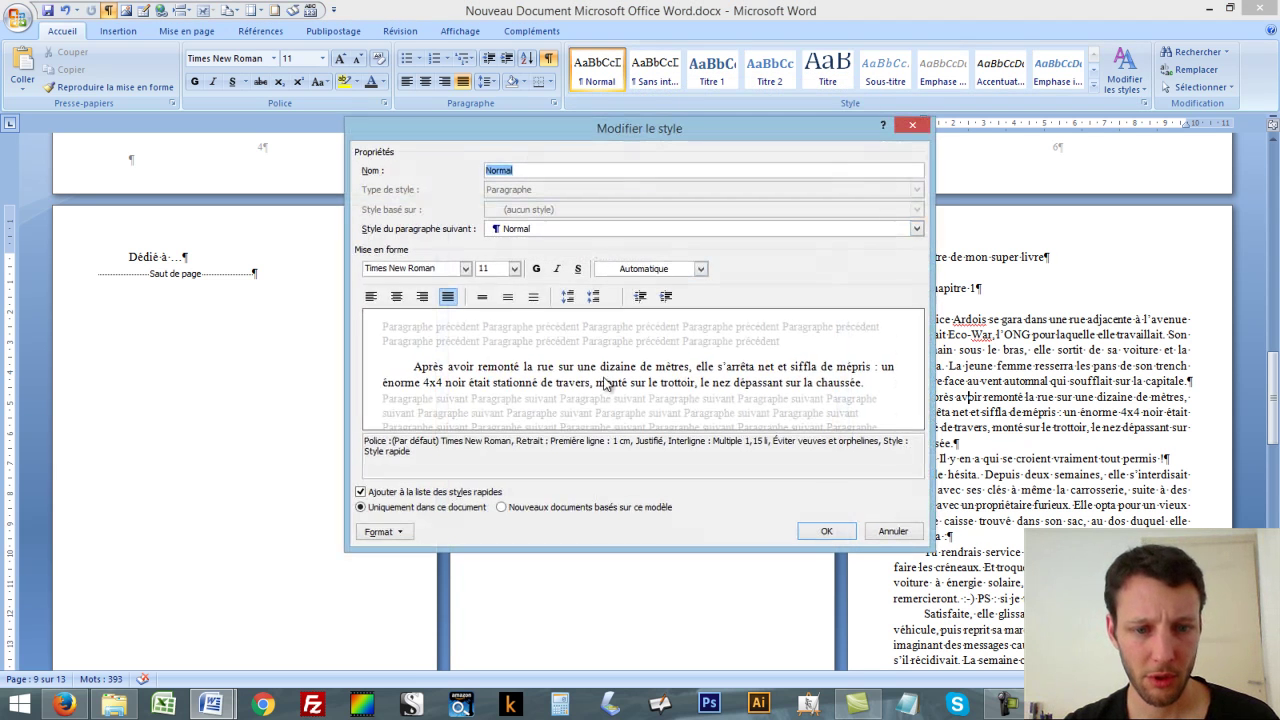
click(385, 531)
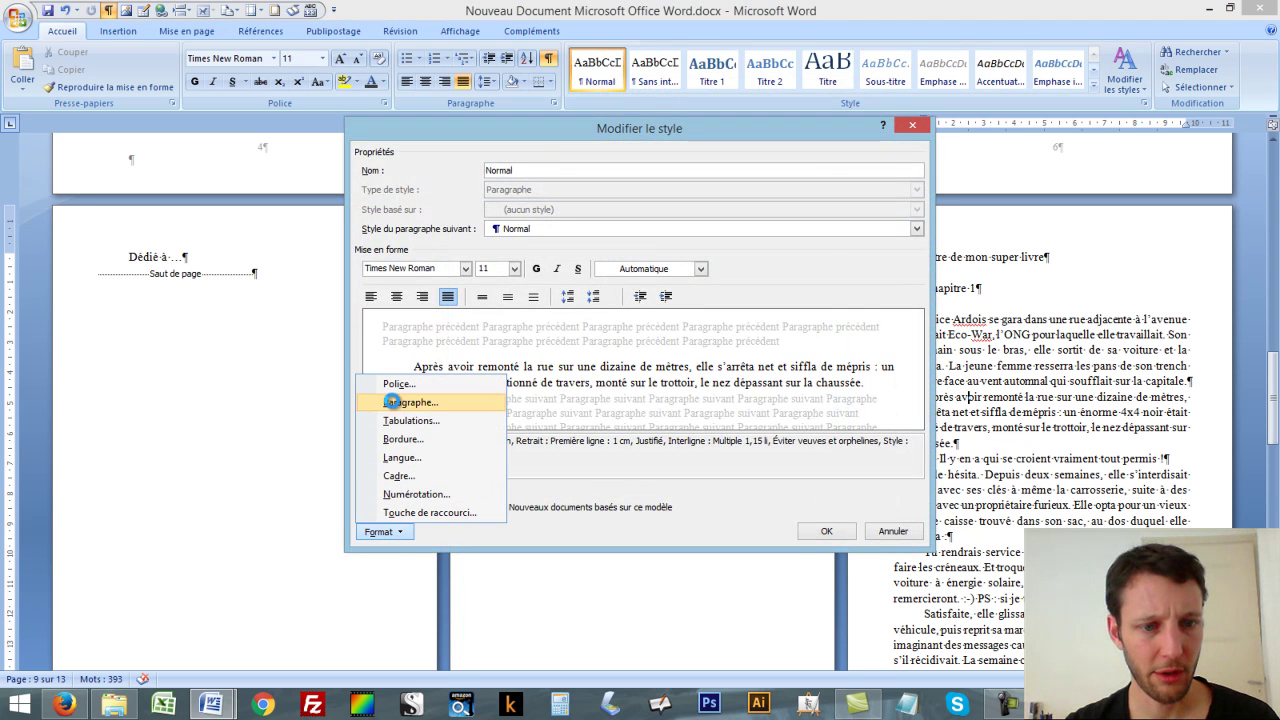
click(395, 406)
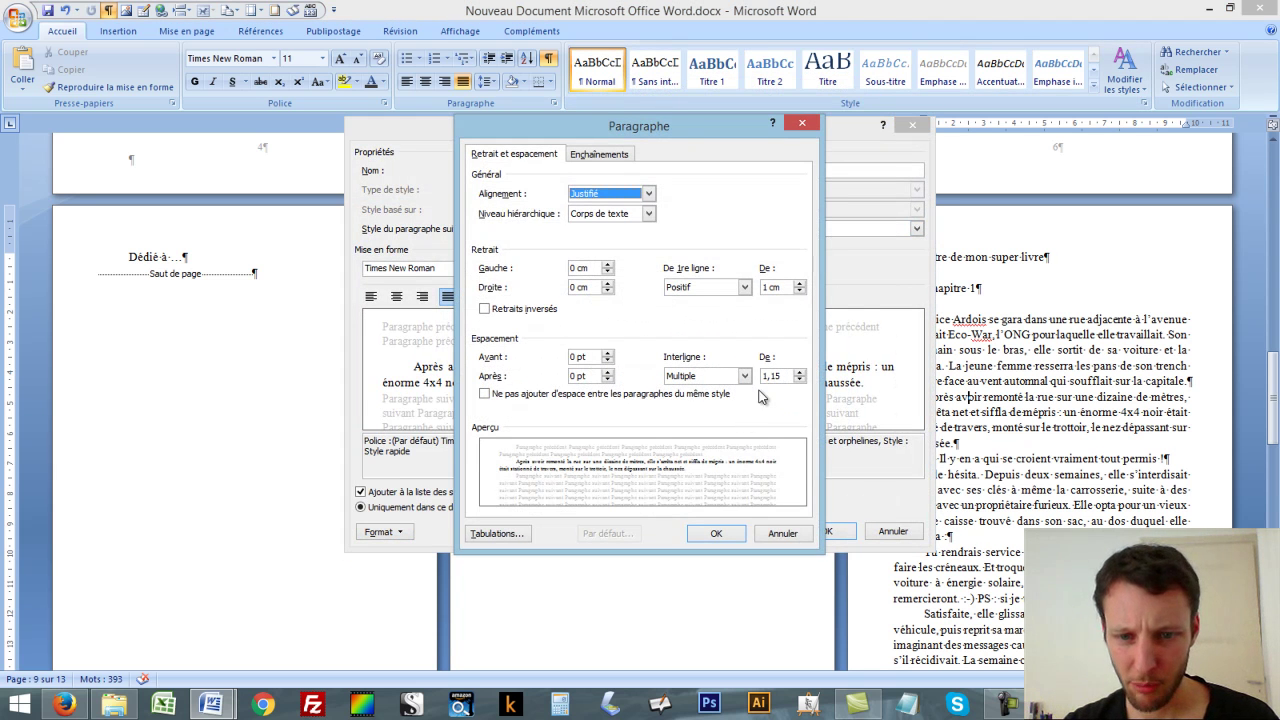
click(768, 287)
click(716, 533)
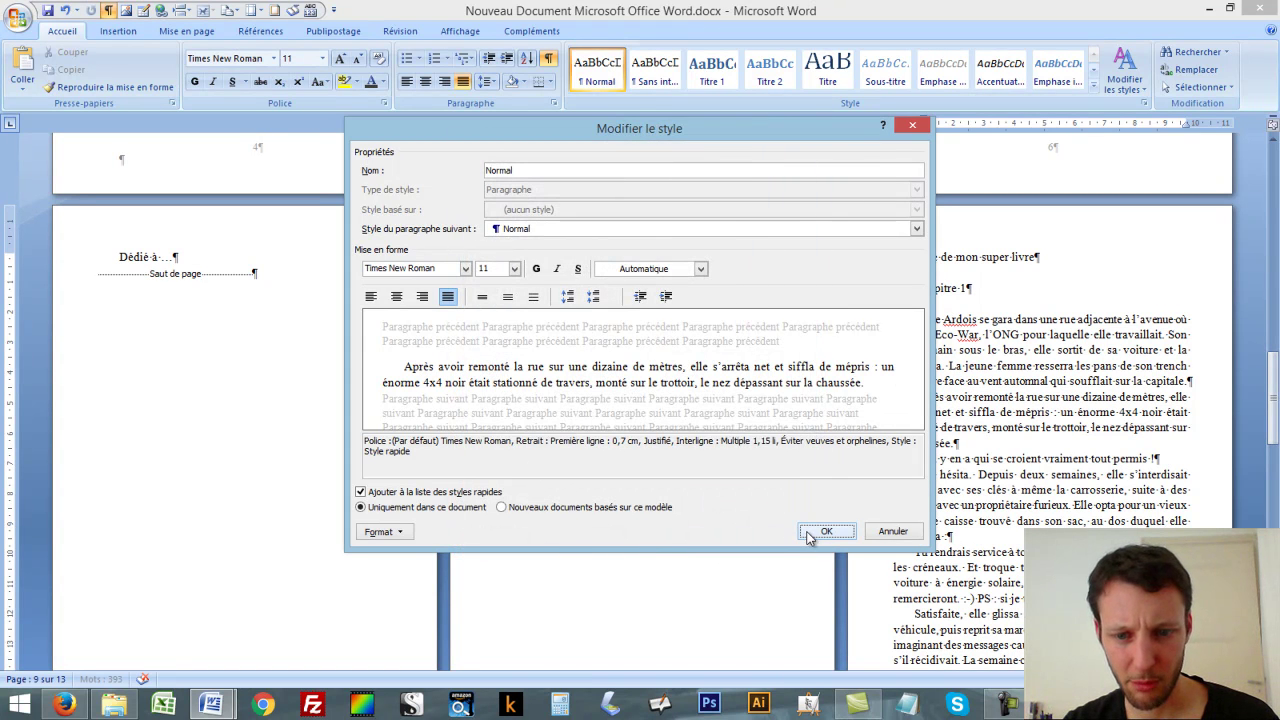
click(826, 531)
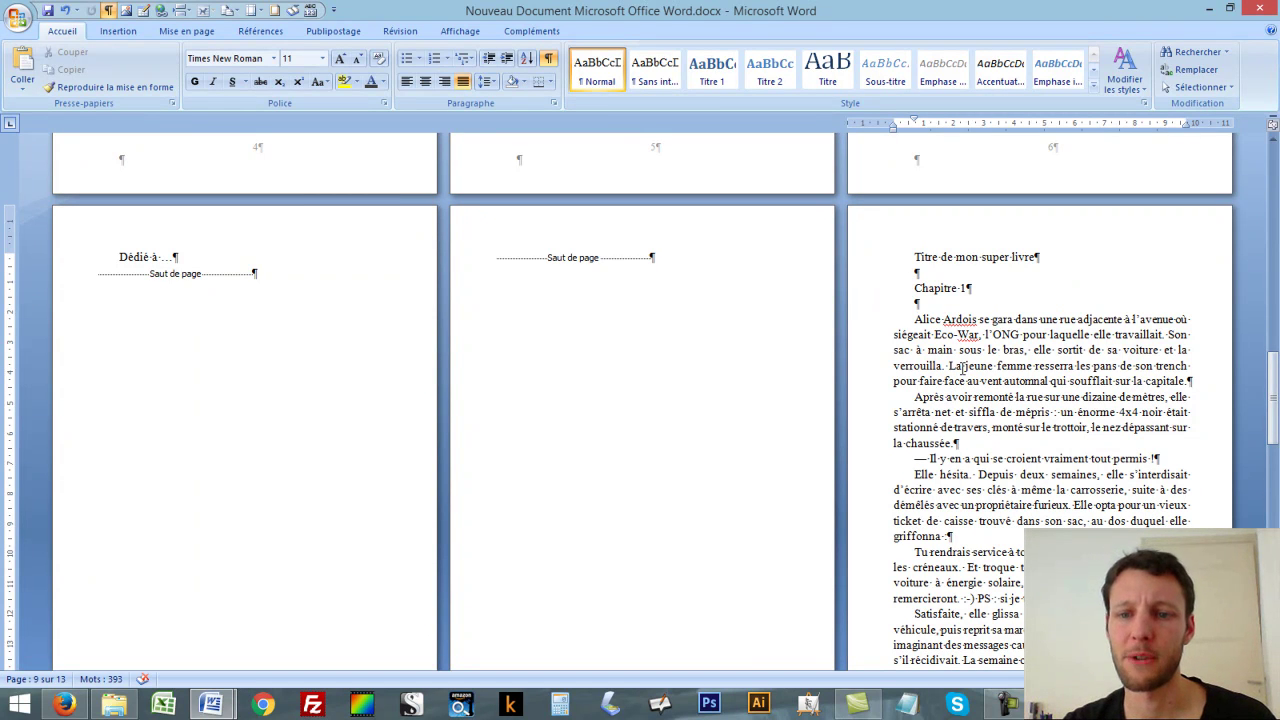
For the whole text, turn off Ne pas couper les mots in the paragraph's Enchaînements settings, keeping Éviter veuves et orphelines enabled
key(alt+p)
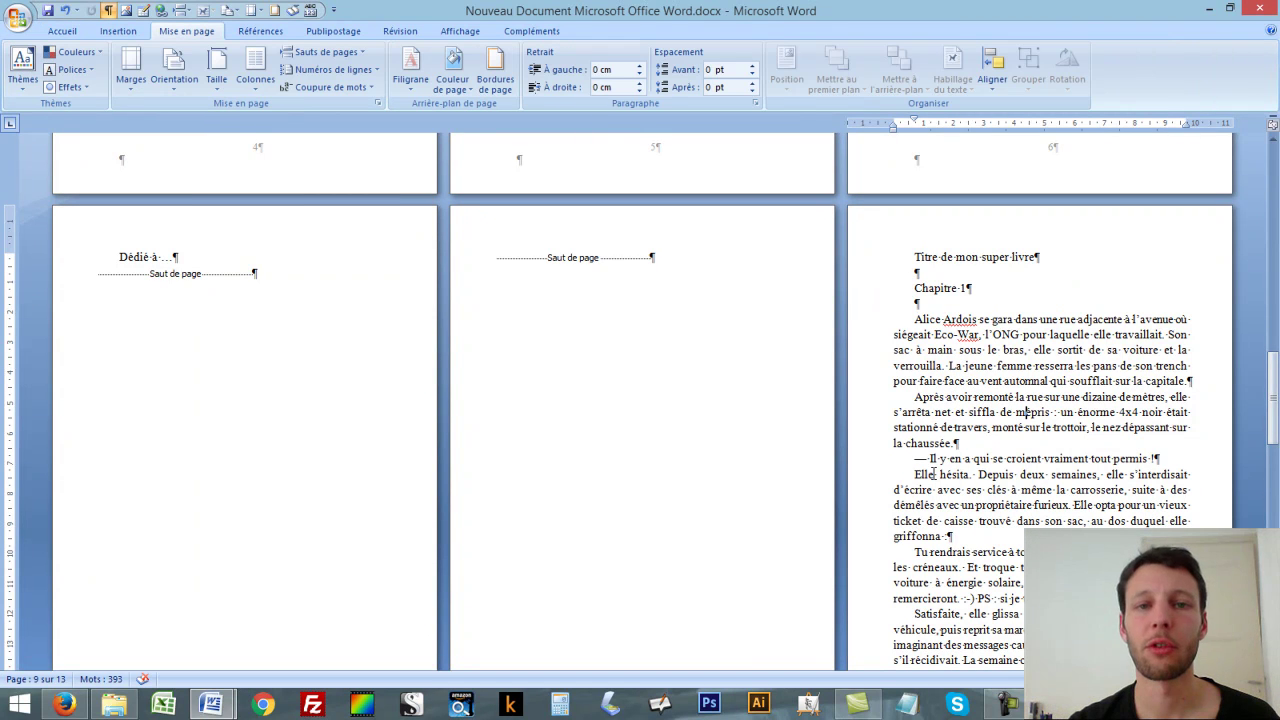
key(ctrl+a)
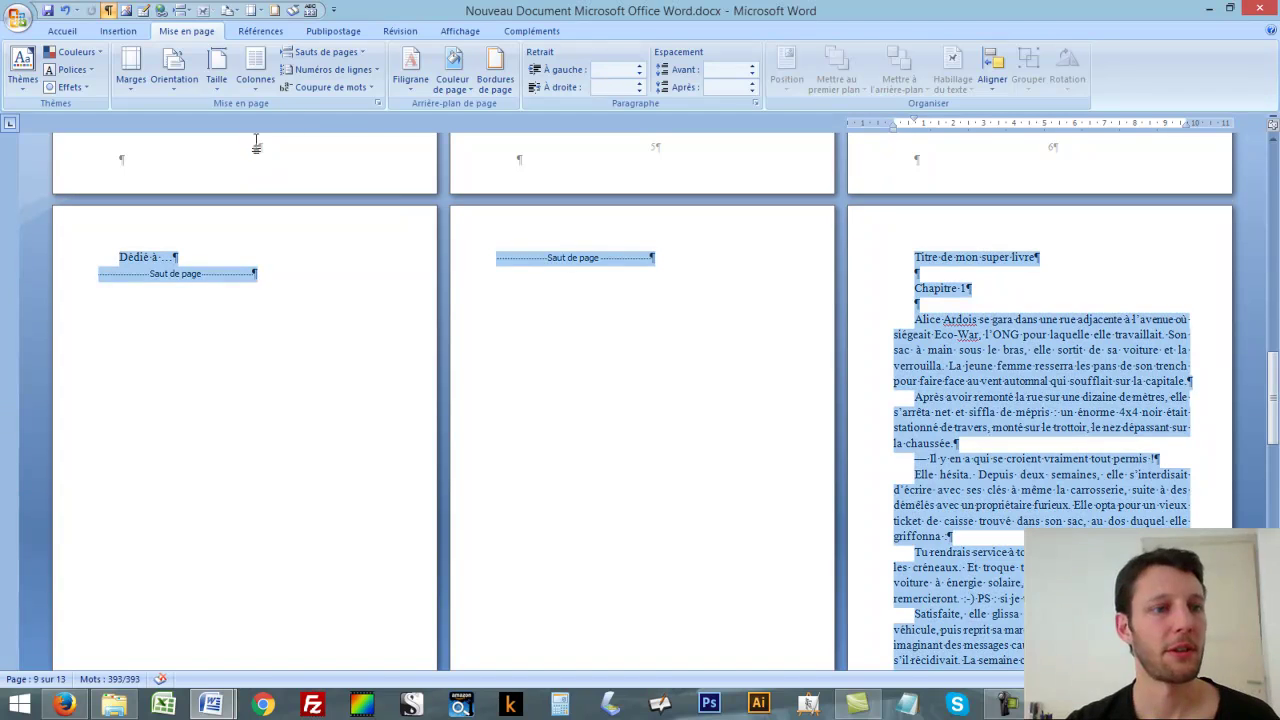
click(755, 103)
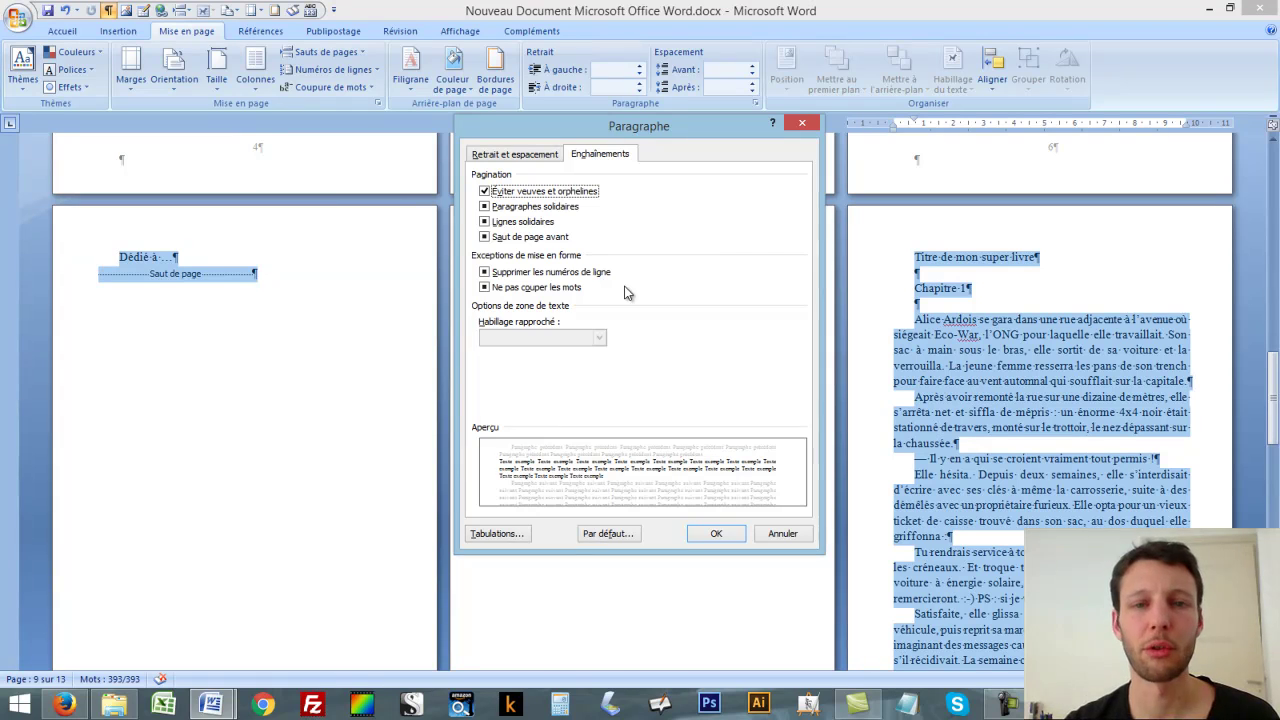
click(485, 288)
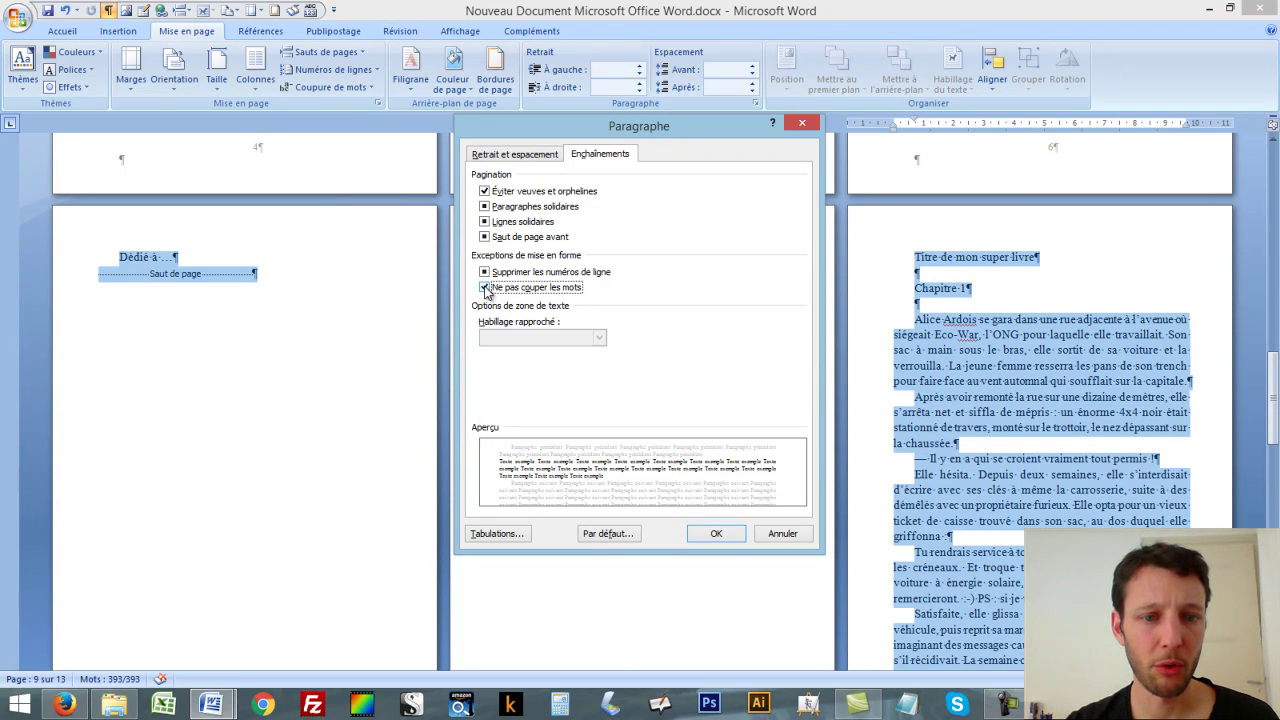
click(486, 288)
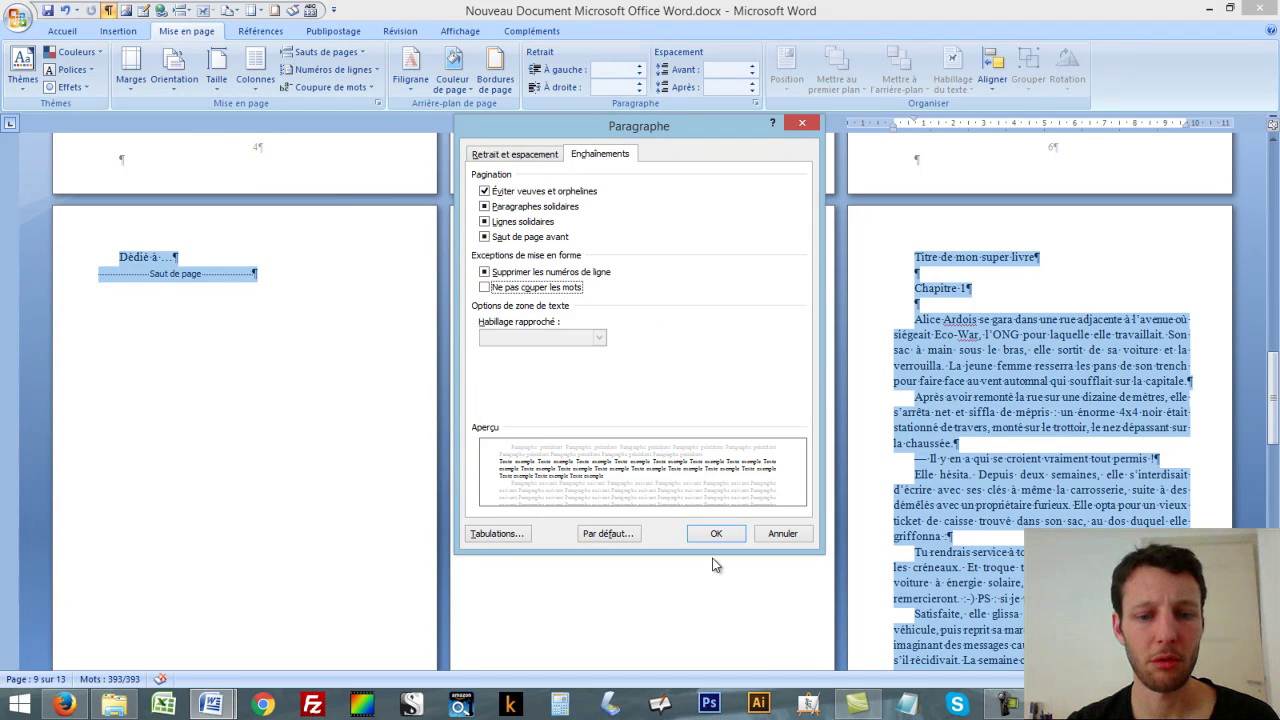
click(716, 533)
click(1022, 499)
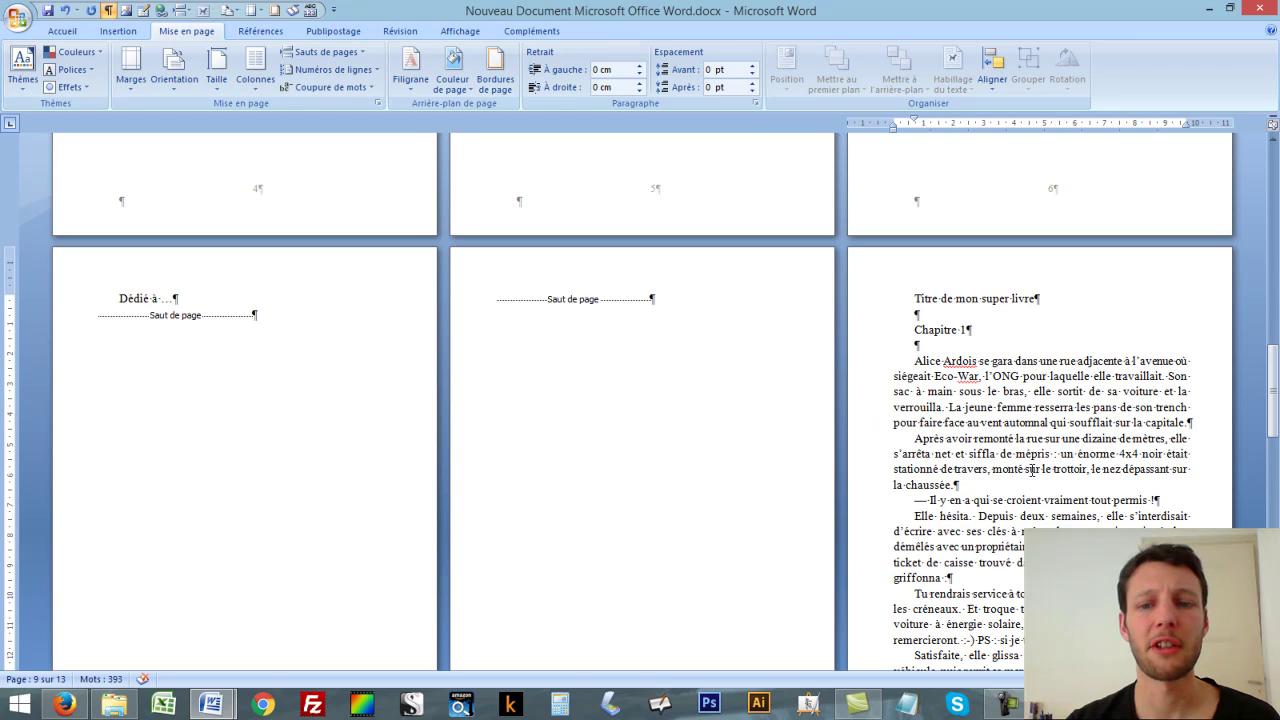
Apply the Titre 1 style to the Chapitre 1 heading on page 9
click(869, 335)
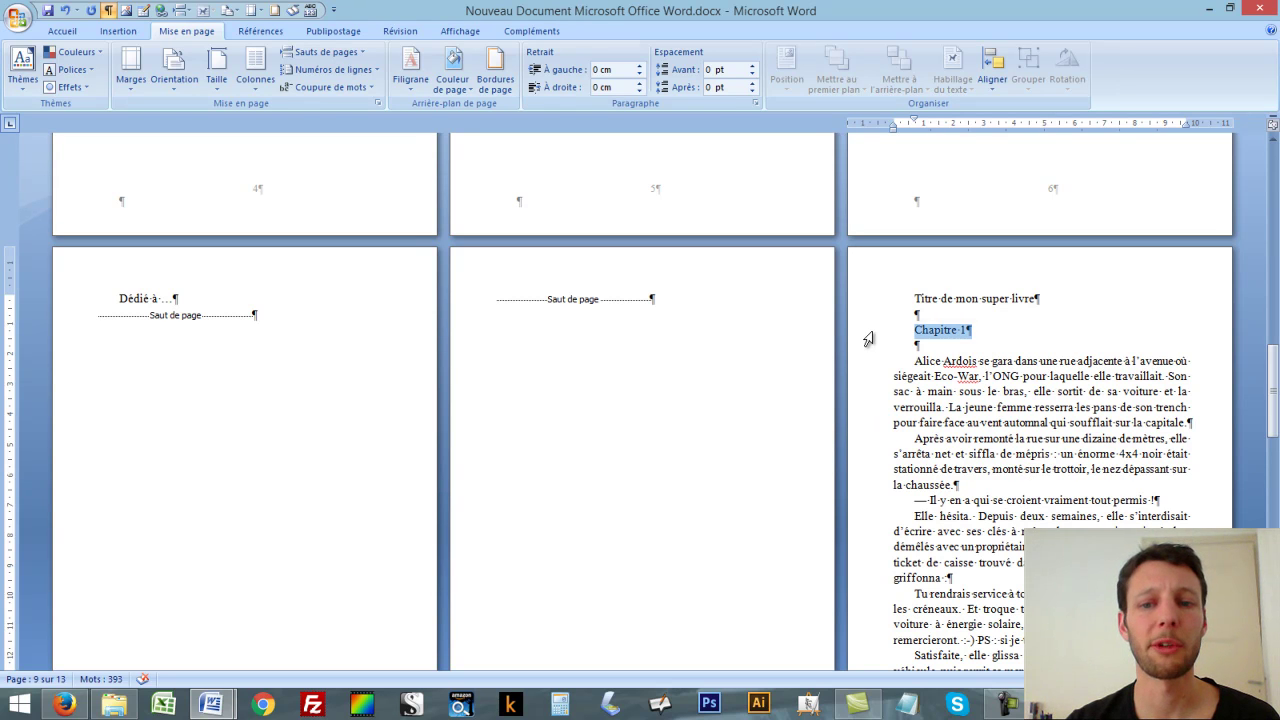
click(62, 31)
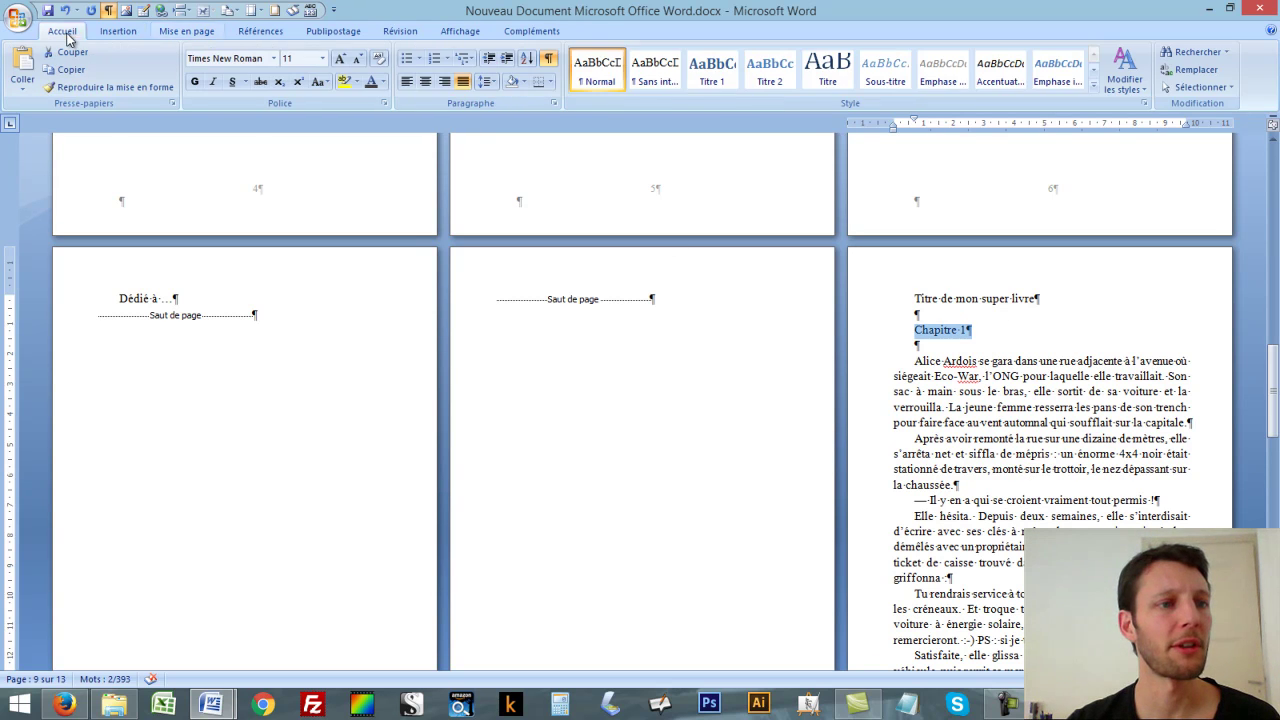
click(714, 78)
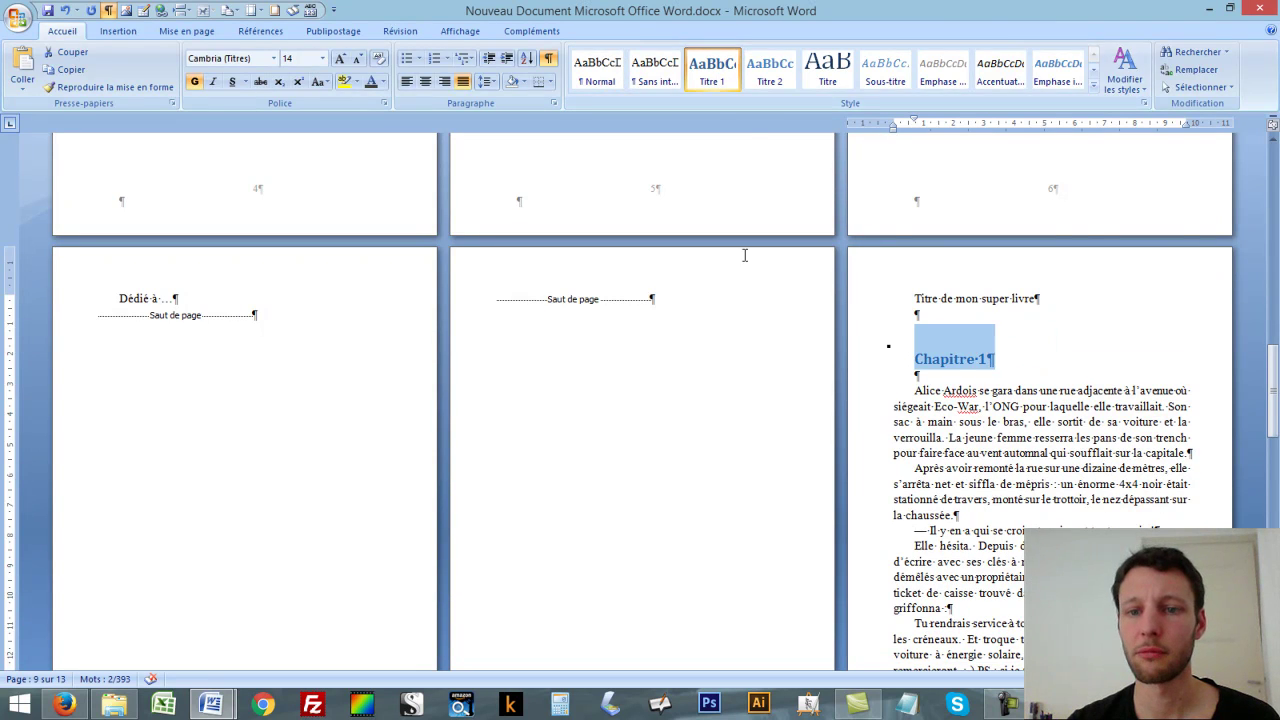
Apply the Titre 1 style to the Chapitre 2 and Chapitre 3 headings
scroll(716, 78, down, 1)
scroll(674, 206, down, 10)
click(460, 243)
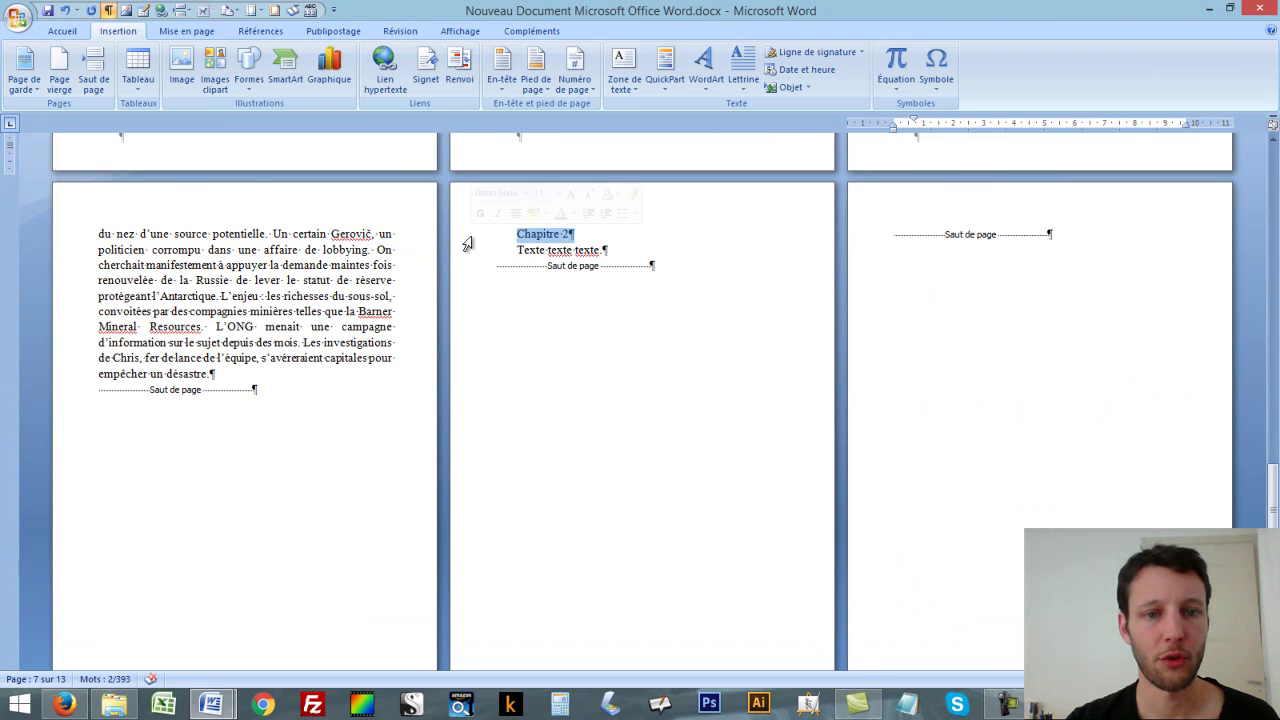
scroll(457, 409, down, 15)
click(62, 178)
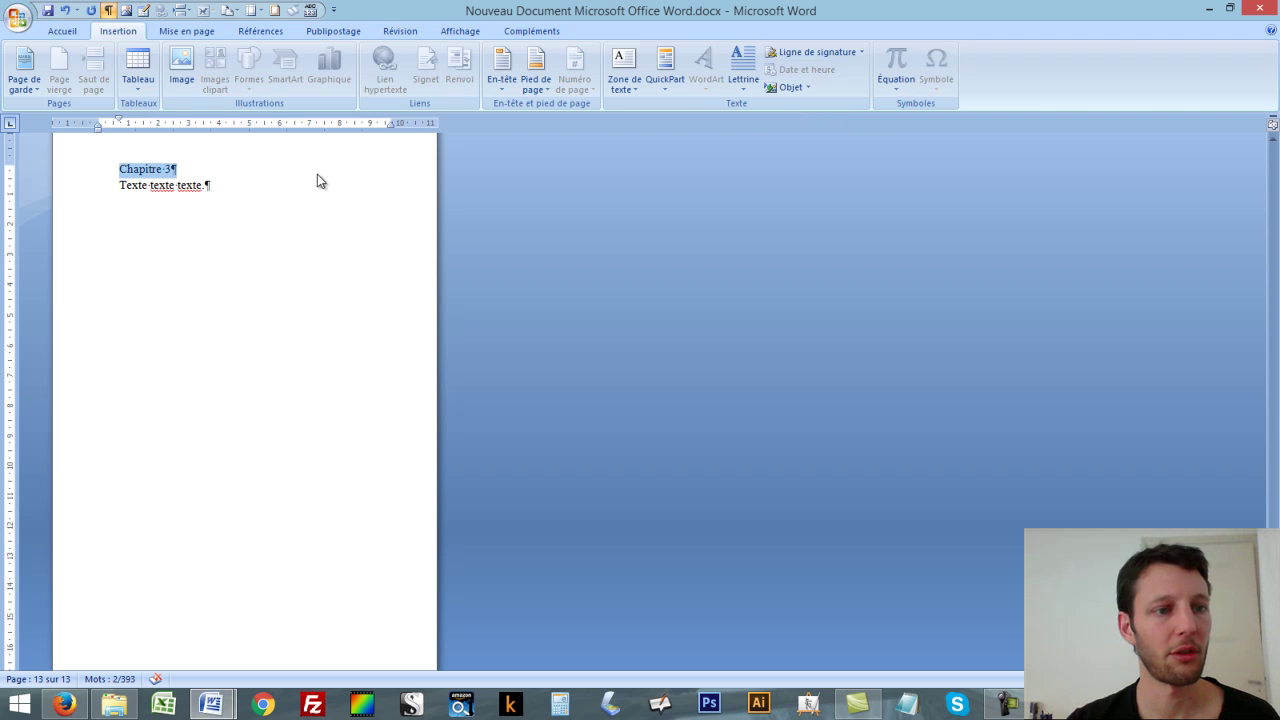
click(62, 31)
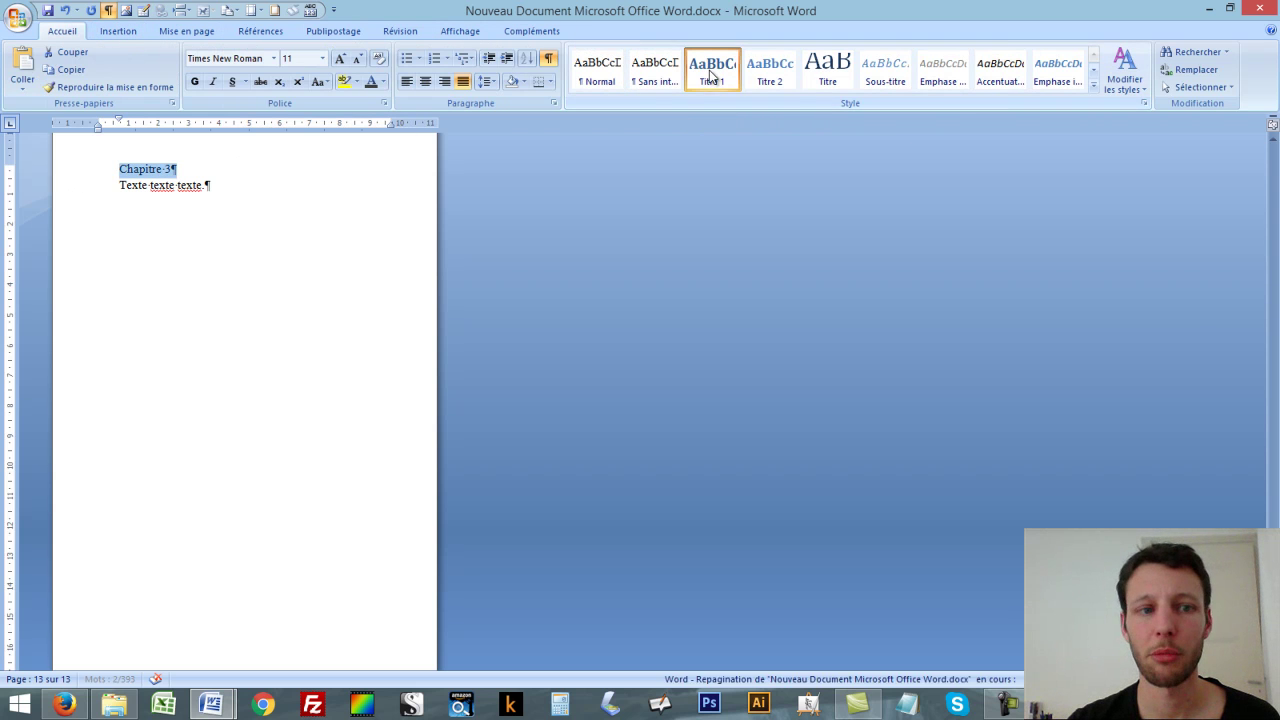
click(712, 68)
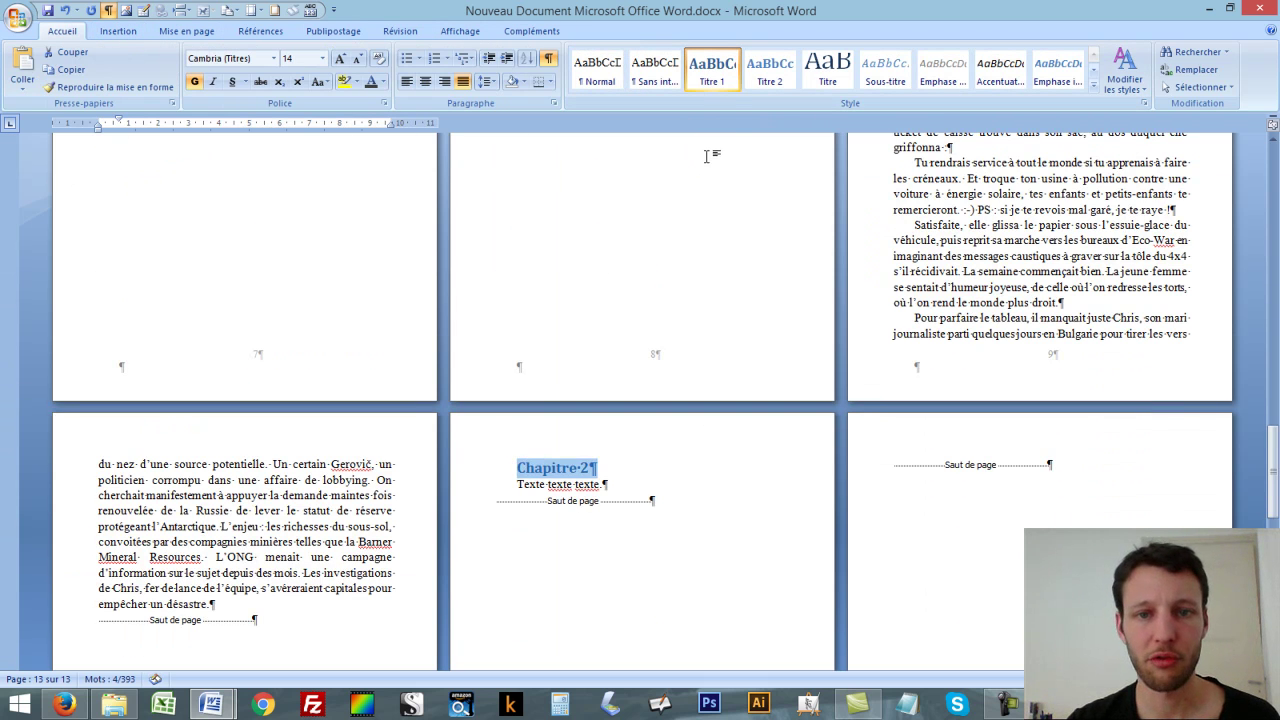
Modify the Titre 1 style to use the Automatique colour, size 24 and the Times New Roman font
right_click(722, 78)
click(770, 95)
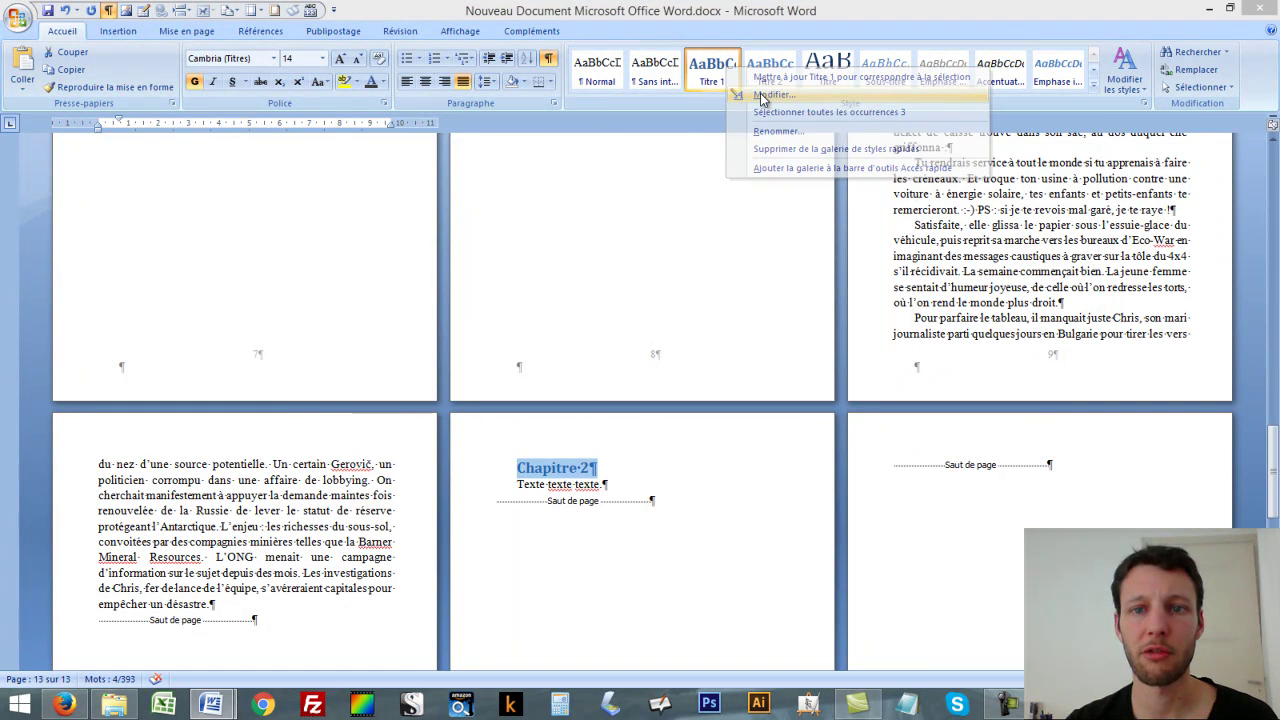
click(700, 268)
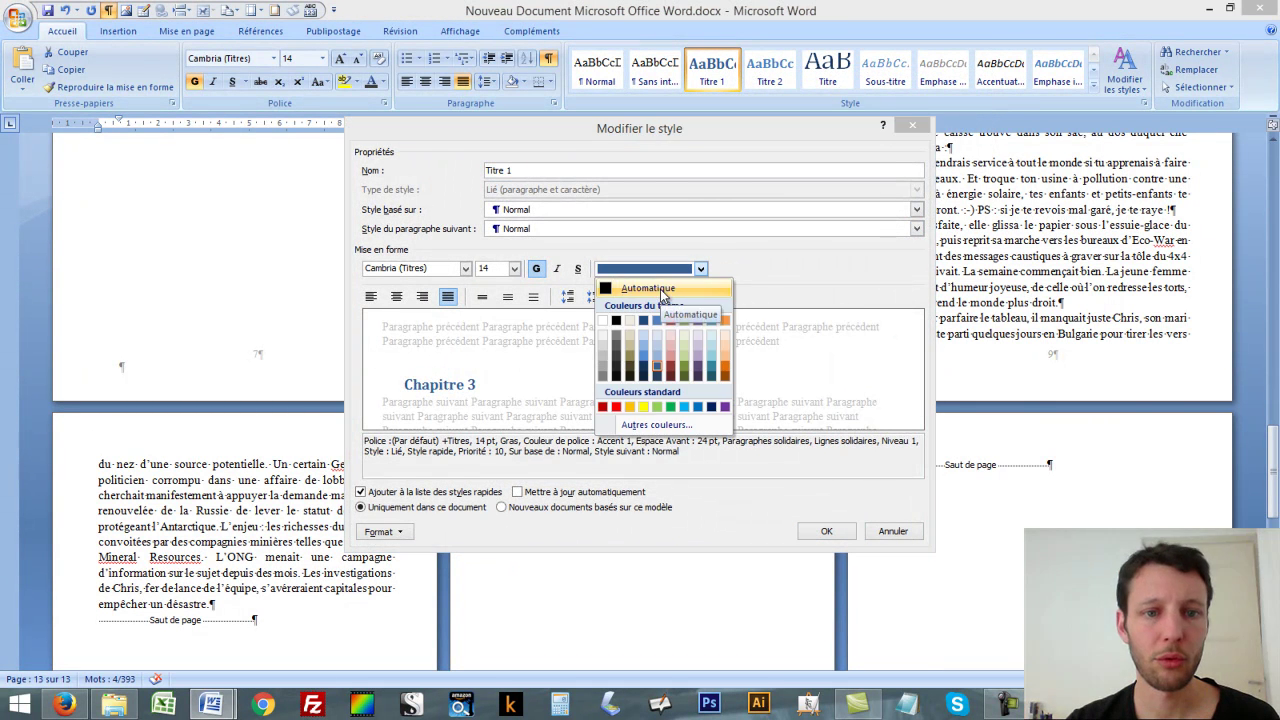
click(650, 282)
click(514, 268)
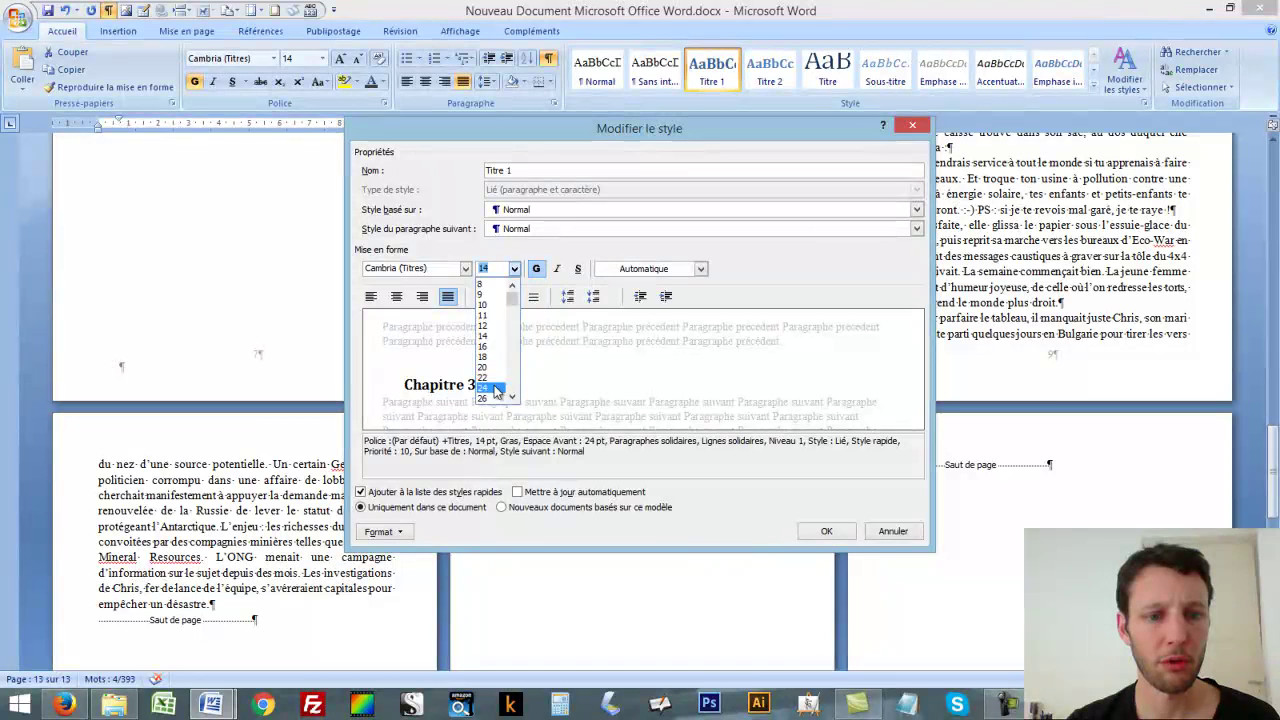
click(488, 387)
click(465, 269)
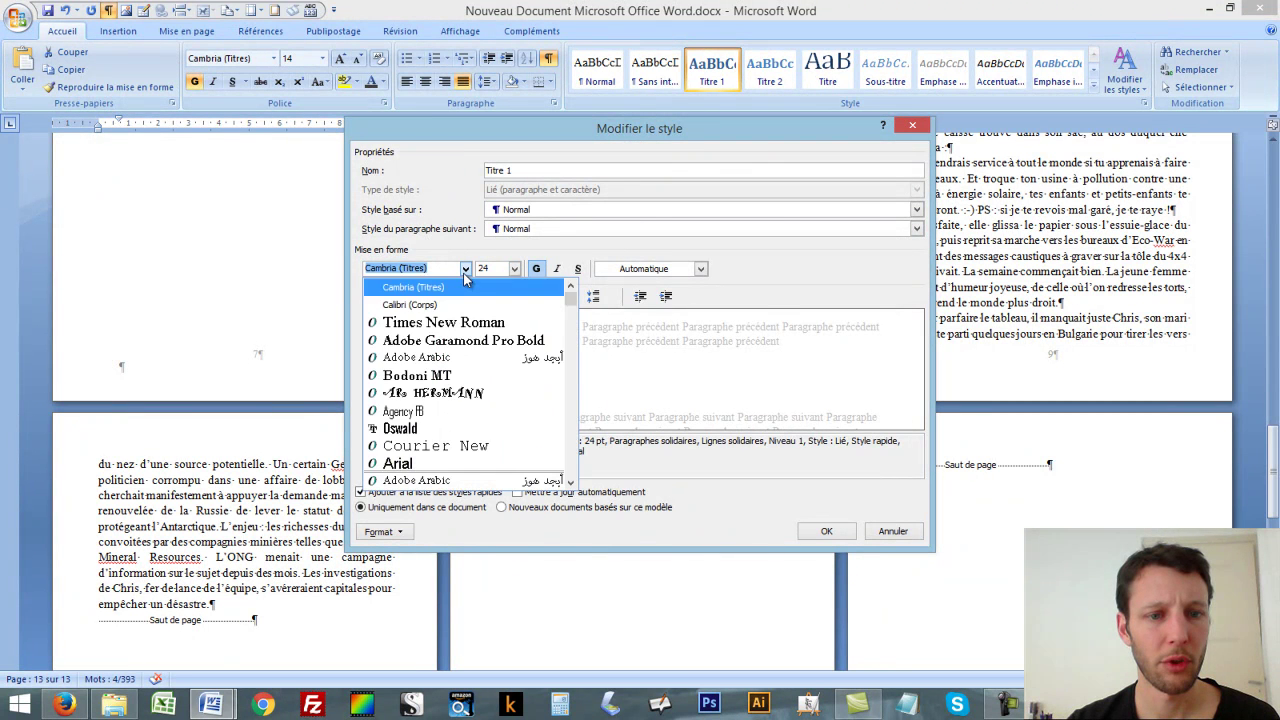
click(443, 322)
In the Titre 1 style's paragraph settings, set the first-line indent to 0 cm
click(405, 532)
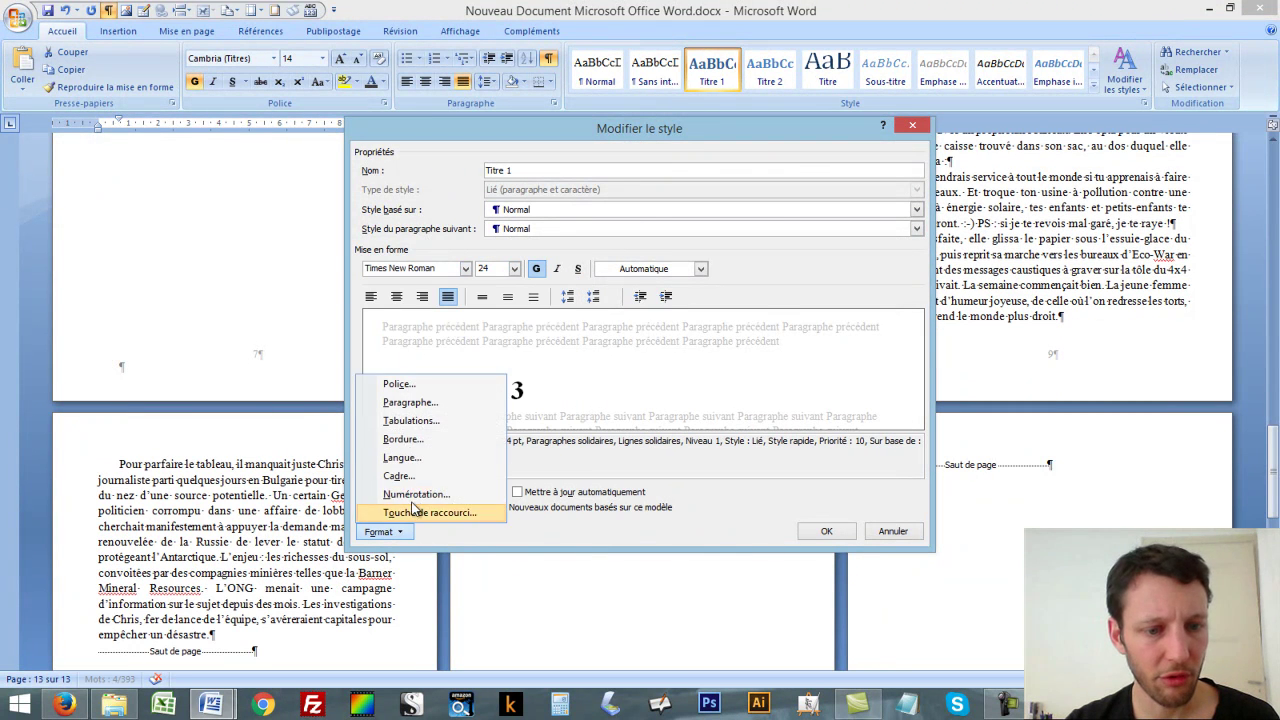
click(406, 403)
click(800, 291)
click(800, 291)
click(800, 291)
click(800, 291)
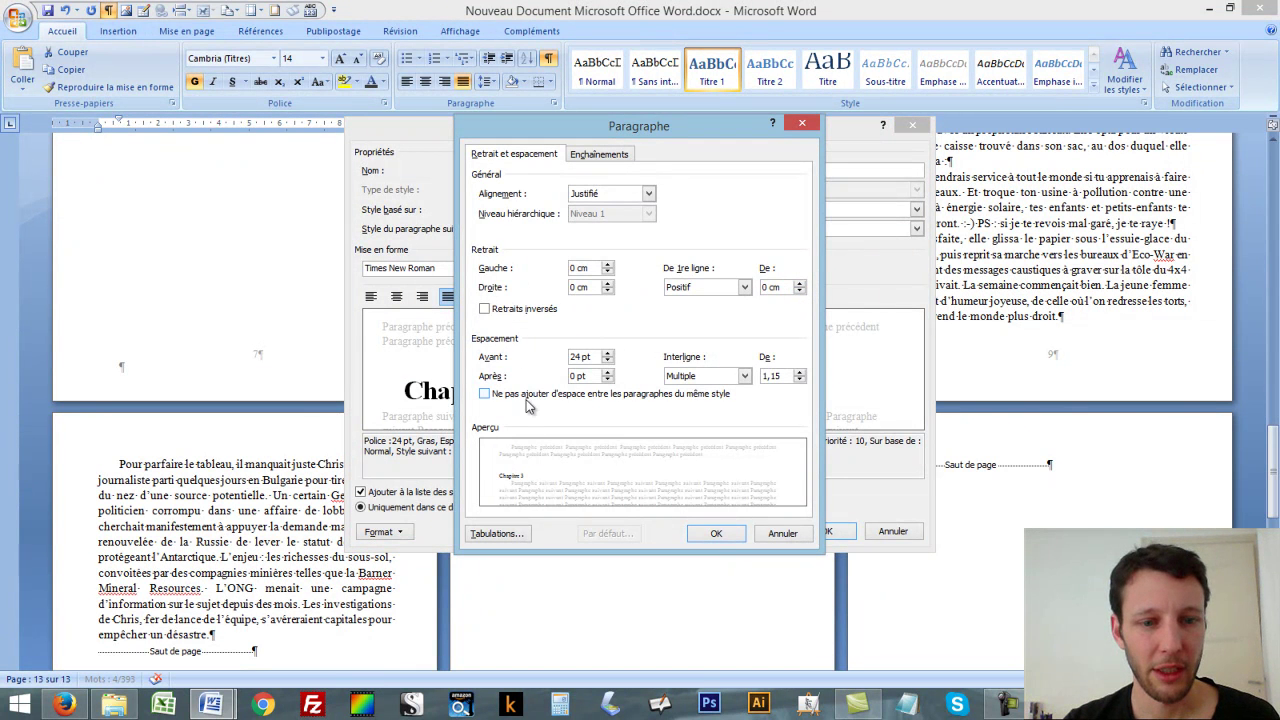
Set the Titre 1 style's spacing after to 24 pt and save the modified style
click(607, 371)
click(607, 371)
click(607, 371)
click(607, 371)
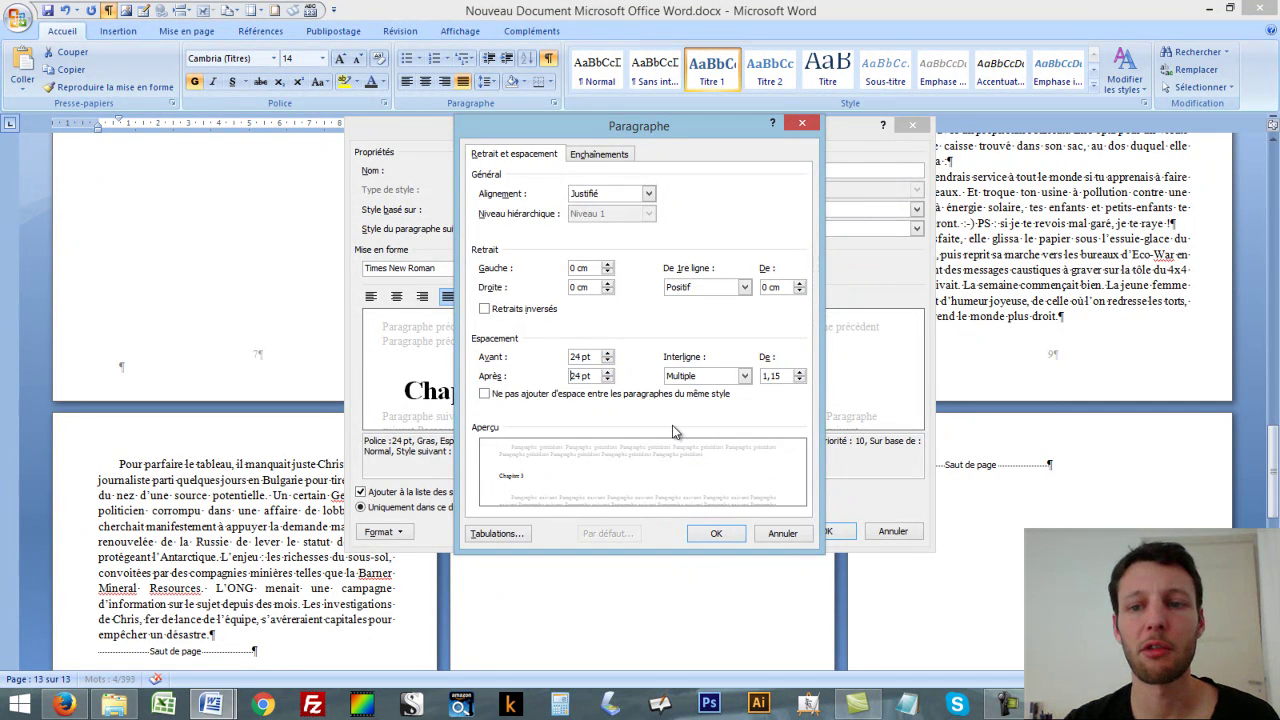
click(718, 535)
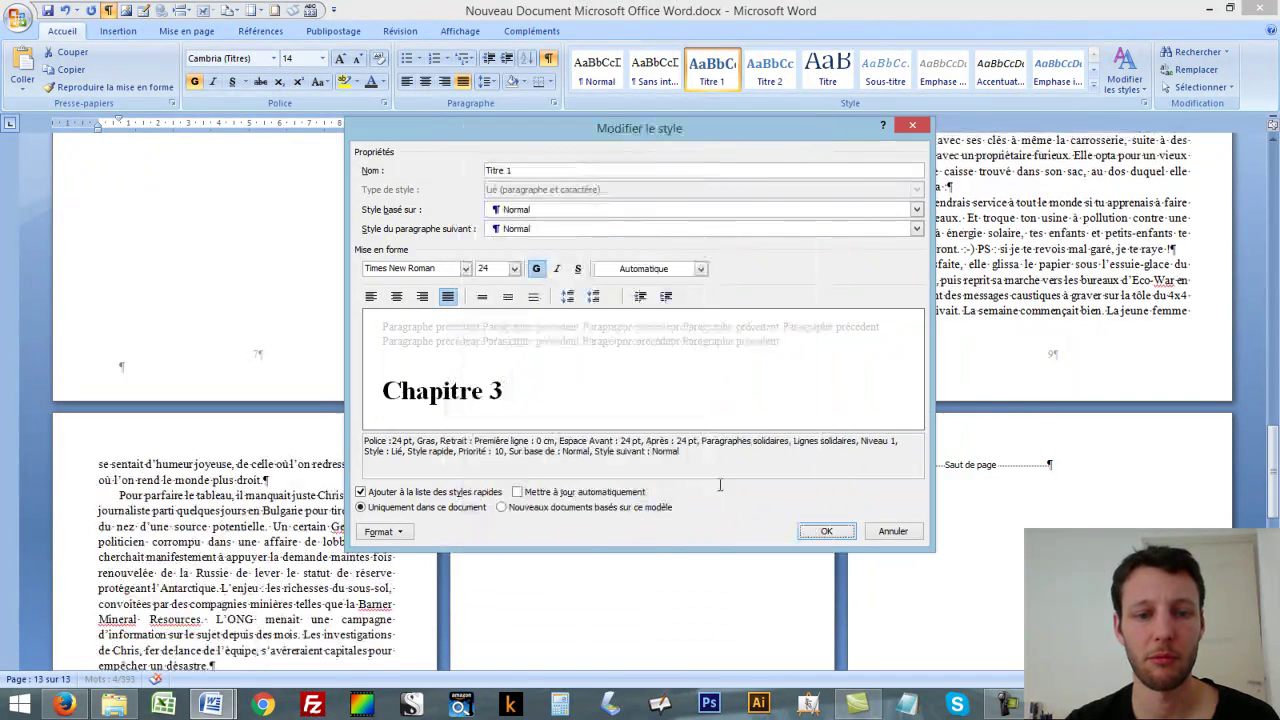
click(835, 531)
click(753, 527)
Apply the Titre 1 style to the book title line above Chapitre 1 on page 9
scroll(850, 470, up, 5)
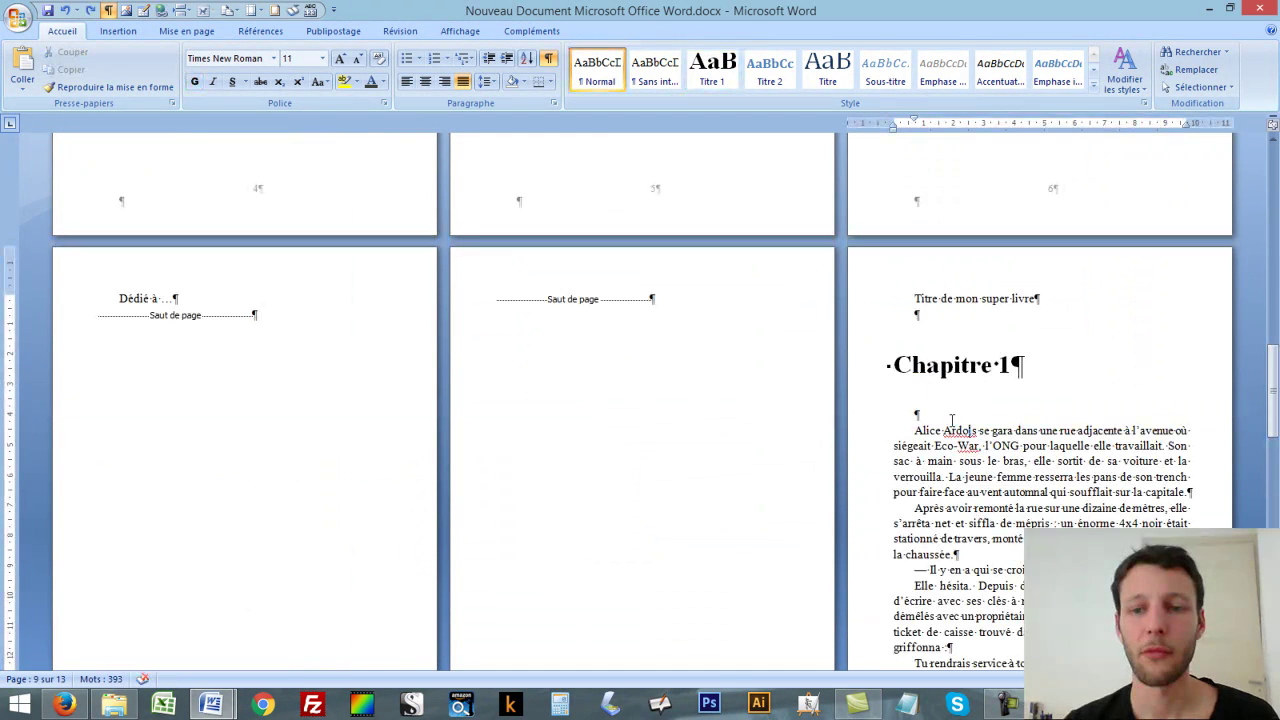
click(866, 298)
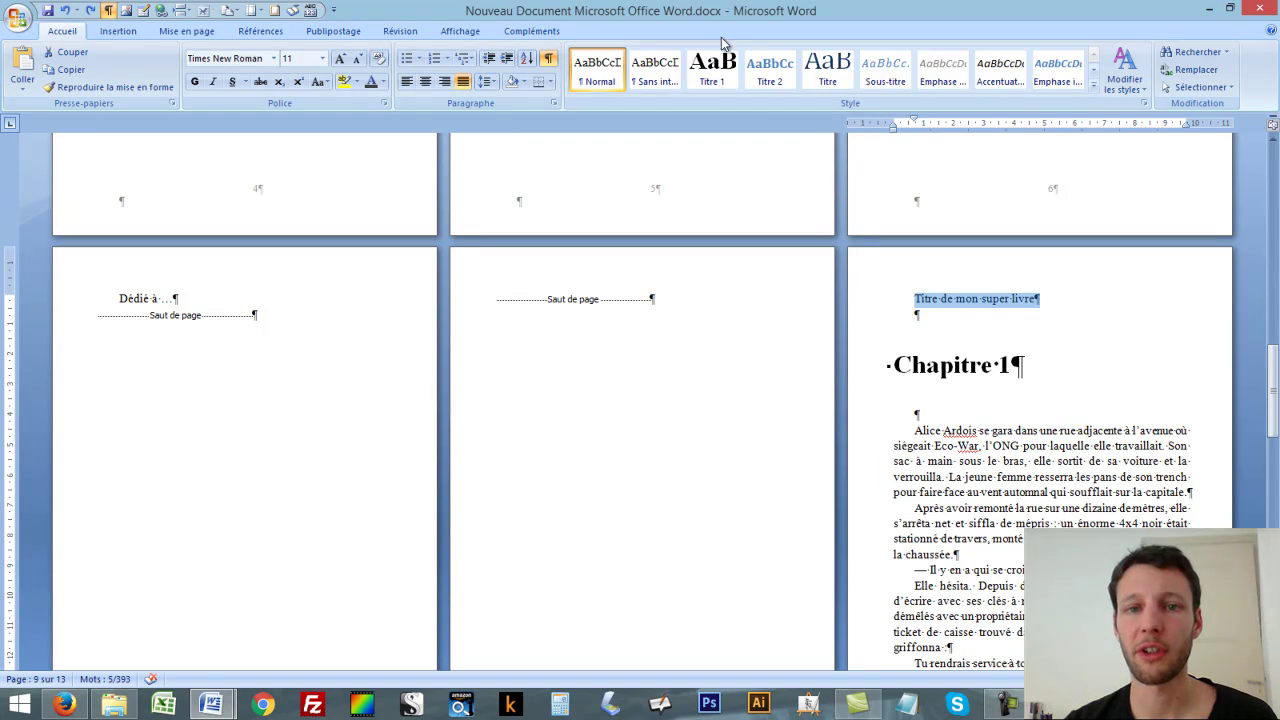
click(722, 76)
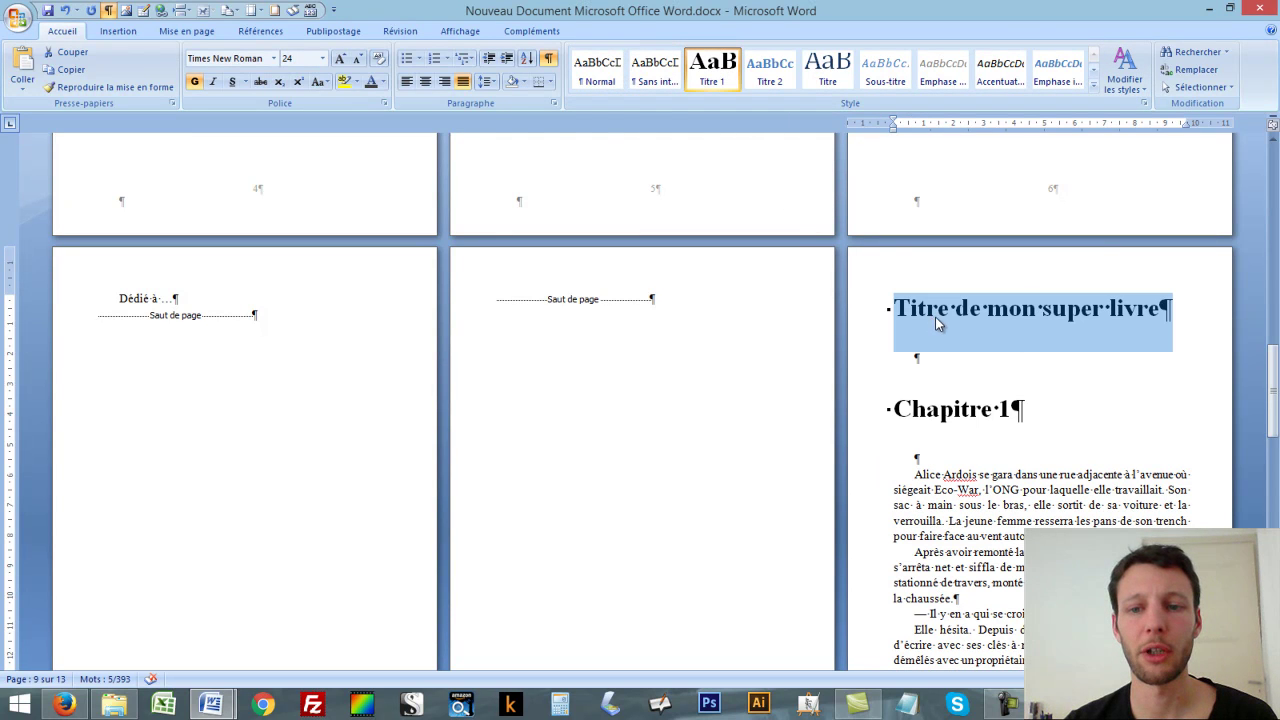
For the title and copyright text on pages 3 and 4, create a style named Centré simple with centred alignment and size 12
scroll(935, 317, up, 15)
click(886, 211)
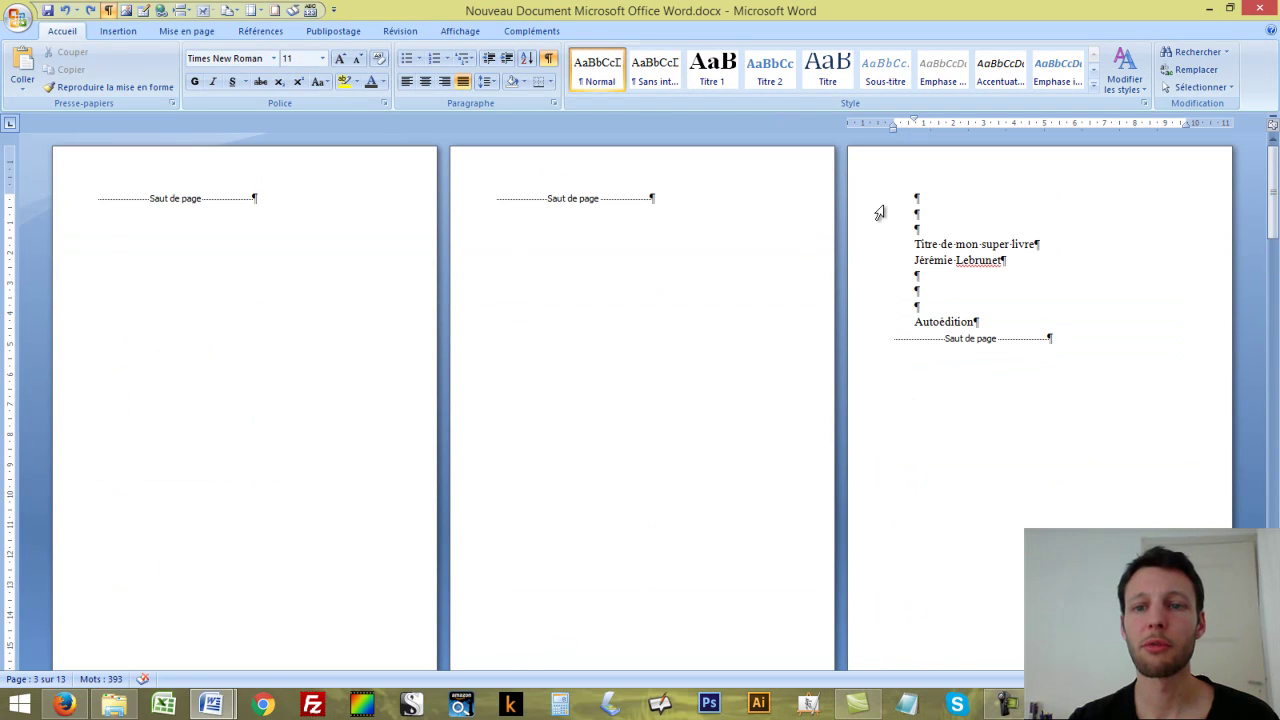
drag(878, 208, 226, 628)
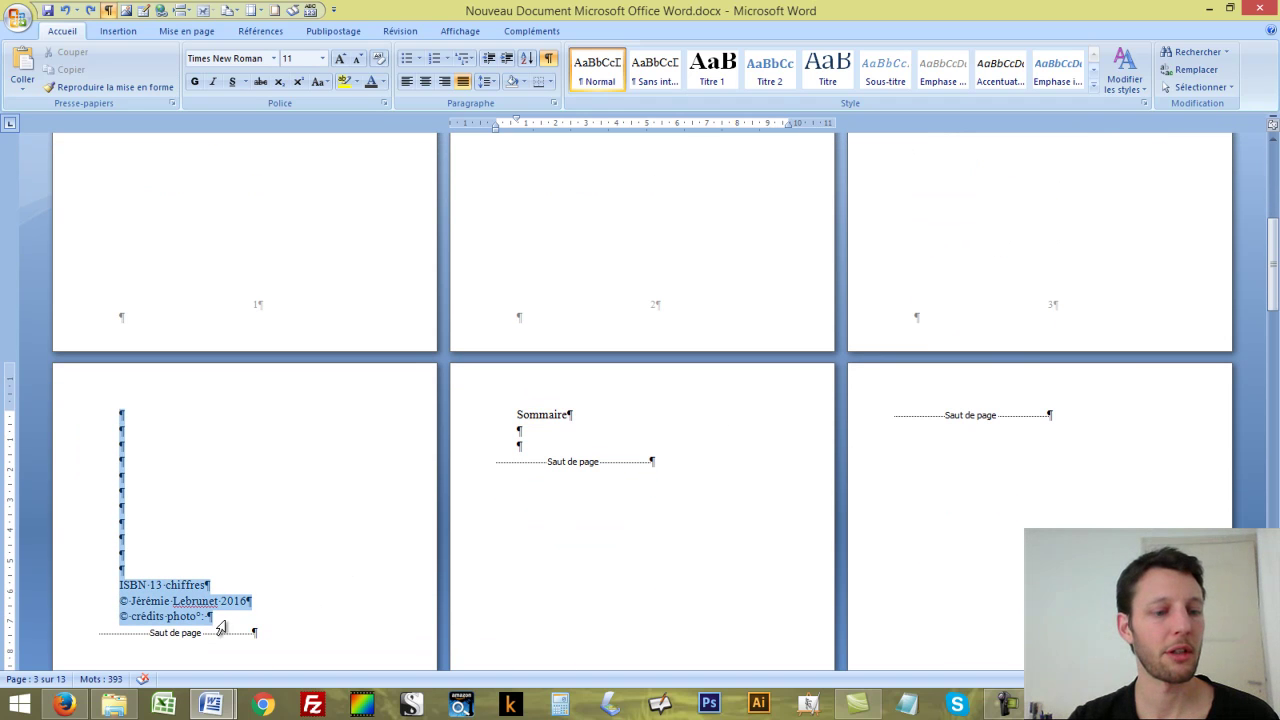
scroll(918, 294, up, 6)
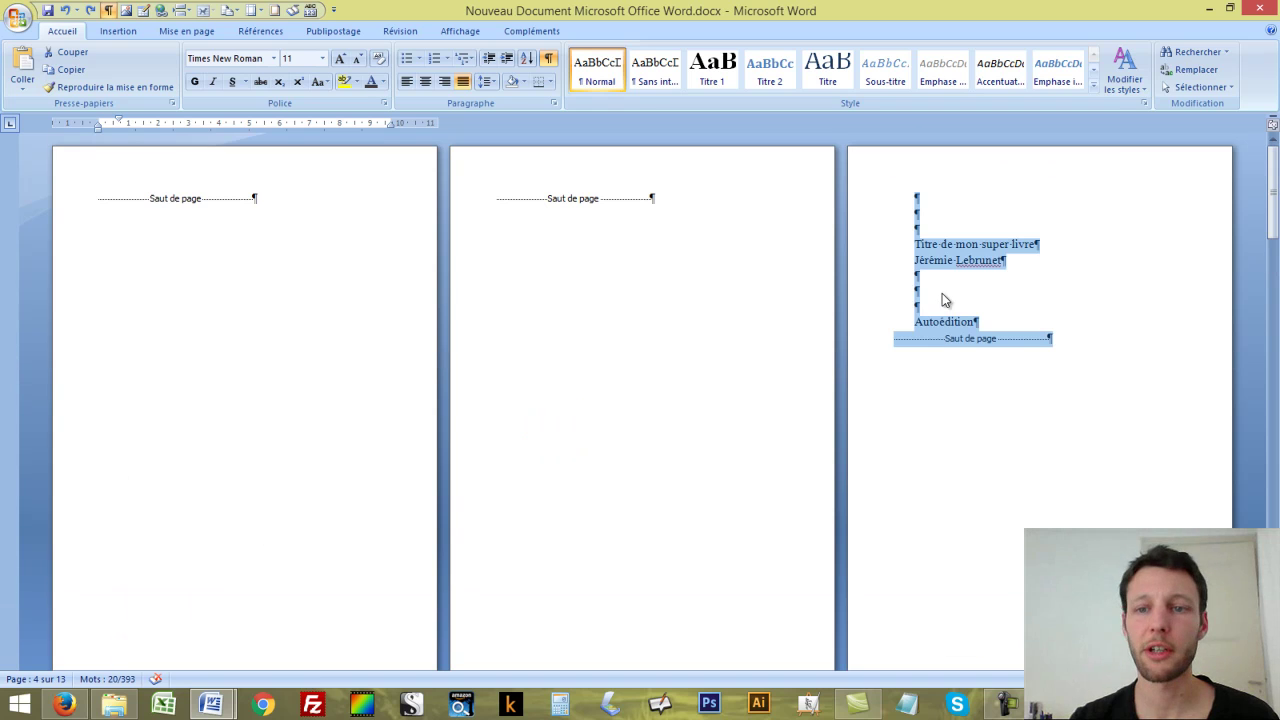
click(1145, 103)
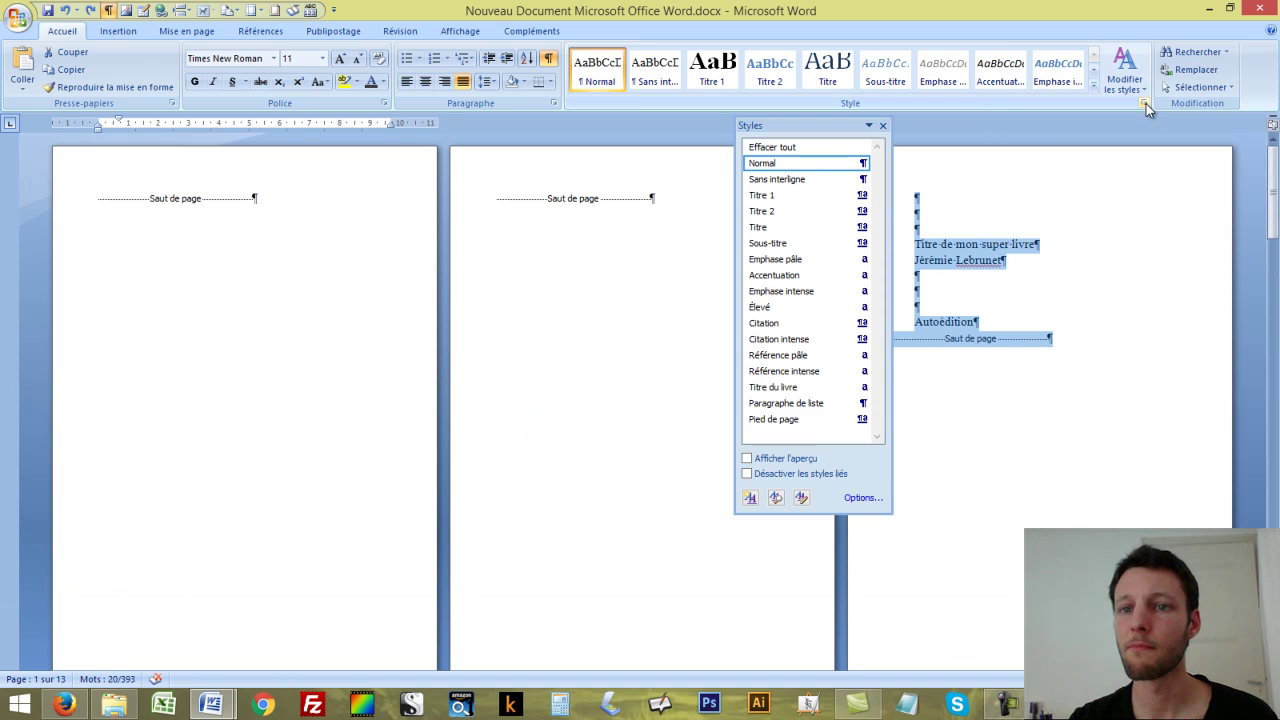
click(750, 499)
text(Centré simple)
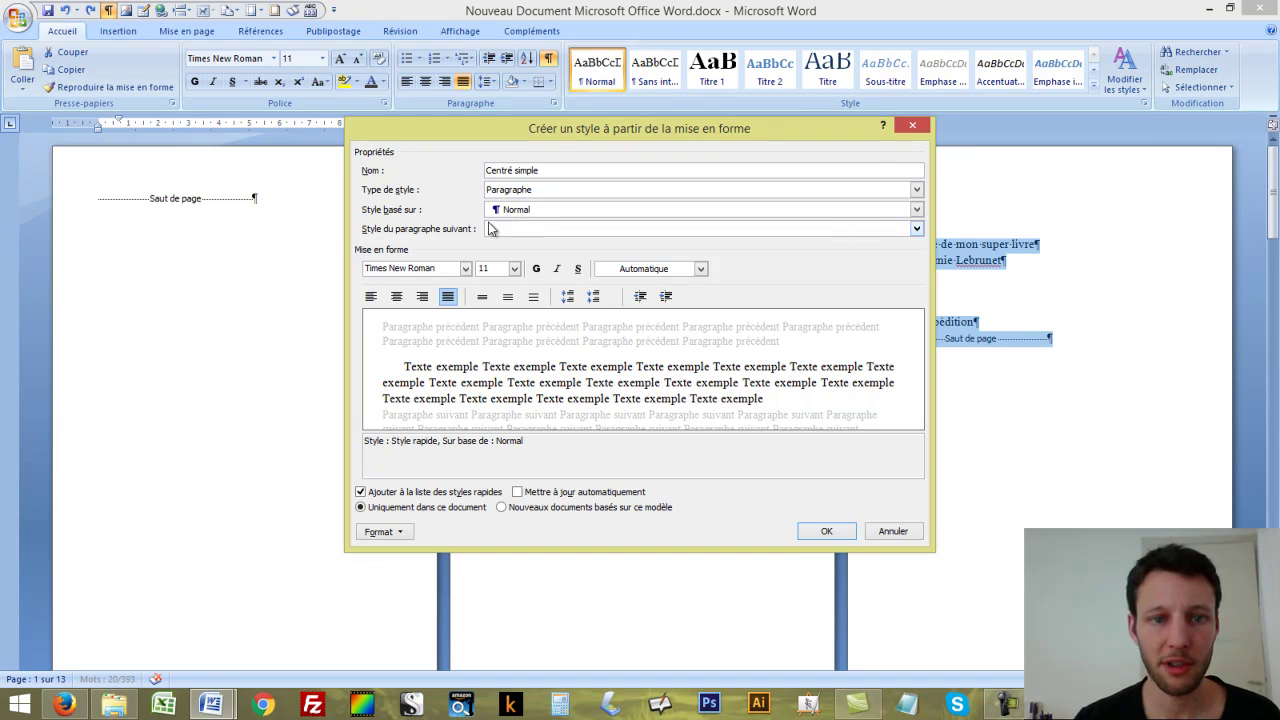
key(ctrl+e)
click(514, 268)
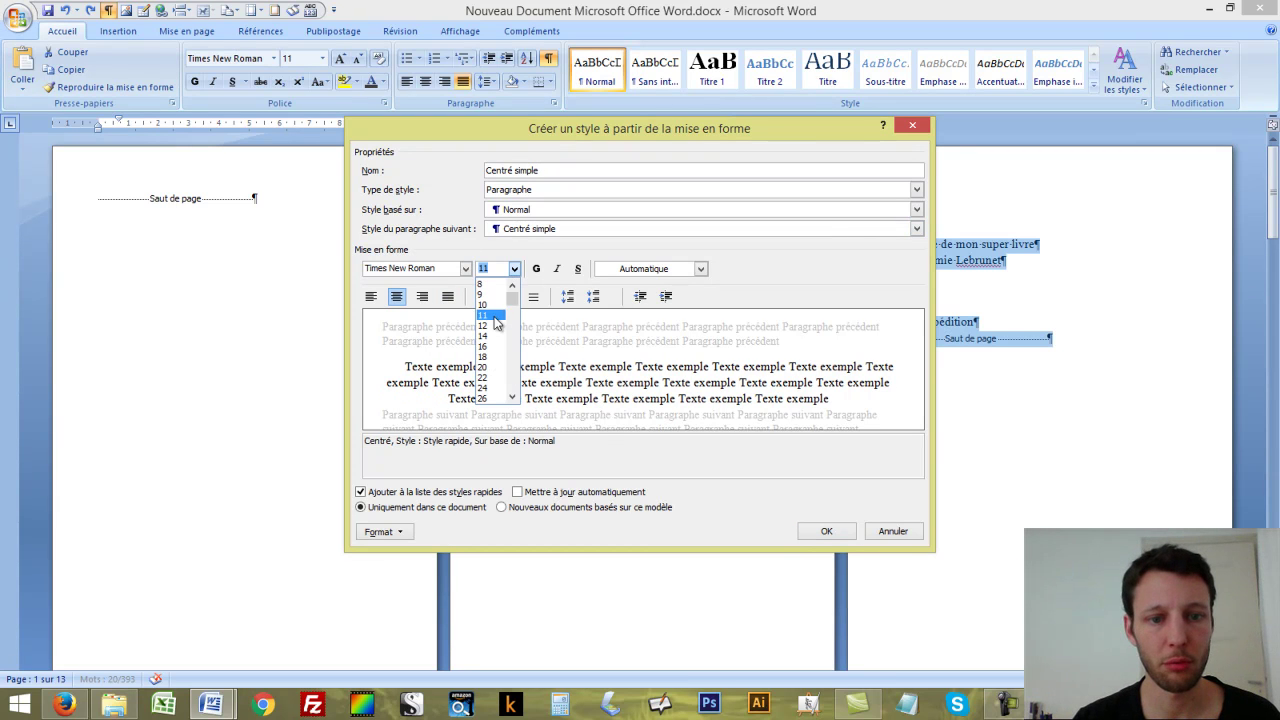
click(494, 328)
Set the Centré simple style's first-line indent to 0 cm and save the new style
click(400, 532)
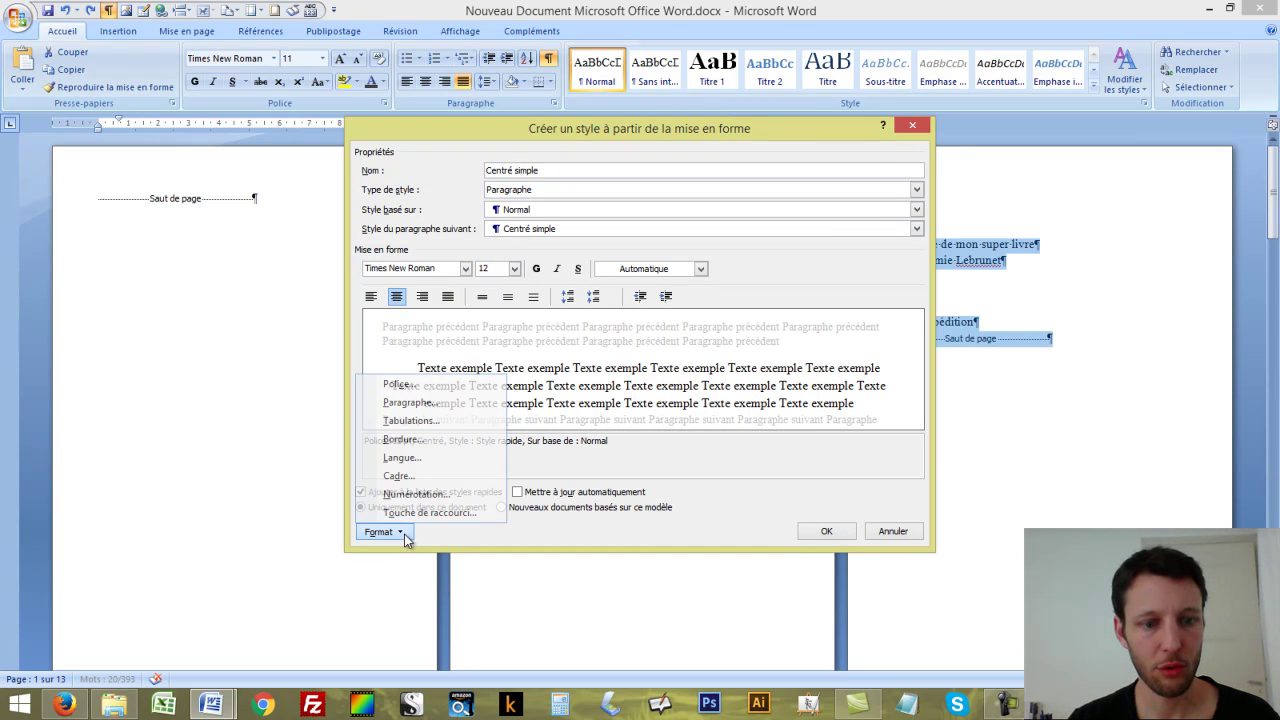
click(408, 402)
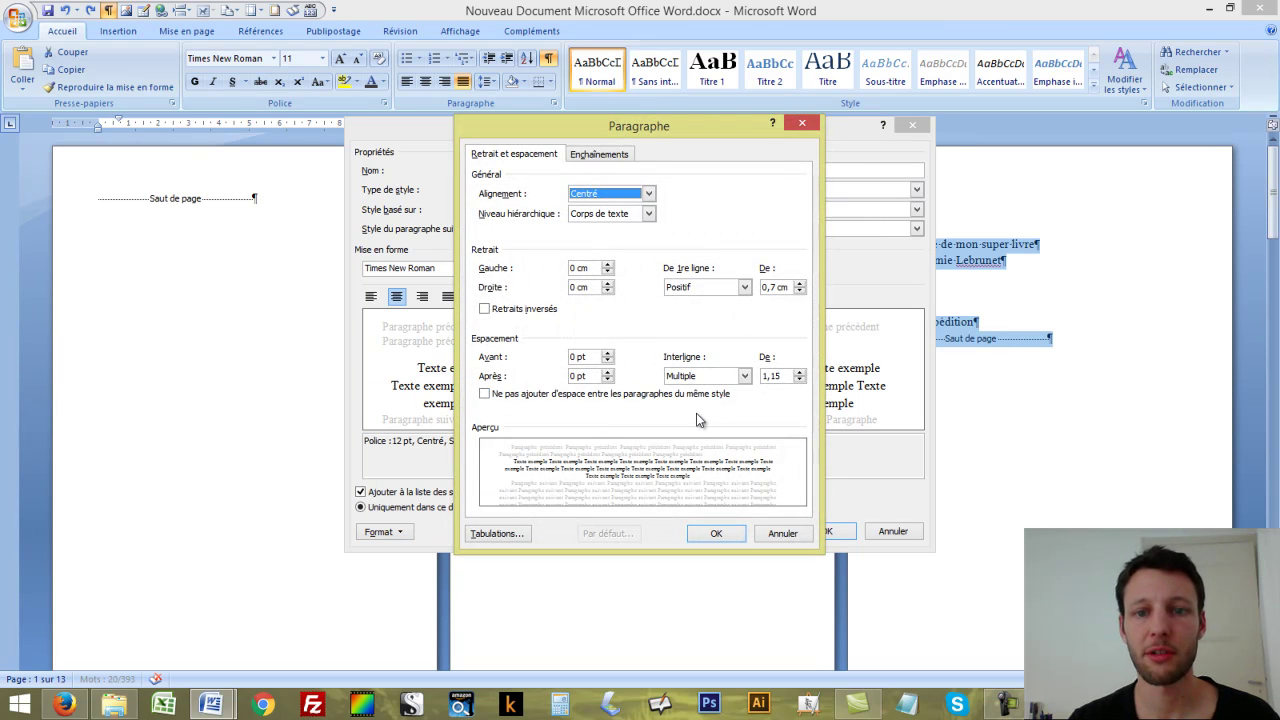
click(799, 291)
click(799, 291)
click(799, 291)
click(799, 291)
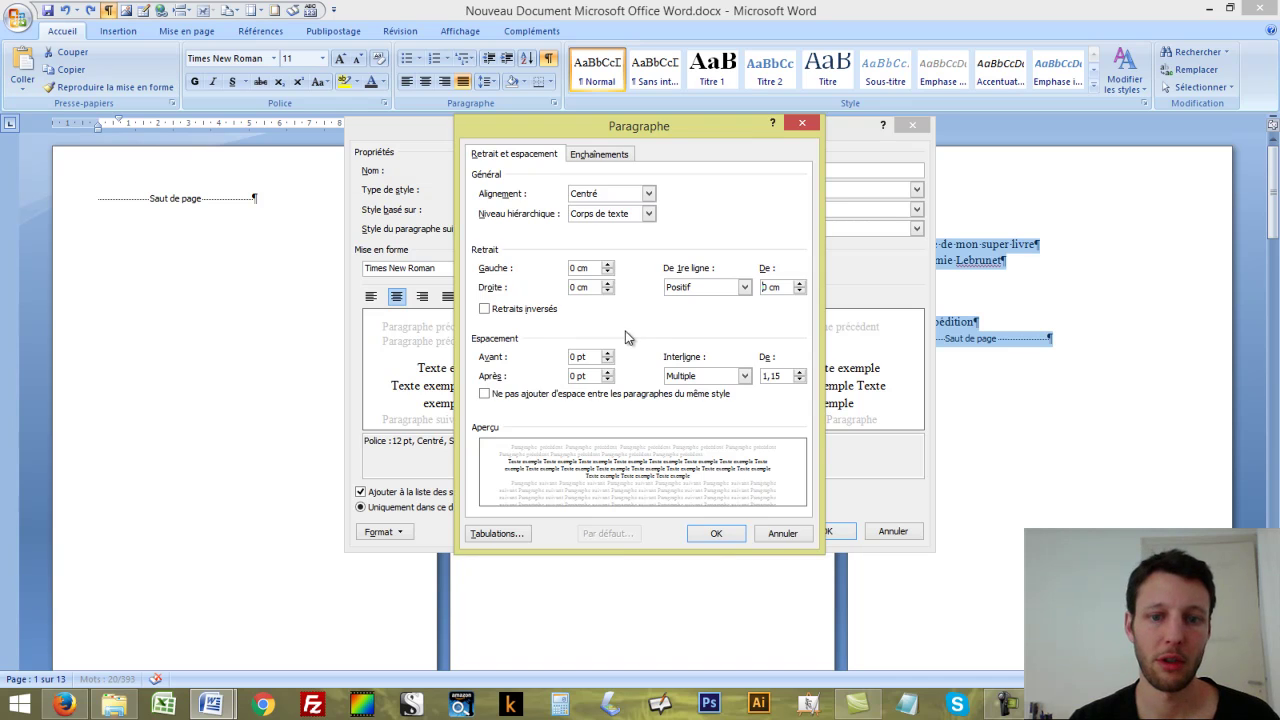
click(718, 533)
click(822, 532)
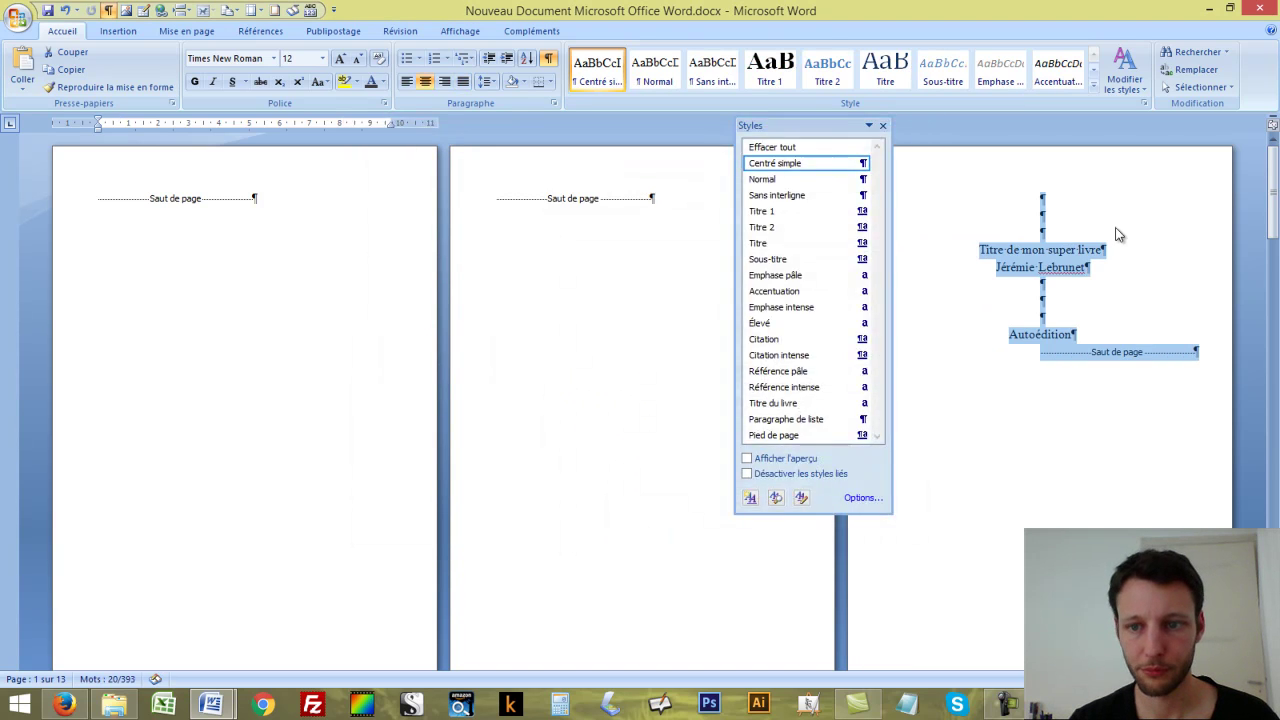
Format the book title on page 3 in bold at size 24
click(1118, 235)
click(866, 251)
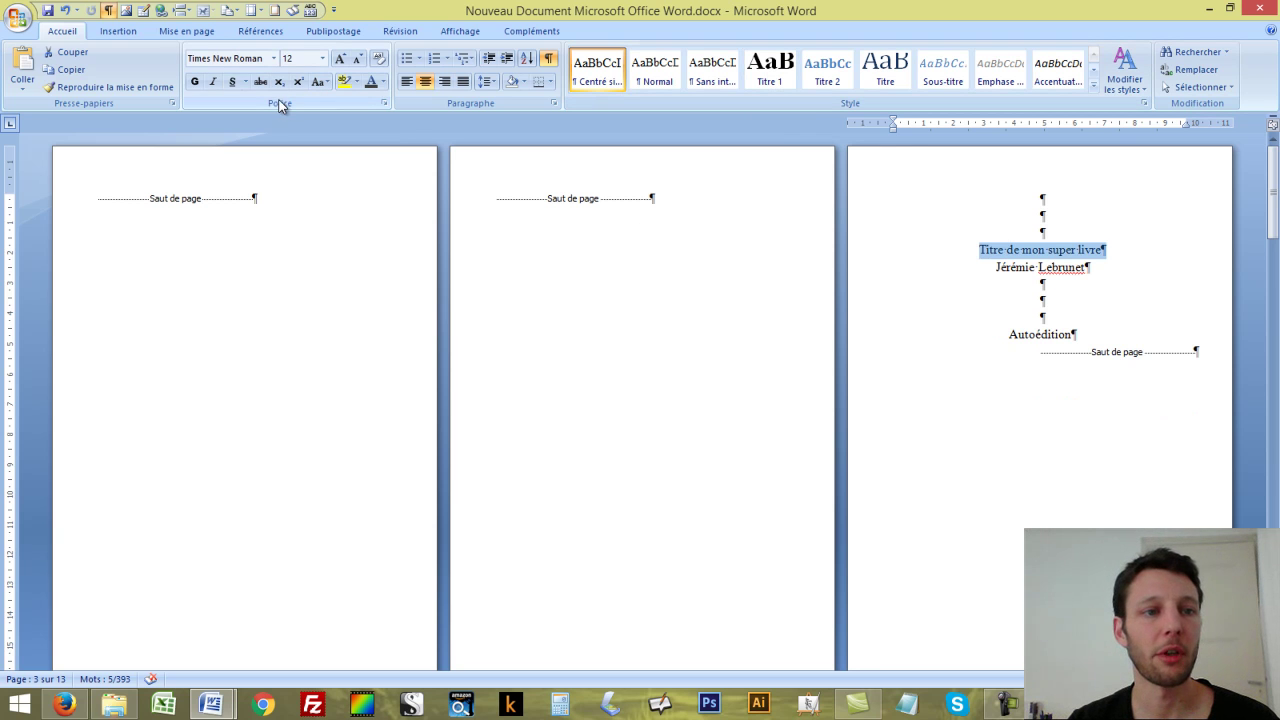
click(341, 58)
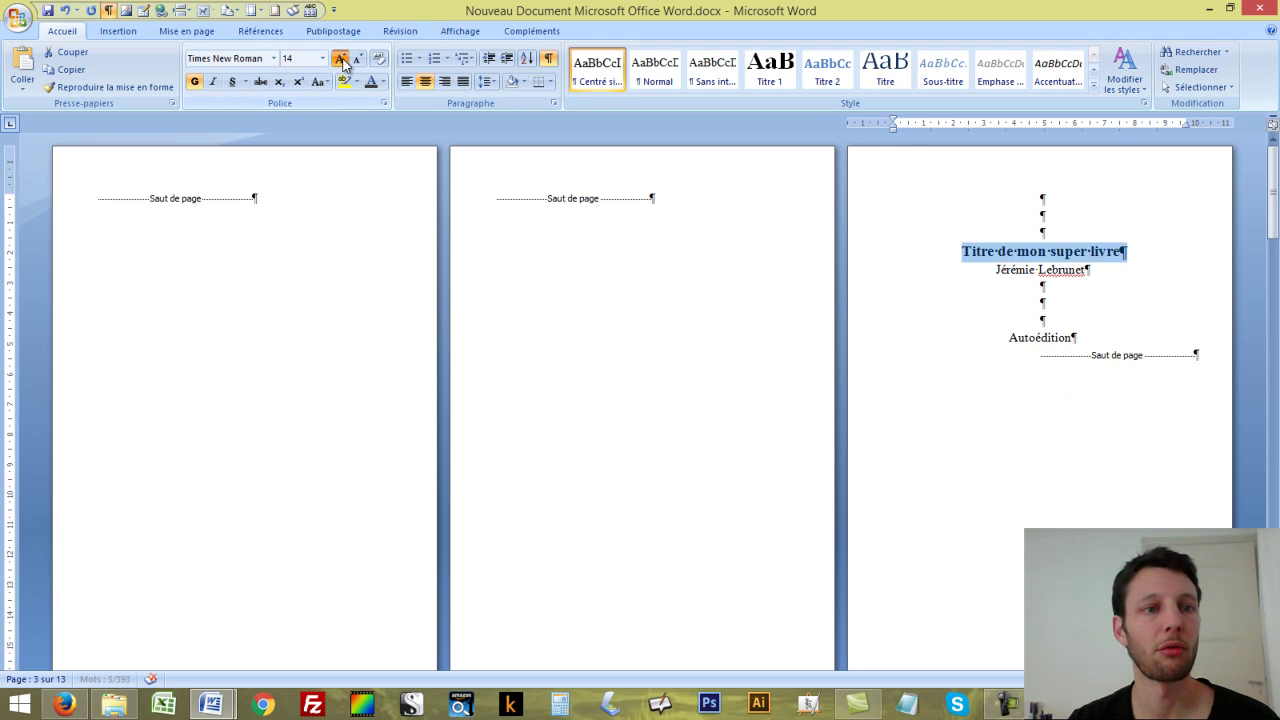
click(341, 58)
click(341, 58)
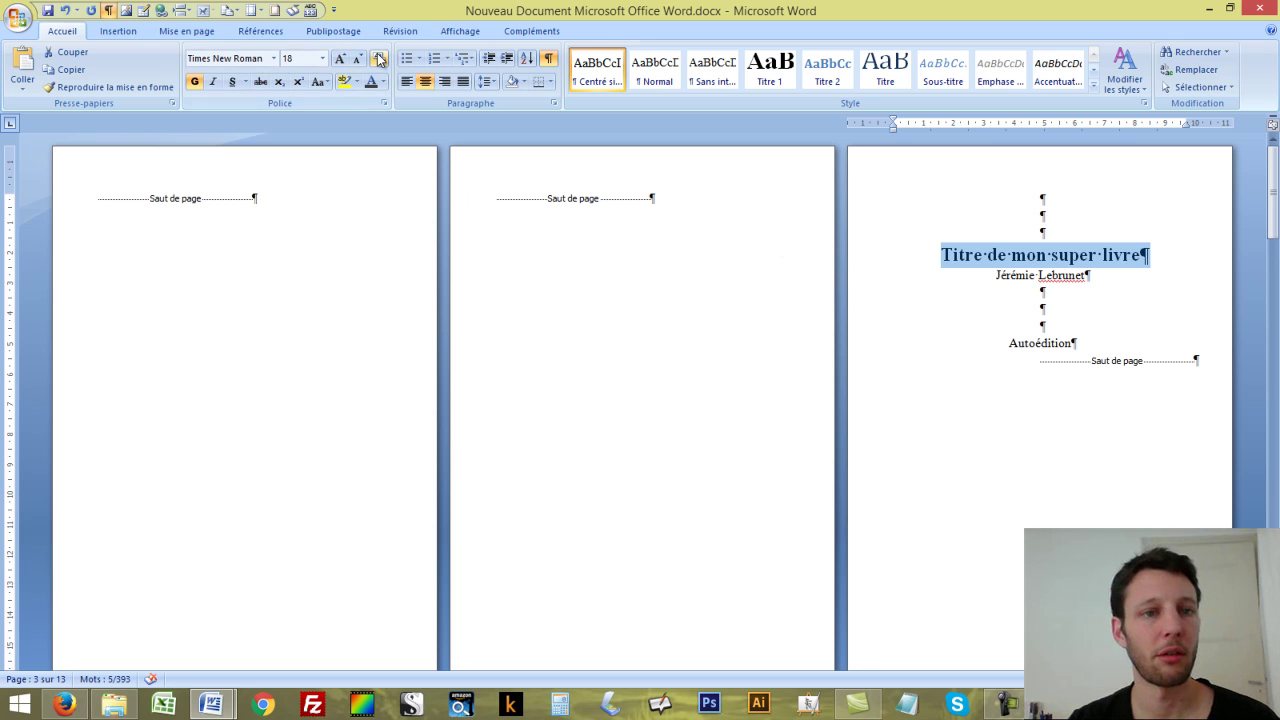
click(341, 58)
click(341, 58)
click(341, 58)
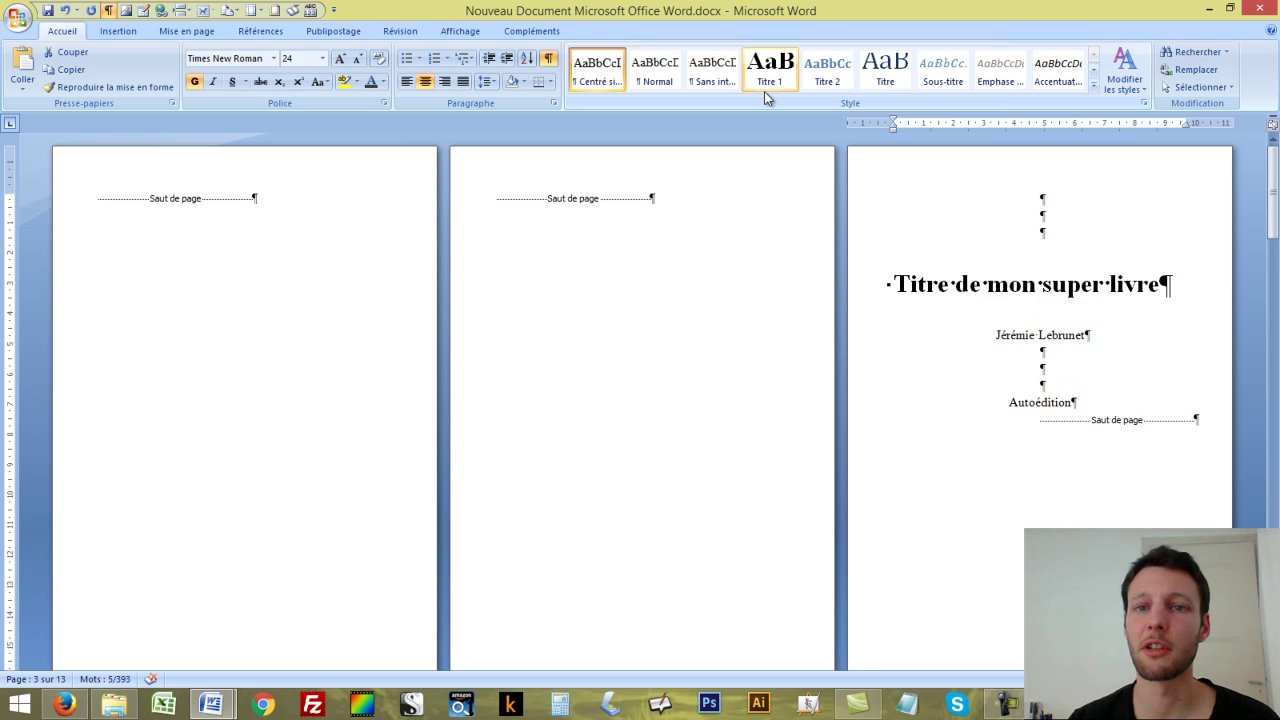
Add a blank line between the title and the author's name, and enough below the name to move Autoédition to the foot of page 3
click(994, 287)
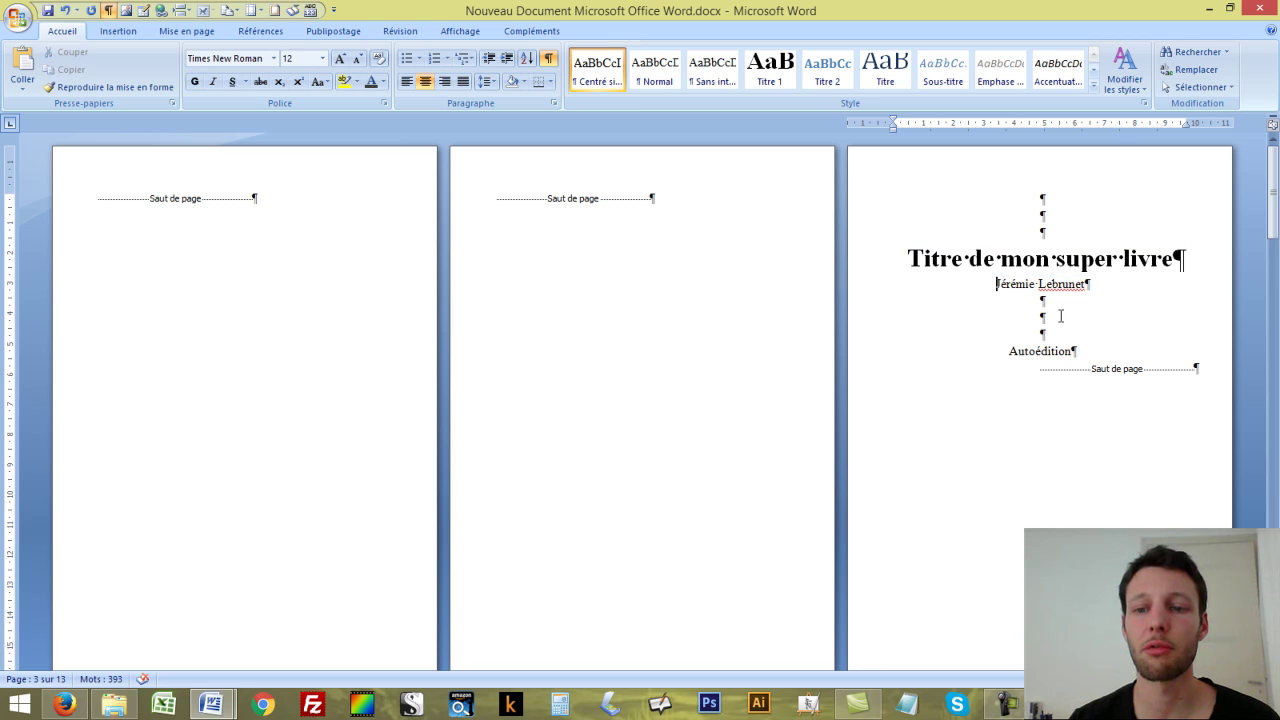
key(Return)
click(1066, 317)
key(Return)
key(Return)
key(Return)
key(Return)
key(Return)
key(Return)
key(Return)
key(Return)
key(Return)
key(Return)
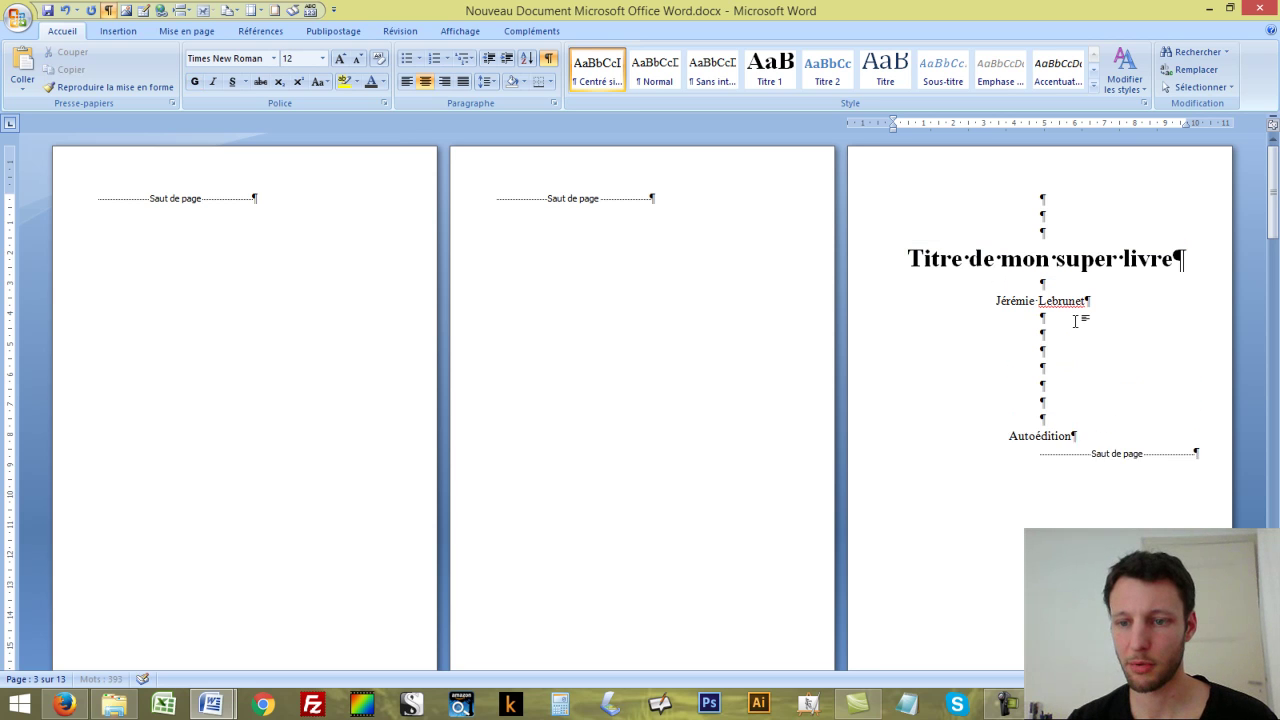
key(Return)
key(Return)
key(Return)
key(Return)
key(Return)
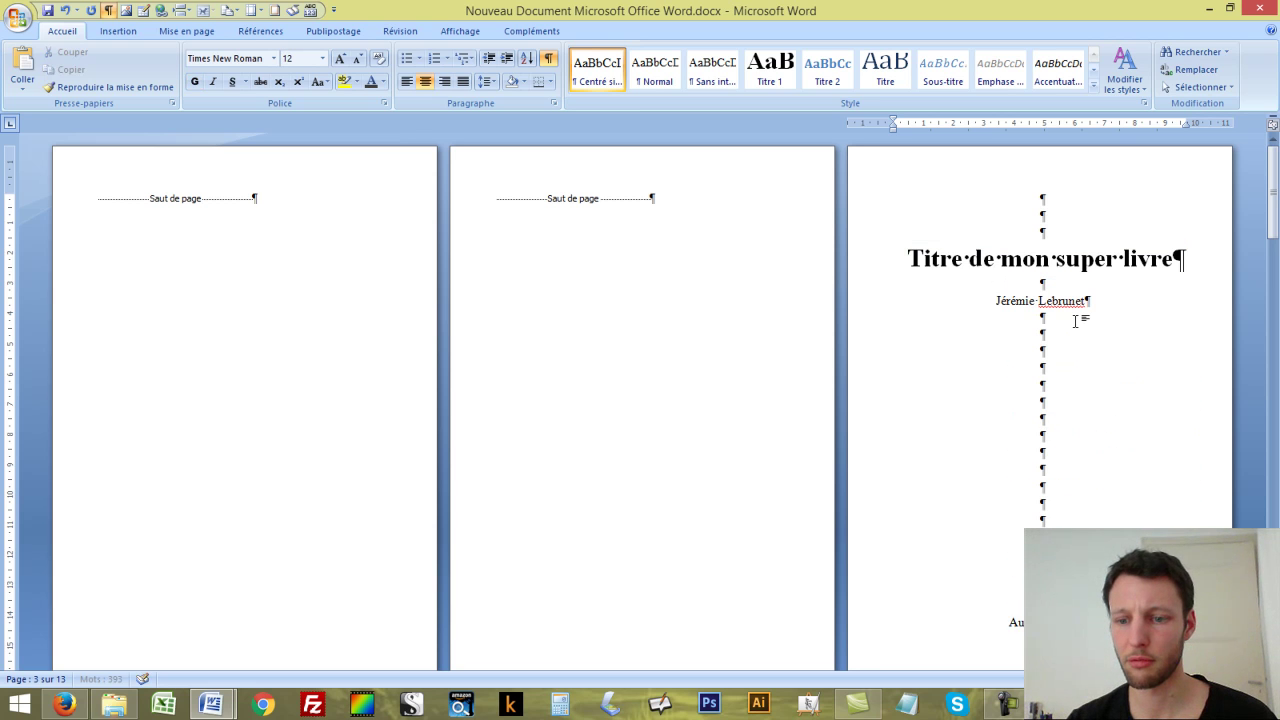
scroll(1075, 320, down, 4)
key(Return)
Insert blank lines above the ISBN and copyright lines to move them to the foot of page 4, keeping the page break on that page
scroll(357, 318, down, 8)
click(357, 318)
key(Return)
key(Return)
key(Return)
key(Return)
key(Return)
key(Return)
key(Return)
key(Return)
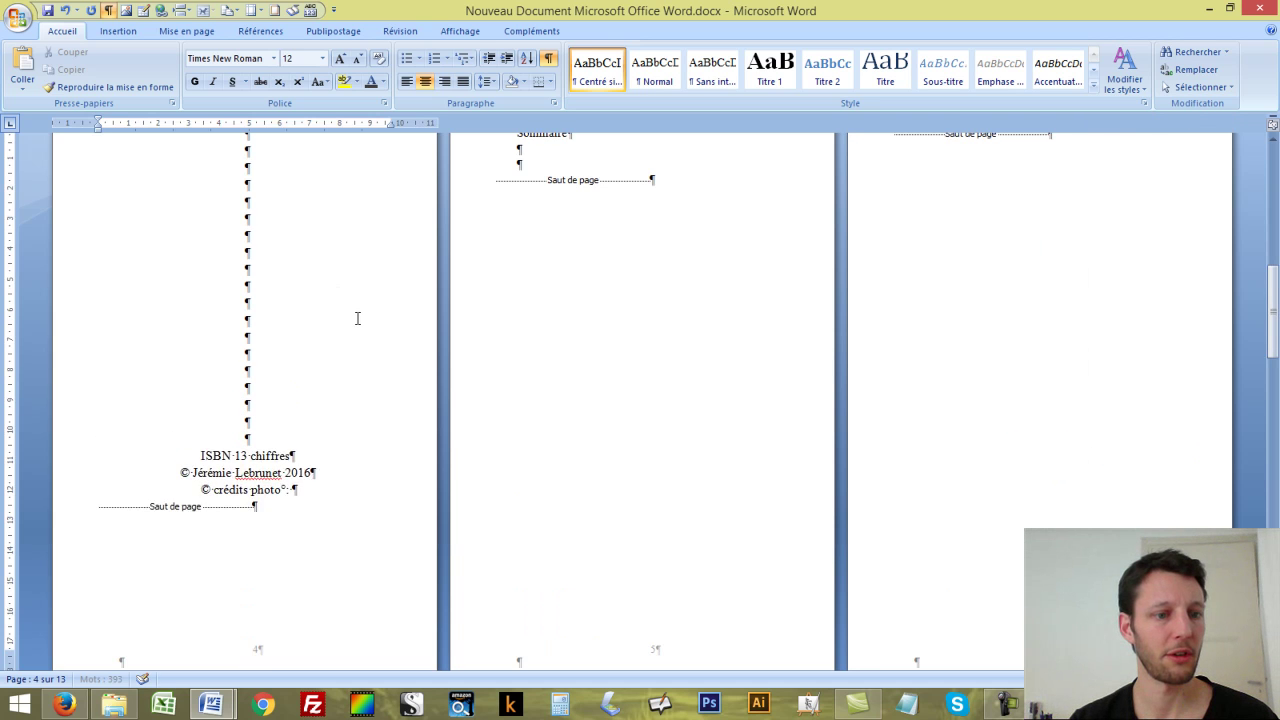
key(Return)
key(Return)
key(Return)
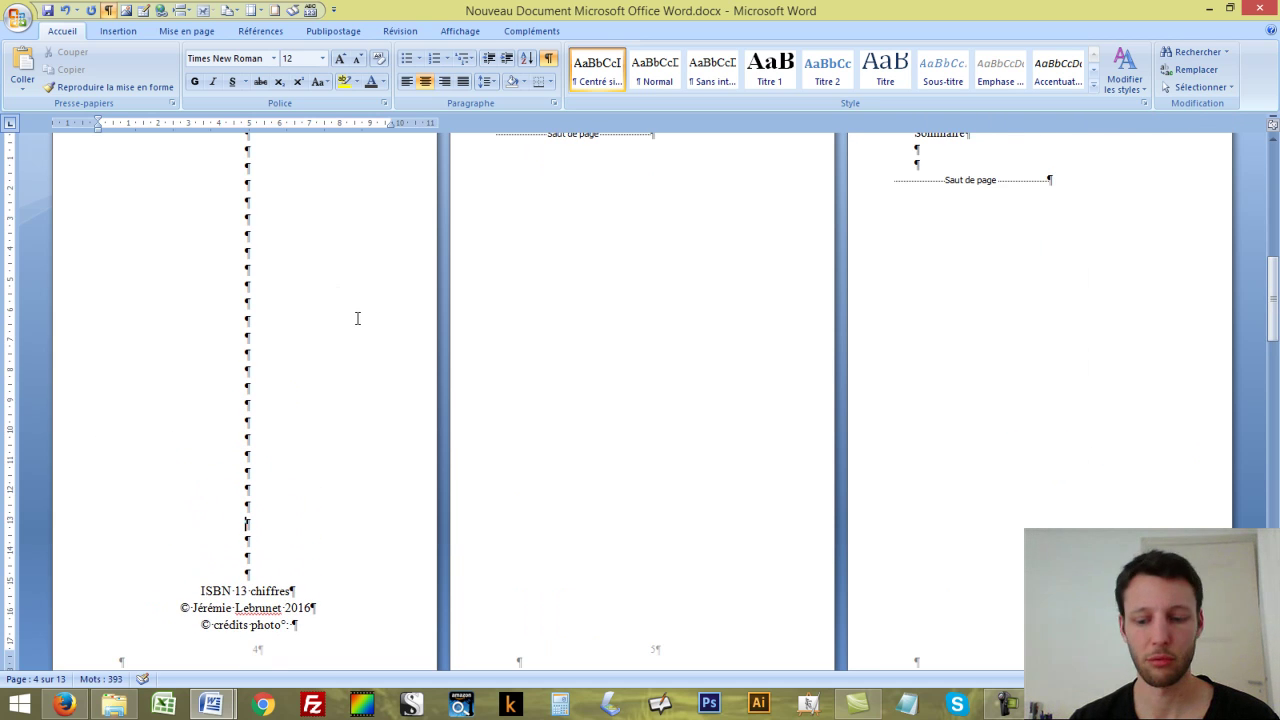
key(BackSpace)
Apply the Titre 1 style to the Sommaire heading on page 5
scroll(276, 341, up, 4)
click(472, 366)
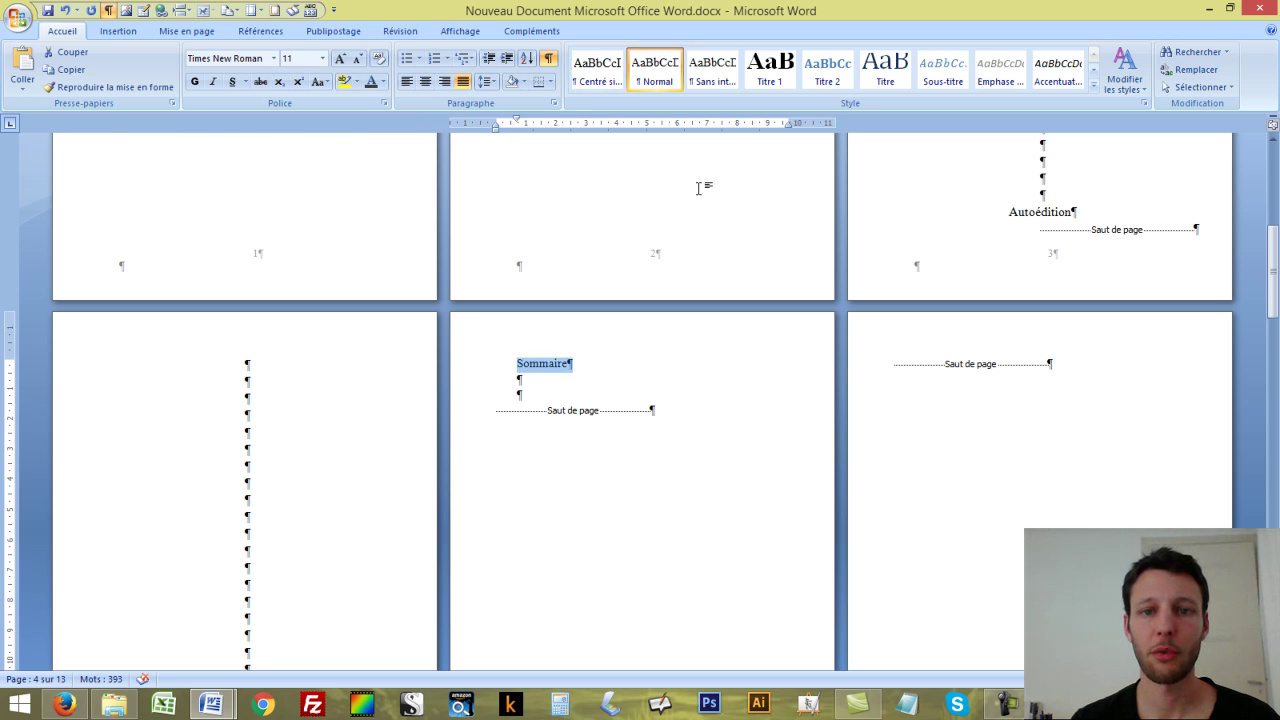
click(770, 72)
click(632, 418)
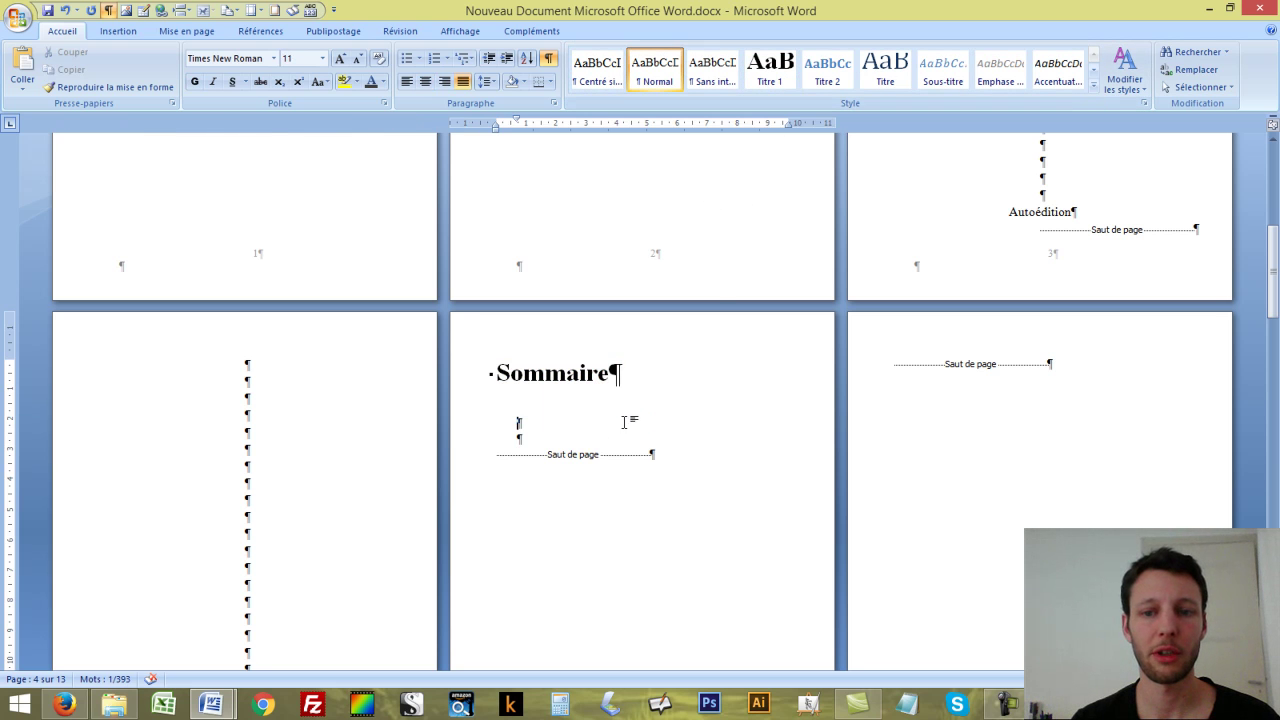
Place the insertion point at the end of the body text line under Chapitre 2
scroll(637, 415, down, 10)
scroll(637, 415, down, 10)
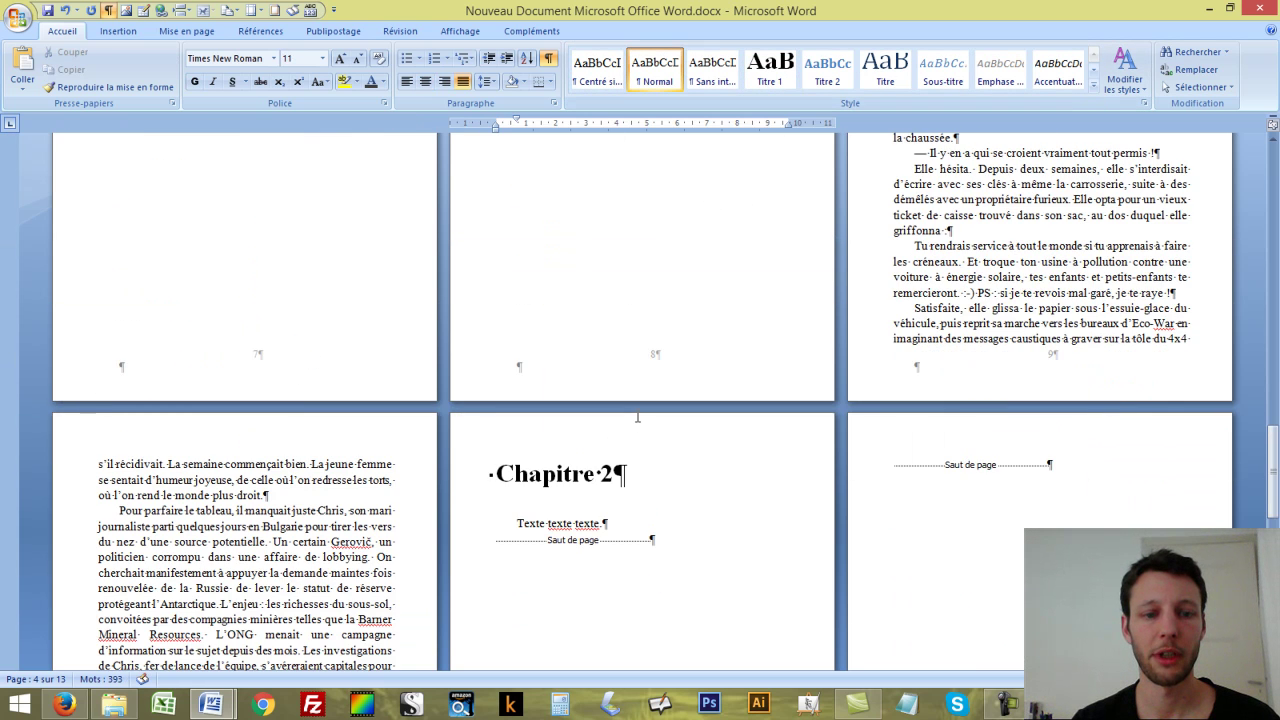
click(538, 295)
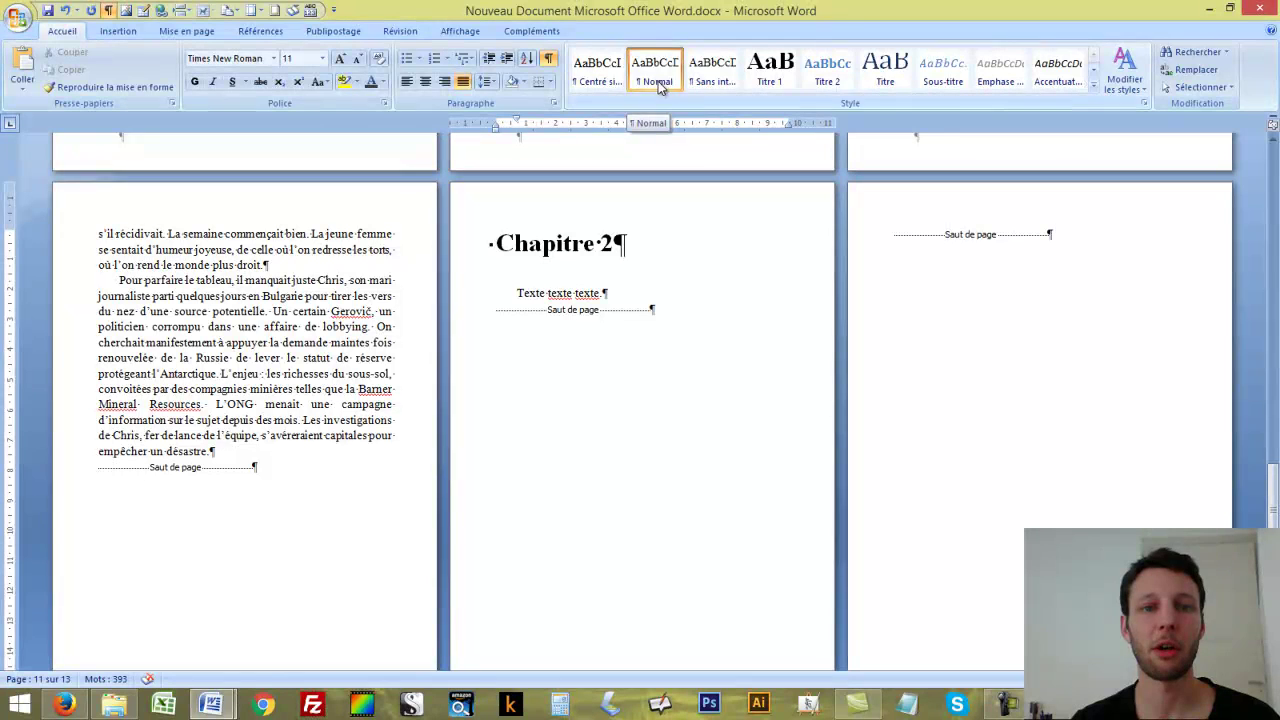
right_click(830, 80)
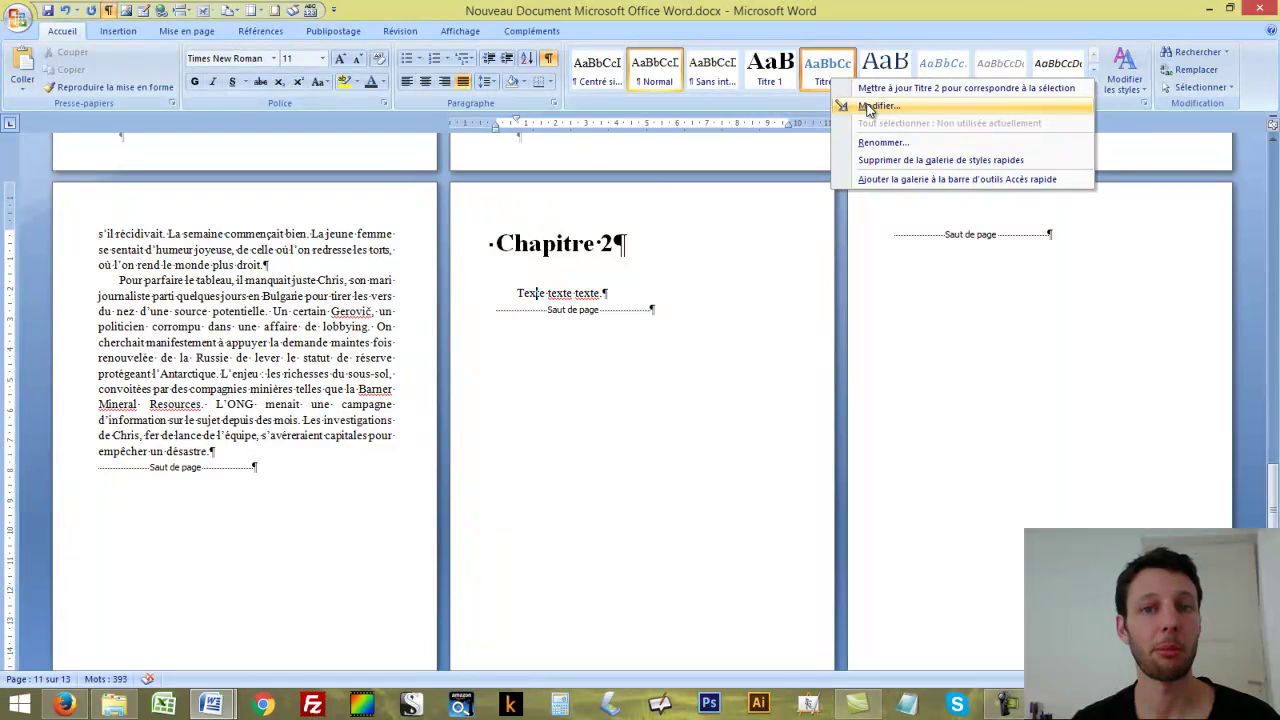
key(Escape)
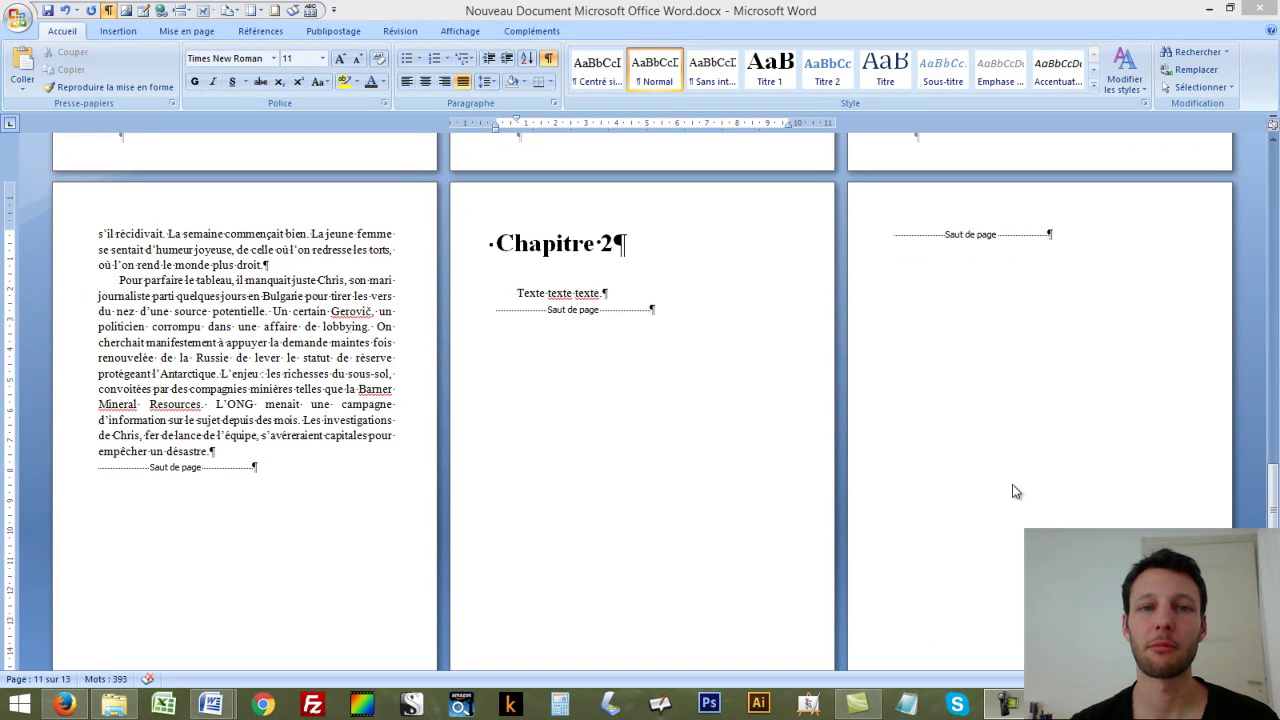
click(615, 291)
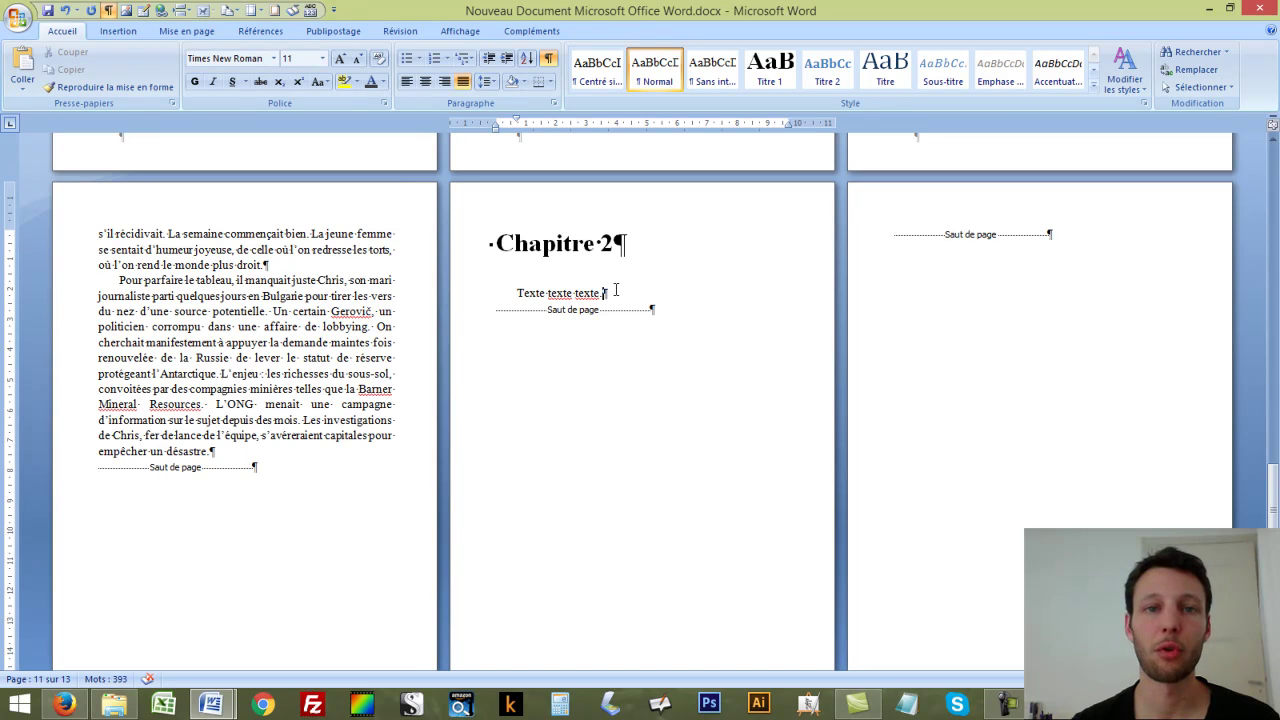
Locate image_a_inserer_500.jpg in the Vidéo CreateSpace folder and open it in PhotoFiltre
click(135, 708)
click(474, 160)
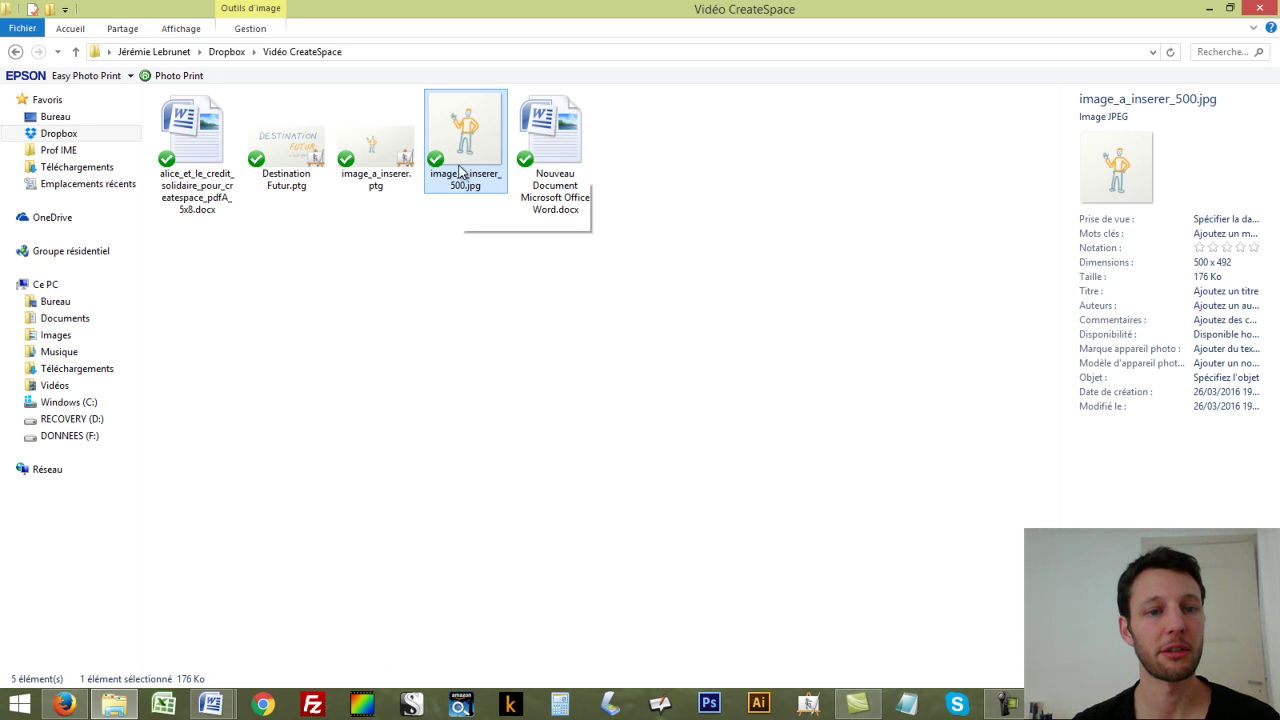
click(364, 706)
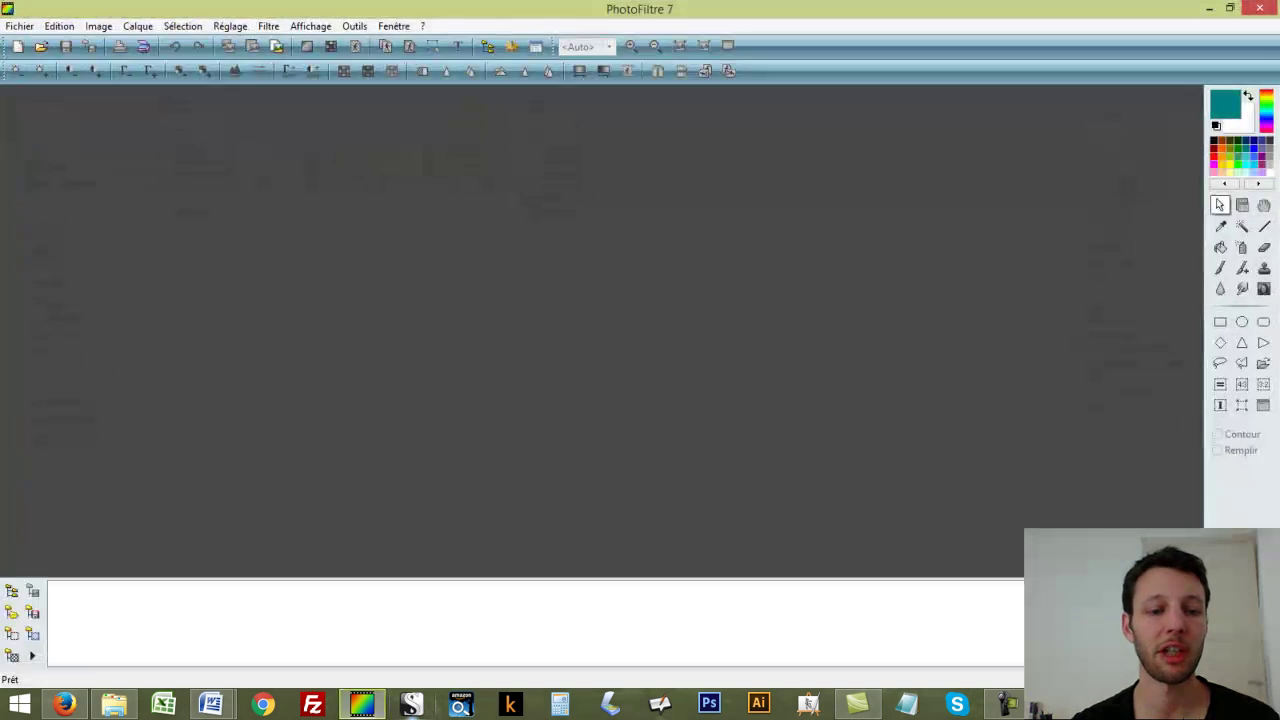
click(41, 46)
click(553, 231)
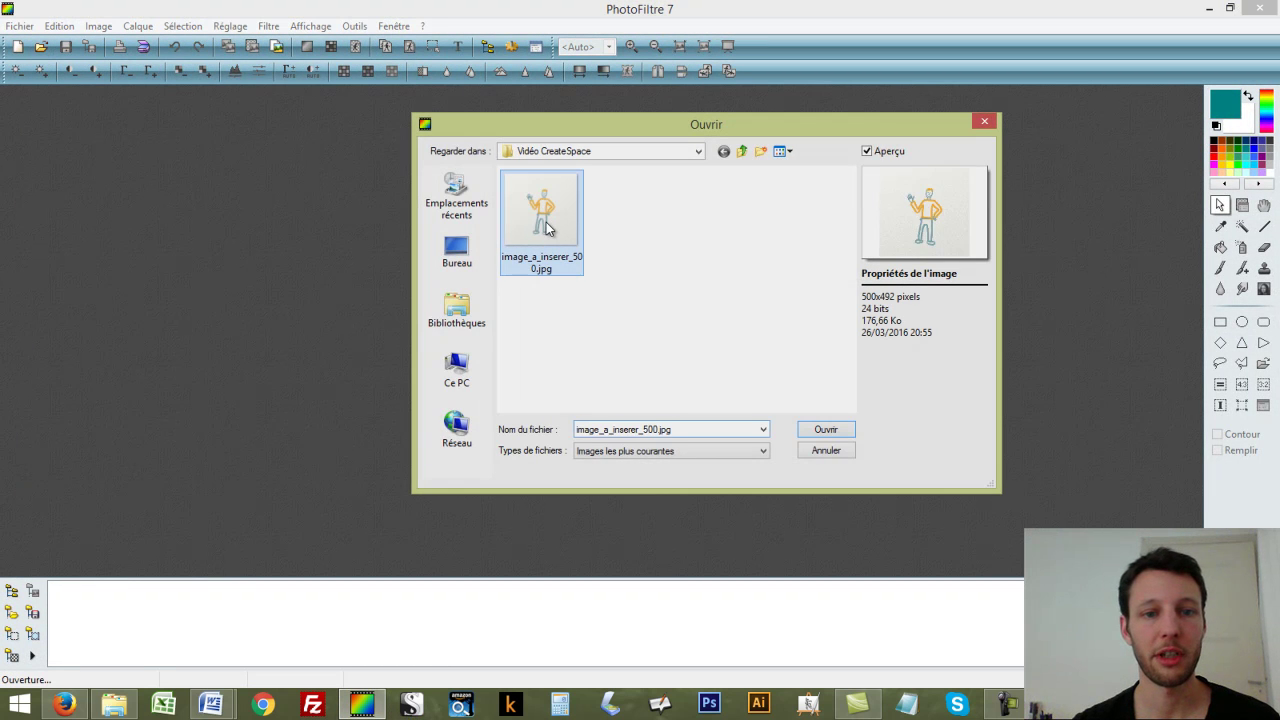
click(827, 431)
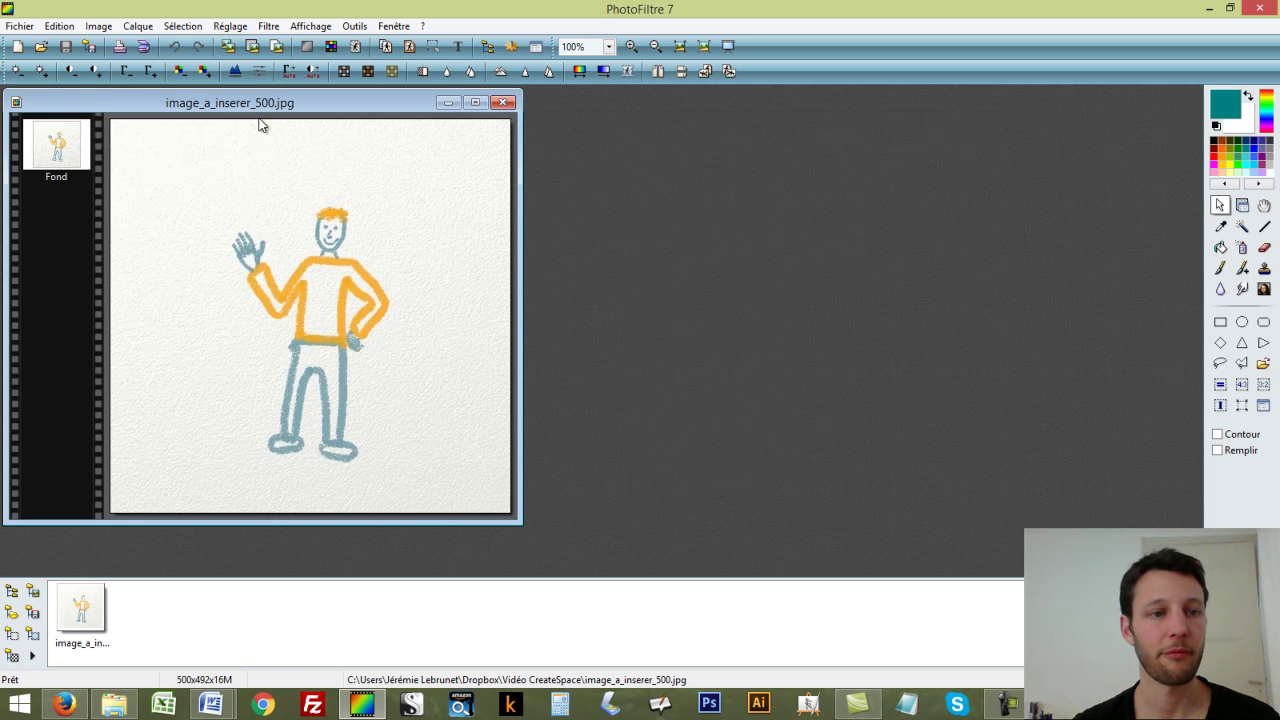
Check the image's resolution in its size settings, cancel without changing it, and close the image and PhotoFiltre
click(100, 26)
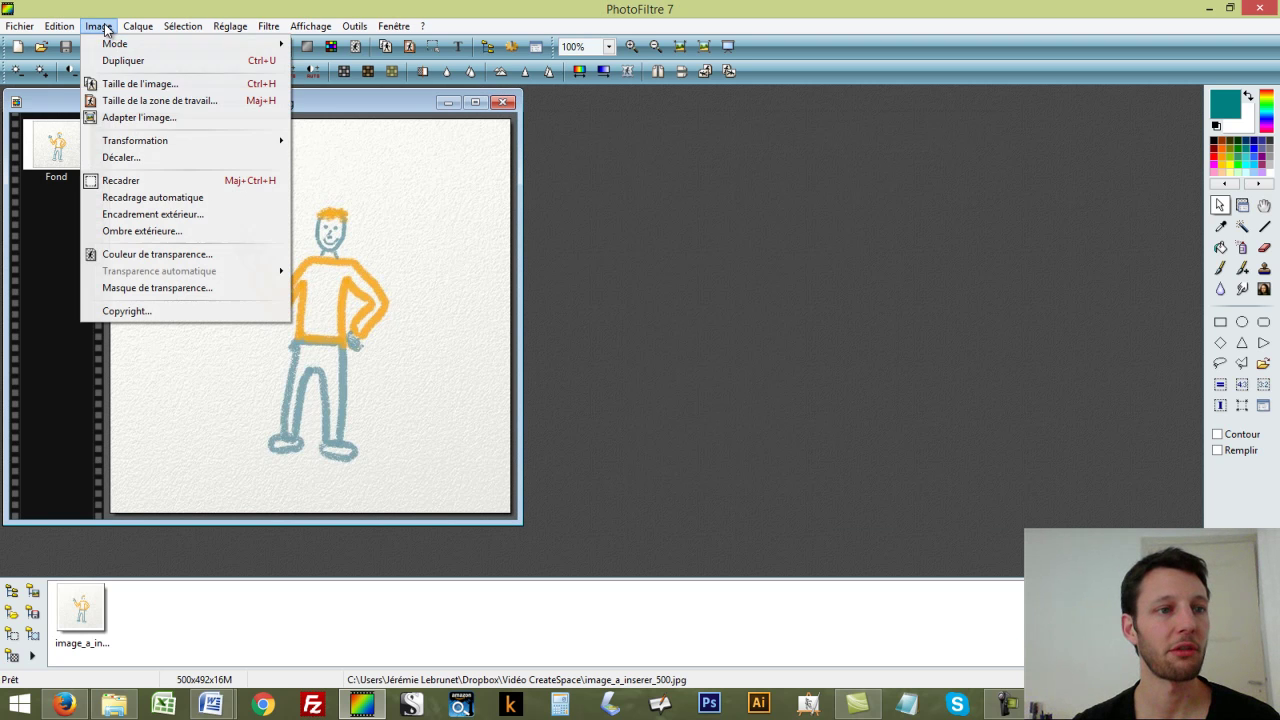
click(135, 84)
drag(686, 326, 652, 326)
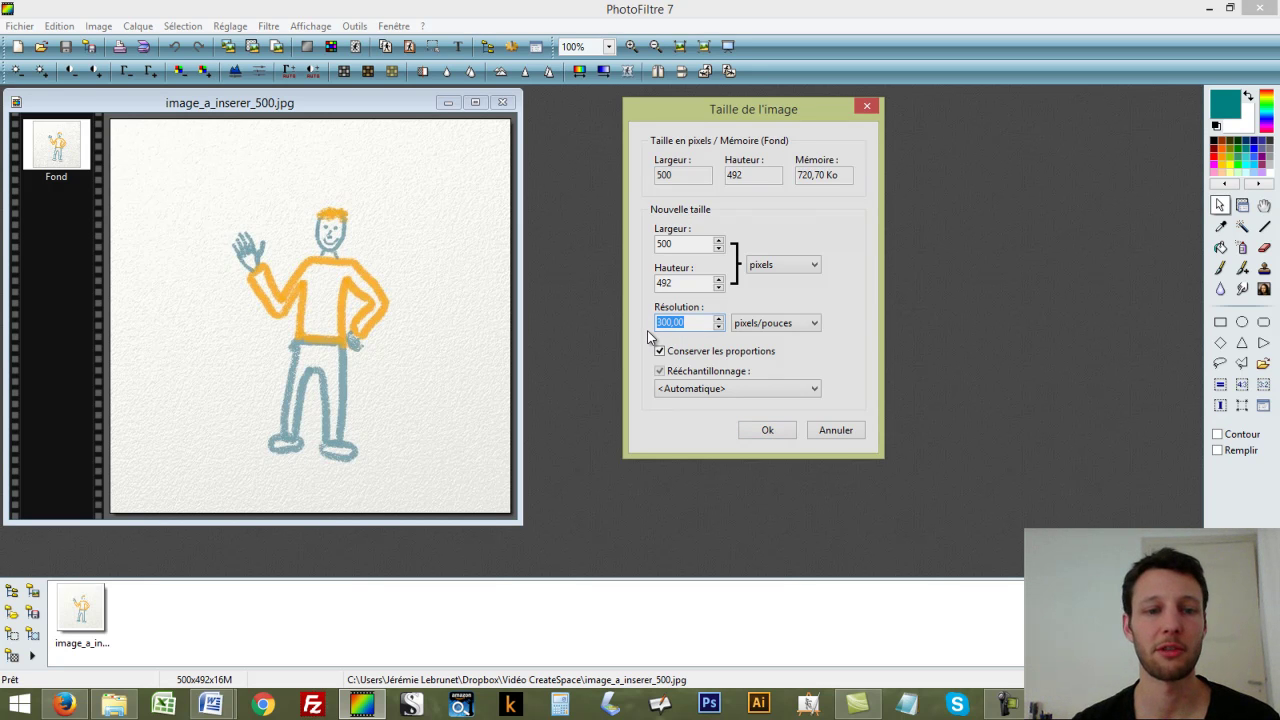
click(834, 431)
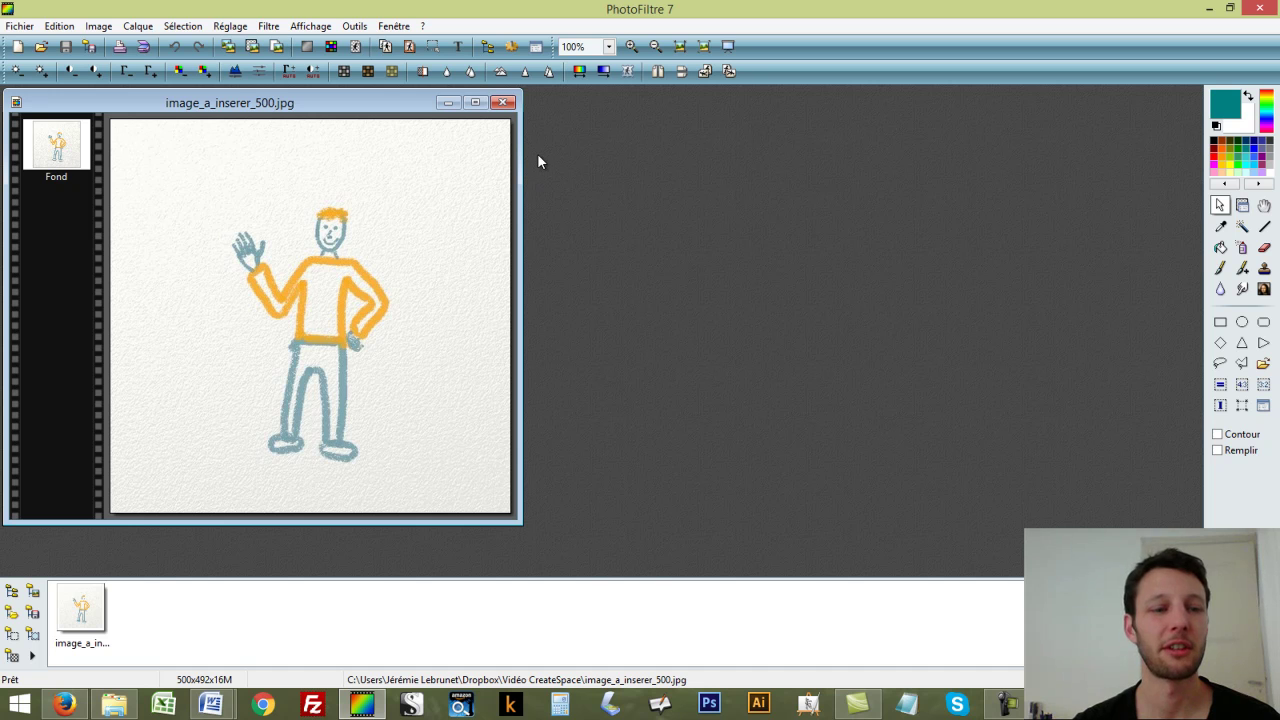
click(503, 102)
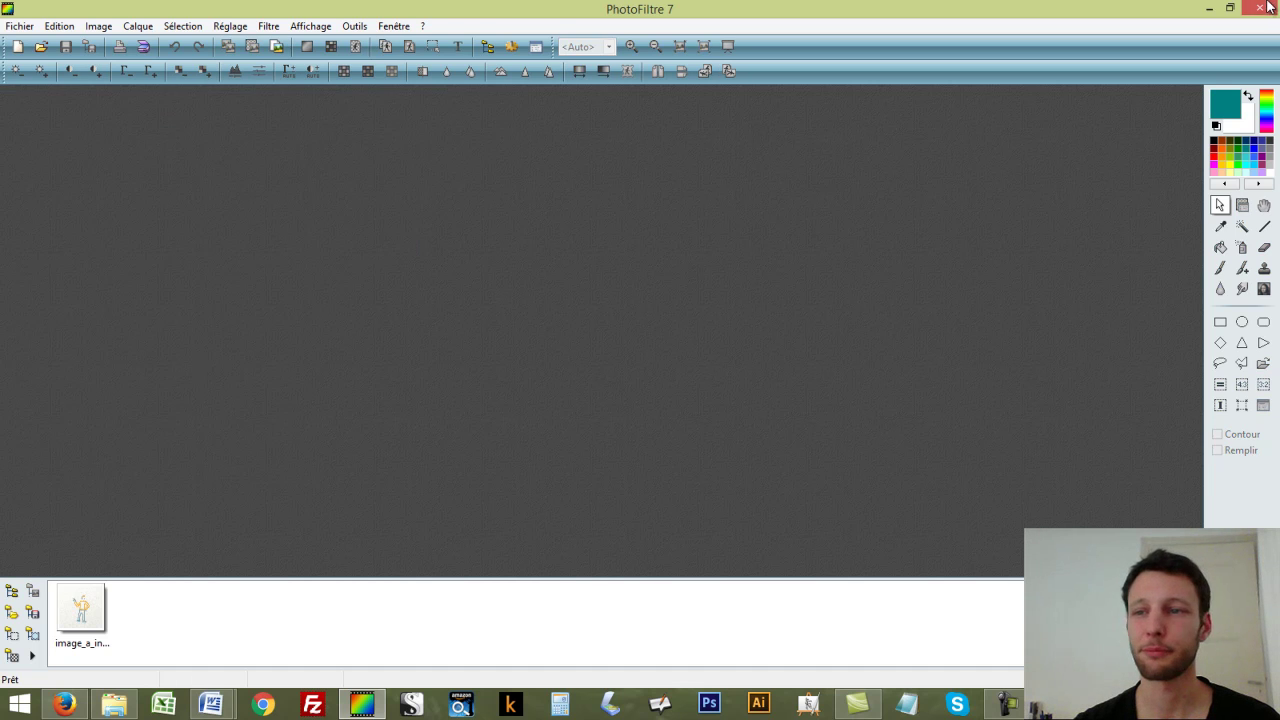
click(1268, 8)
Return to Word and insert image_a_inserer_500.jpg on a new line below the Chapitre 2 text, wrapped as Aligné sur le texte
mouse_move(210, 704)
click(164, 593)
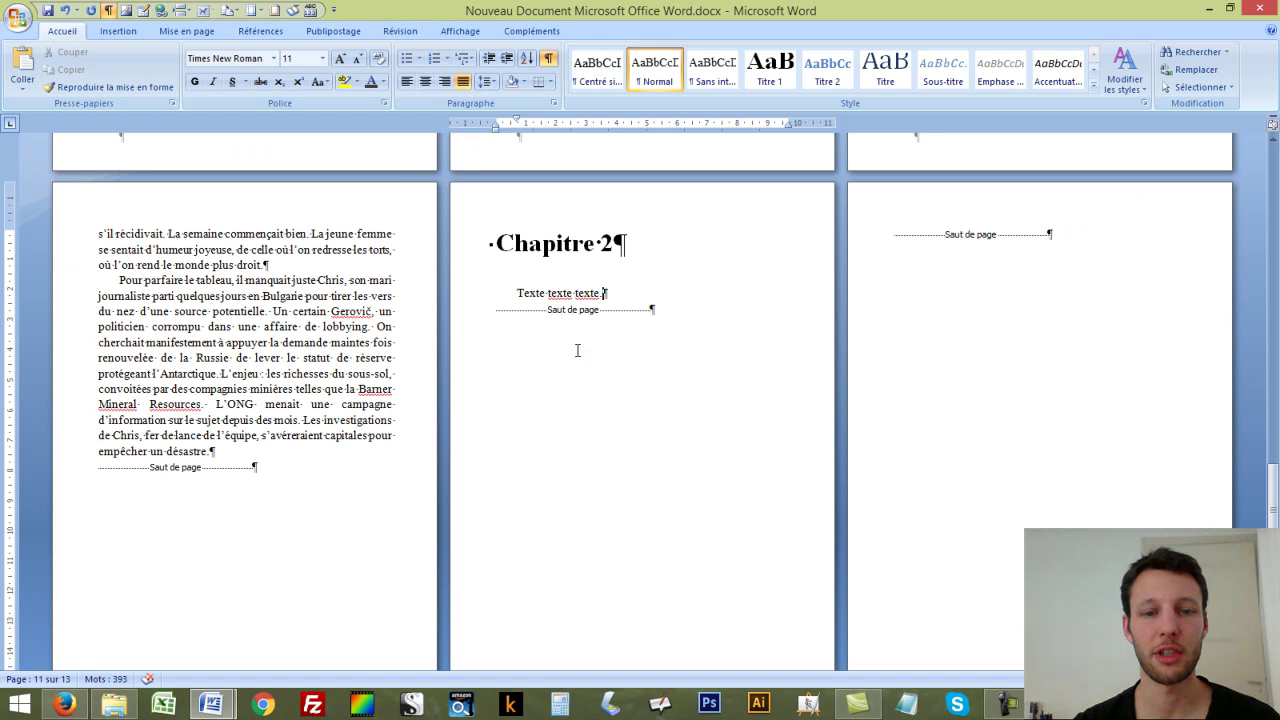
key(Return)
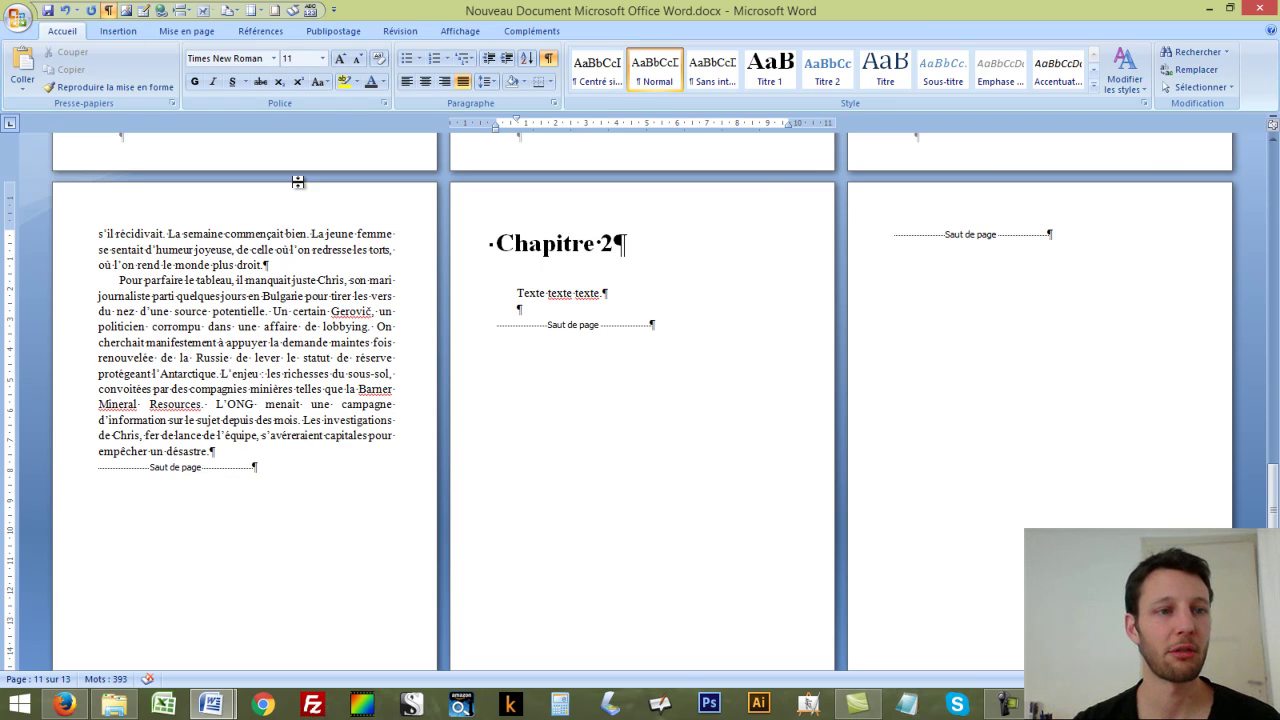
click(126, 10)
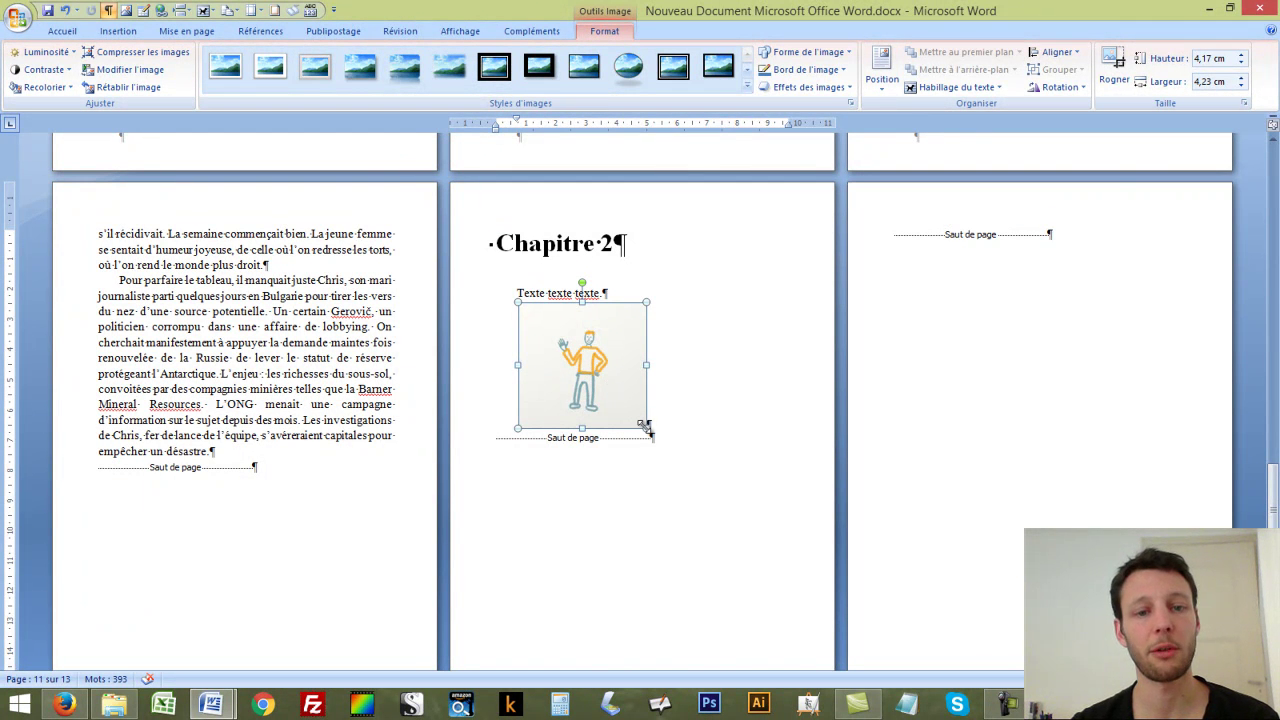
click(996, 88)
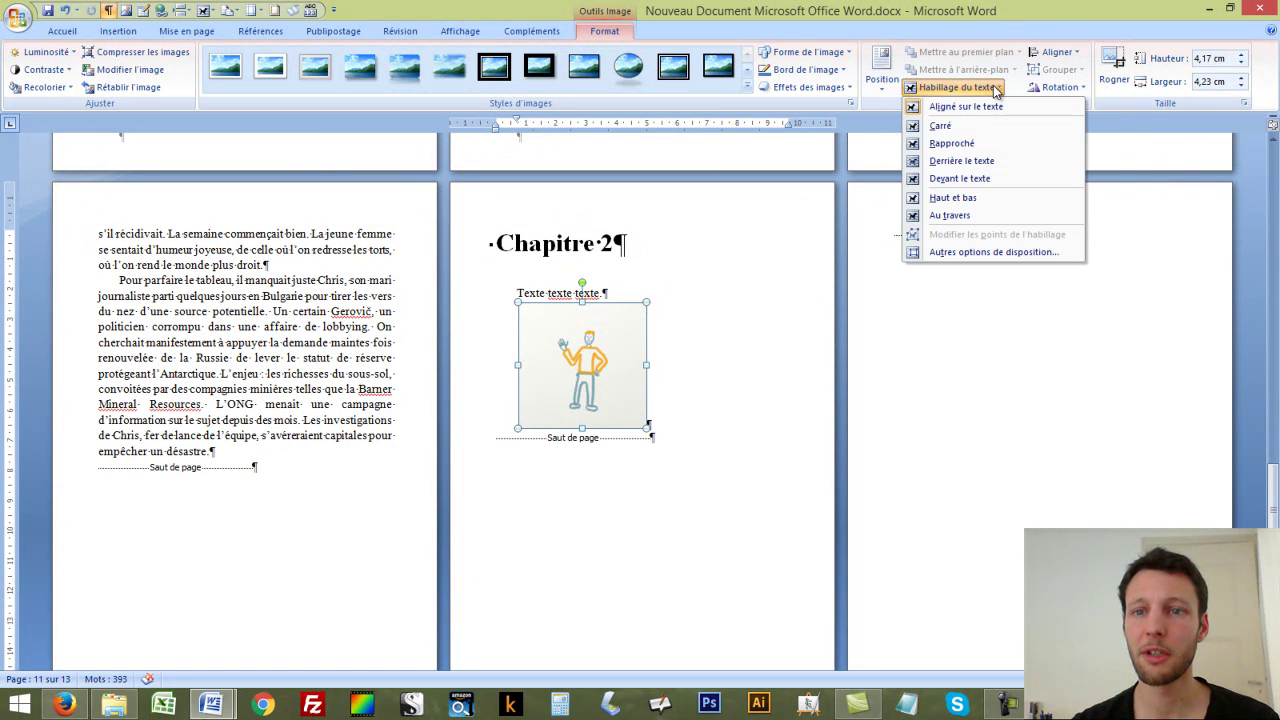
click(944, 106)
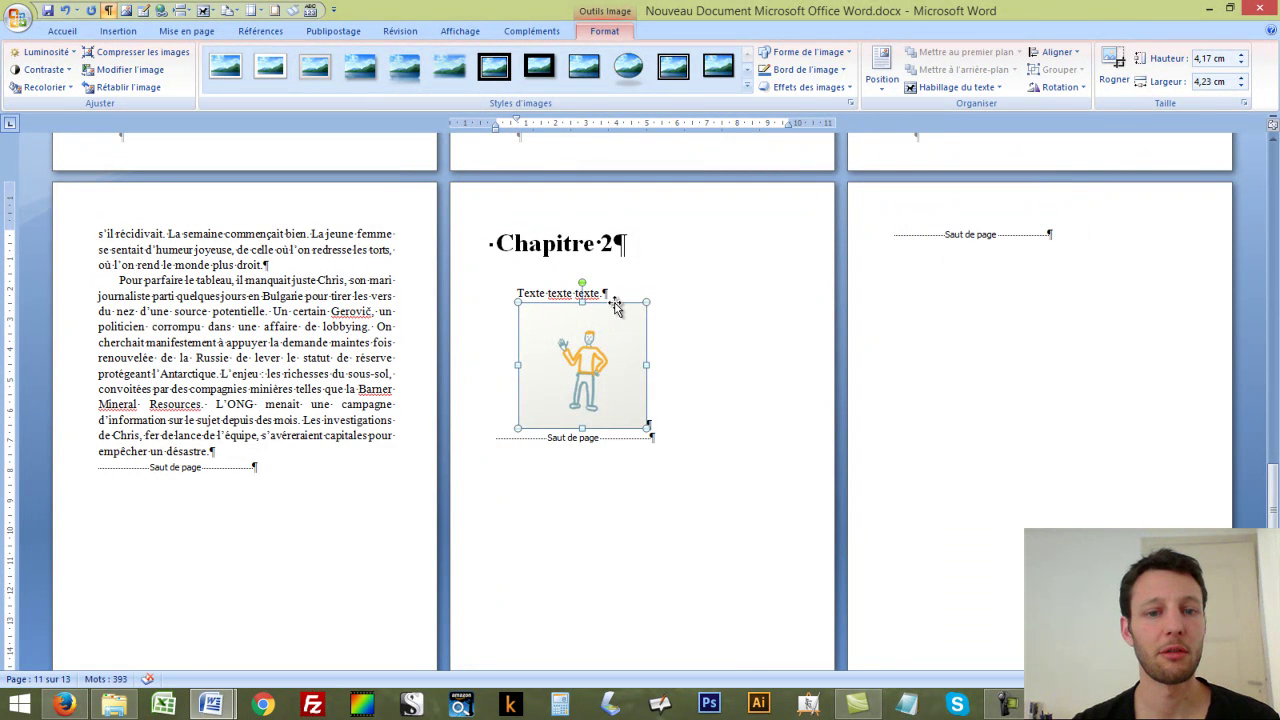
Add a blank line above and below the Chapitre 2 image, followed by a new line reading "Texte."
click(618, 293)
key(Return)
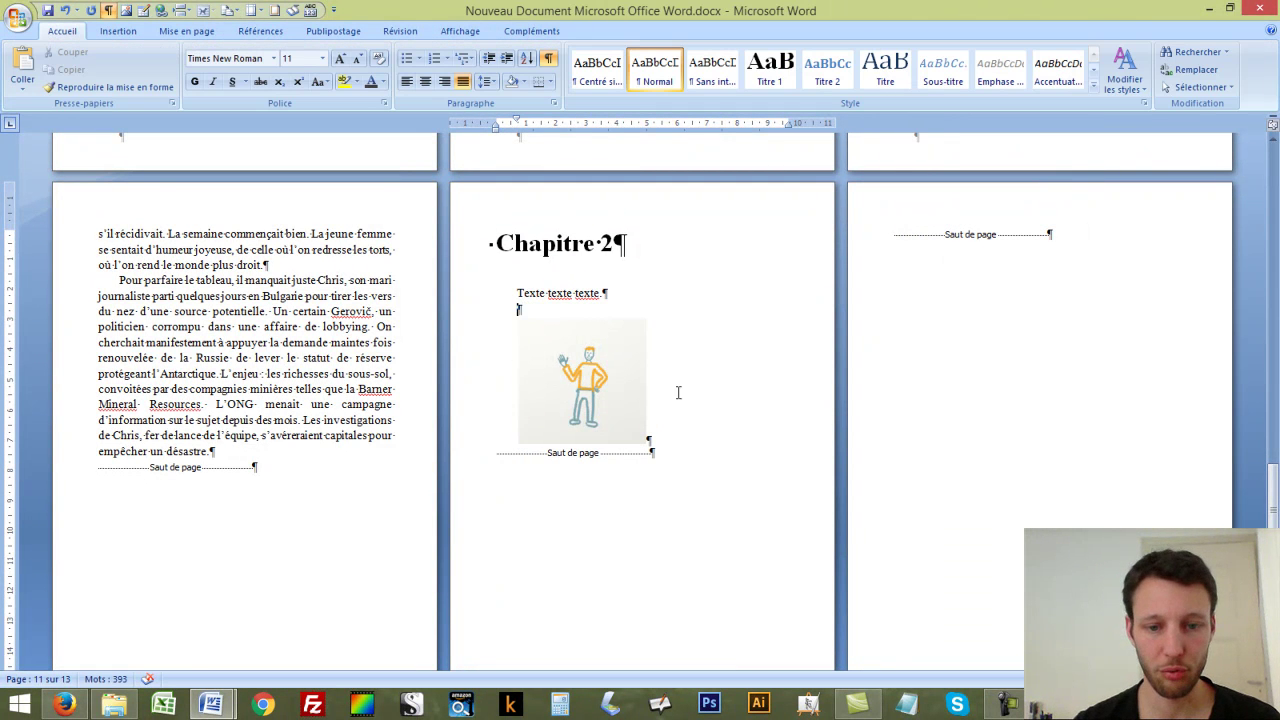
click(687, 441)
key(Return)
key(Return)
text(Texte.)
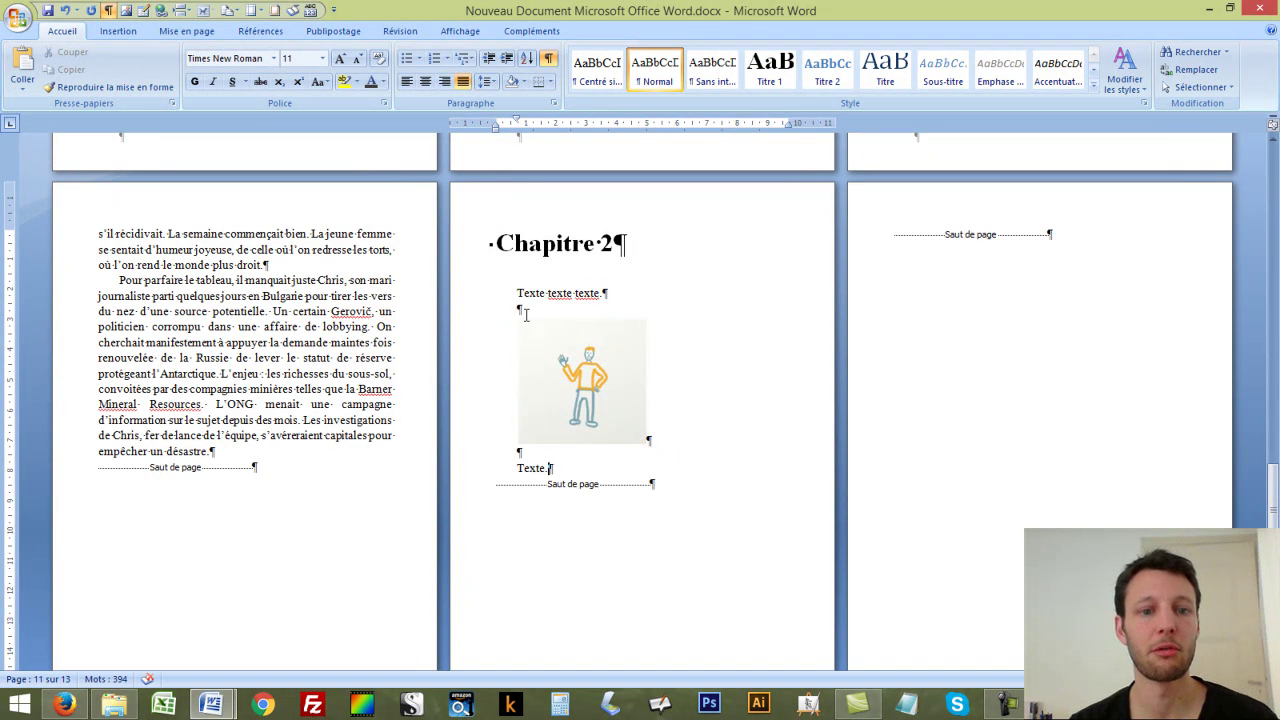
Centre the Chapitre 2 image by applying the Centré simple style to it
click(603, 380)
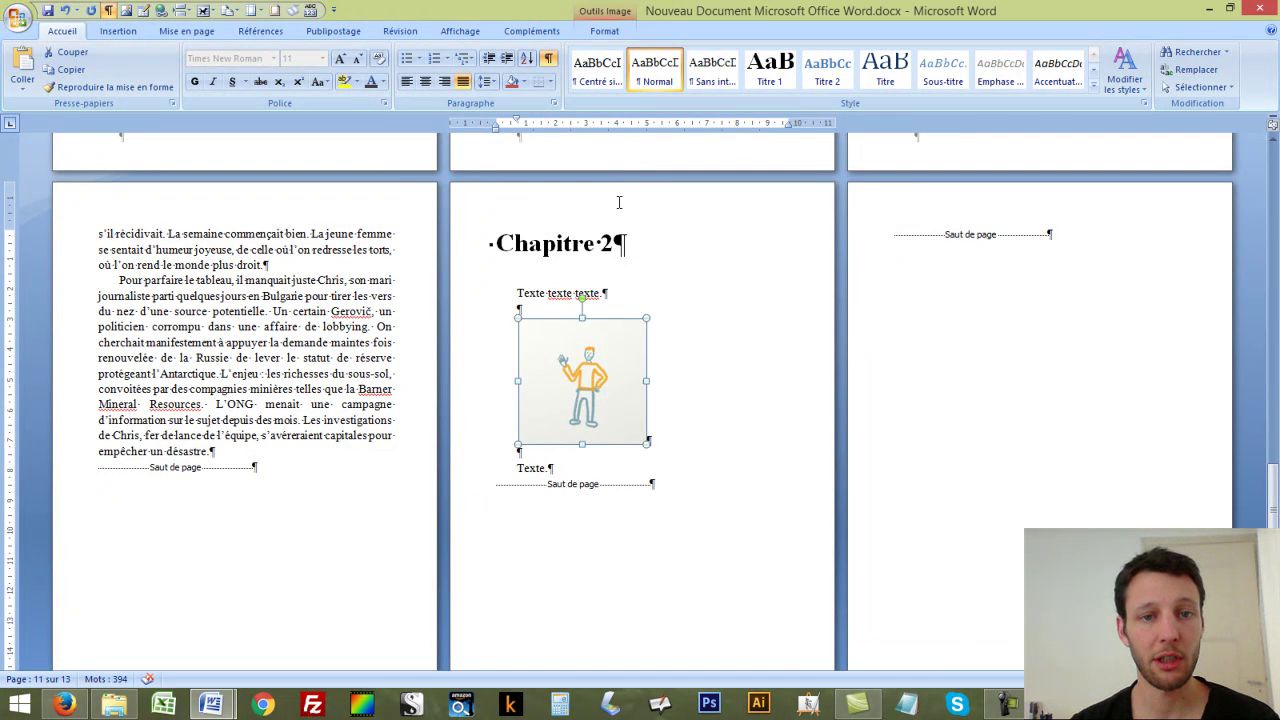
click(600, 72)
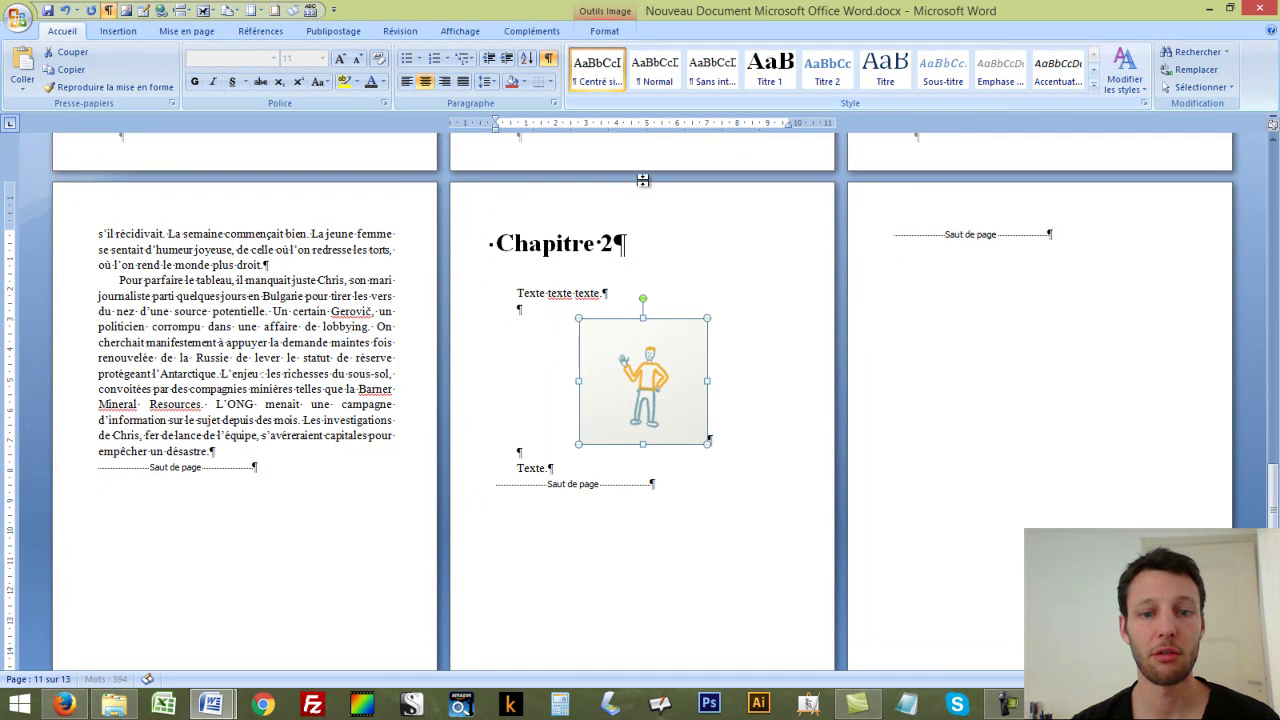
click(616, 293)
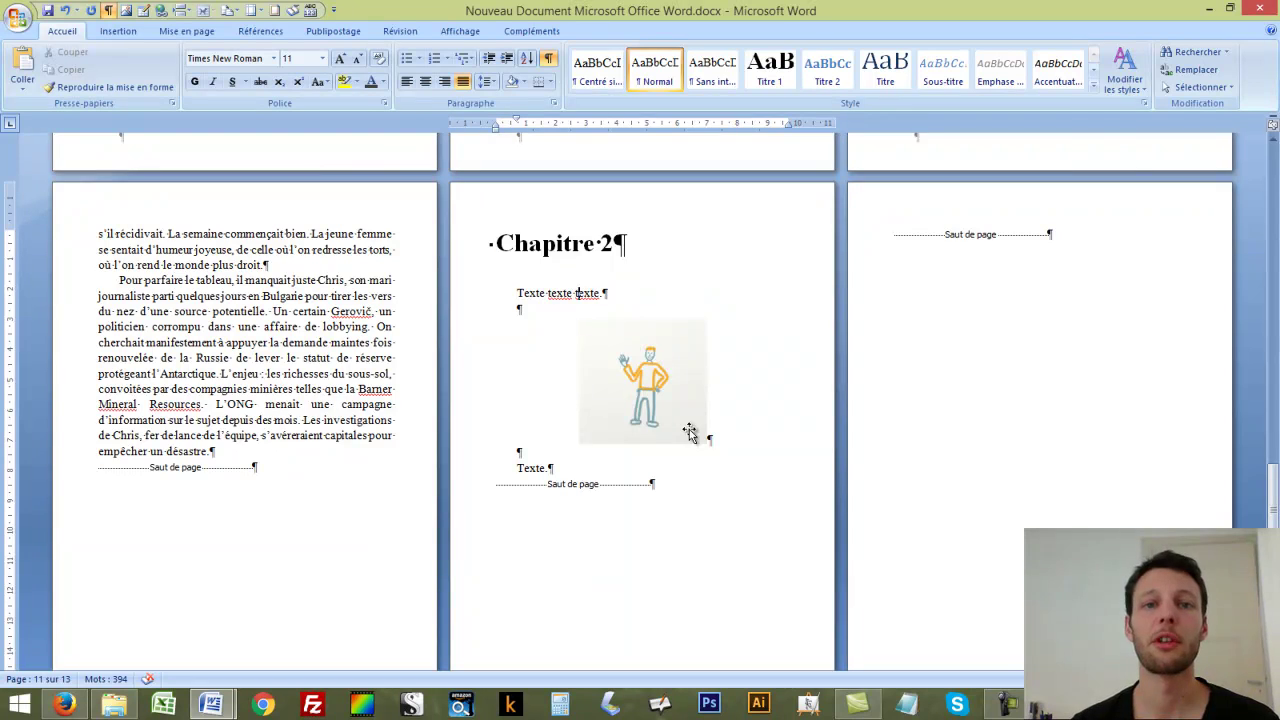
Insert two page breaks after the Chapitre 3 text and write "Un mot de l'auteur" with "Si vous avez aimé ce livre…" below it
scroll(689, 432, down, 8)
scroll(689, 432, up, 3)
click(257, 457)
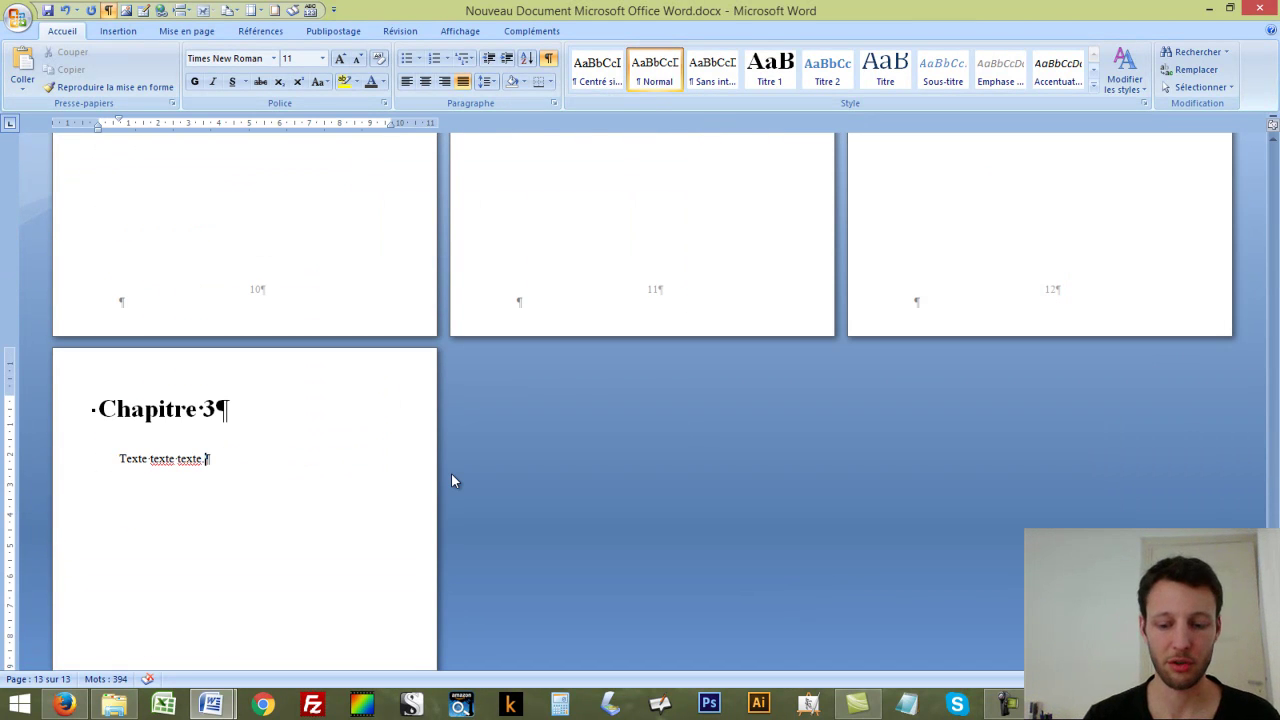
key(ctrl+Return)
key(ctrl+Return)
text(U)
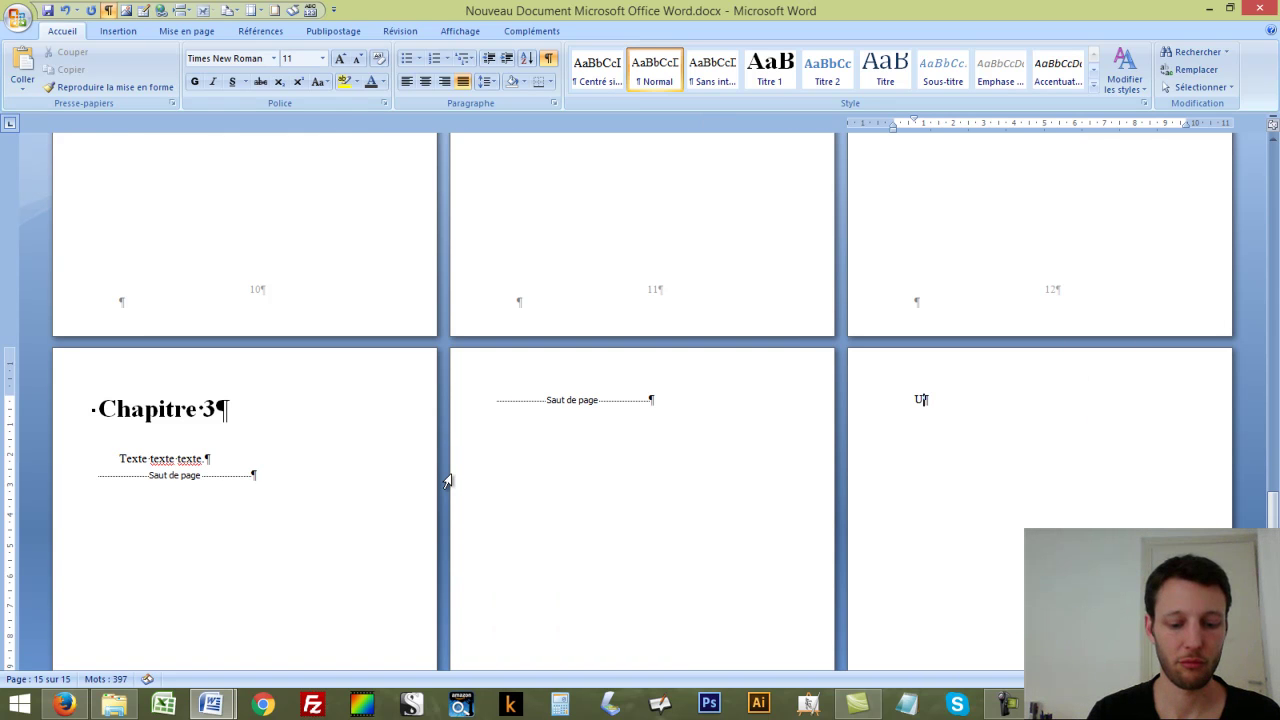
text(n mot de l'a)
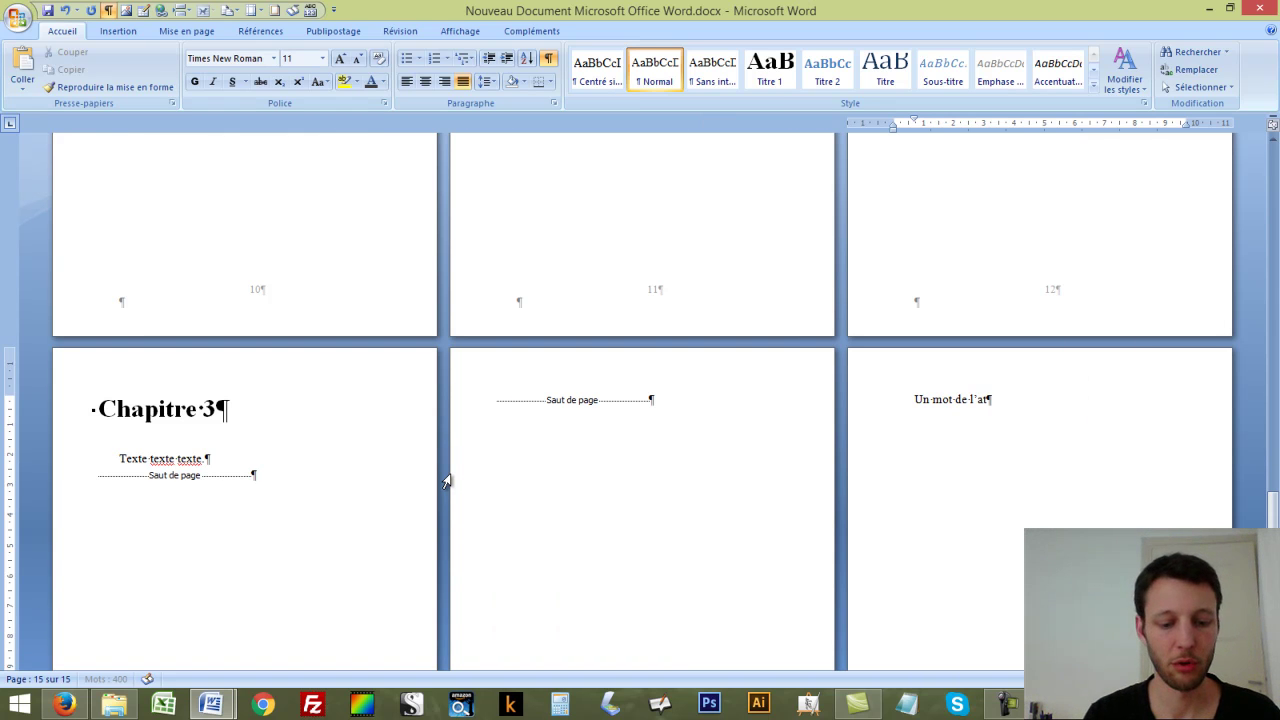
text(uteur)
key(Return)
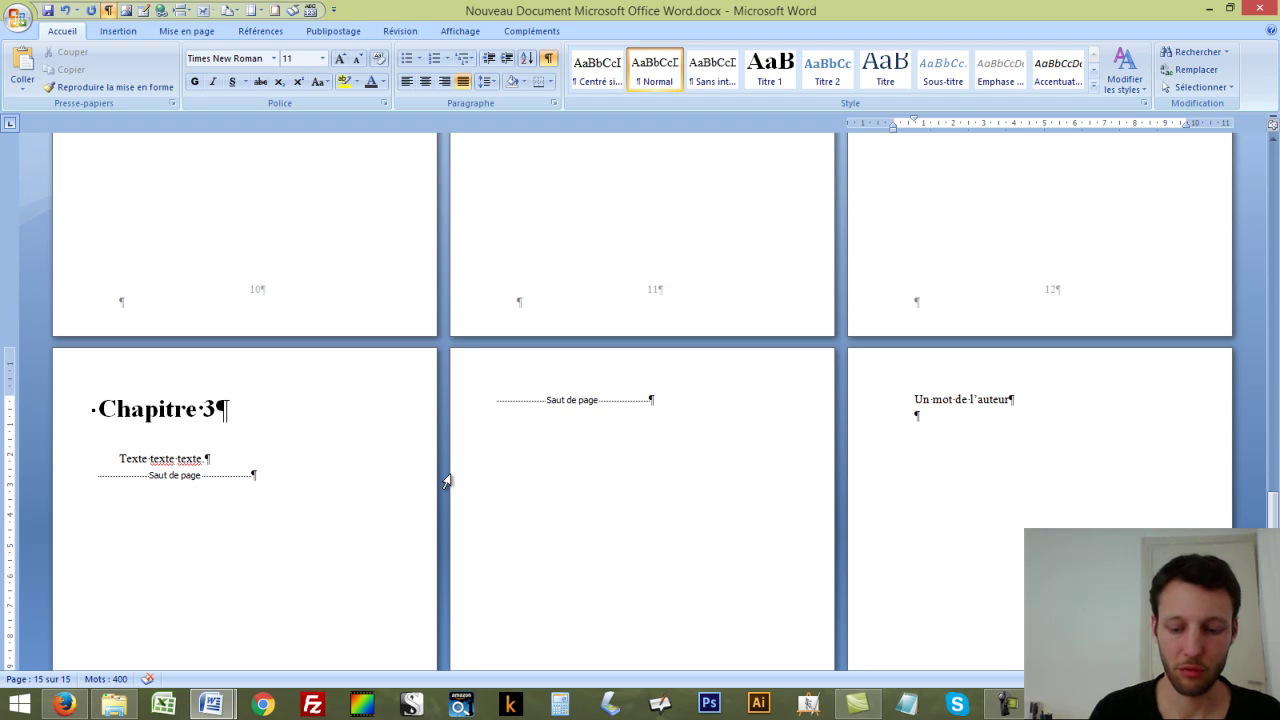
text(Si vous avez aimé ce livre…)
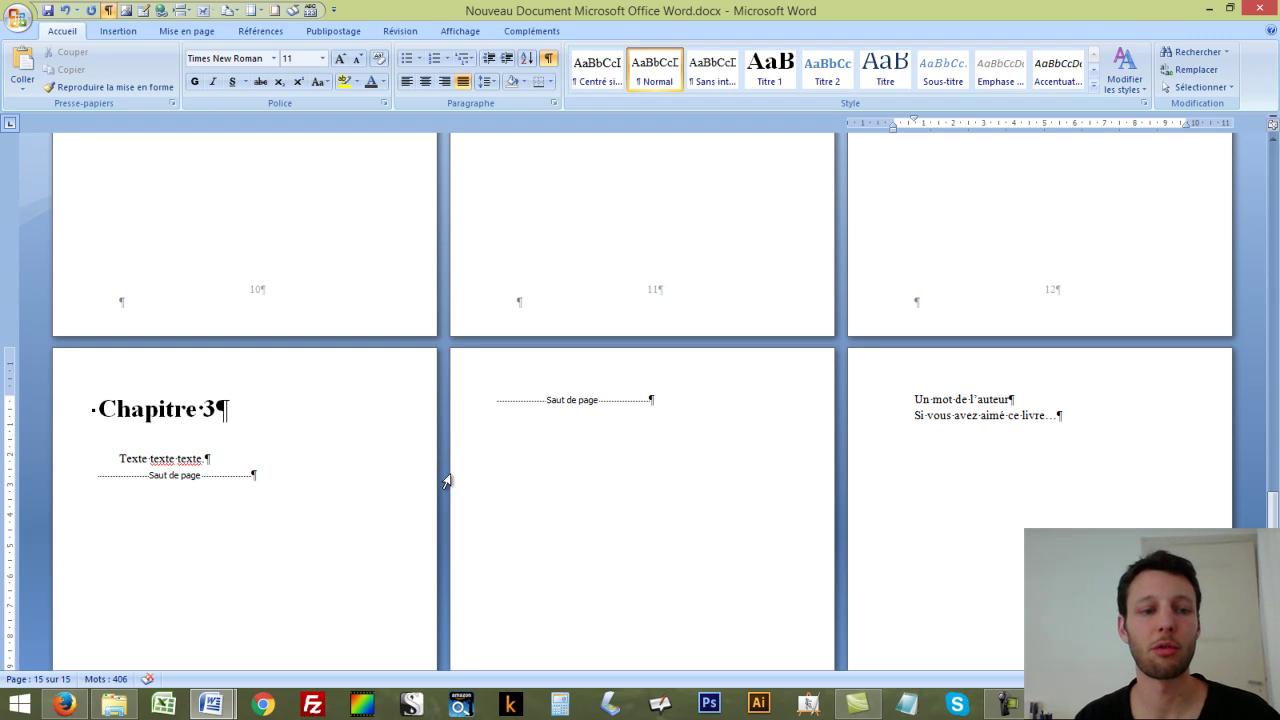
Add a Bibliographie page and a Remerciements page, each preceded by two page breaks
key(ctrl+v)
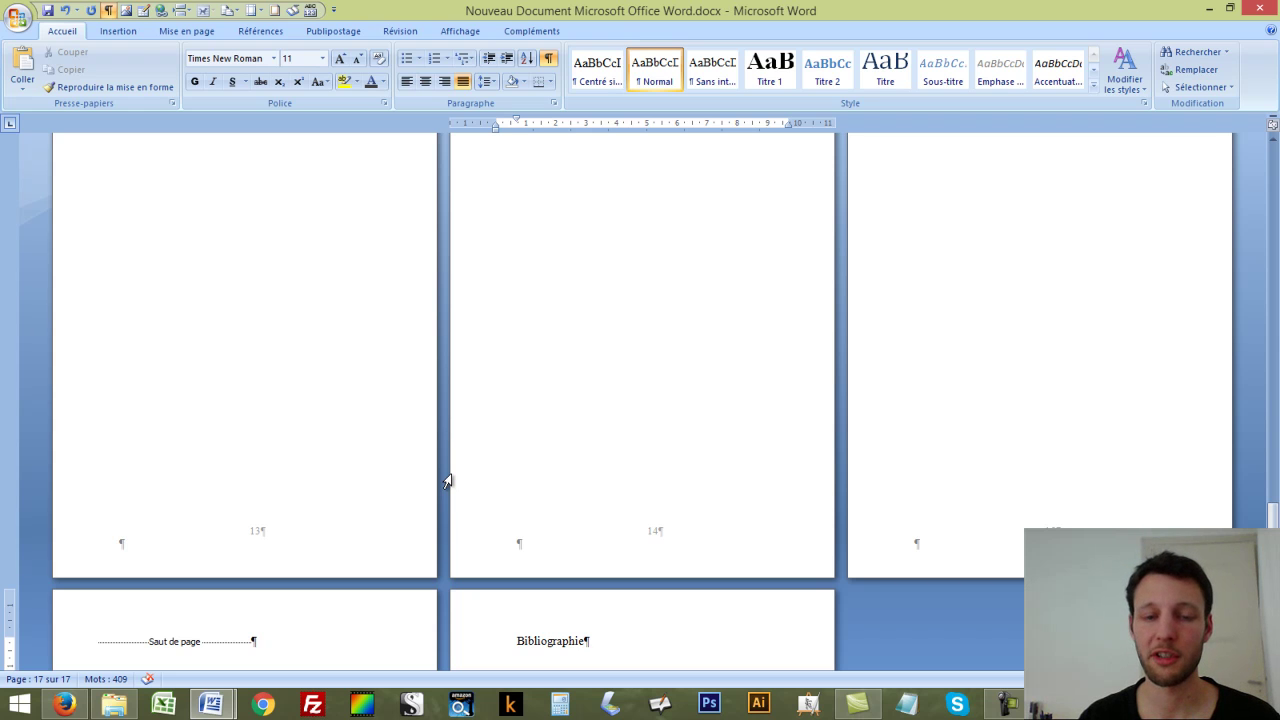
key(ctrl+Return)
key(ctrl+Return)
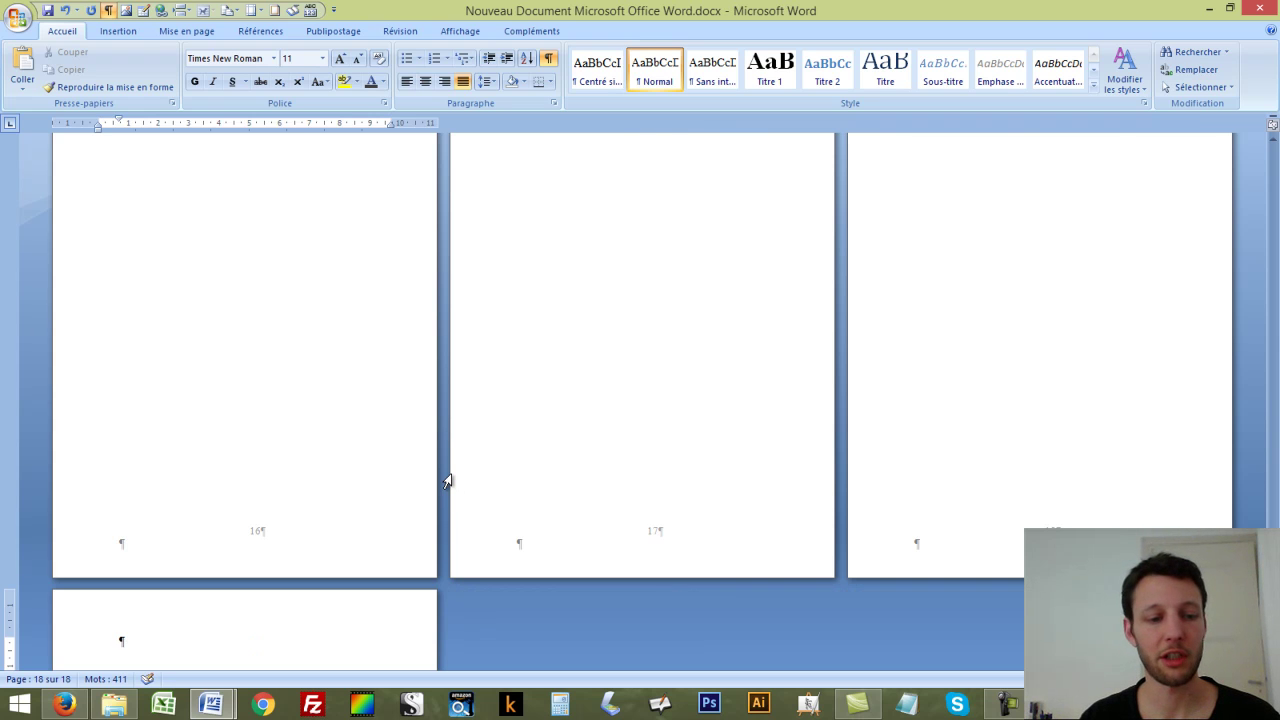
text(Remerciements)
Add a "Mentions légales" page after two more page breaks, and "Imprimé par CreateSpace" on the page directly following it
key(ctrl+Return)
key(ctrl+Return)
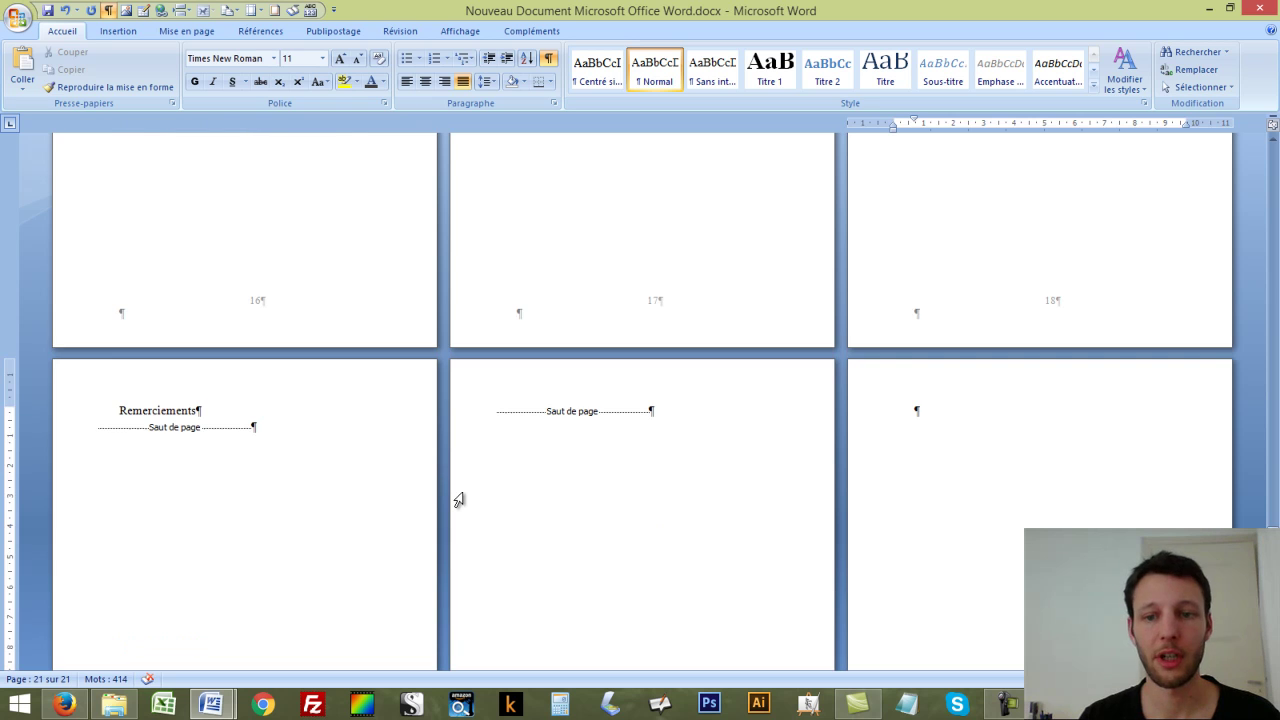
text(Mentions légales)
scroll(525, 555, down, 1)
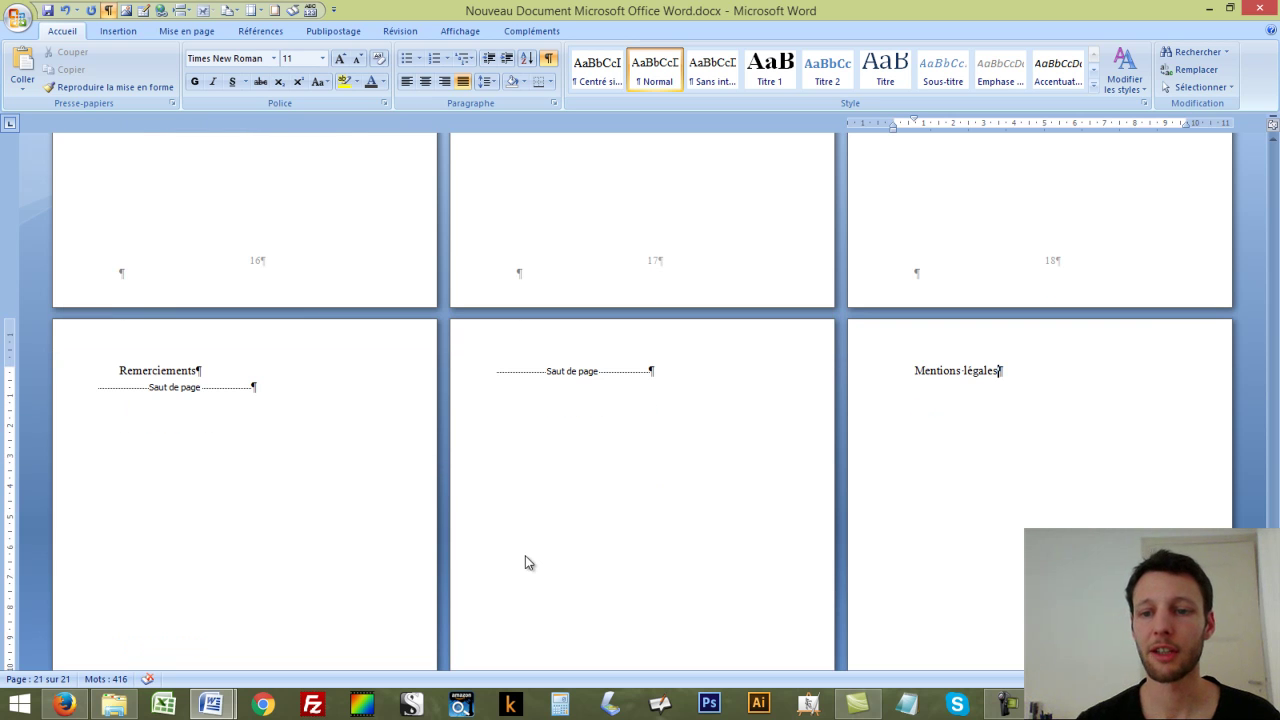
key(ctrl+Return)
text(Imprimé par CreateSpace)
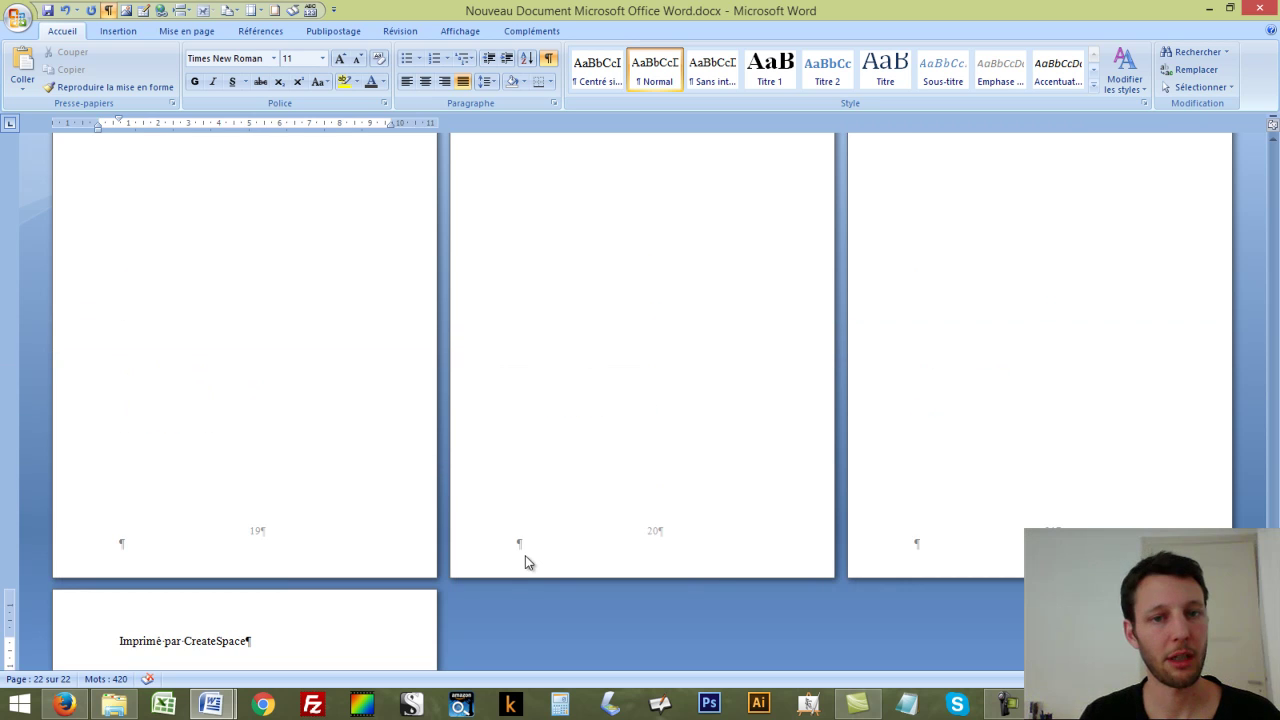
Try a "Date du dépôt légal" line below "Imprimé par CreateSpace" and clear its text
key(Return)
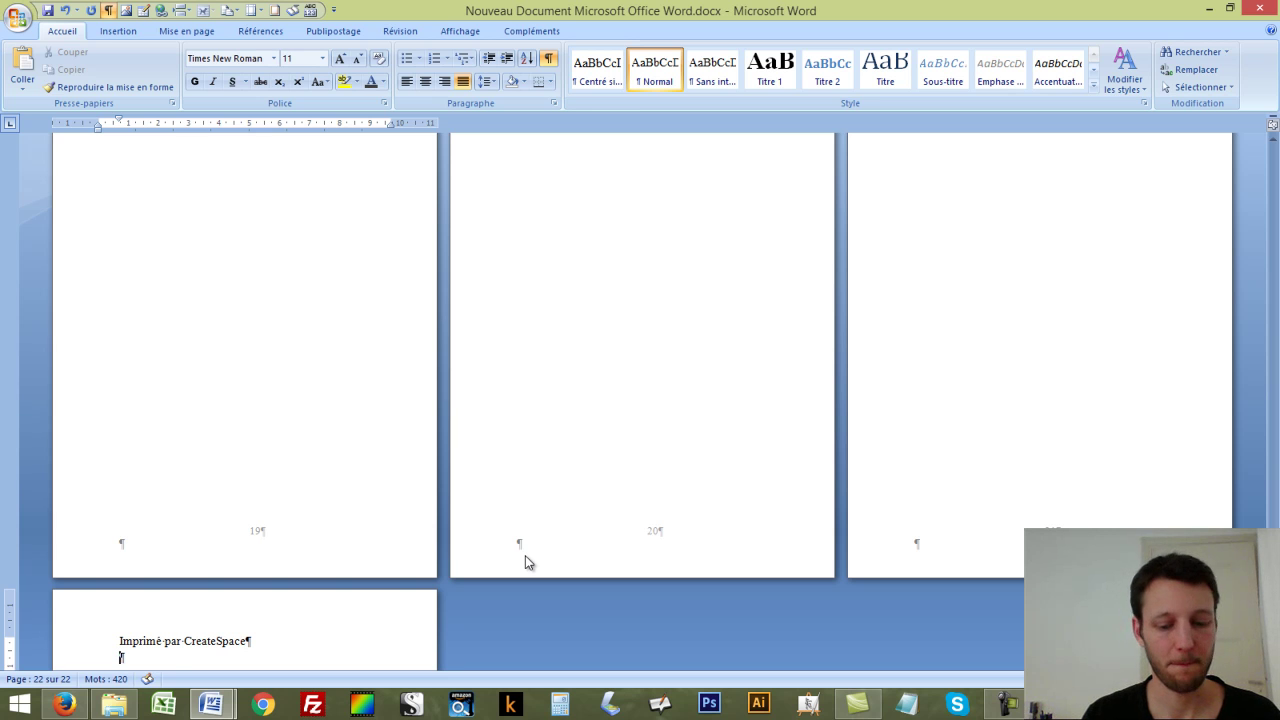
text(Date du dépôt légal)
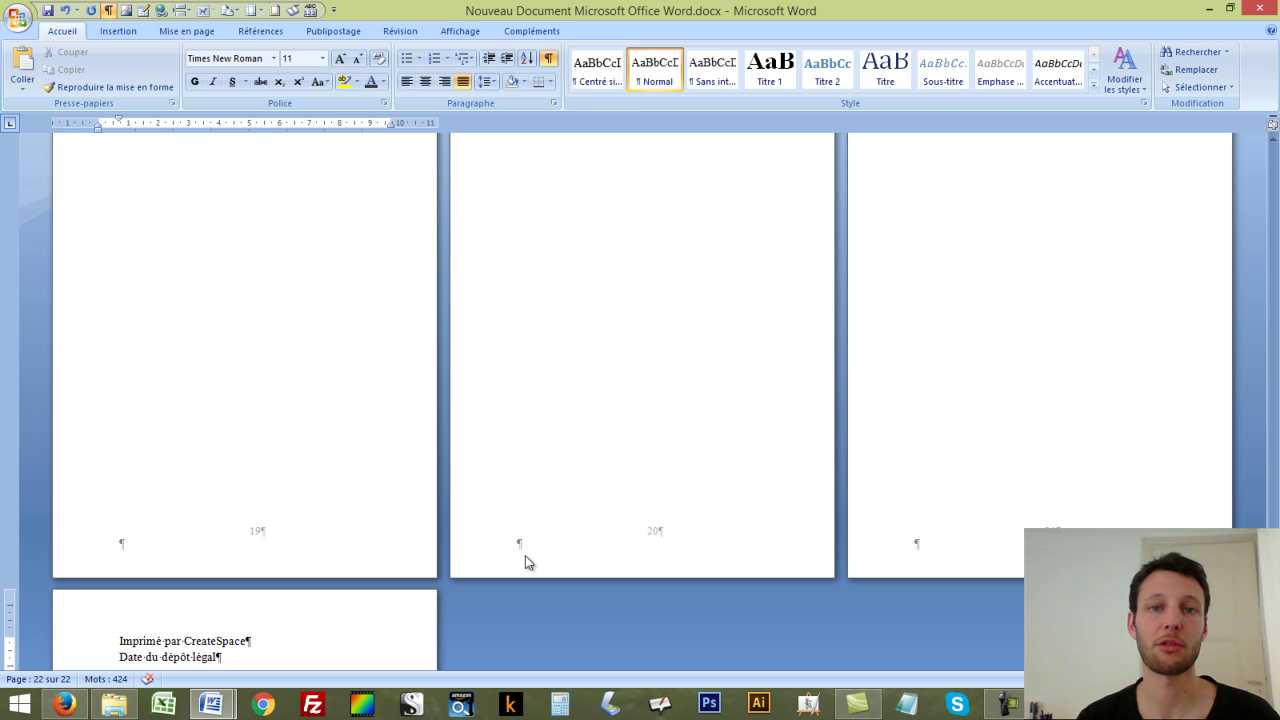
key(ctrl+shift+Left)
key(shift+Home)
key(Delete)
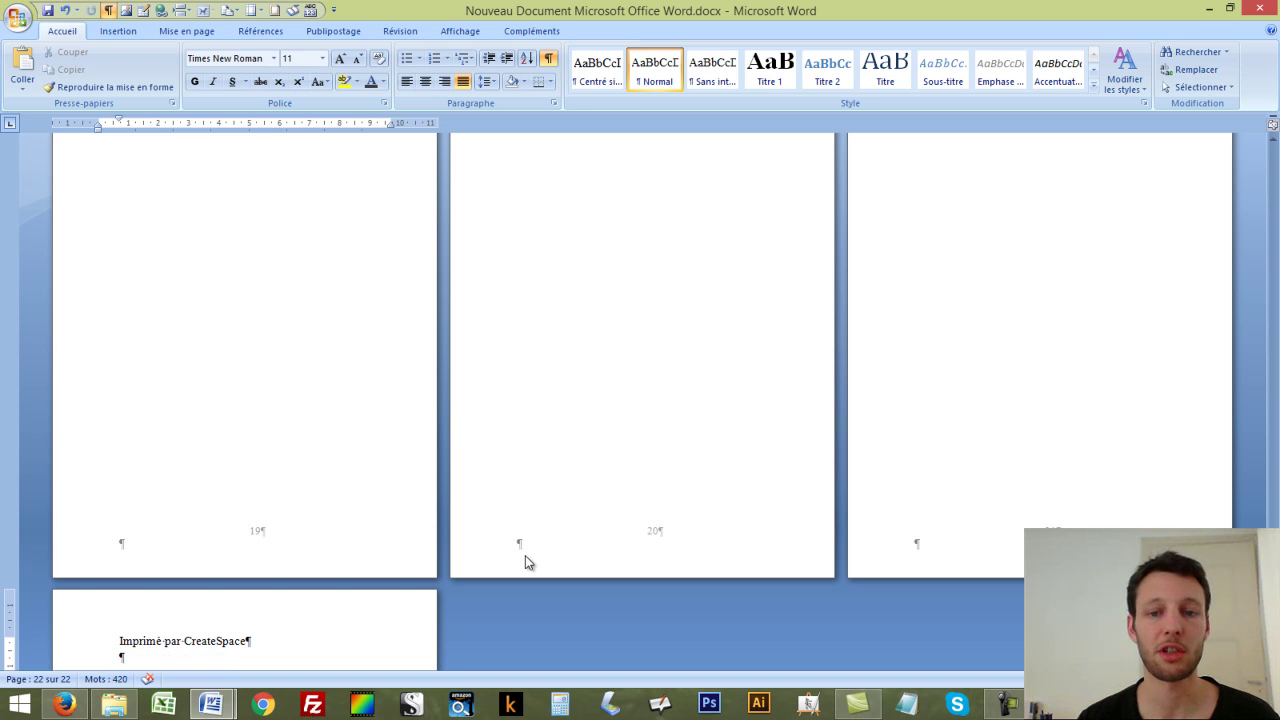
Insert an empty line above "Imprimé par CreateSpace" and apply the Centré simple style to the lines on that page
scroll(525, 555, down, 5)
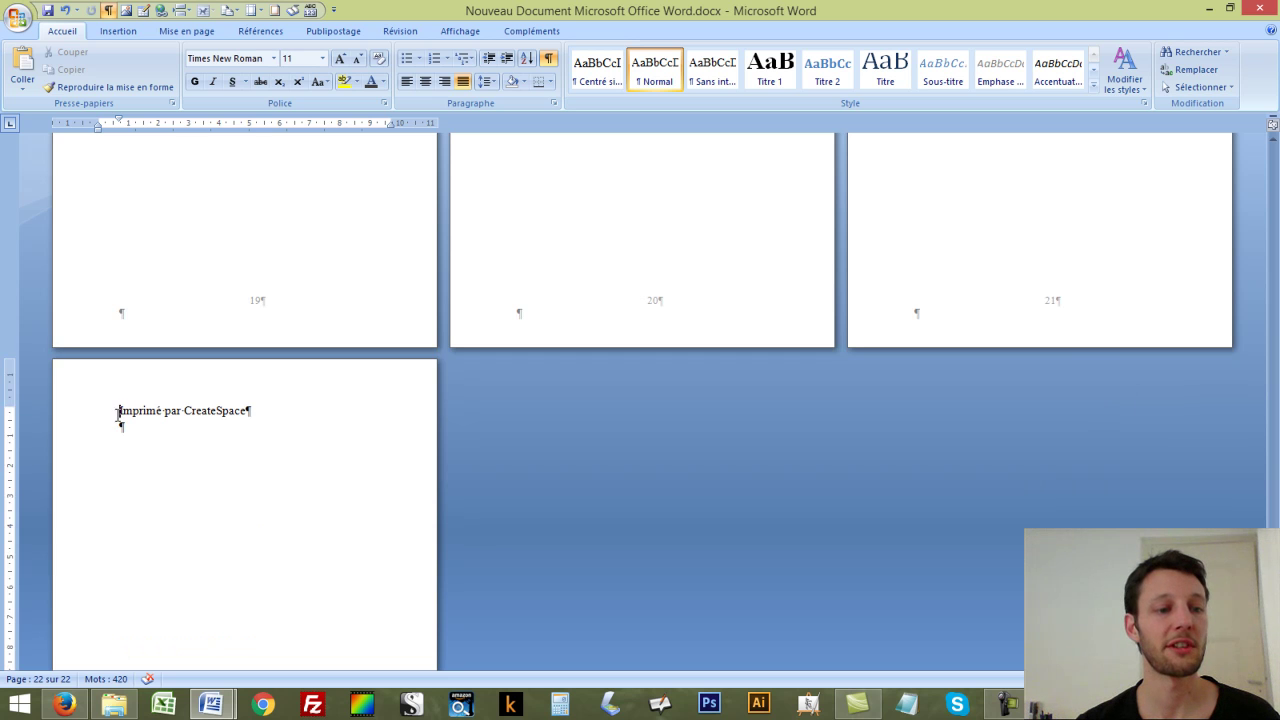
key(Return)
key(ctrl+shift+Right)
key(shift+End)
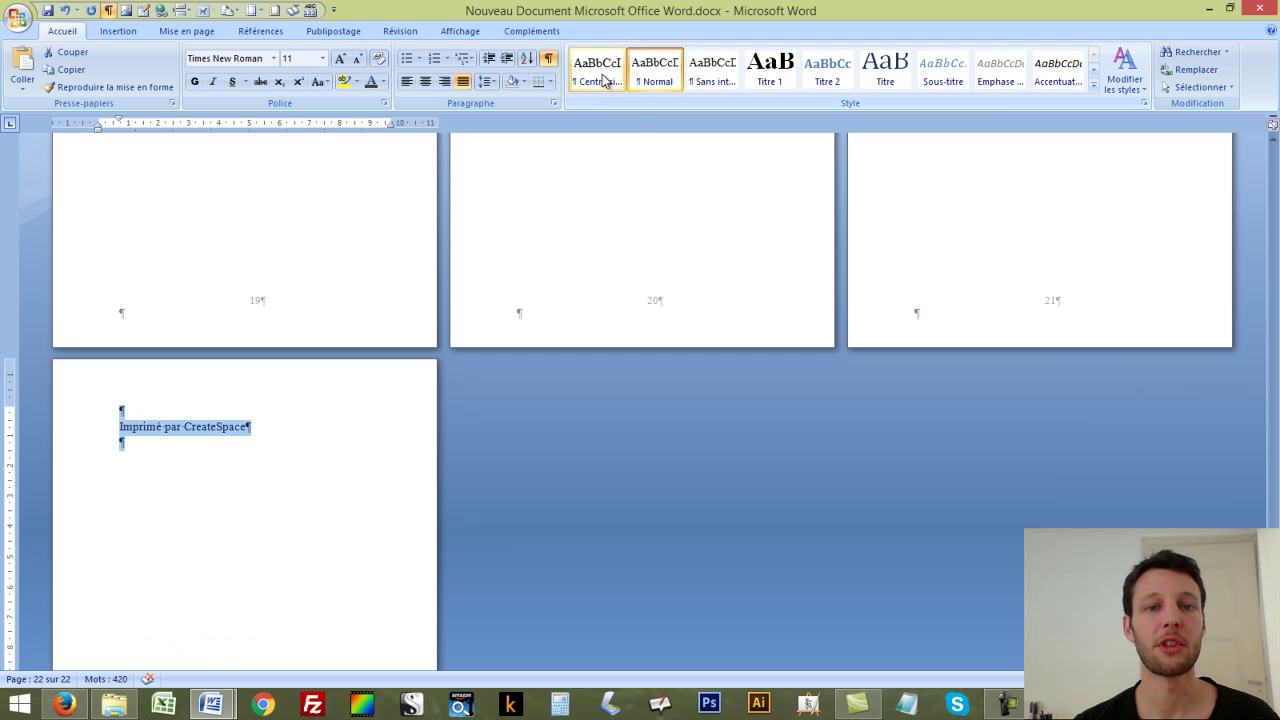
click(603, 80)
Push "Imprimé par CreateSpace" down to the foot of the last page with empty lines and set it in italics
click(316, 415)
key(Return)
key(Return)
key(Return)
key(Return)
key(Return)
key(Return)
key(Return)
key(Return)
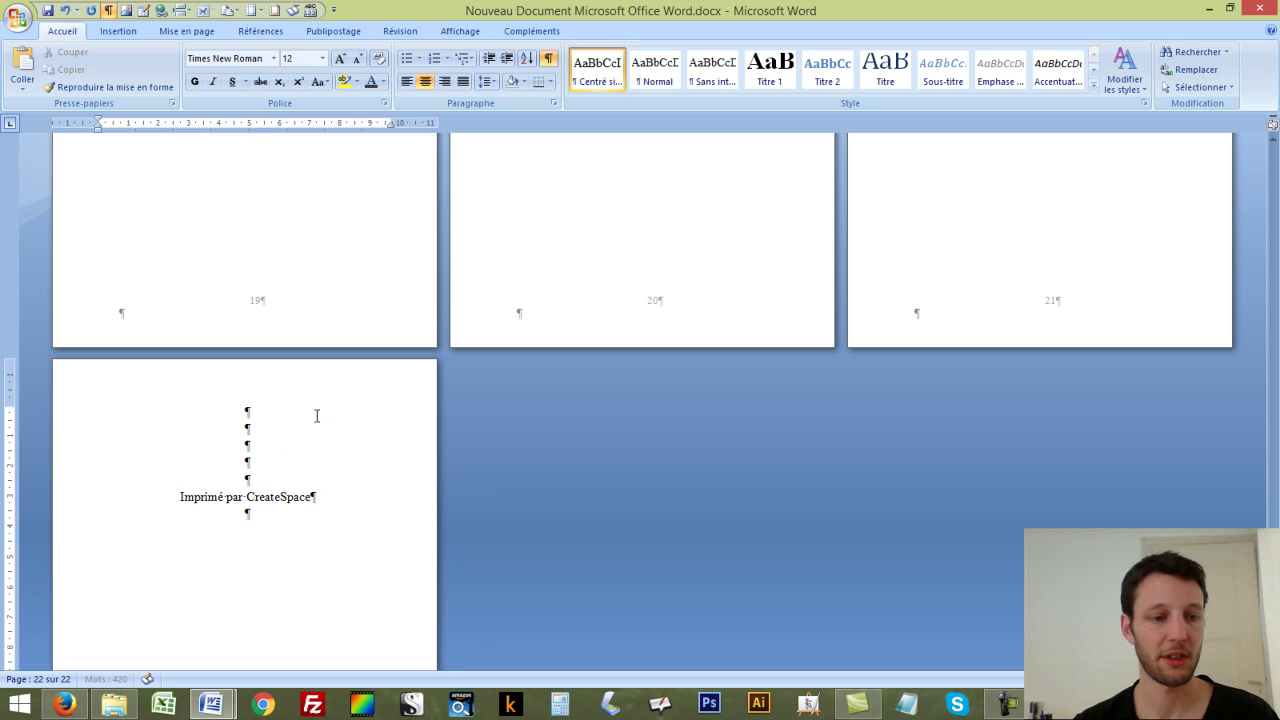
key(Return)
key(Return)
key(Return)
key(Return)
key(Return)
key(Return)
key(Return)
key(Return)
key(Return)
key(Return)
key(Return)
key(Return)
key(Return)
key(Return)
key(Return)
key(Return)
key(Return)
drag(60, 569, 58, 592)
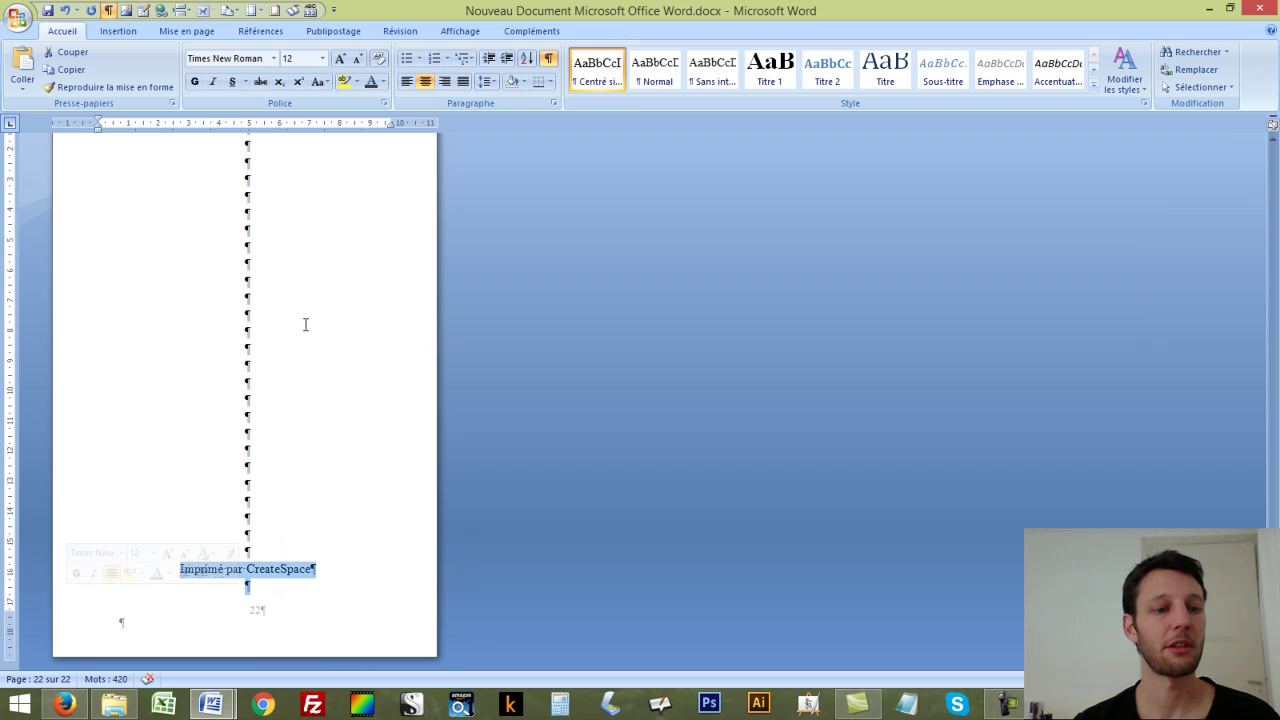
click(277, 403)
Add two empty lines below "Mentions légales" and apply the Titre 1 style to the closing-page headings, from "Un mot de l'auteur" to "Mentions légales"
scroll(277, 403, up, 10)
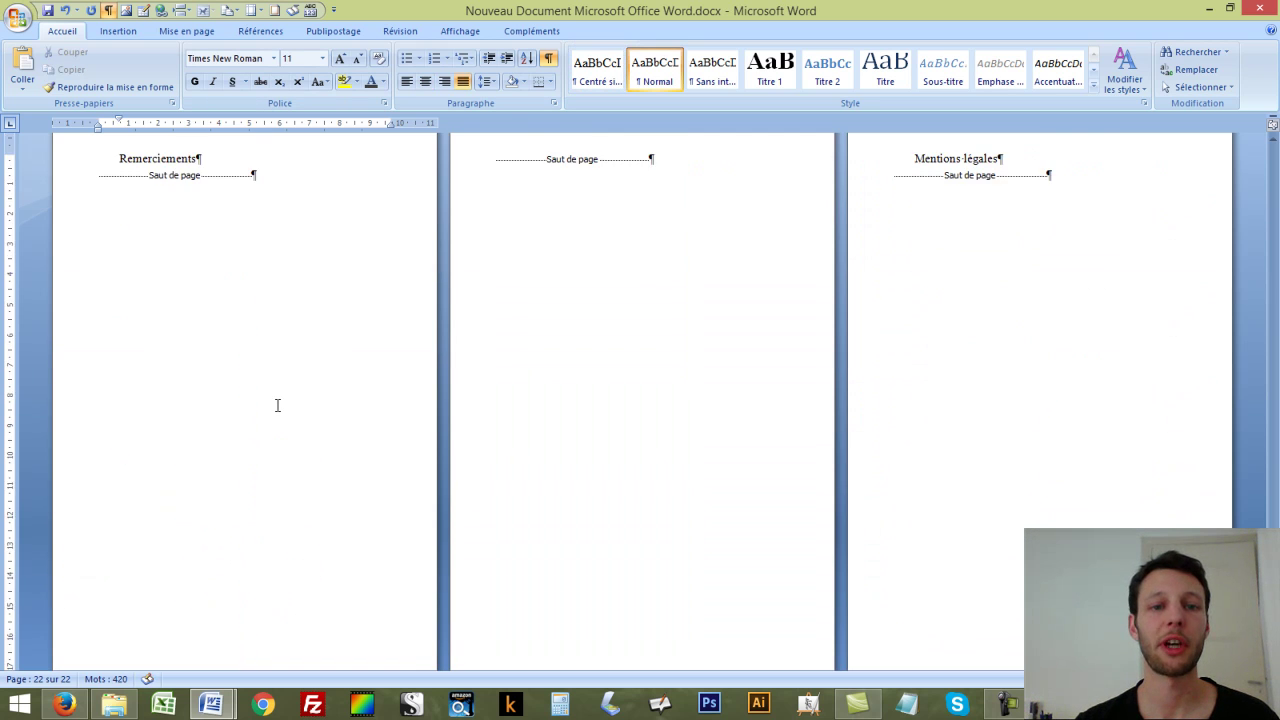
click(1000, 389)
key(Return)
key(Return)
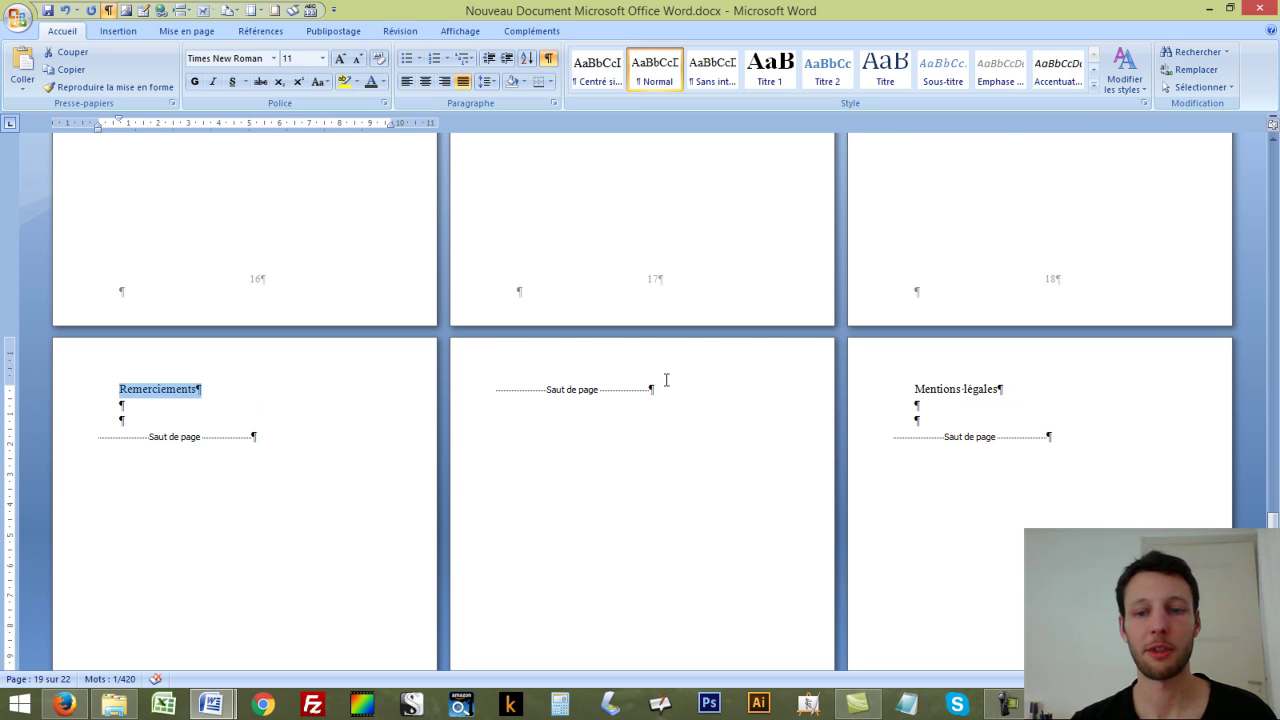
ctrl+click(876, 395)
click(769, 70)
scroll(914, 337, up, 10)
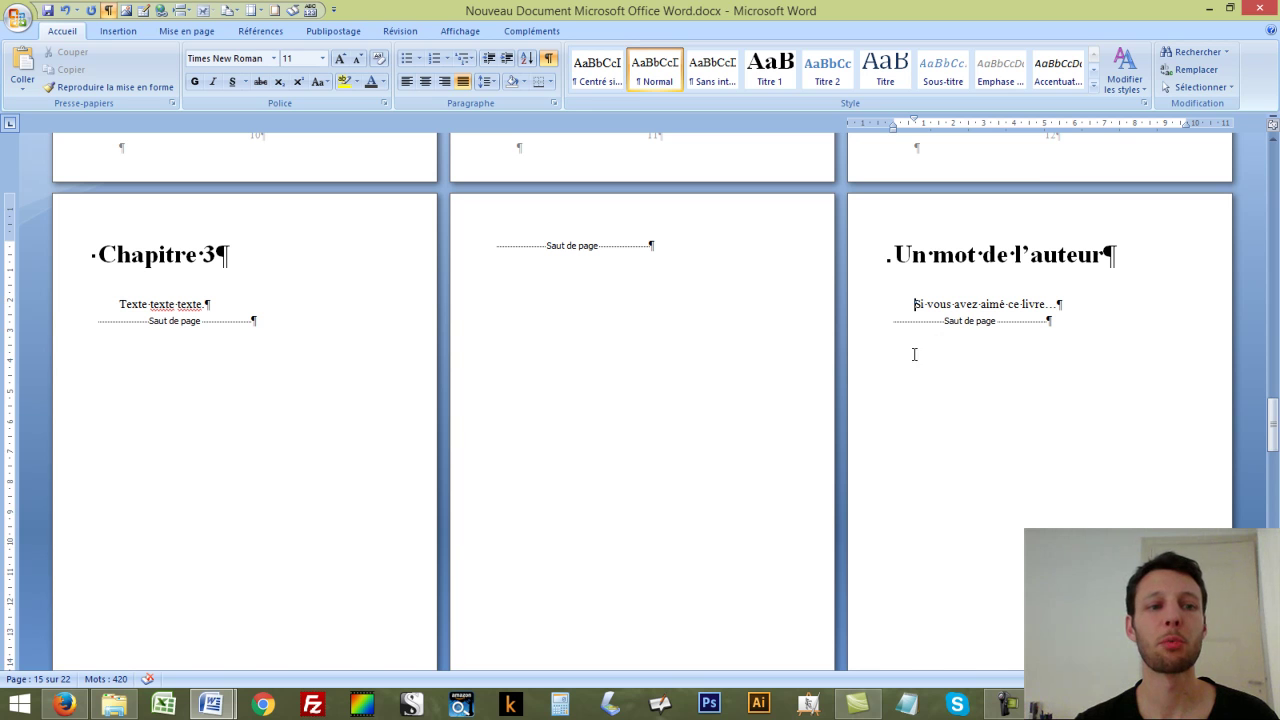
Modify the Titre 1 style to use a font size of 20
right_click(770, 70)
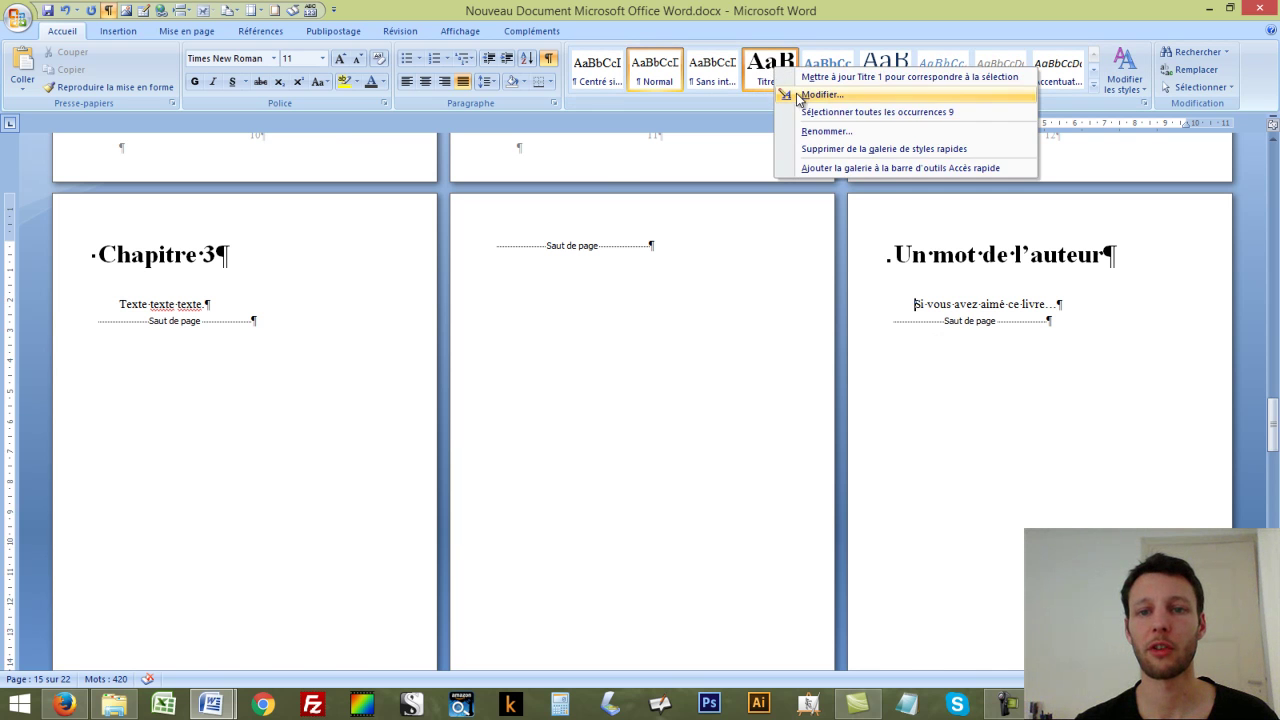
click(798, 95)
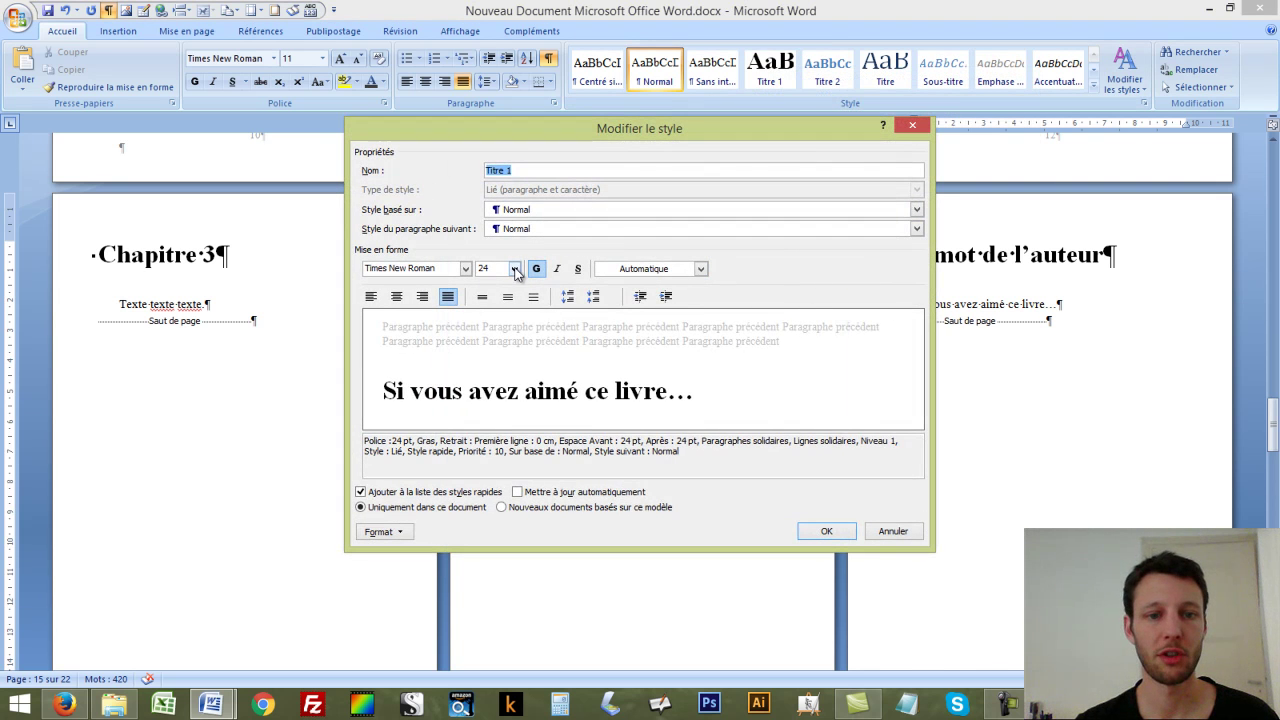
click(514, 268)
click(491, 368)
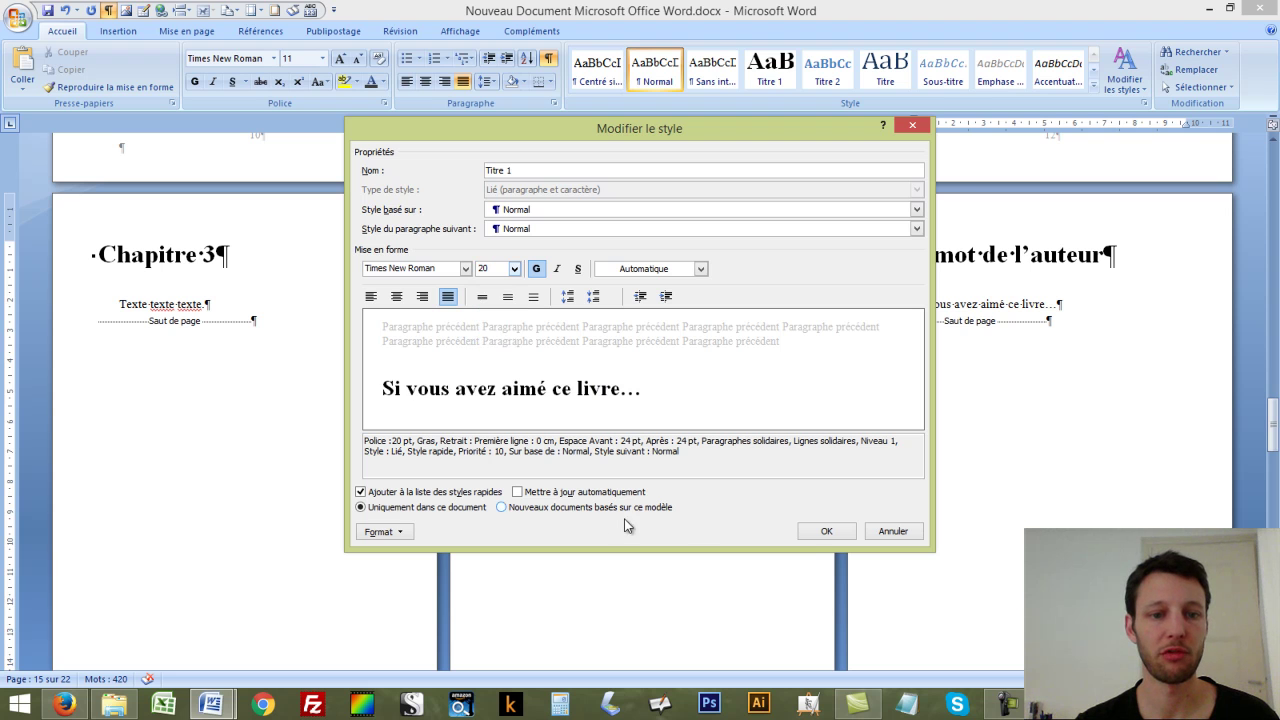
click(827, 532)
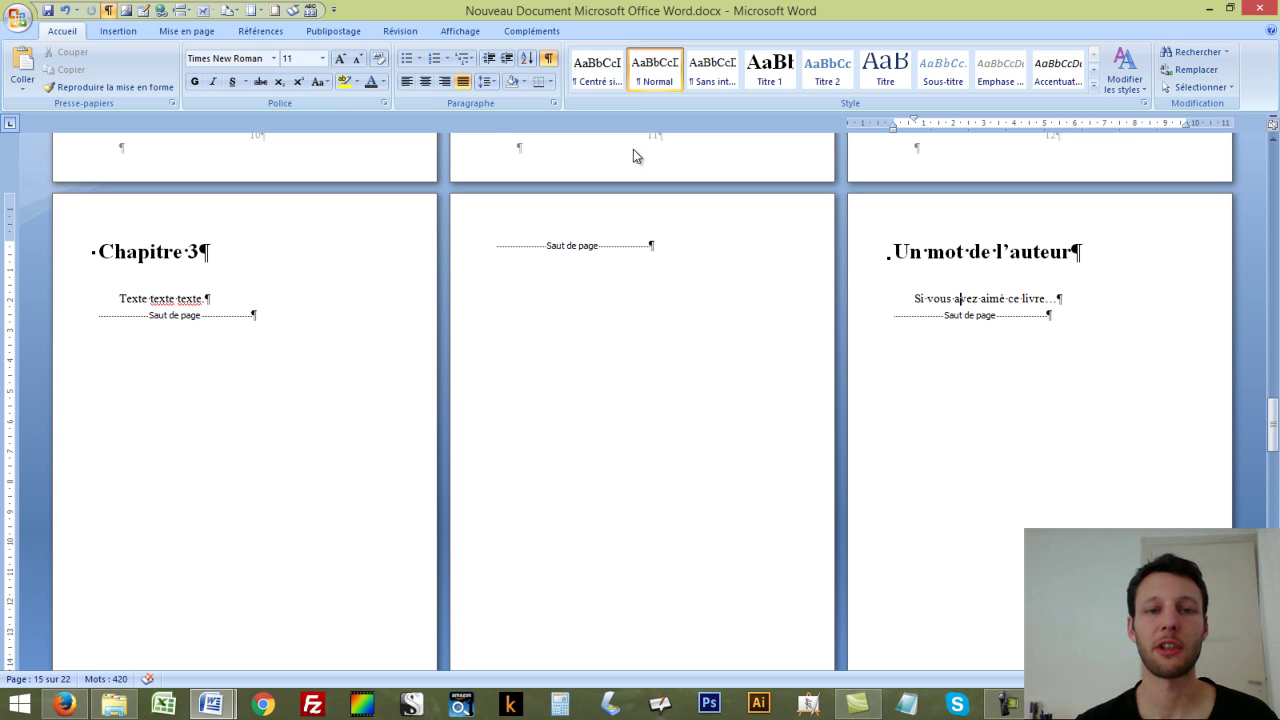
click(130, 36)
click(145, 82)
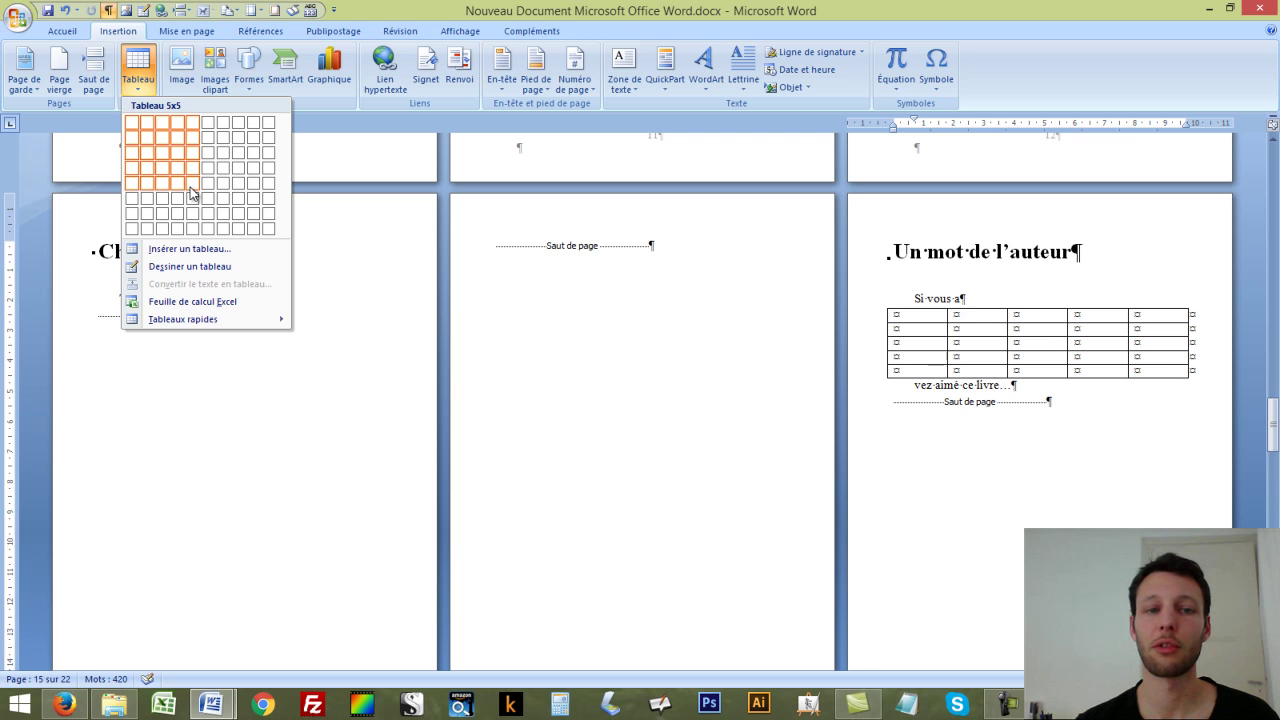
click(139, 72)
Review the Chapitre 2 image and the front matter pages up to the start of Chapitre 1
scroll(548, 257, up, 8)
click(615, 256)
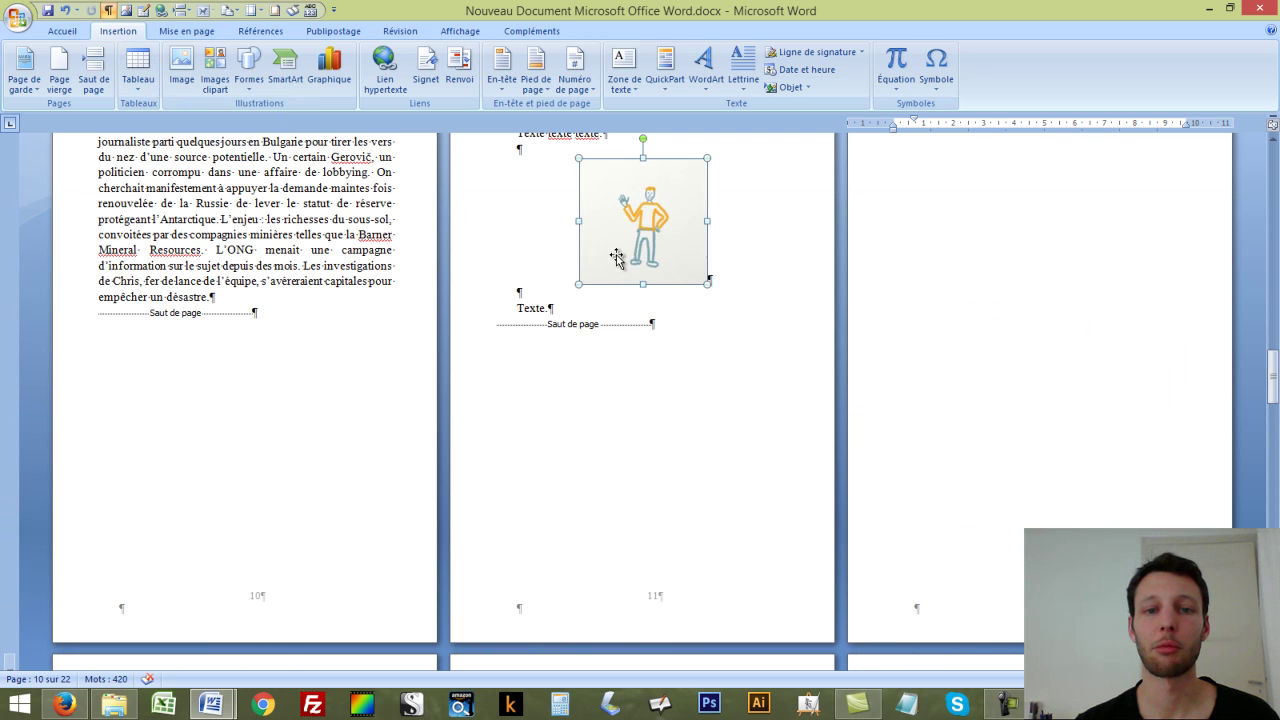
click(662, 296)
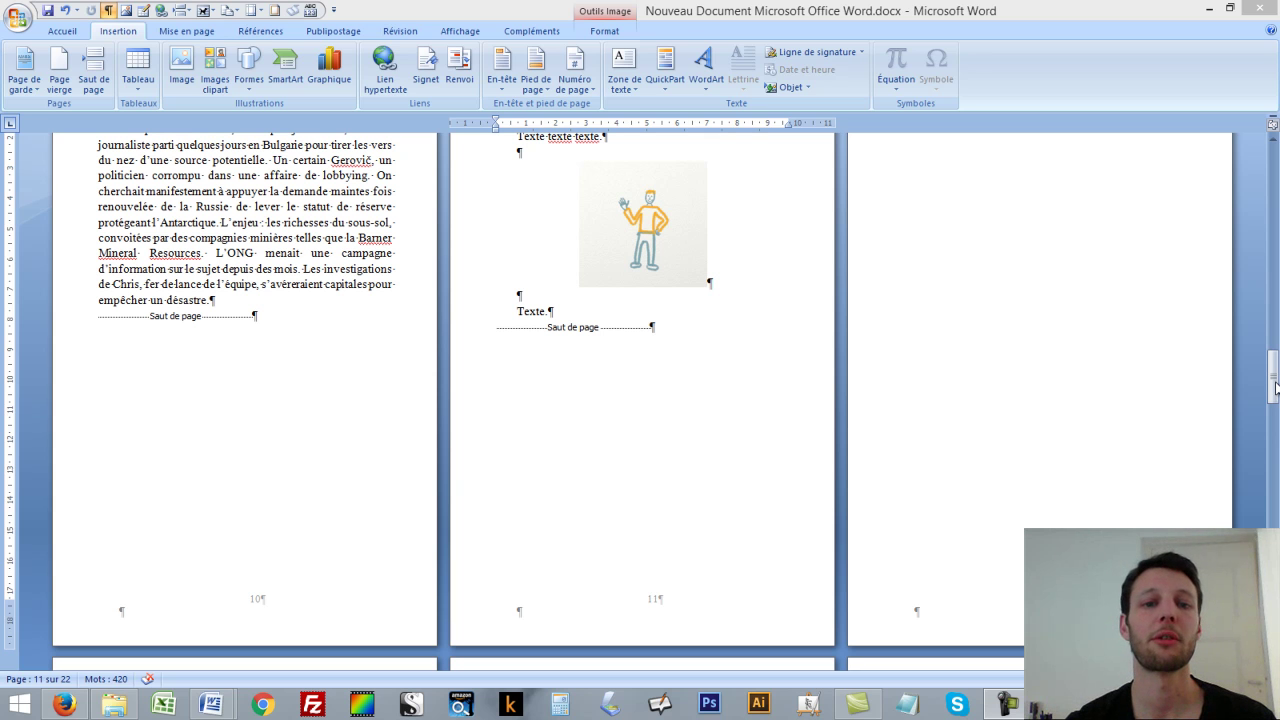
drag(1276, 388, 1274, 188)
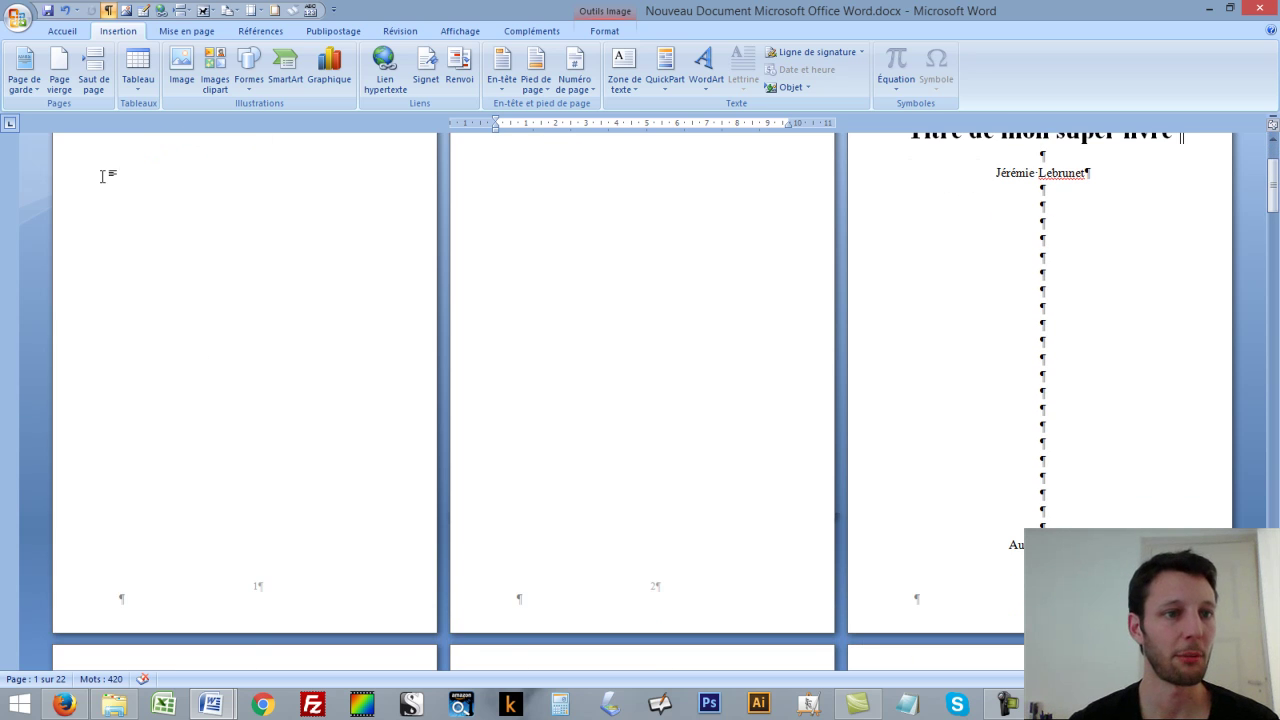
drag(1274, 198, 1274, 250)
scroll(921, 373, down, 4)
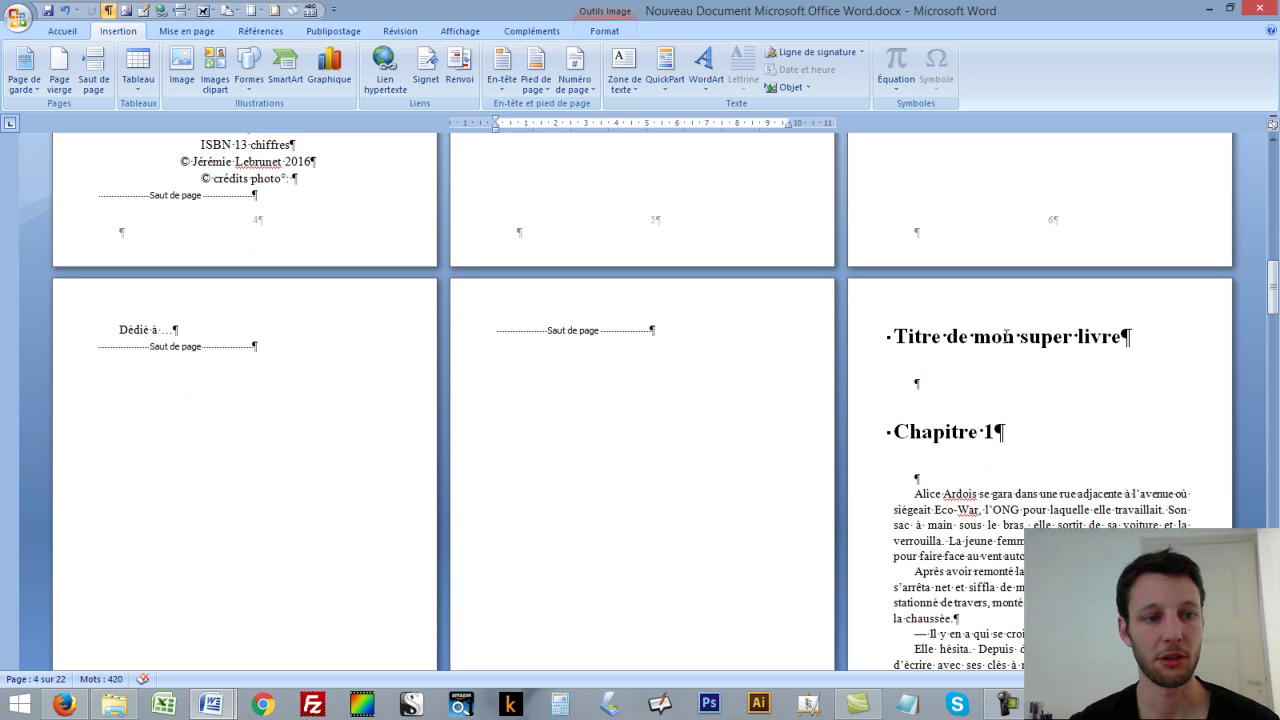
click(1005, 337)
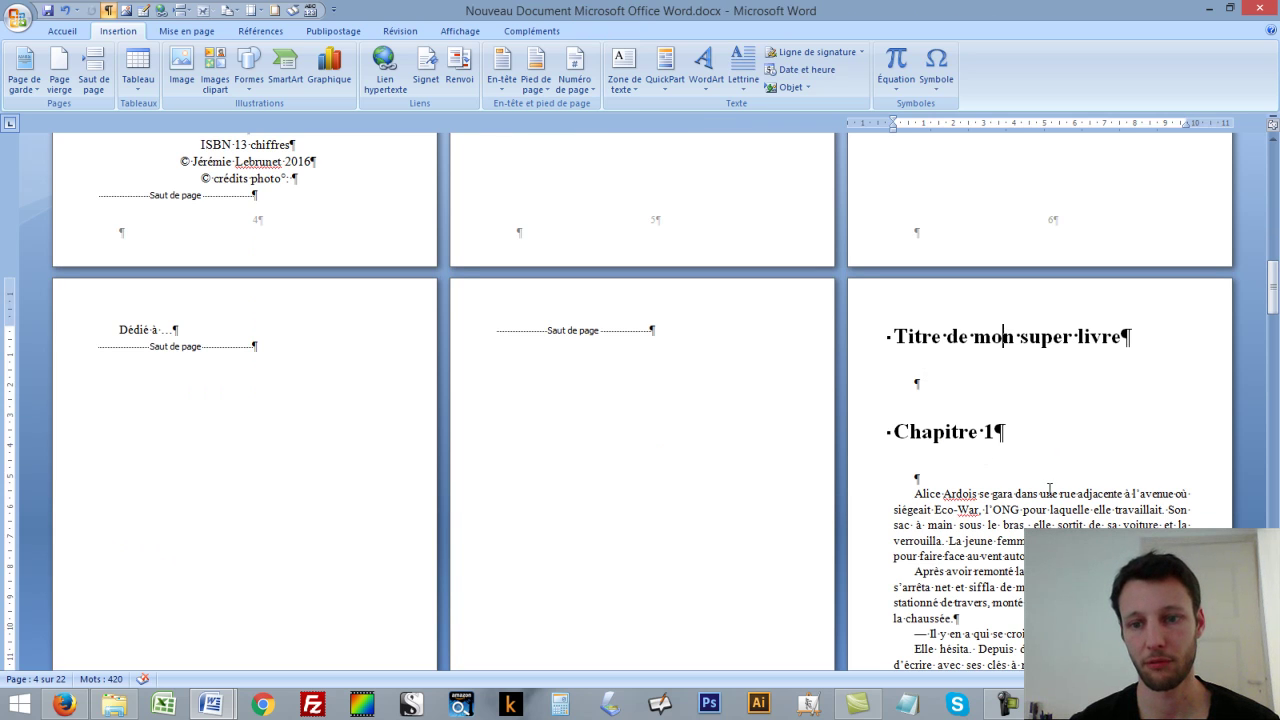
scroll(717, 640, down, 4)
Draw a rectangle about 1.19 cm wide and 1.03 cm high over the page number on page 1 and remove its outline
scroll(978, 490, up, 15)
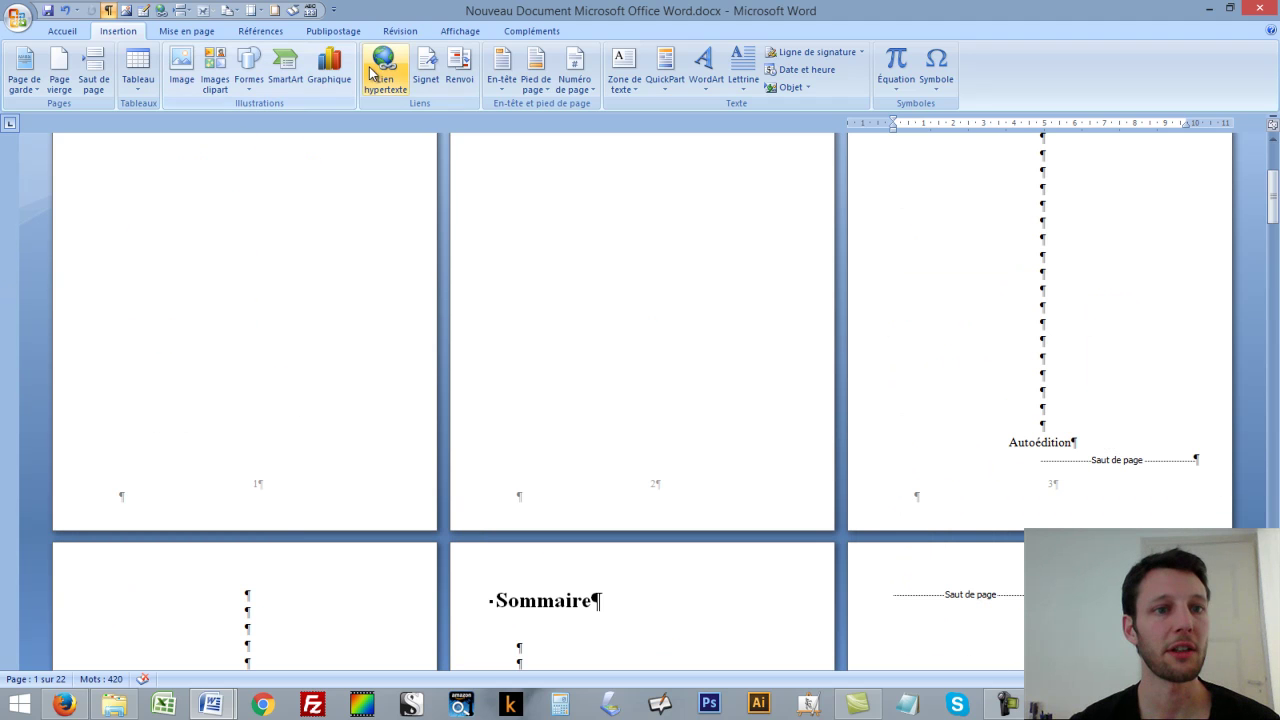
click(252, 70)
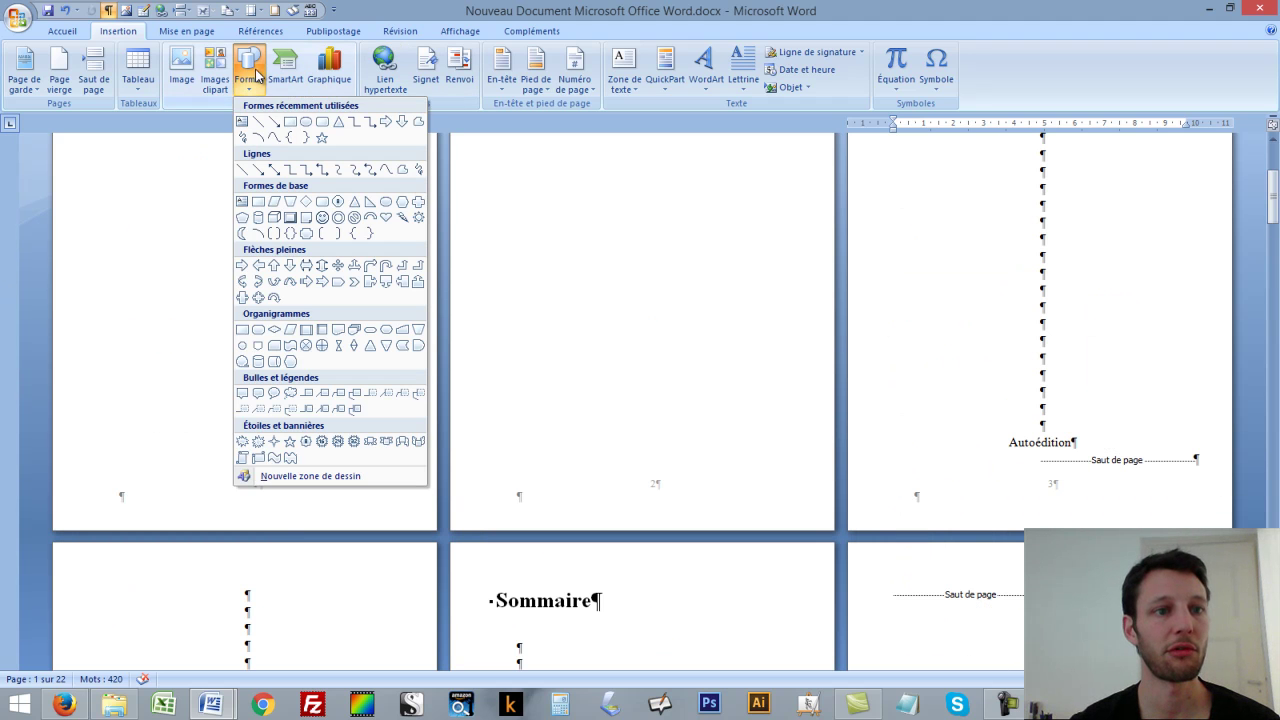
click(291, 122)
mouse_move(239, 469)
mouse_down()
mouse_move(289, 494)
mouse_move(276, 500)
mouse_up()
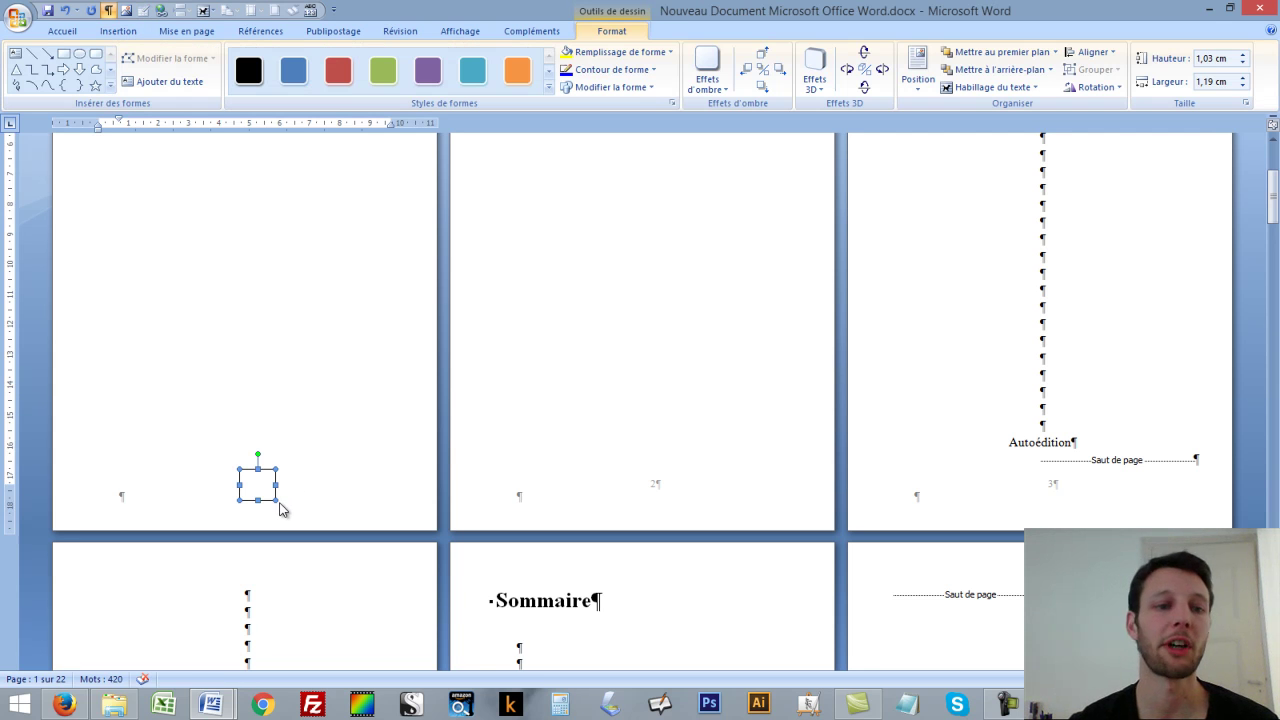
click(610, 69)
click(611, 206)
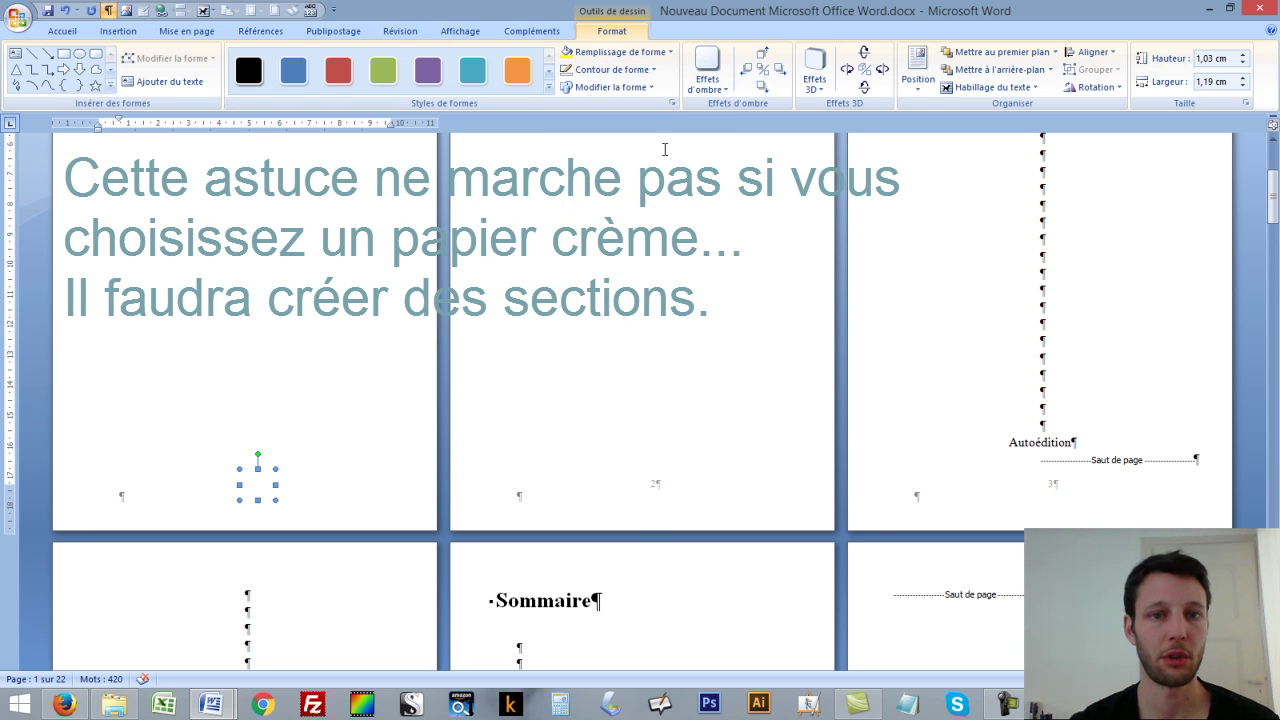
Duplicate the borderless rectangle and place copies over the page numbers of further front matter pages, including pages 2 and 5
key(Right)
key(Down)
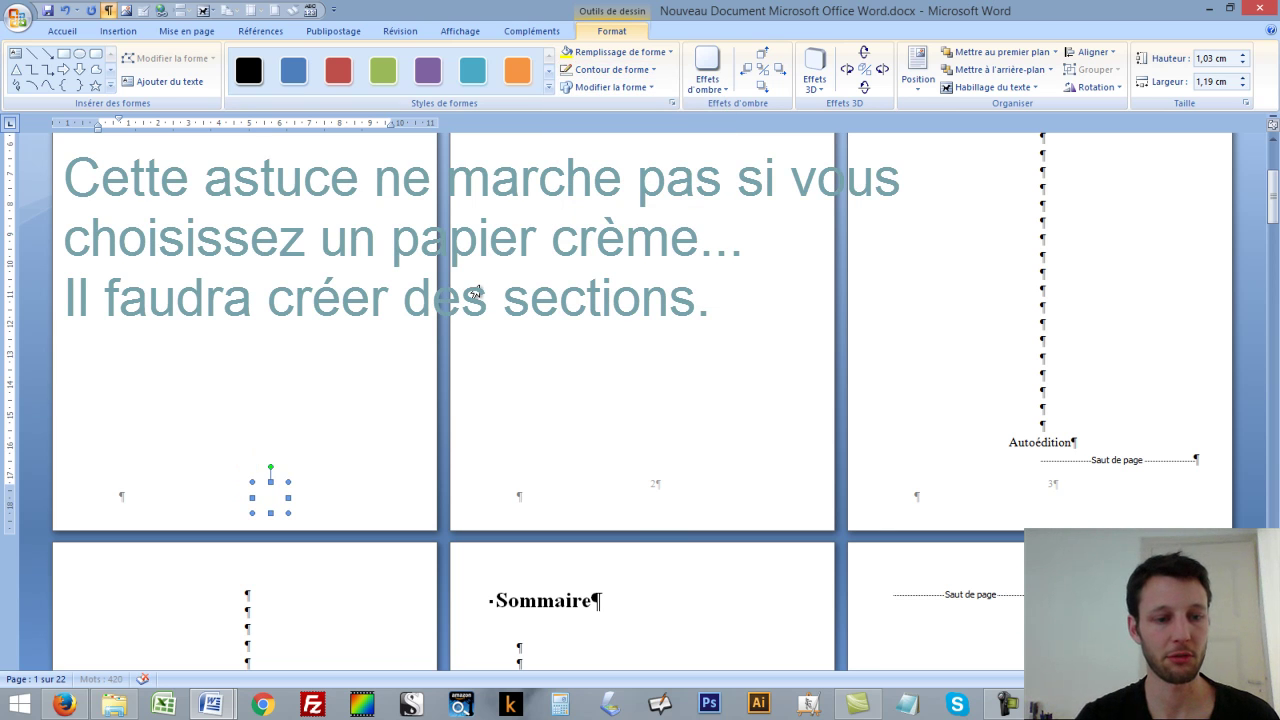
drag(271, 496, 652, 484)
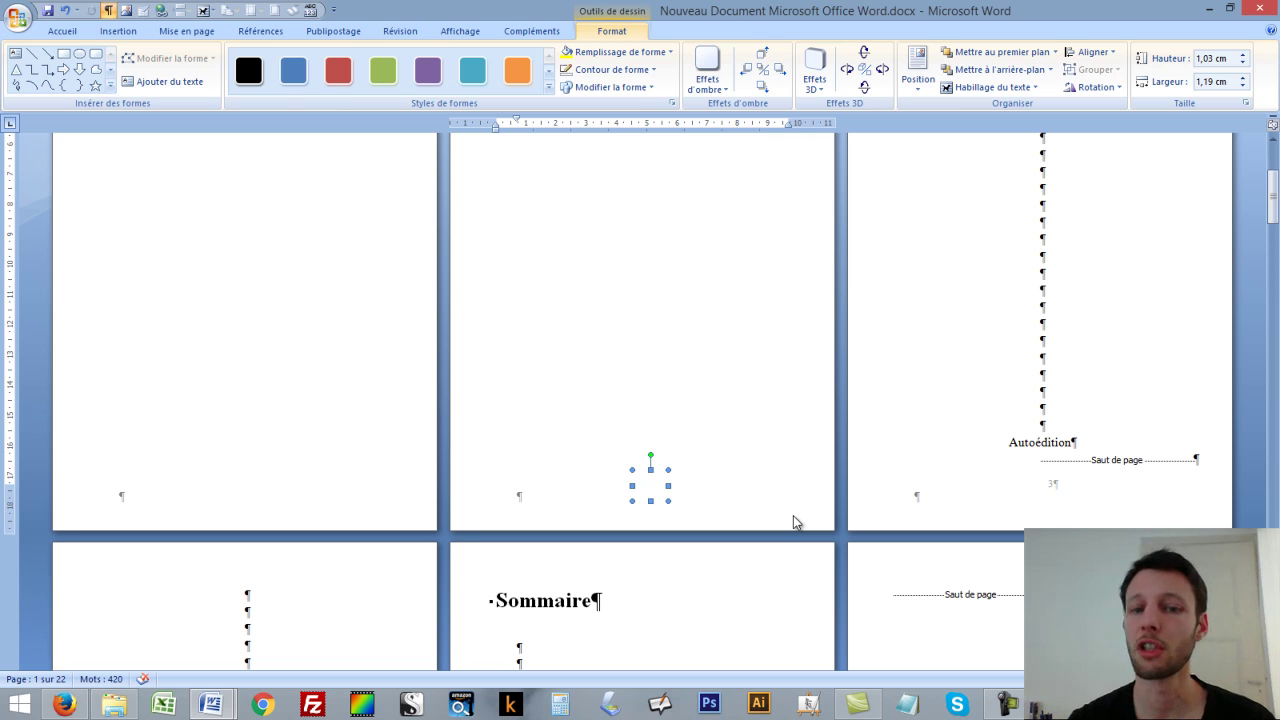
key(ctrl+c)
key(ctrl+v)
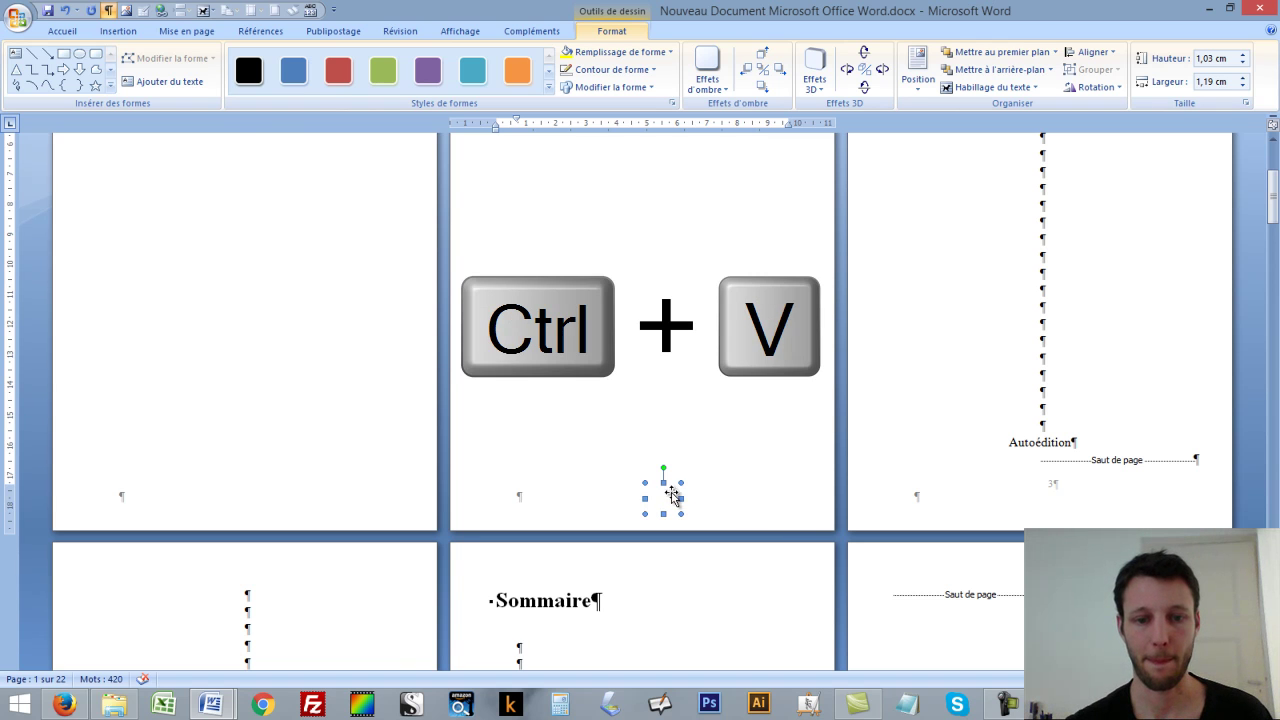
drag(935, 487, 1066, 560)
drag(928, 658, 654, 651)
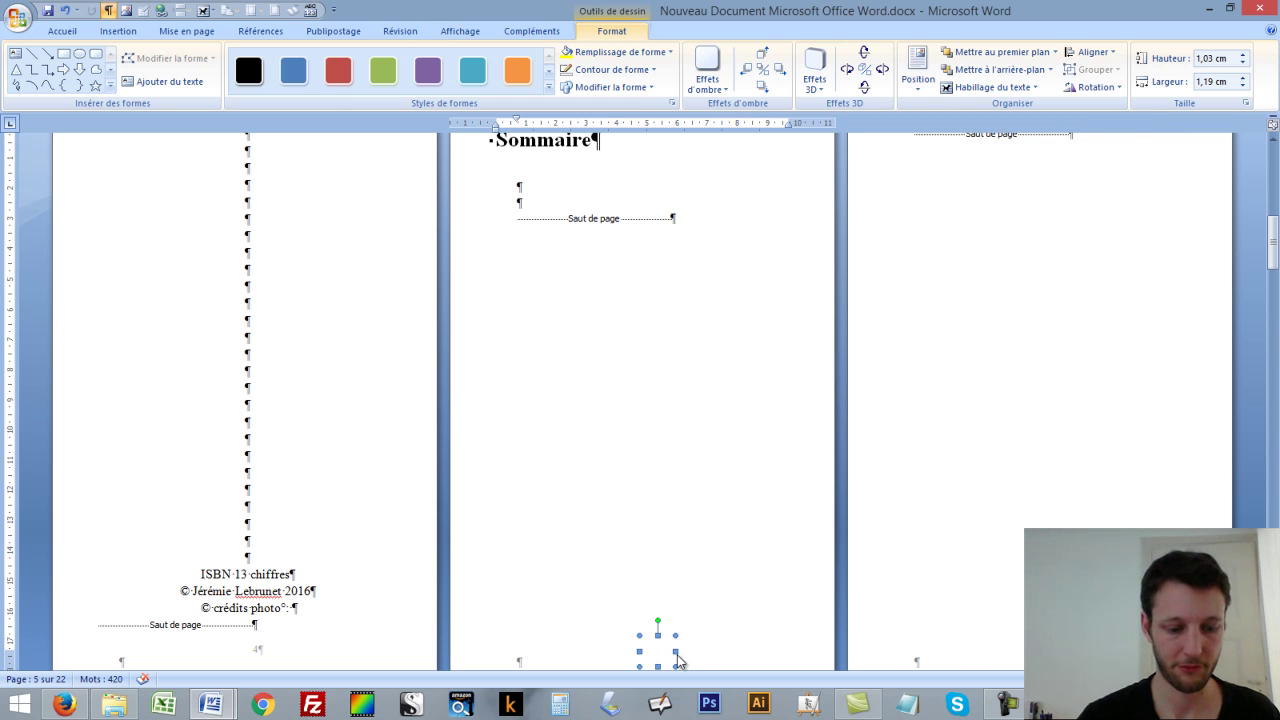
Cover the page numbers on pages 7 and 8 with more copies of the borderless rectangle
scroll(678, 660, down, 5)
drag(663, 286, 266, 429)
drag(447, 427, 659, 427)
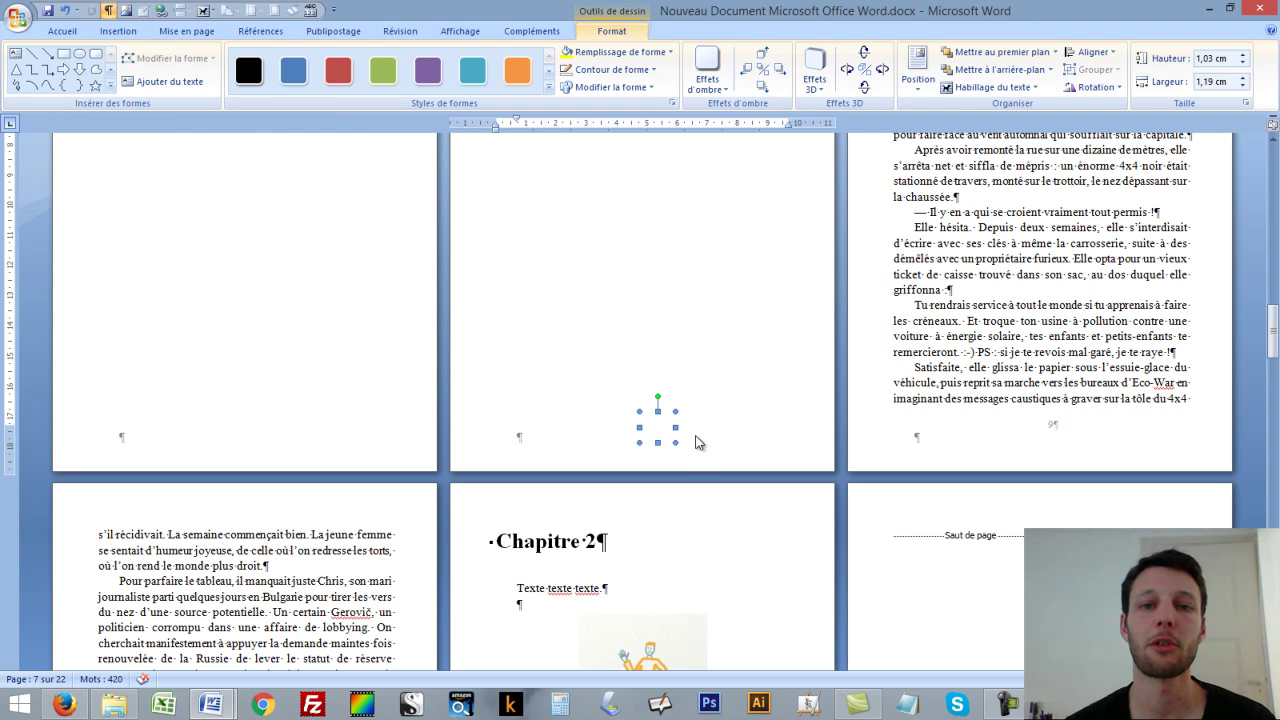
Review the chapter and closing pages through to the last page to check which page numbers still show
scroll(697, 442, down, 15)
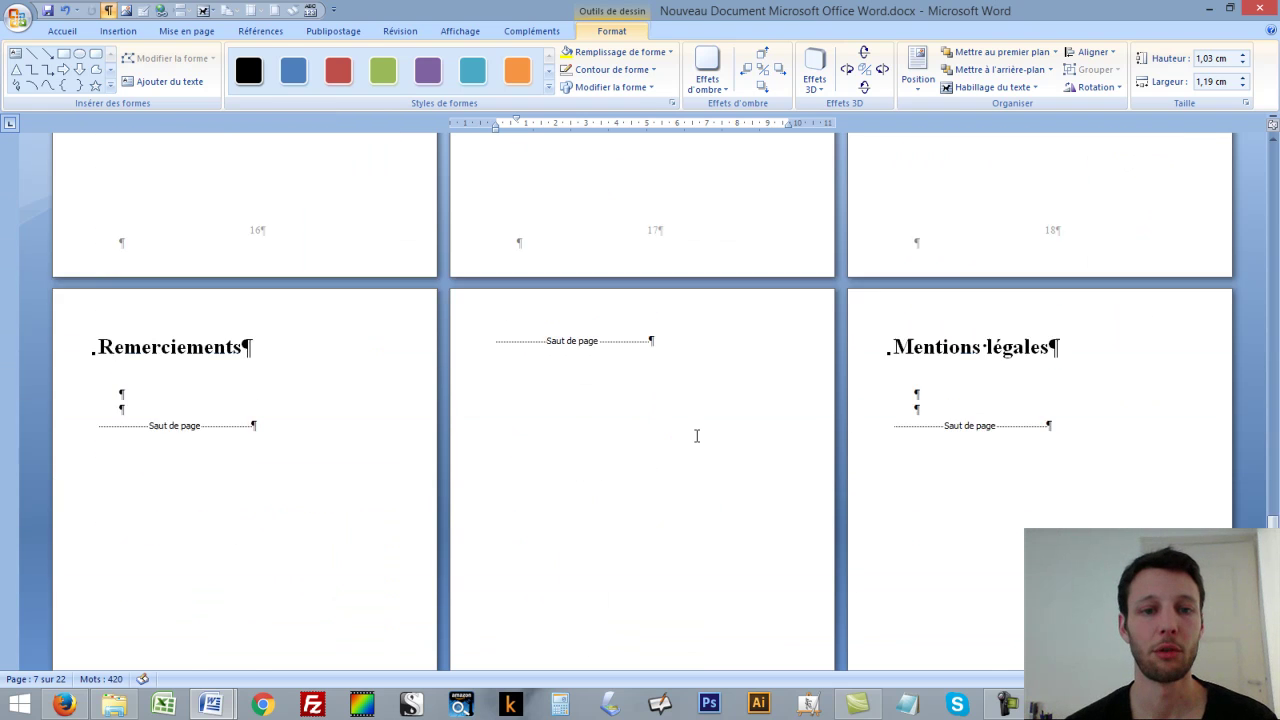
scroll(697, 436, up, 3)
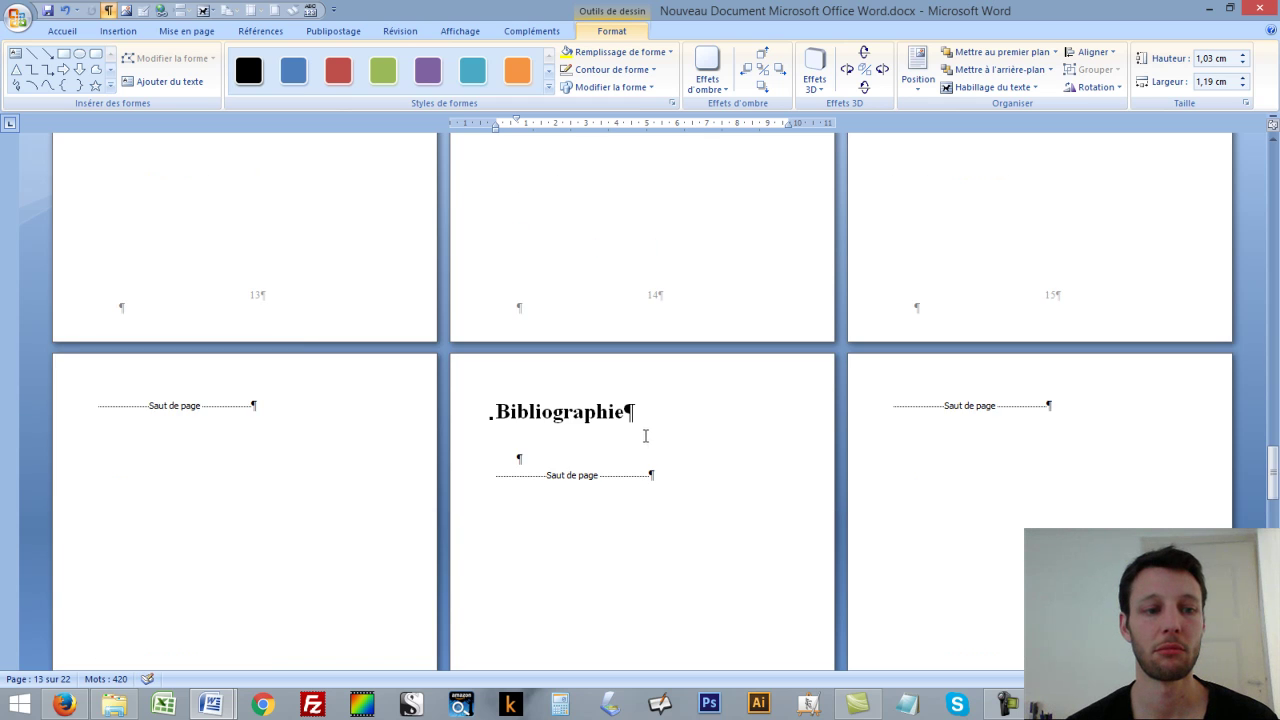
scroll(258, 280, up, 8)
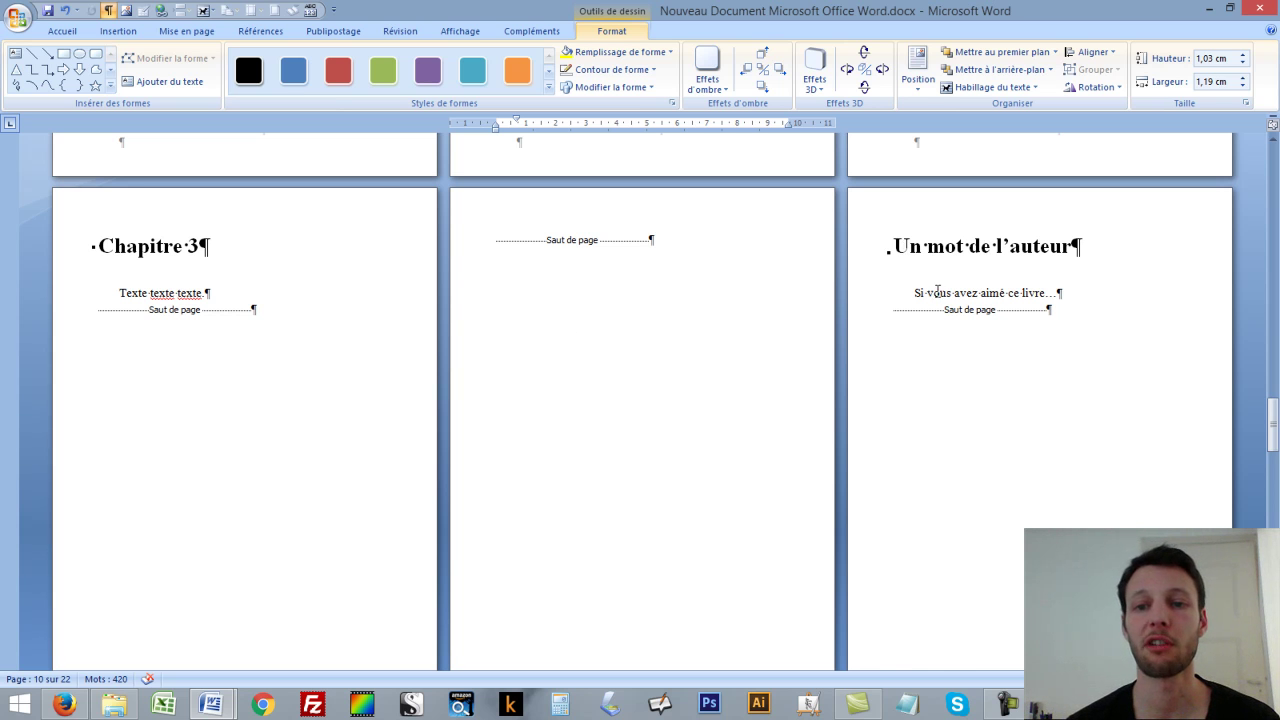
scroll(938, 291, down, 10)
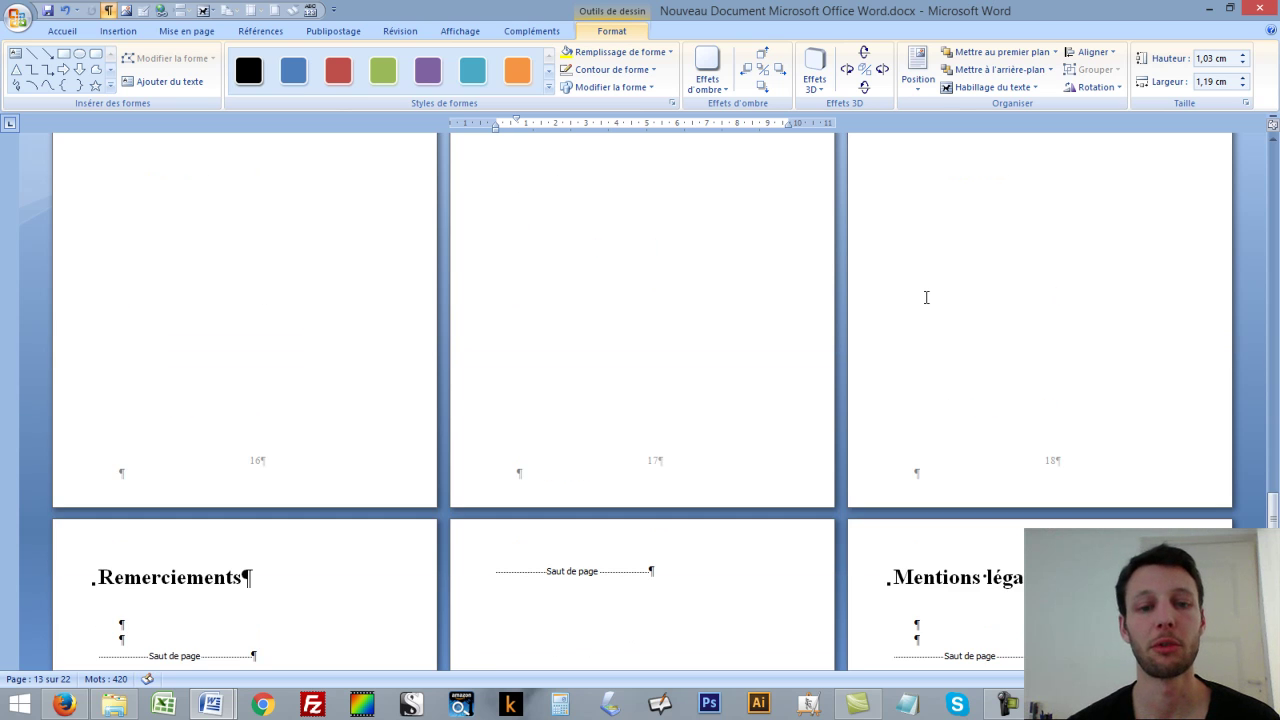
scroll(926, 297, down, 2)
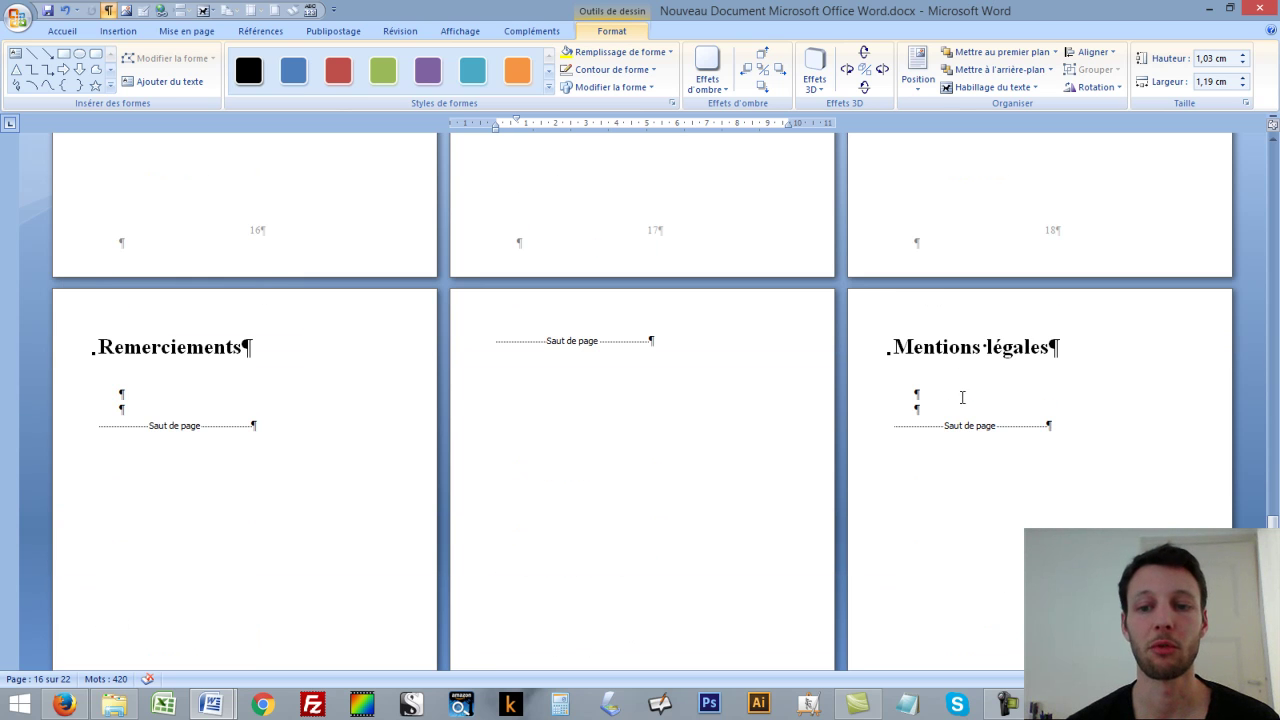
scroll(248, 565, down, 6)
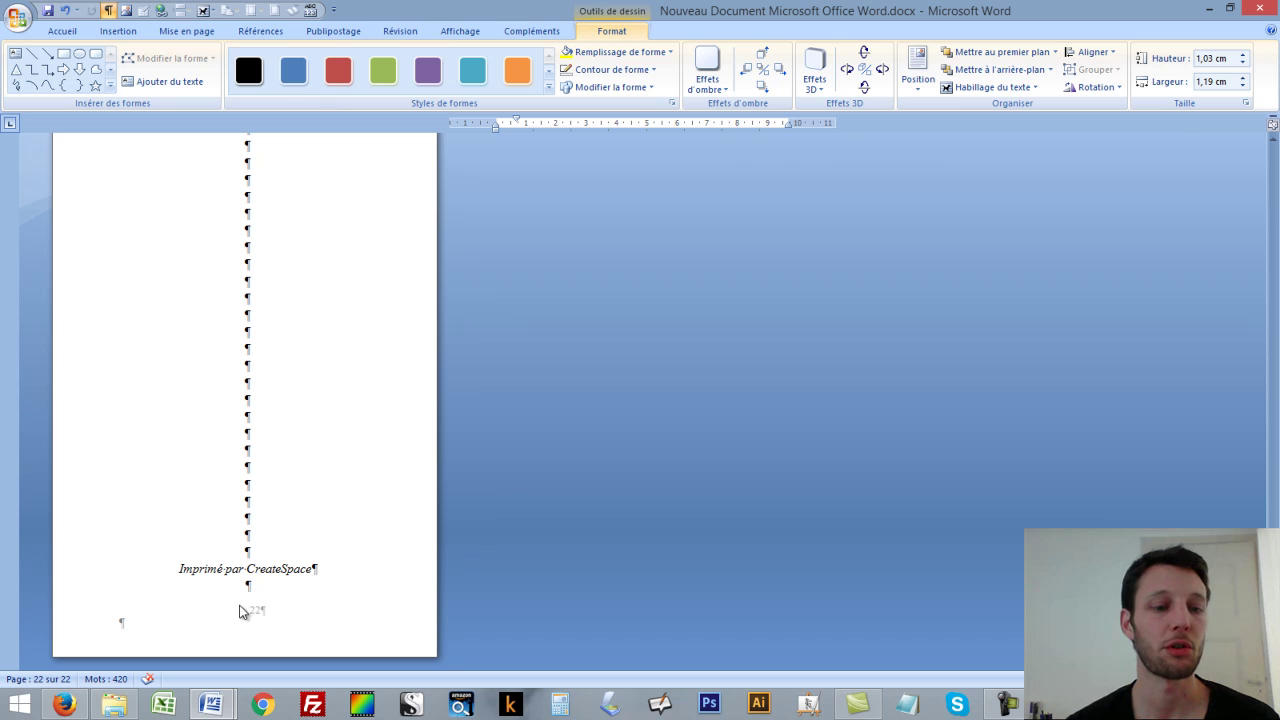
Insert a Table automatique 1 table of contents under the Sommaire heading on page 5
scroll(1062, 470, up, 20)
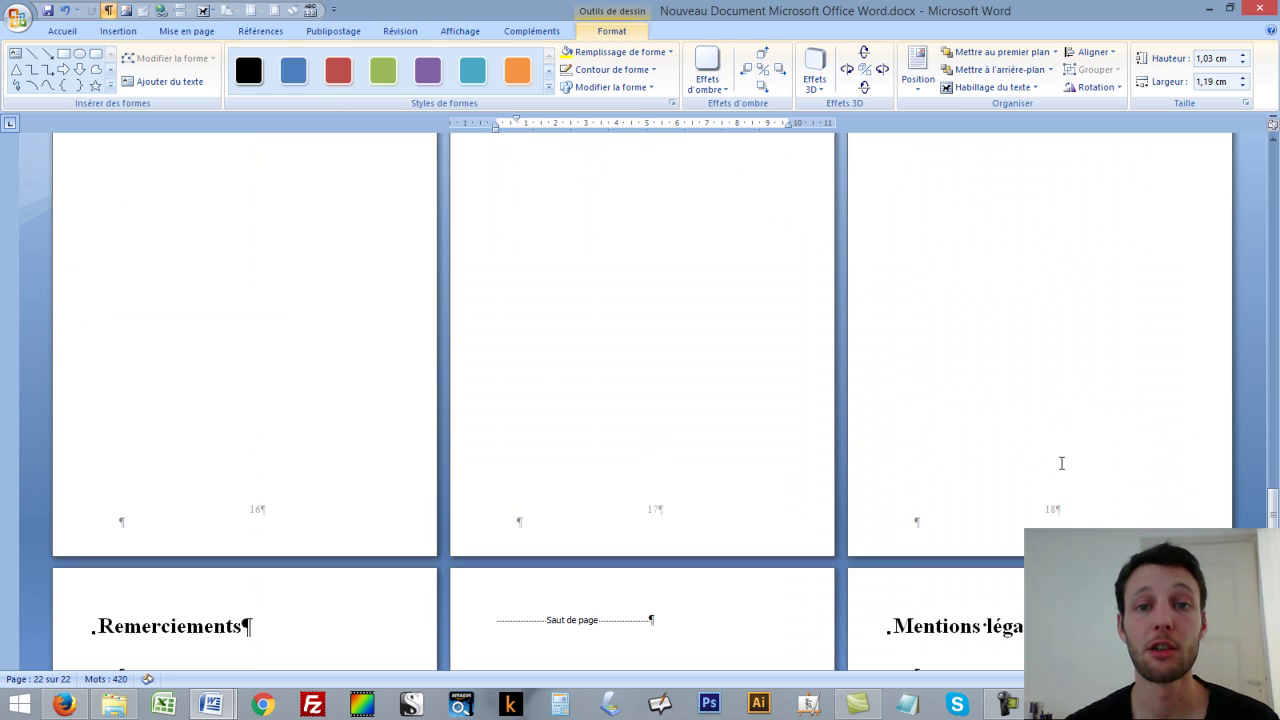
scroll(1062, 463, up, 5)
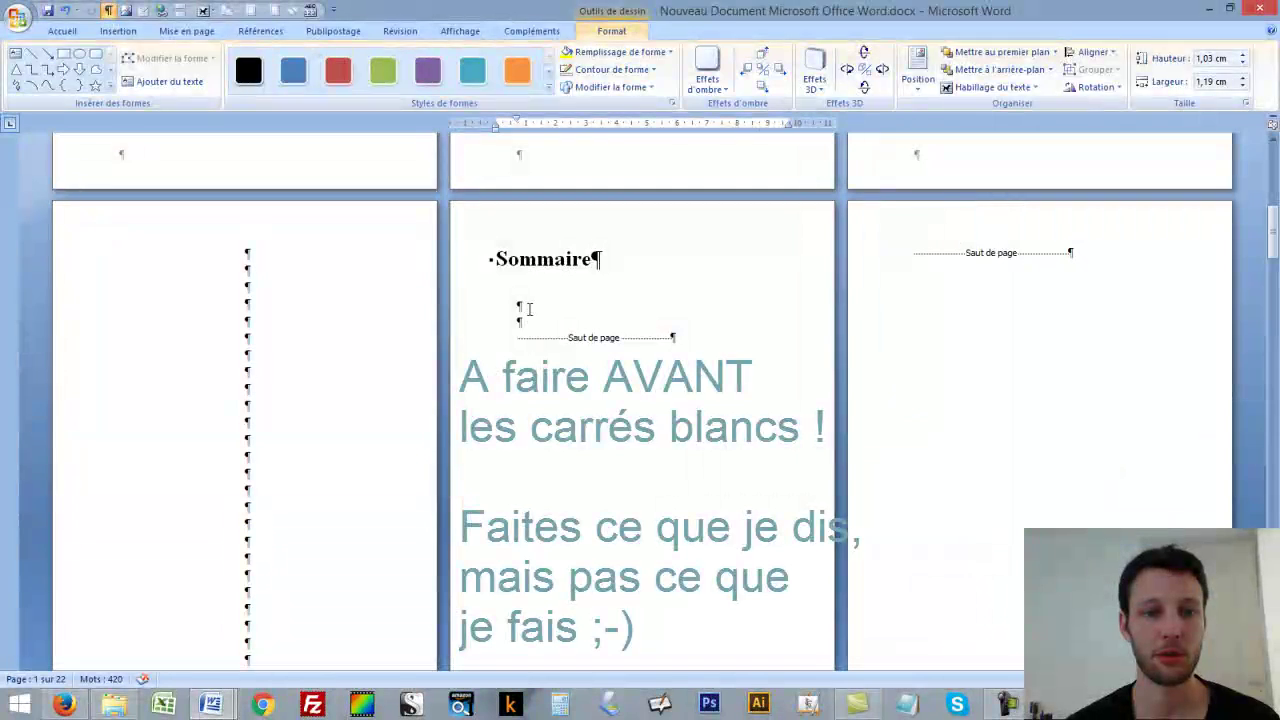
click(523, 306)
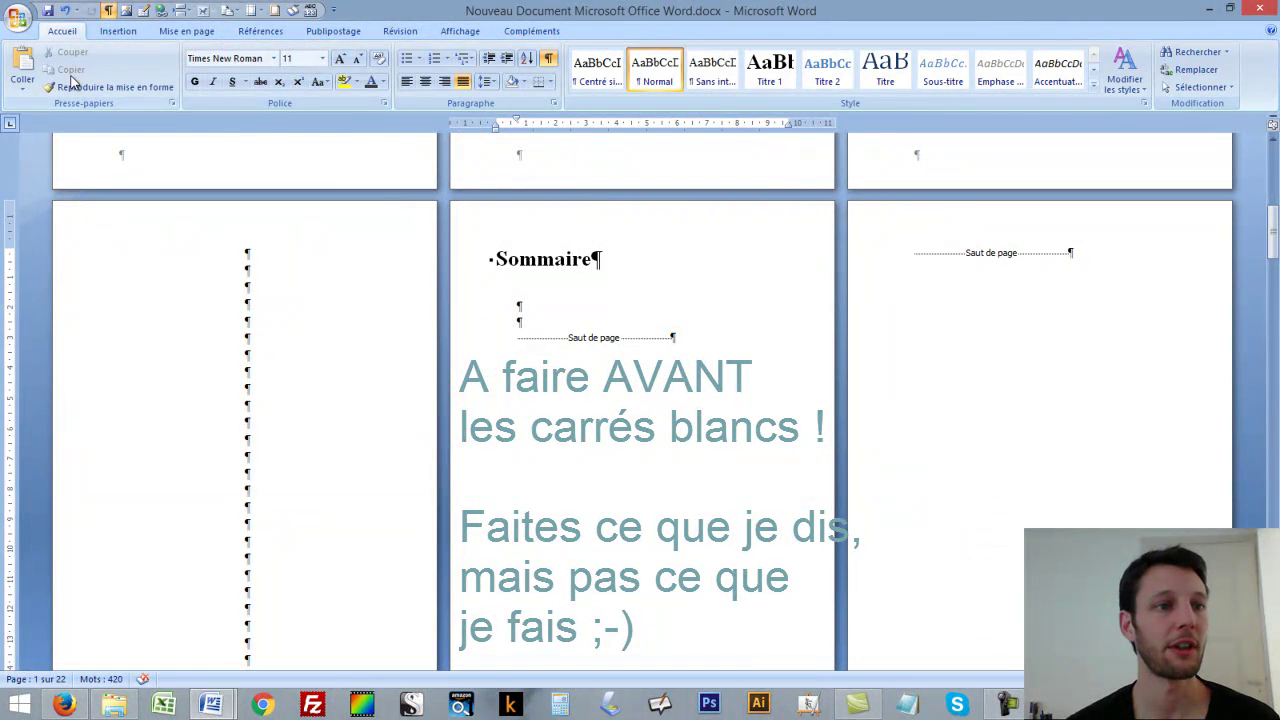
click(117, 33)
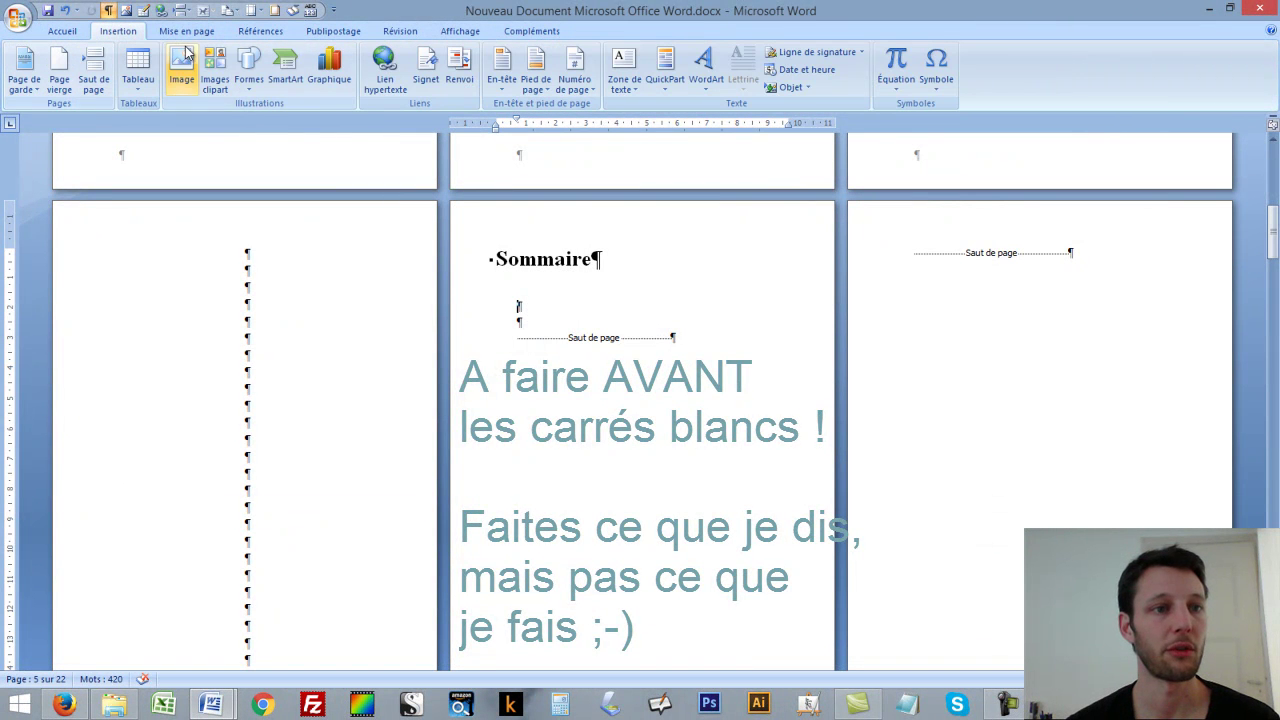
click(258, 33)
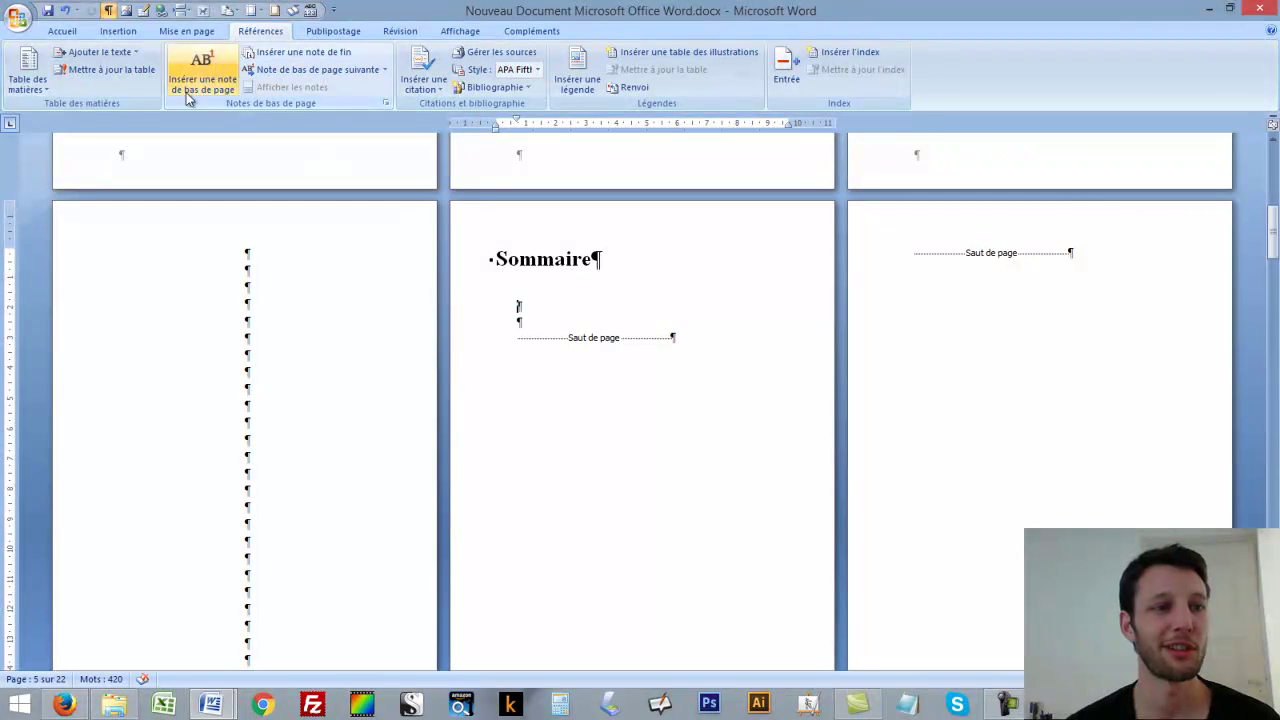
click(31, 82)
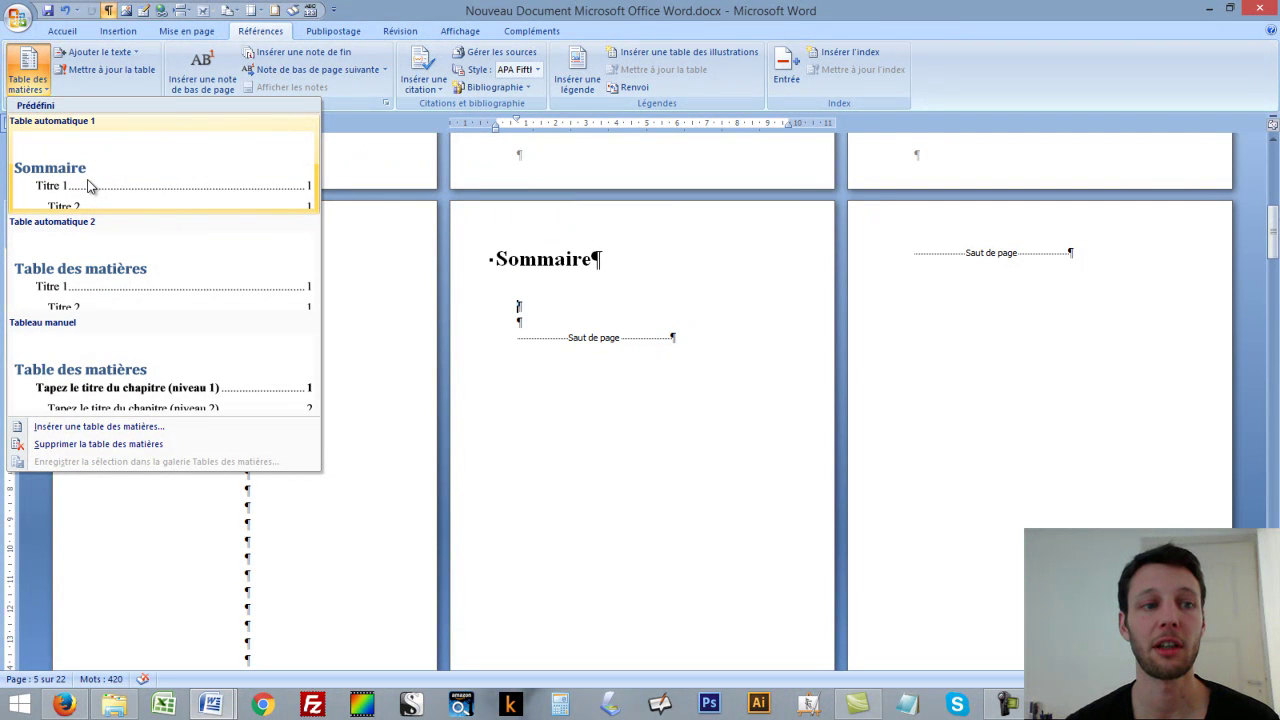
click(87, 184)
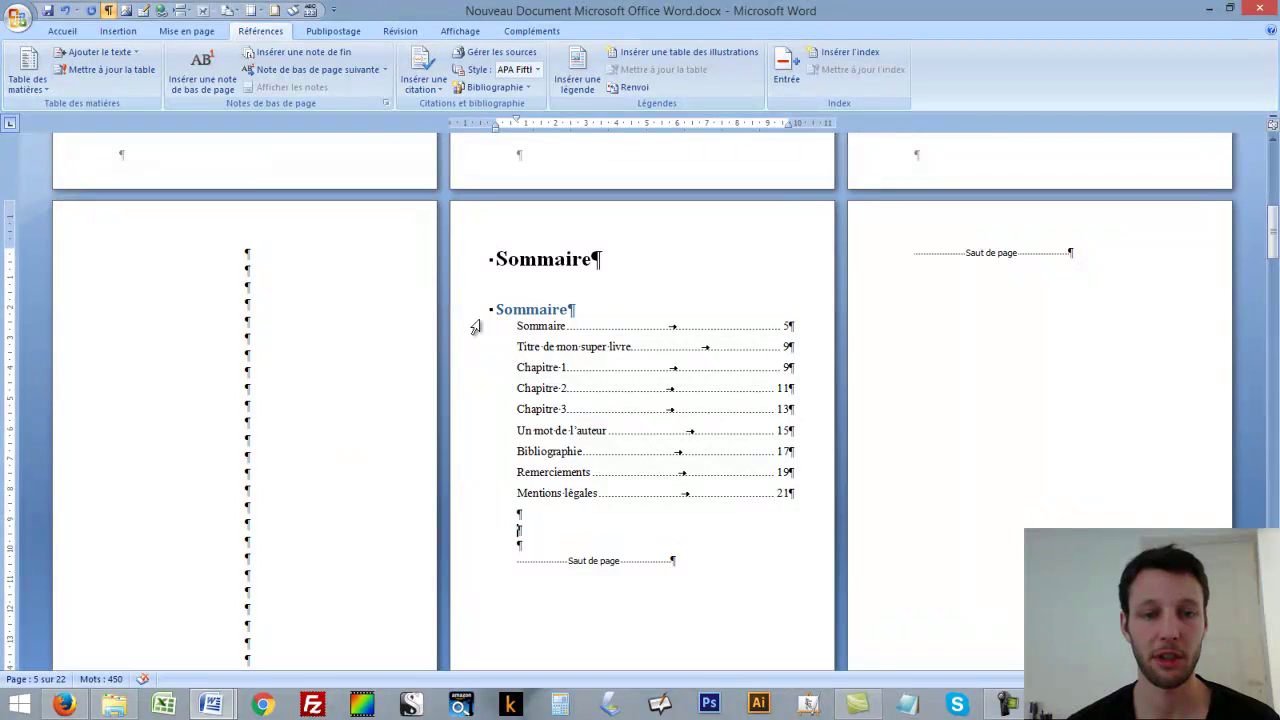
Delete the Sommaire entry and the text of the duplicate blue Sommaire heading from the inserted table of contents
click(475, 328)
key(Delete)
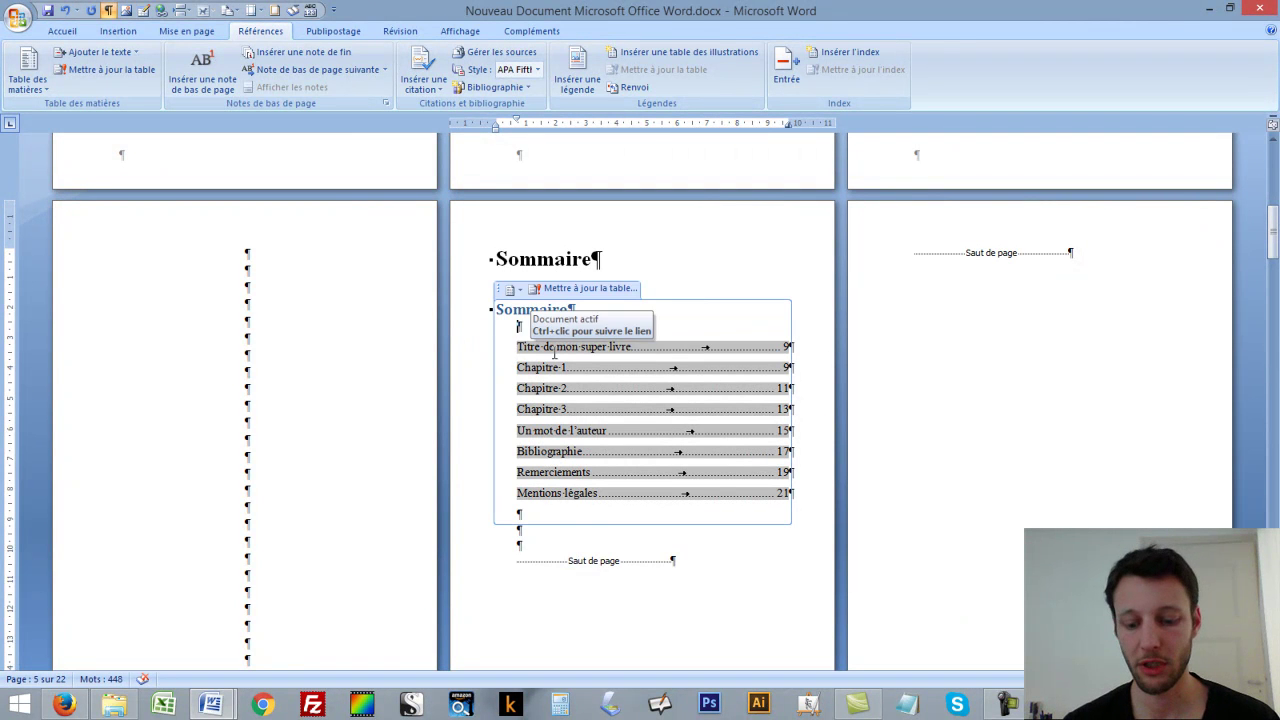
key(Up)
key(End)
key(BackSpace)
key(BackSpace)
key(BackSpace)
key(BackSpace)
key(BackSpace)
key(BackSpace)
key(BackSpace)
key(BackSpace)
key(Delete)
key(Delete)
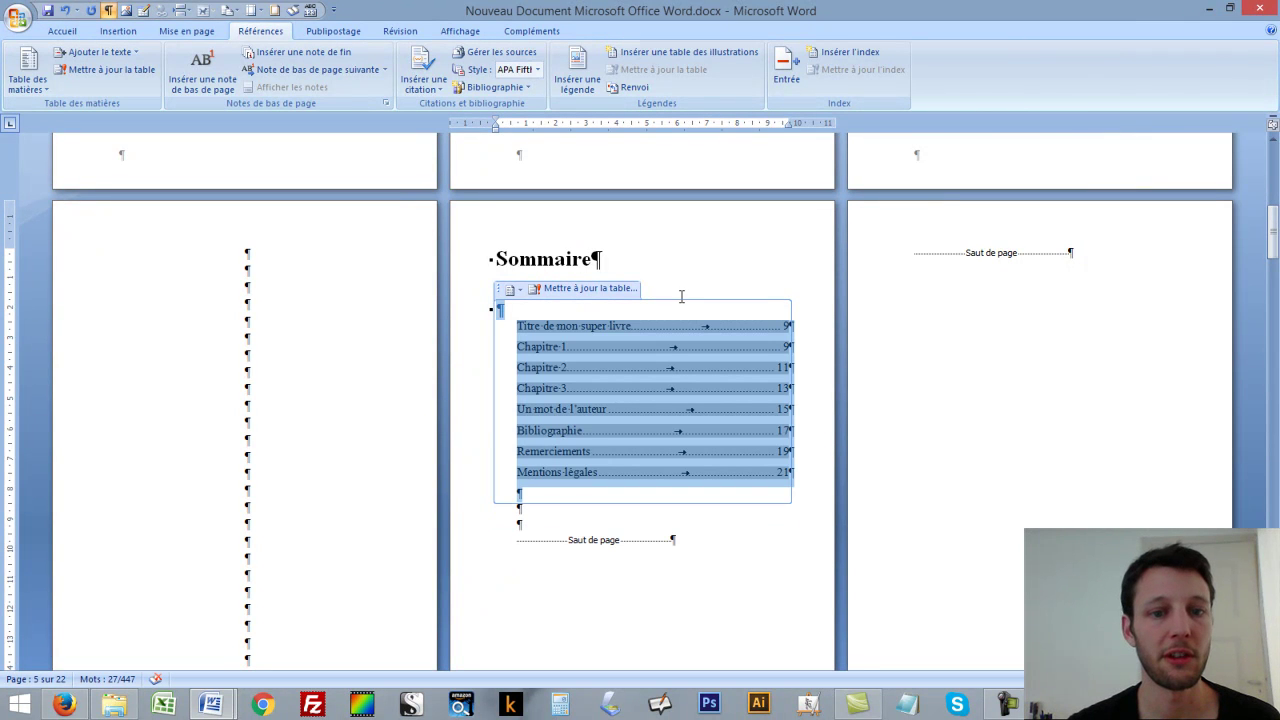
Set the table of contents to font size 11 and align its entries' left indent with the page margin
click(62, 31)
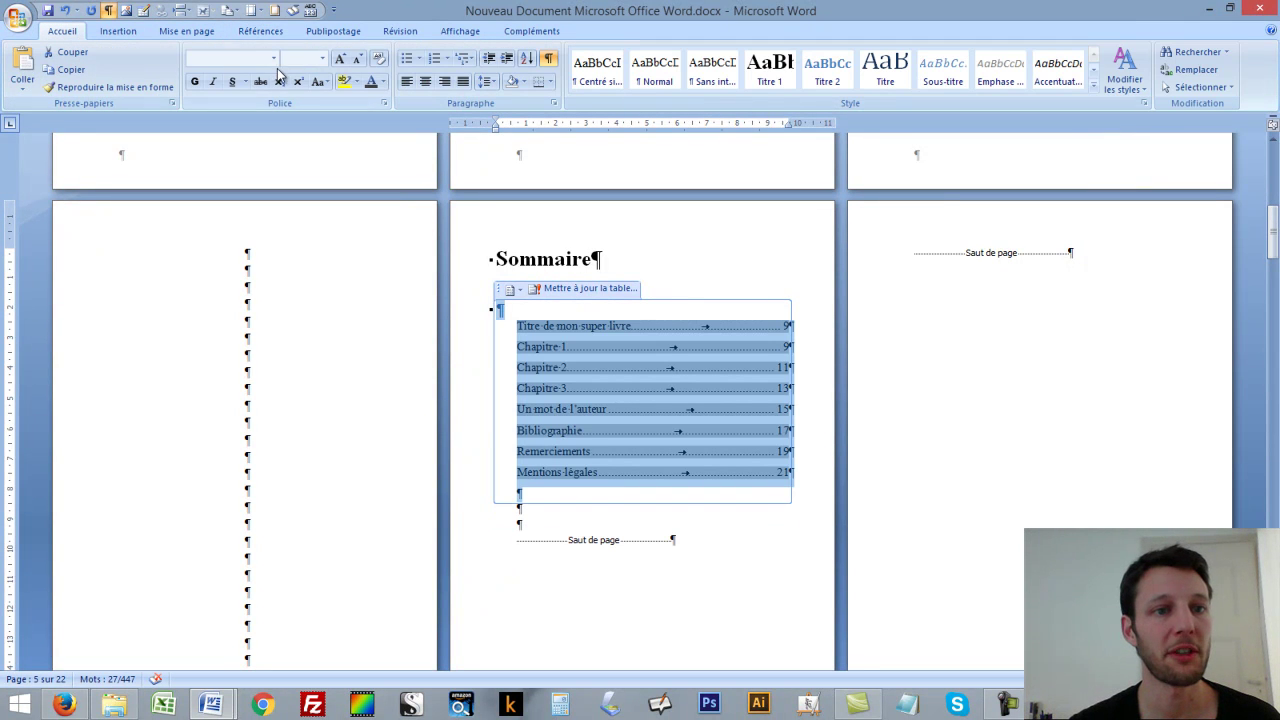
click(322, 58)
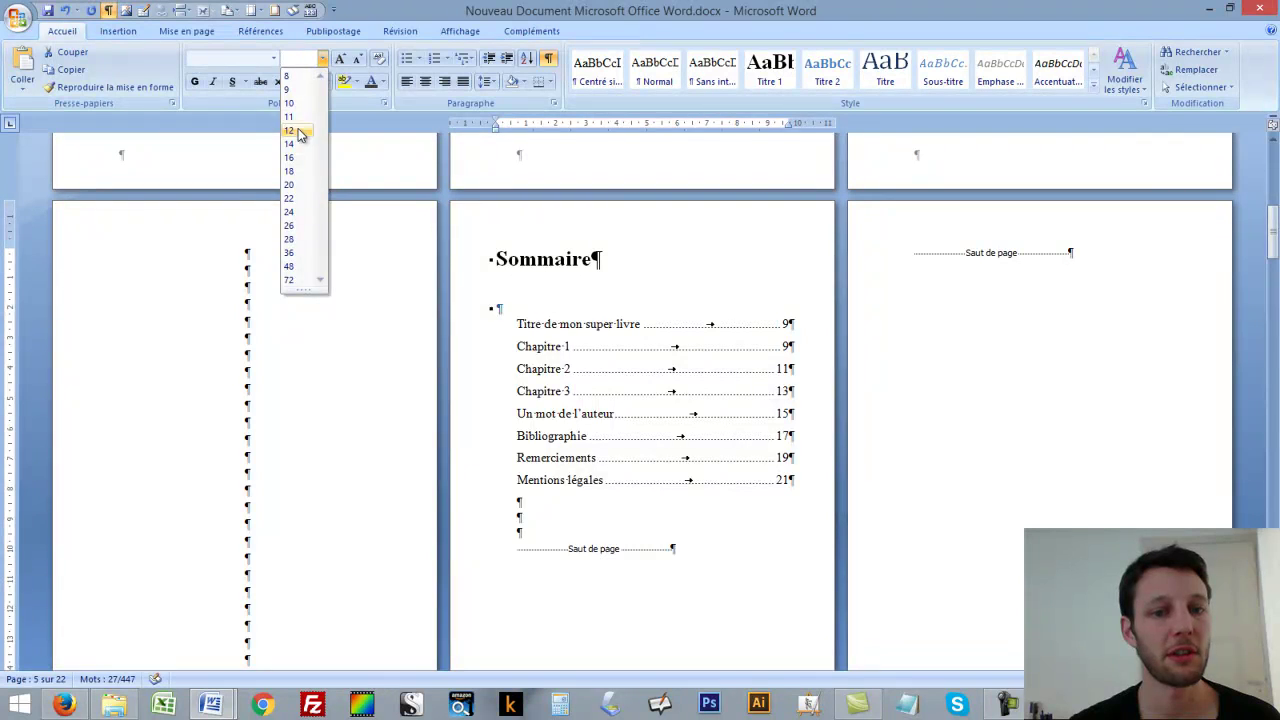
key(Escape)
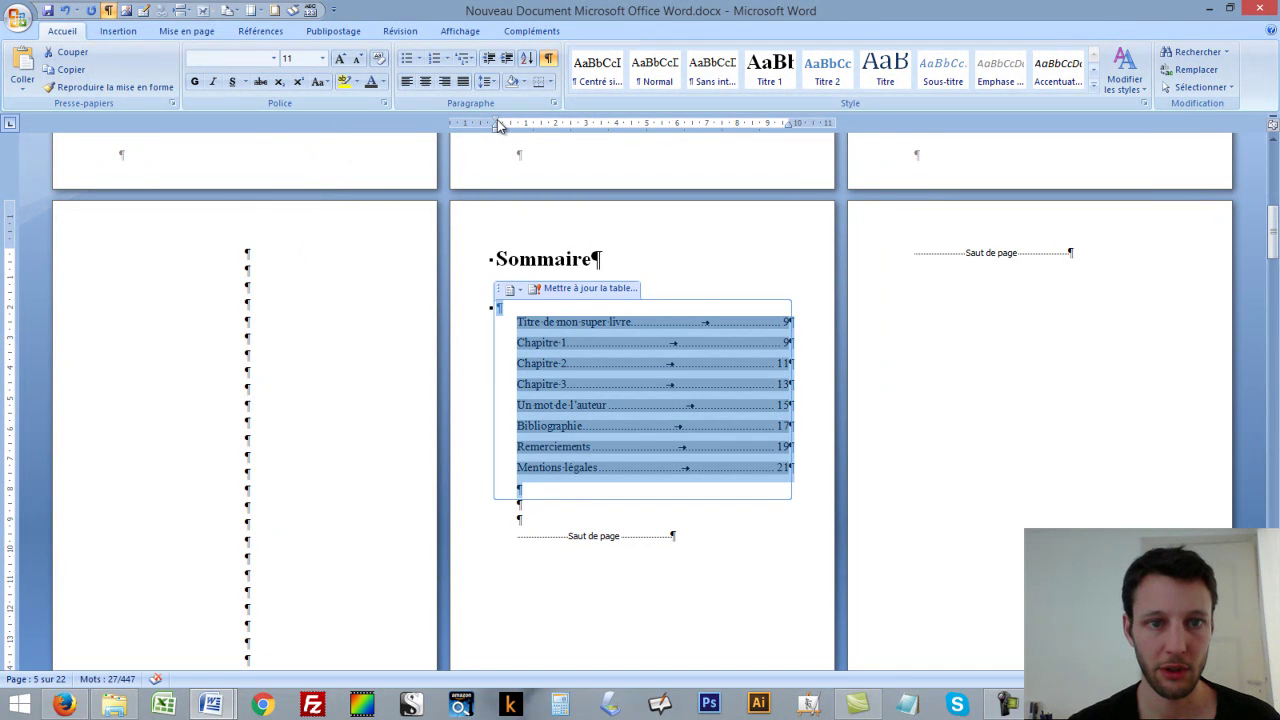
drag(500, 124, 498, 124)
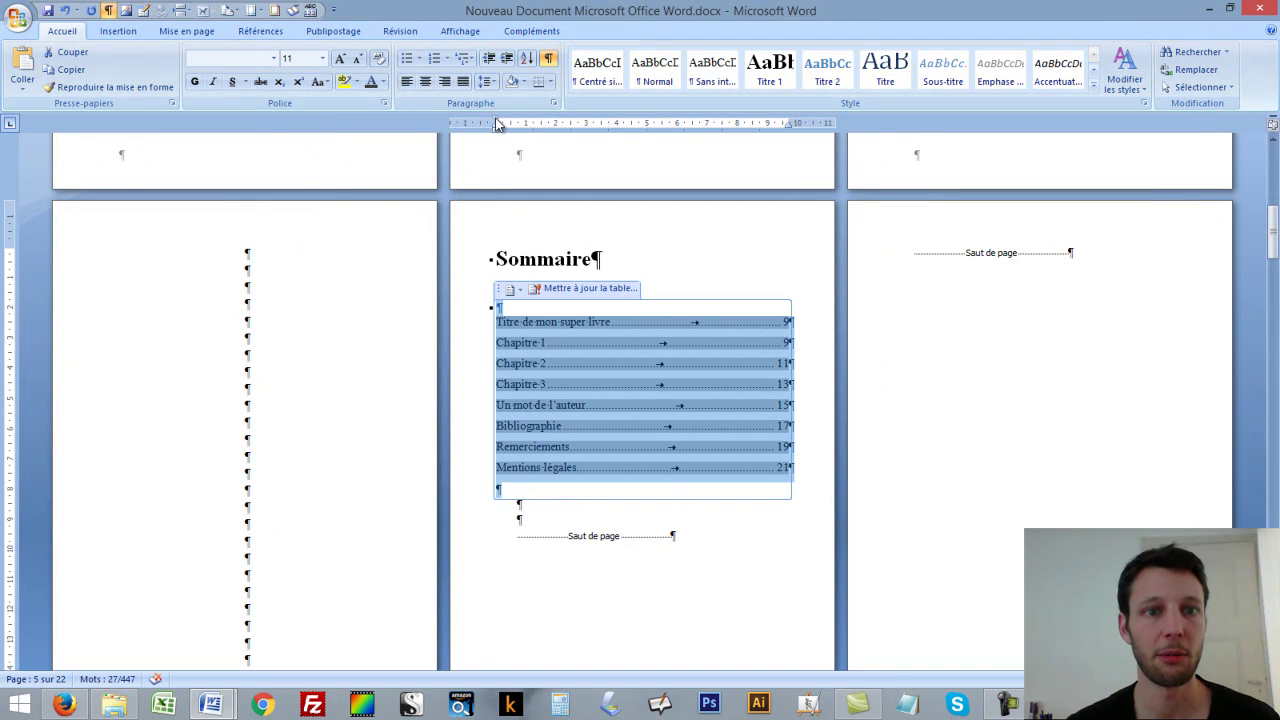
click(608, 507)
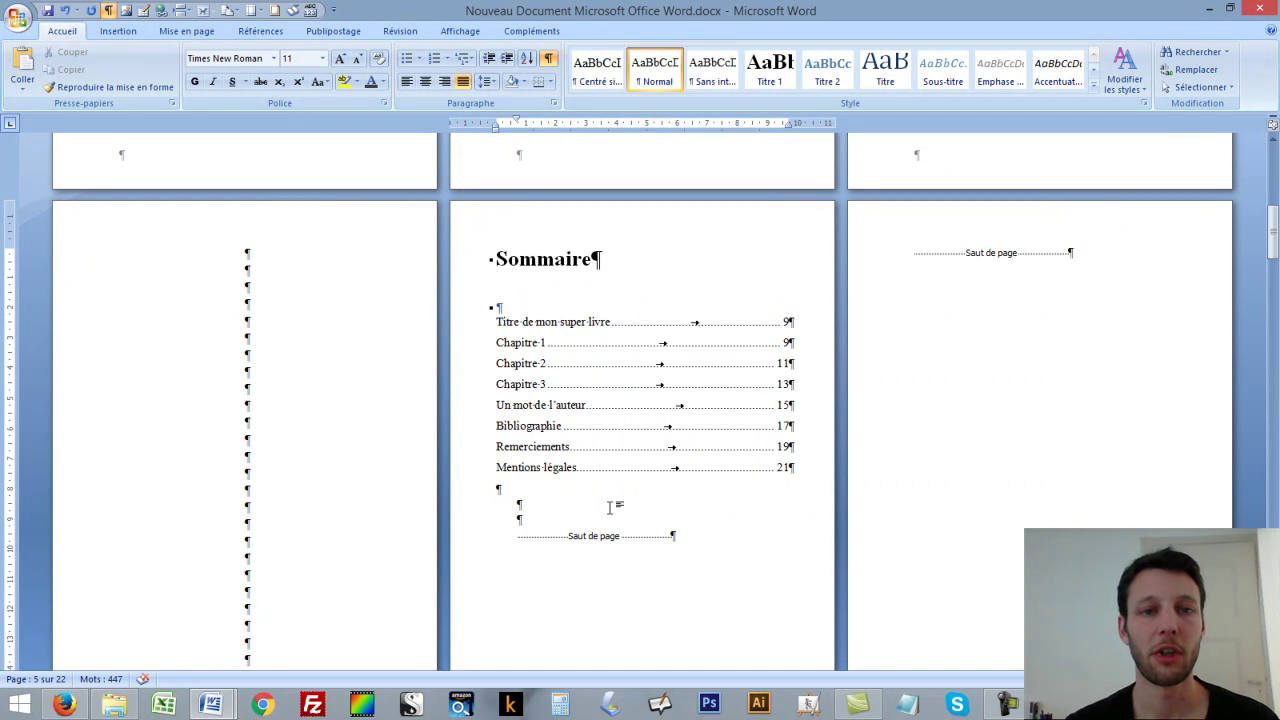
click(608, 493)
drag(517, 314, 630, 480)
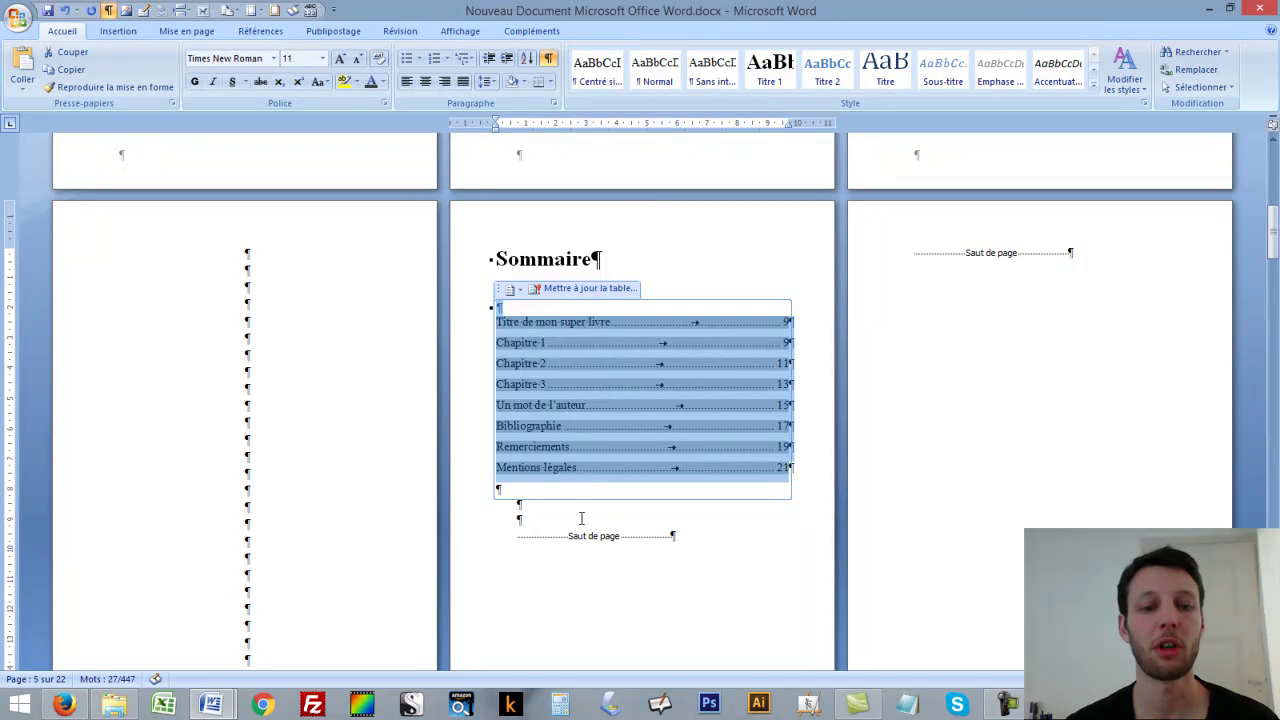
click(582, 519)
Publish the whole document as Nouveau Document Microsoft Office Word.pdf with the ISO 19005-1 (PDF/A) compatibility option enabled
click(18, 18)
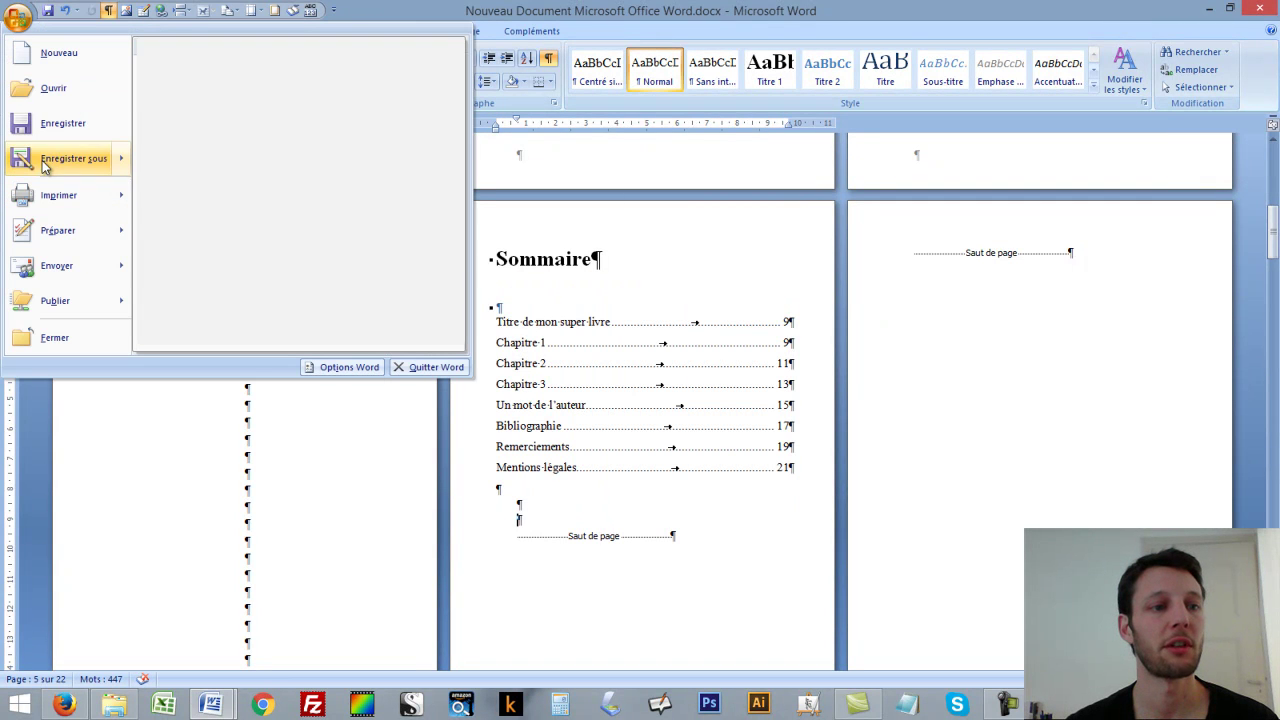
mouse_move(45, 162)
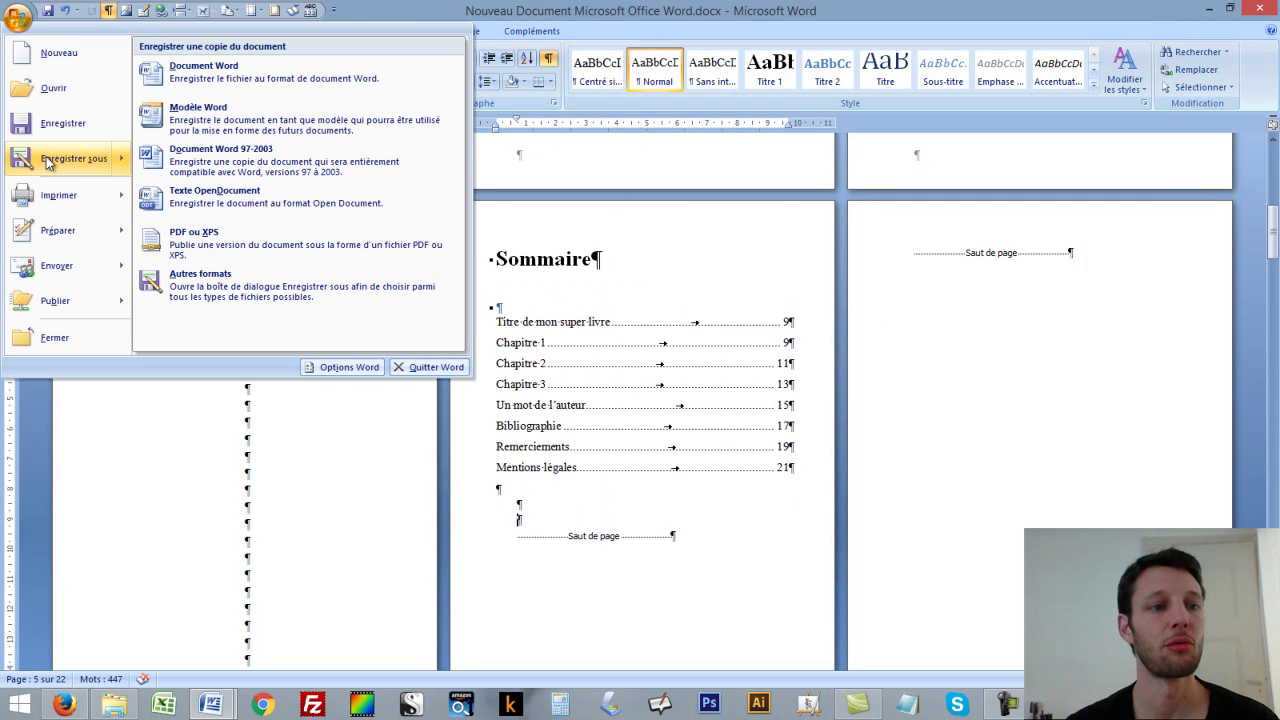
click(208, 240)
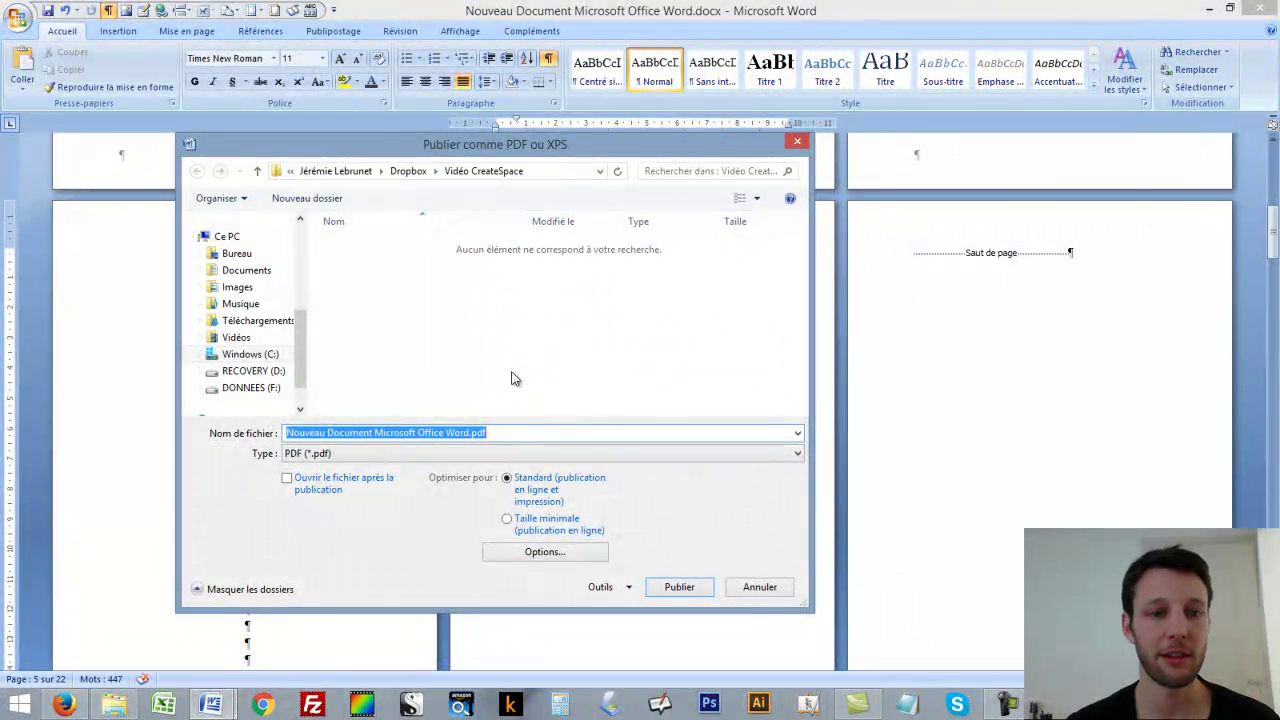
click(535, 556)
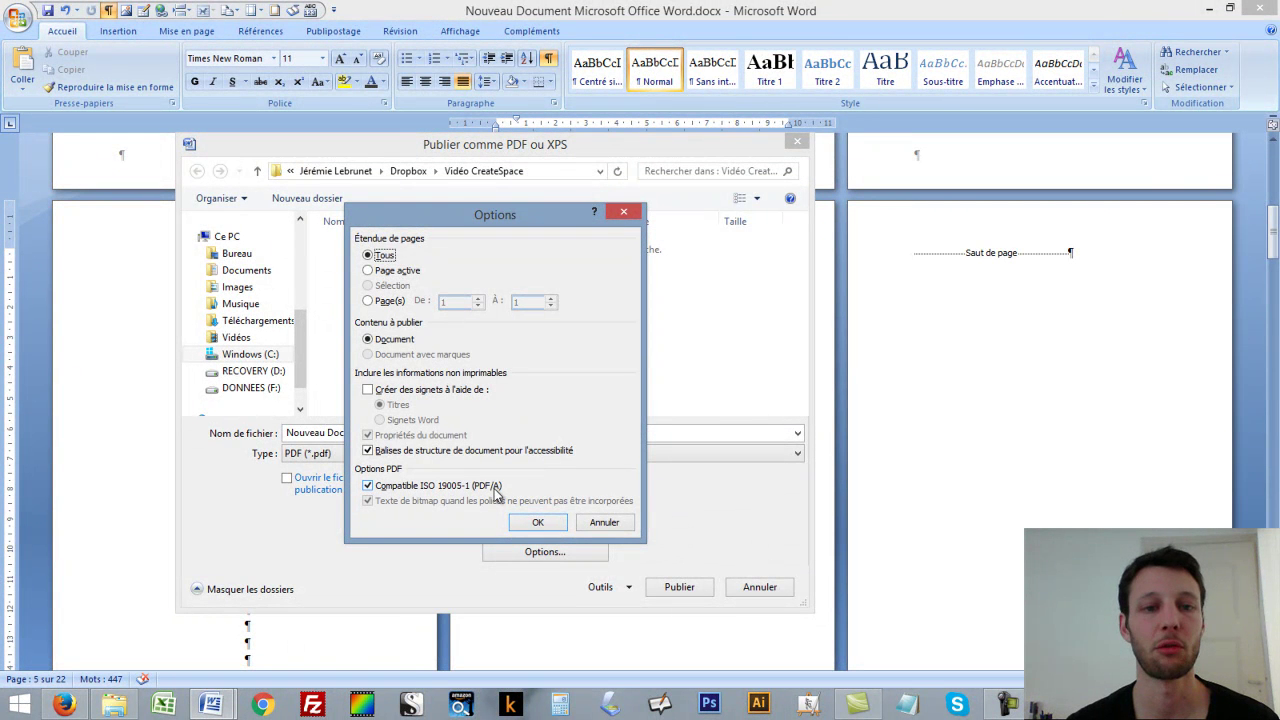
click(537, 522)
click(670, 587)
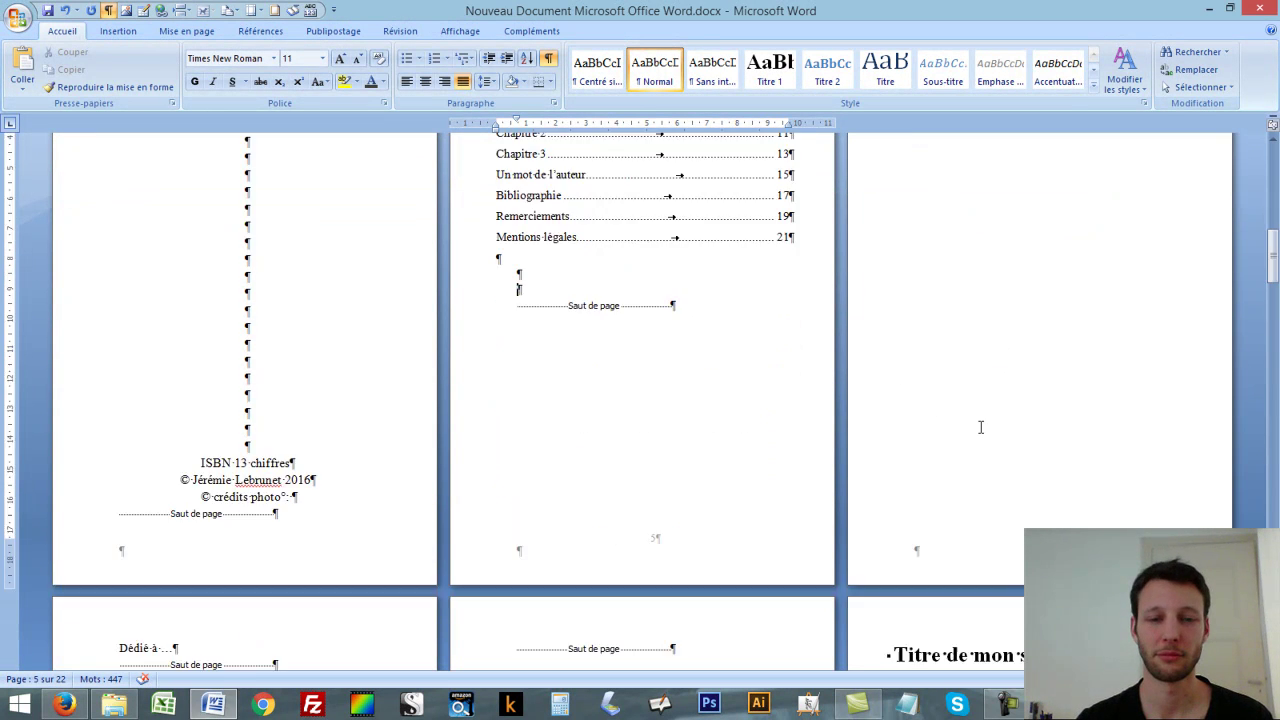
Update the entire table of contents and delete the Sommaire entry from the refreshed list
click(590, 372)
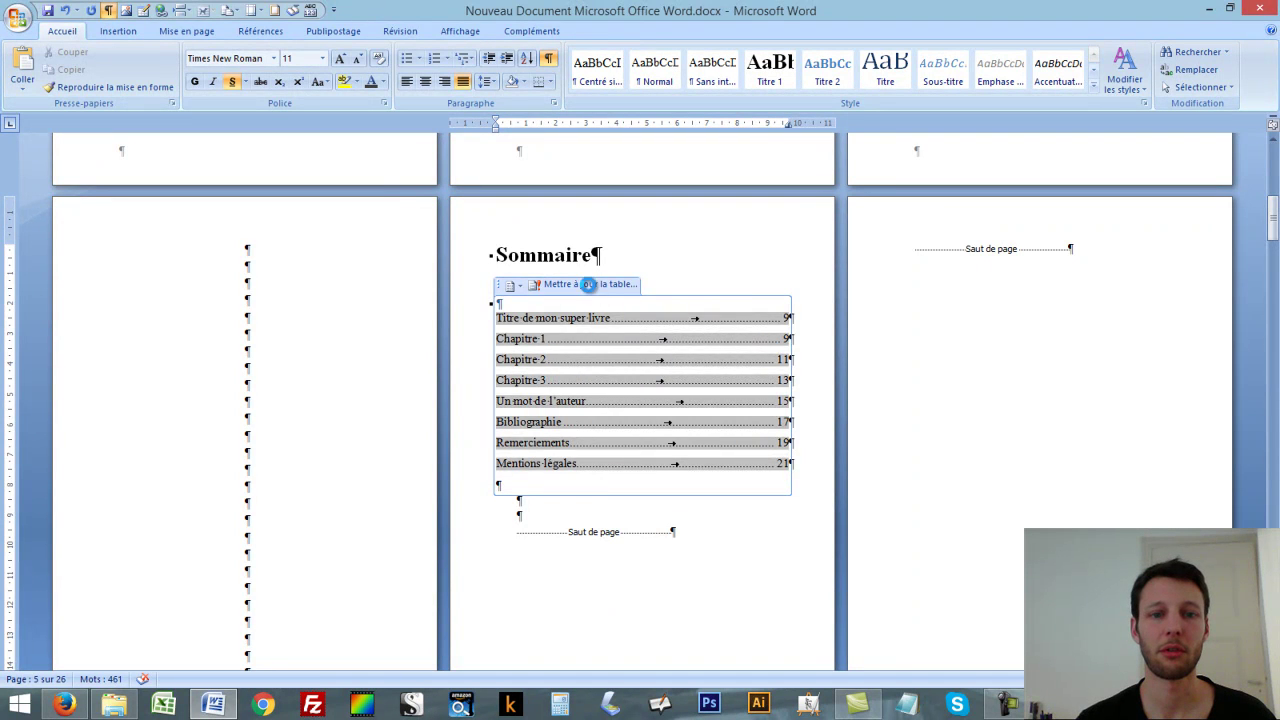
click(586, 285)
click(568, 351)
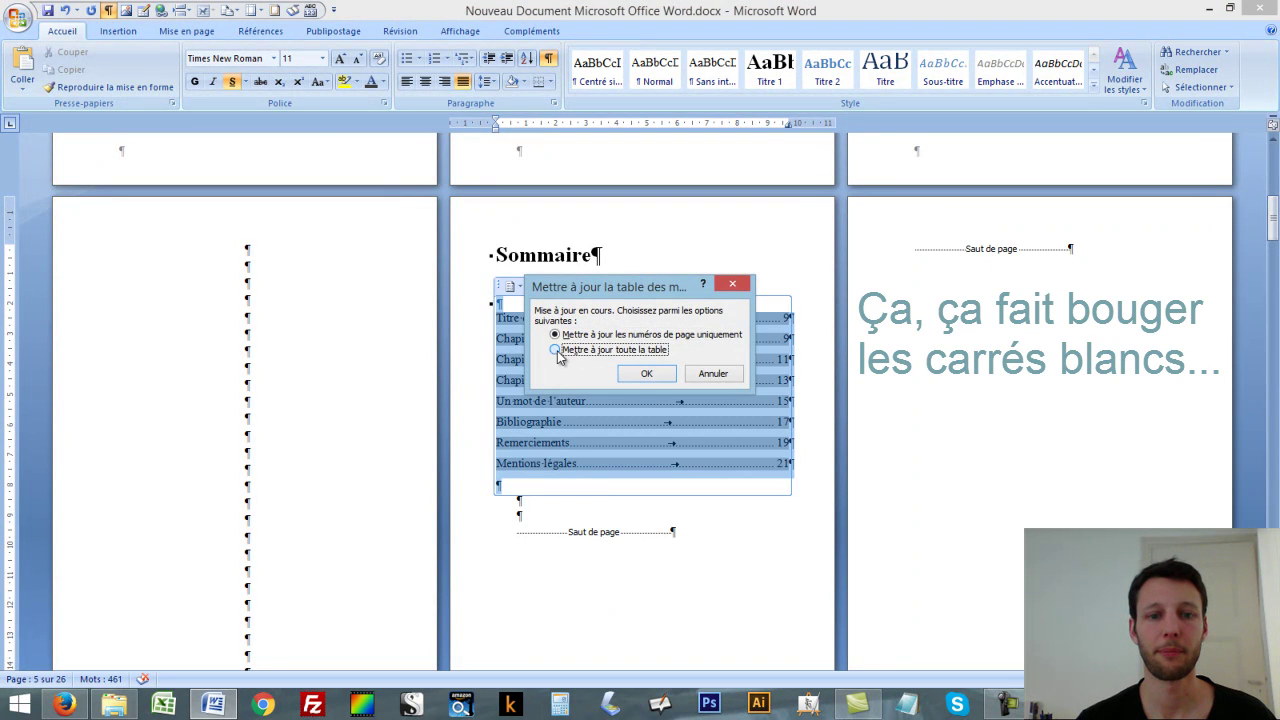
click(646, 373)
key(shift+End)
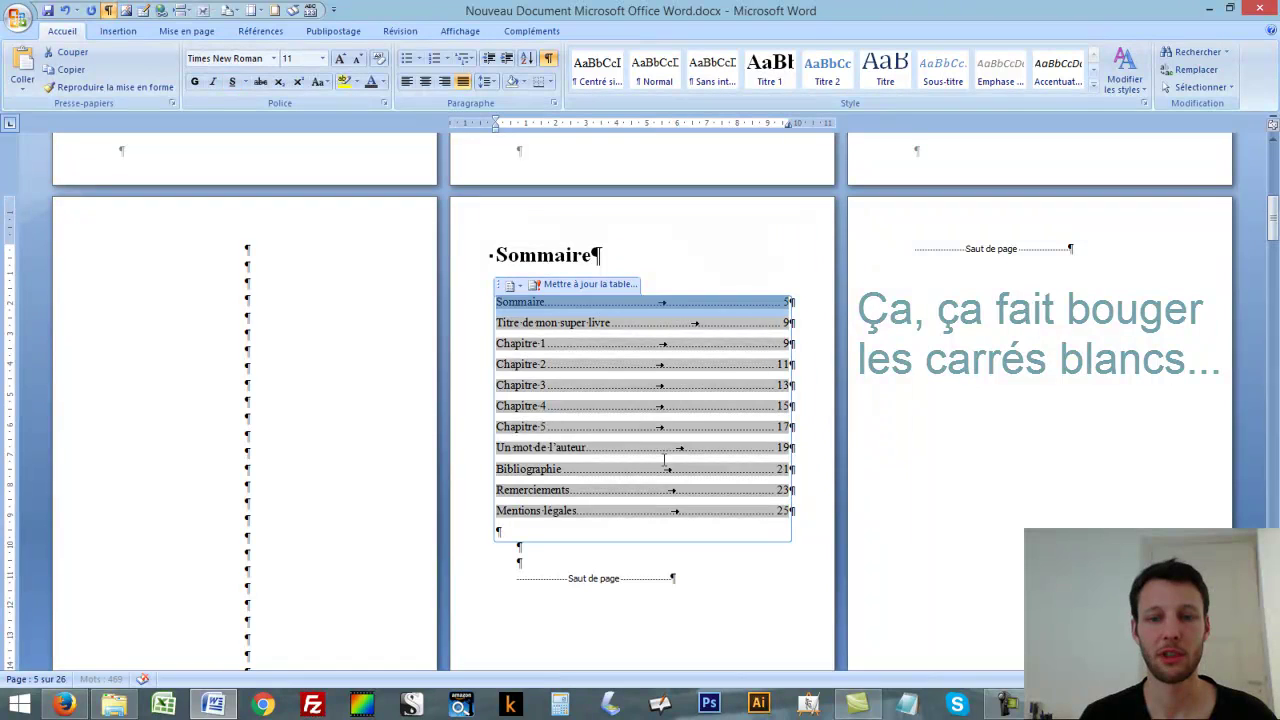
key(Delete)
click(572, 545)
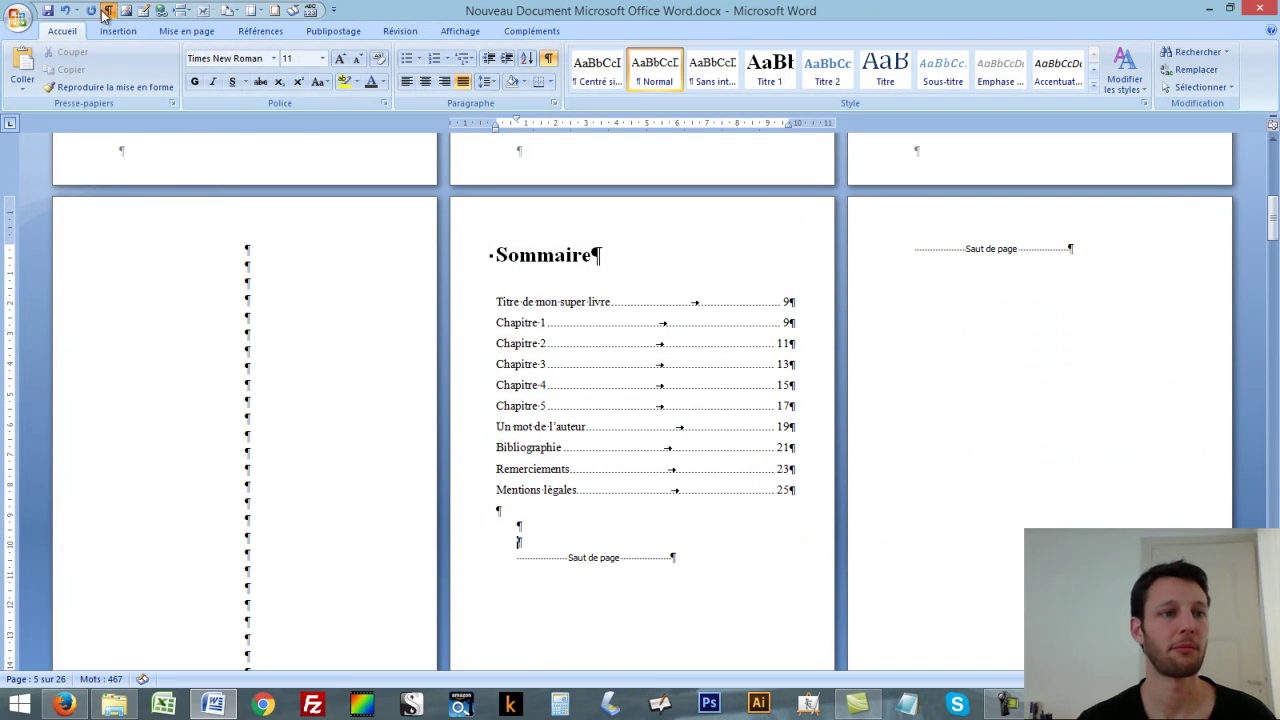
Republish the updated manuscript as PDF and submit Nouveau Document Microsoft Office Word.pdf as the interior file on the CreateSpace site
click(108, 10)
click(670, 587)
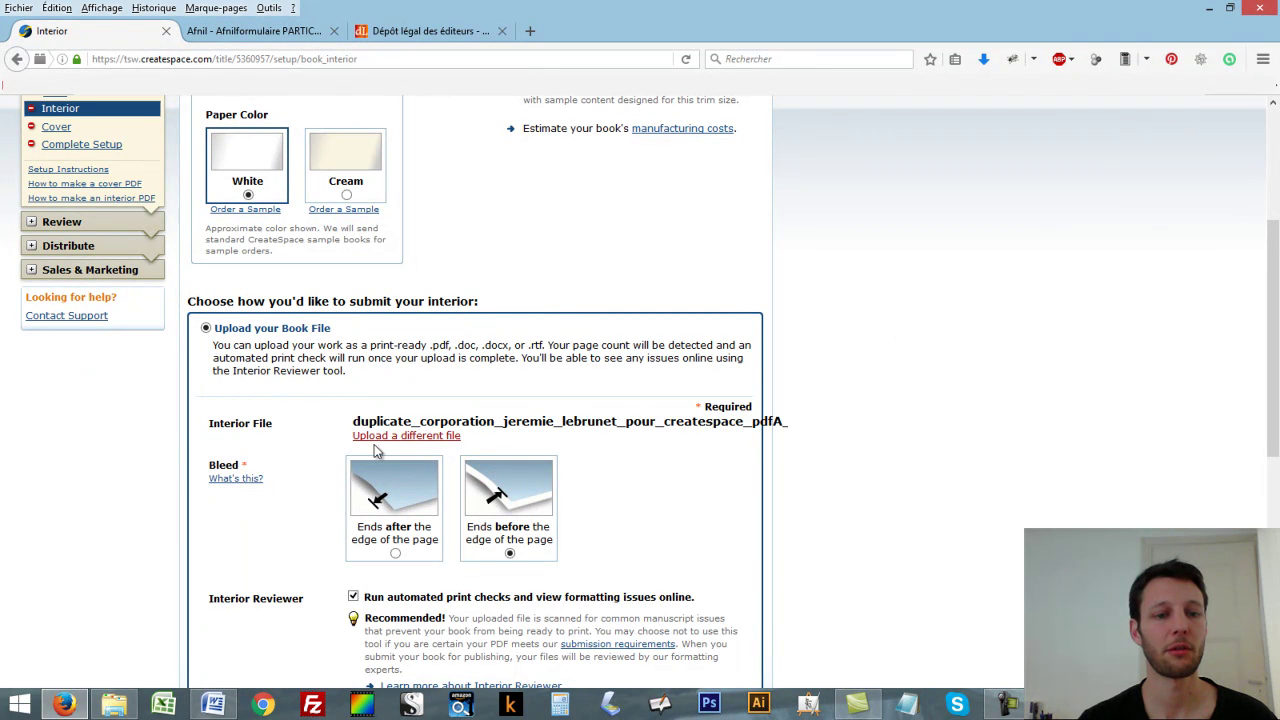
click(405, 437)
click(539, 437)
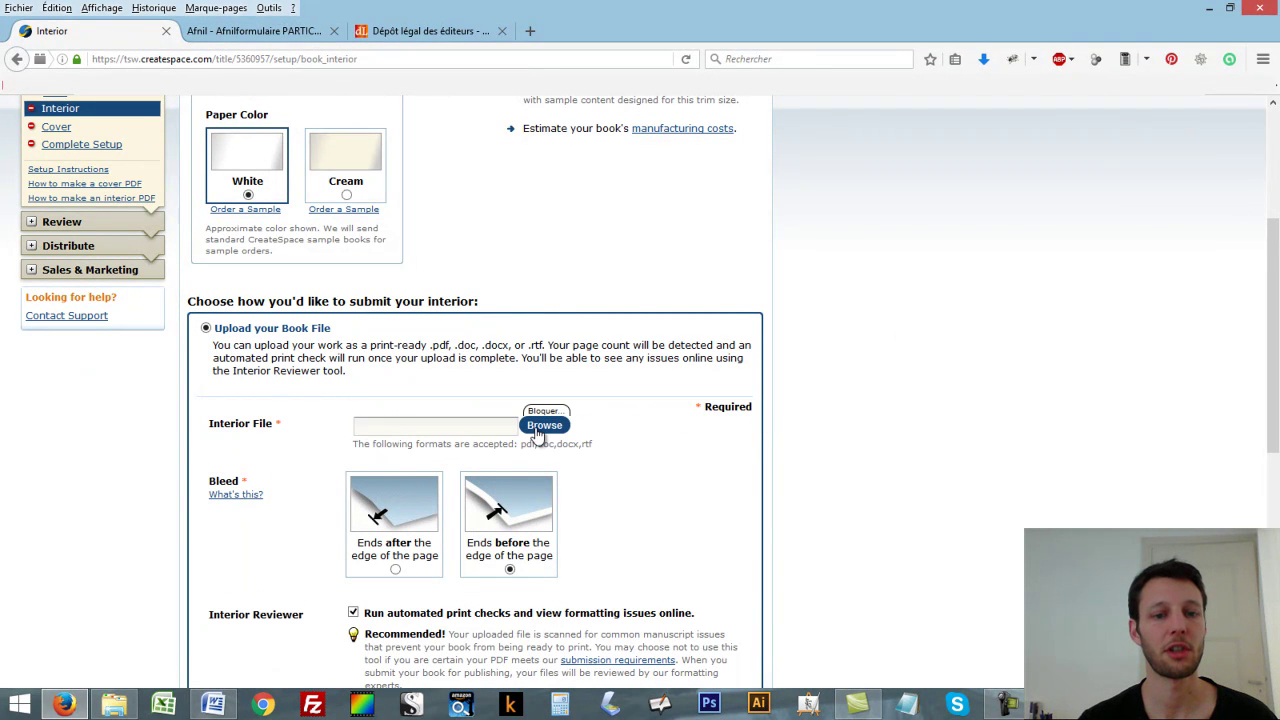
click(506, 357)
scroll(661, 400, down, 3)
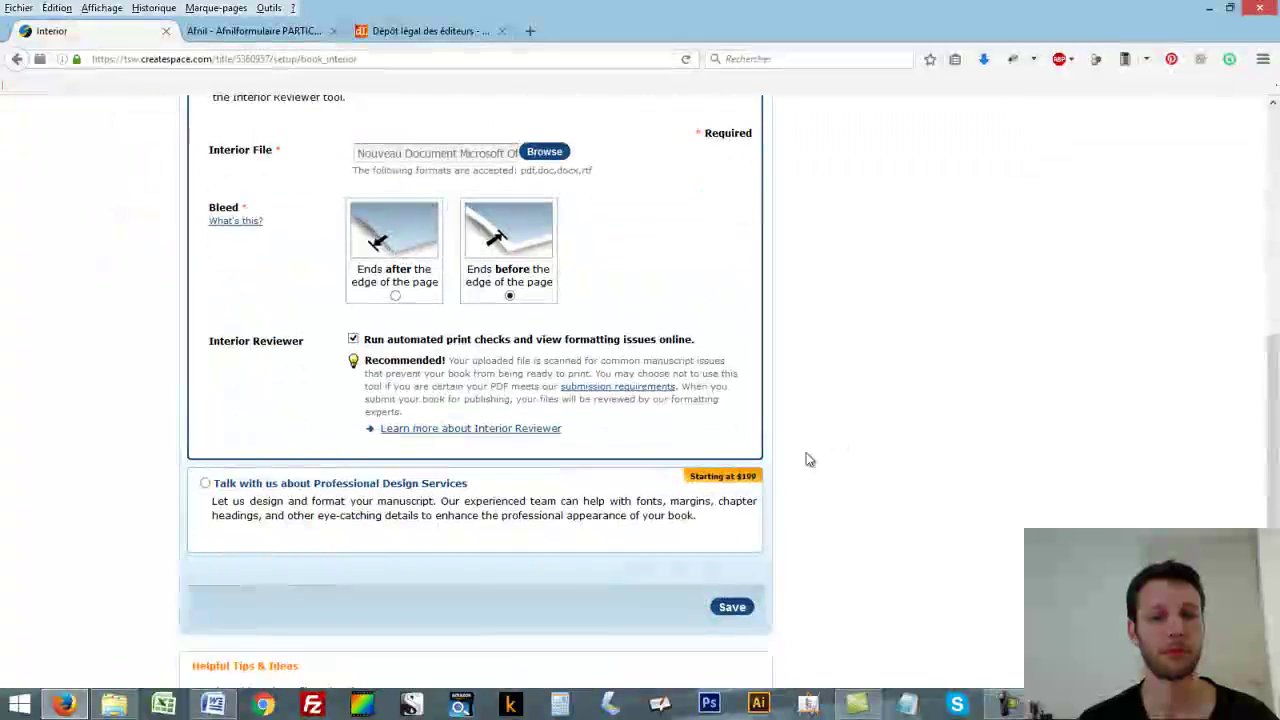
click(732, 607)
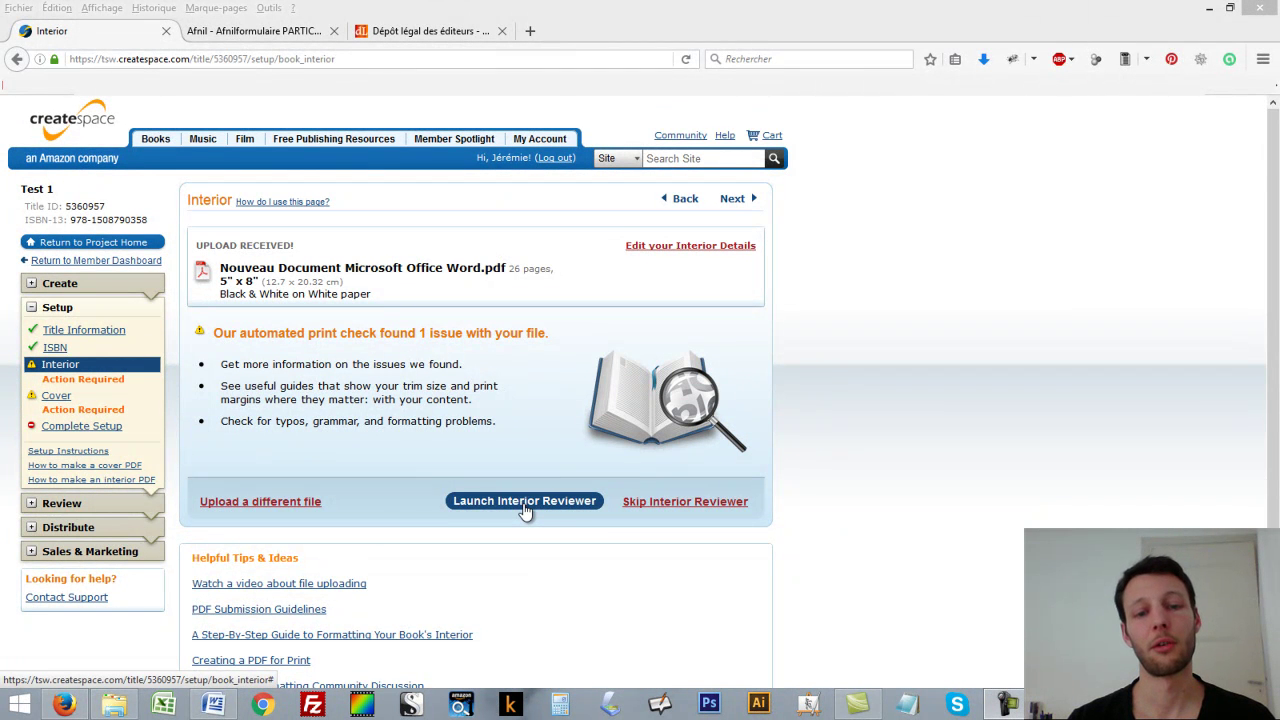
Launch the Interior Reviewer and page through the book to pages 10-11 to examine the flagged image under Chapitre 2
click(525, 505)
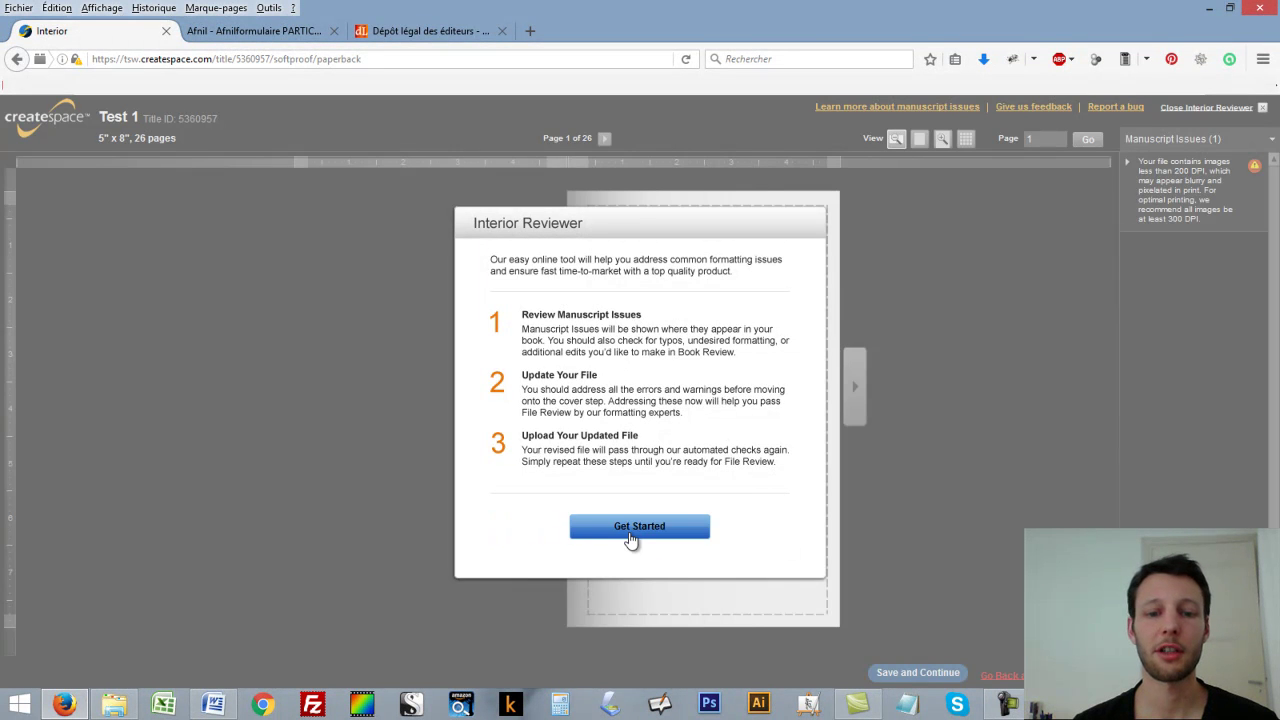
click(634, 528)
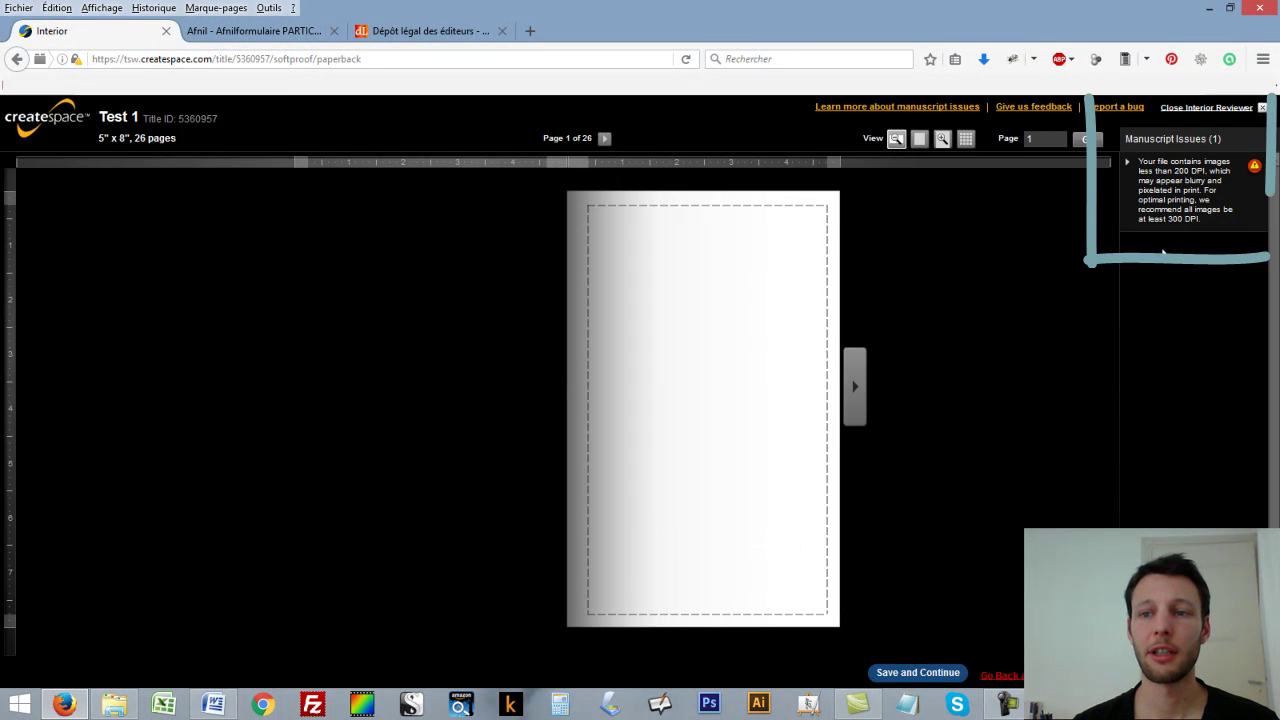
click(854, 390)
click(856, 393)
click(855, 390)
click(855, 390)
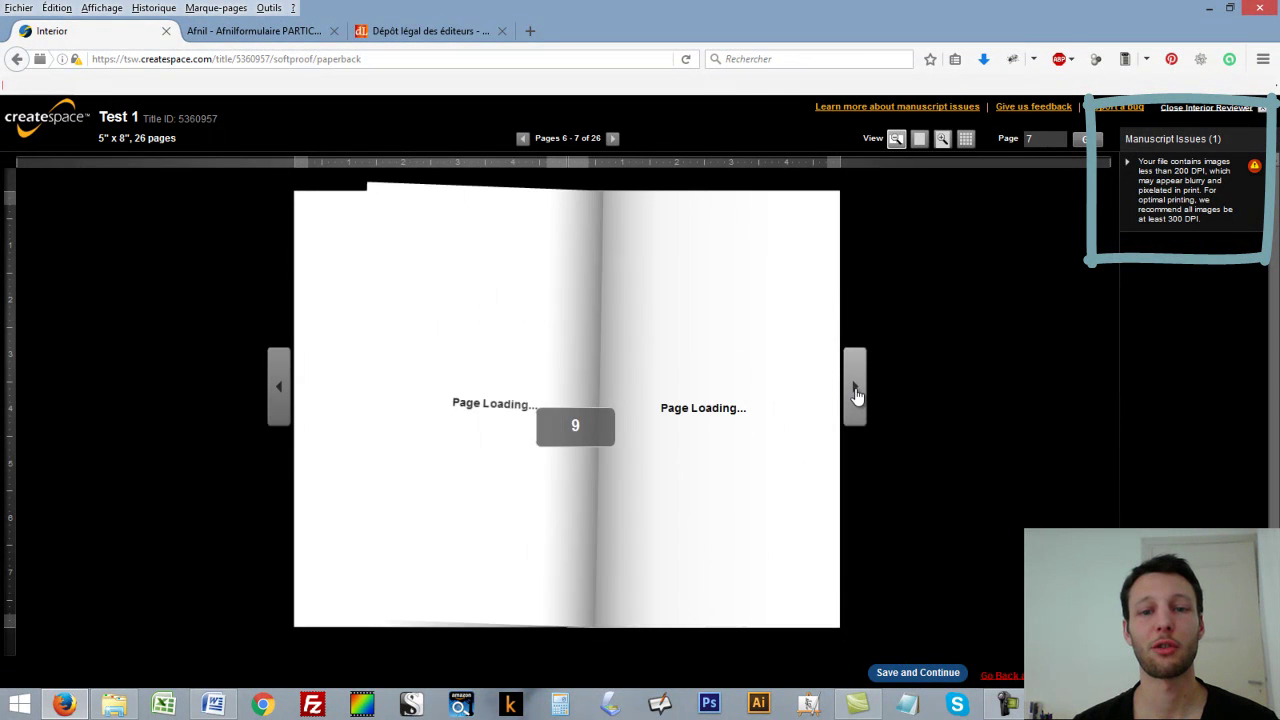
click(855, 390)
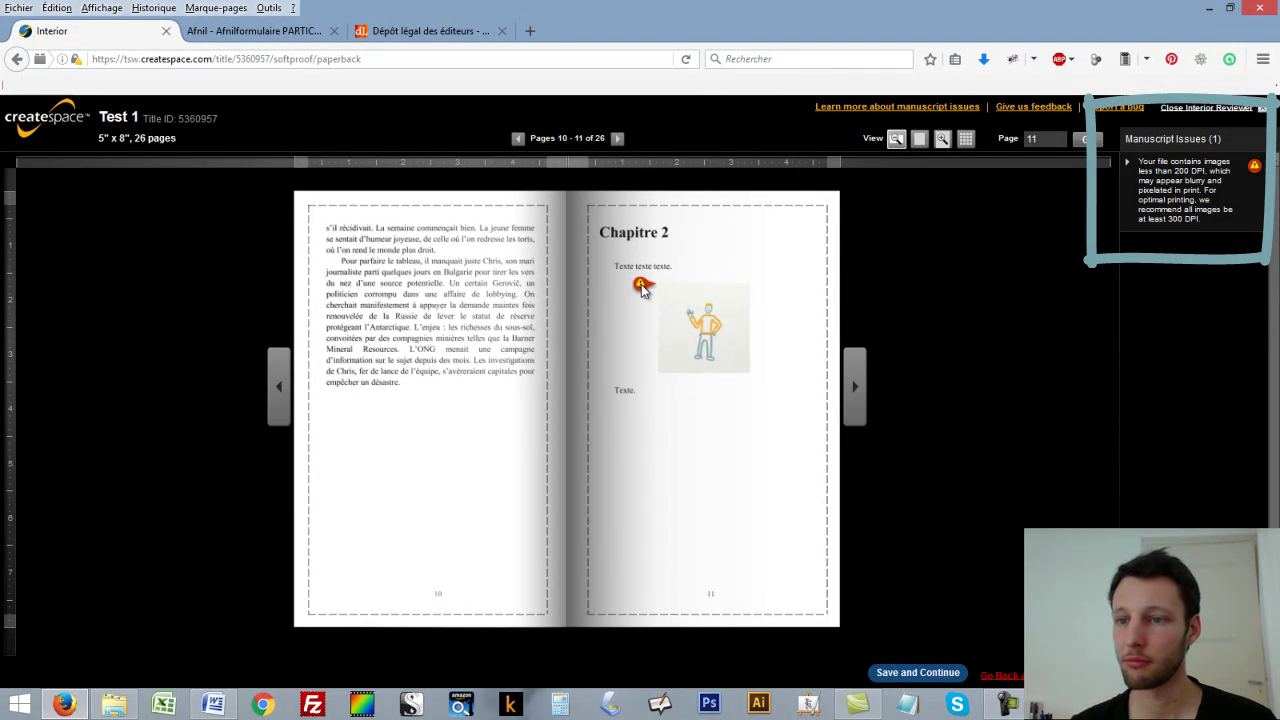
Switch to the Word manuscript and compress its images with Impression (220 ppp) output, leaving automatic basic compression on saving disabled
key(alt+Tab)
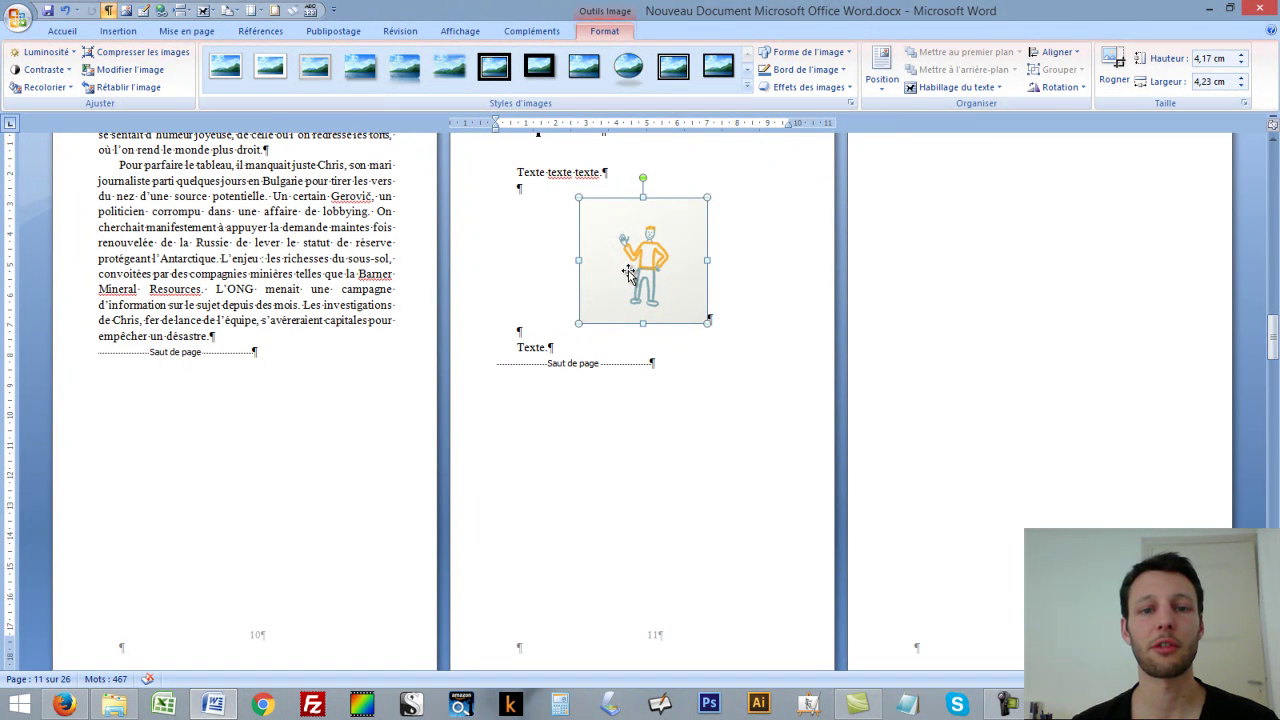
click(137, 55)
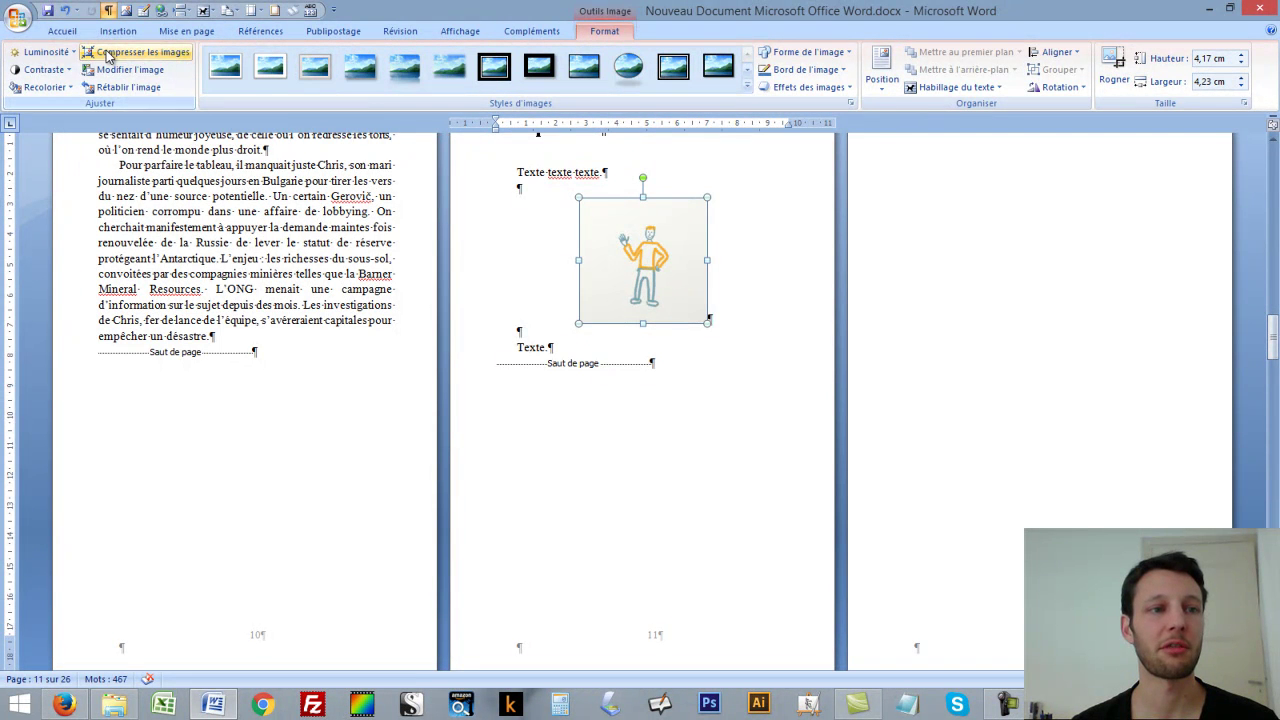
click(545, 371)
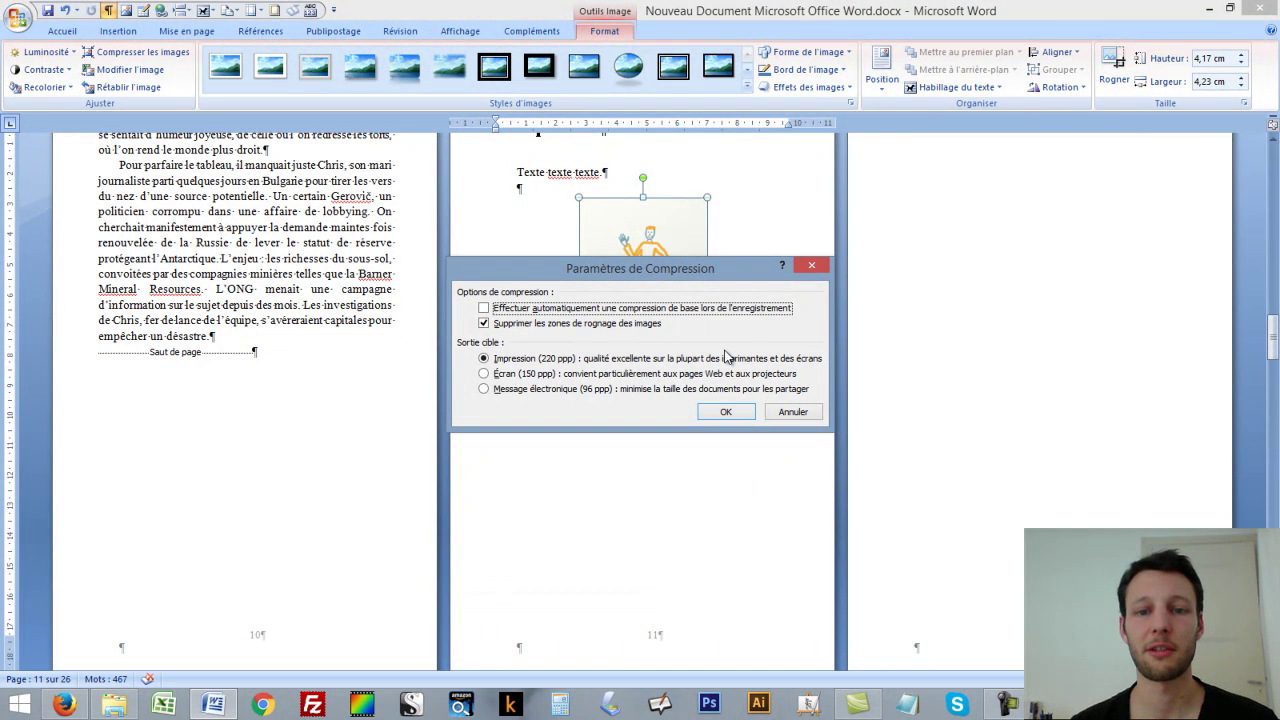
click(726, 411)
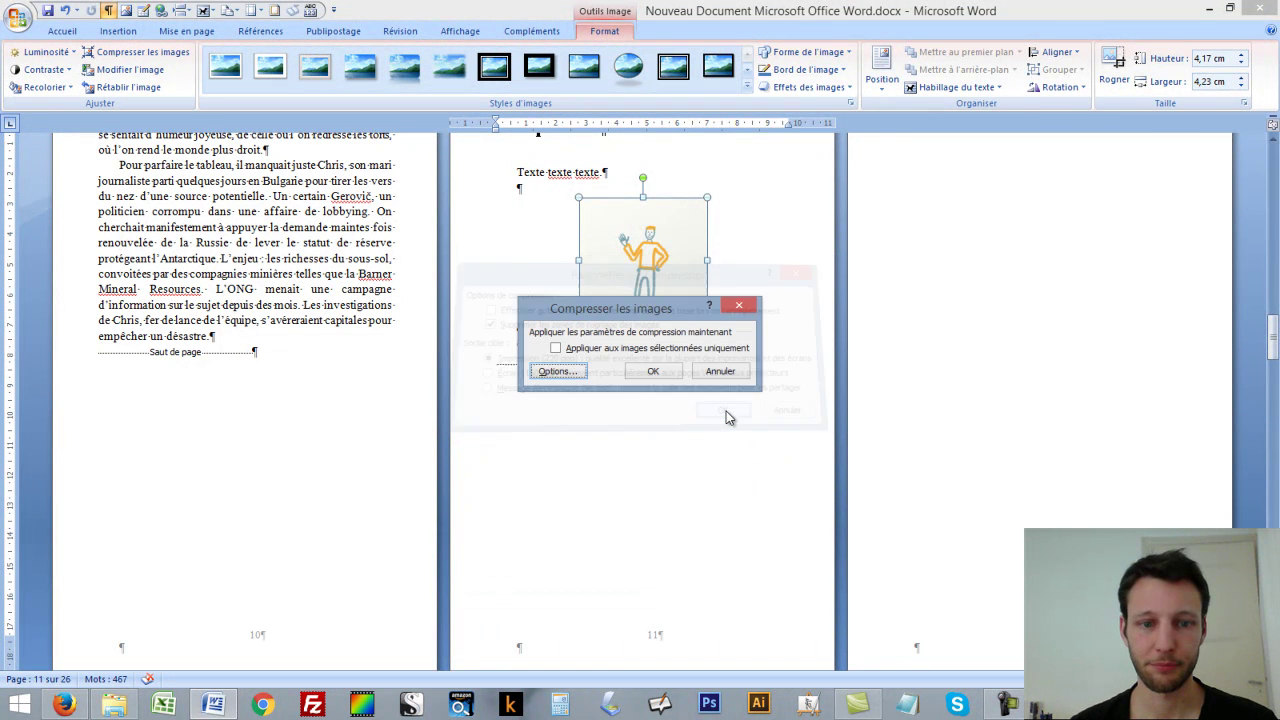
click(655, 372)
Save the manuscript and republish it as a PDF with the compressed images
click(567, 327)
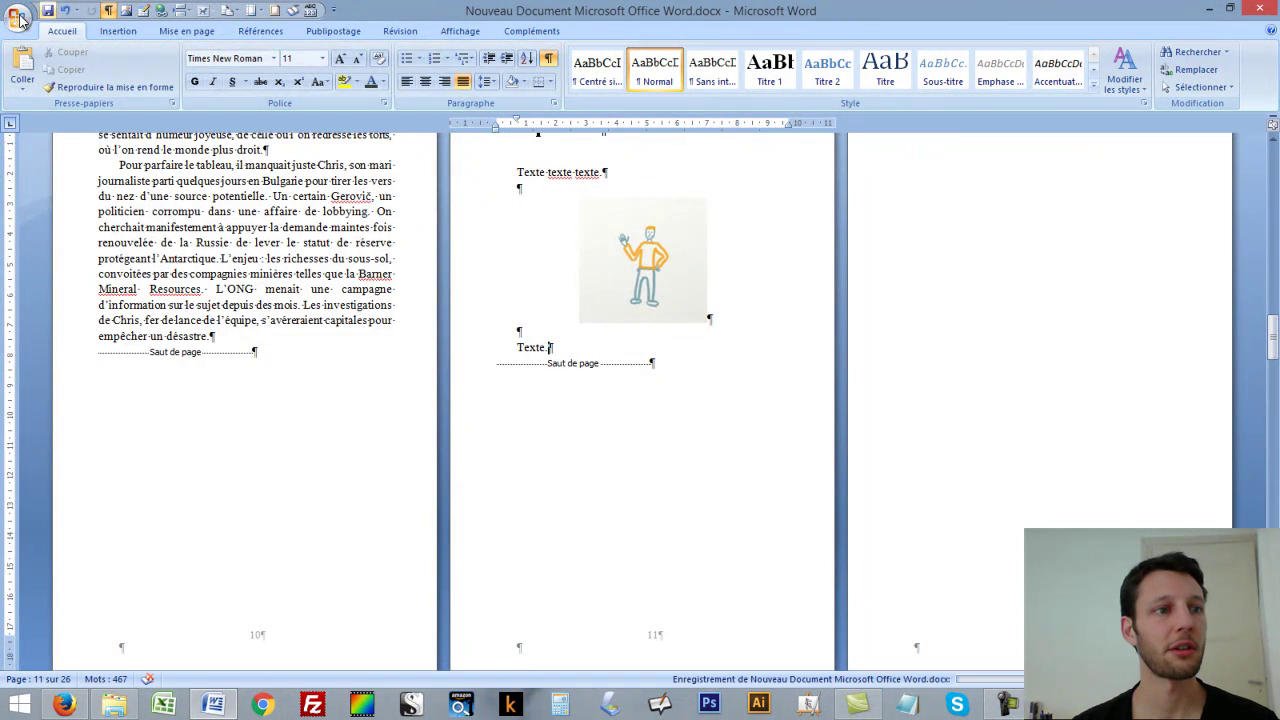
click(18, 18)
mouse_move(86, 160)
click(263, 251)
click(676, 587)
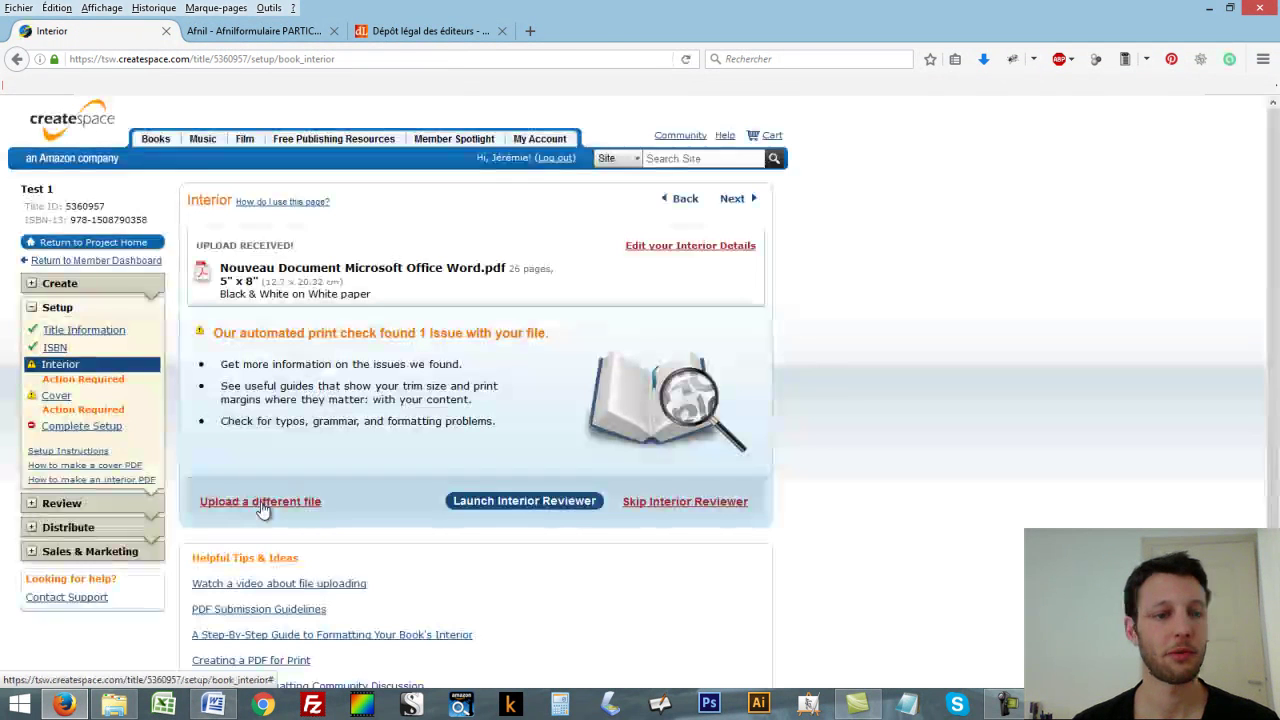
Replace the CreateSpace interior with Nouveau Document Microsoft Office Word.pdf, with bleed ending before the page edge and automated print checks enabled
click(262, 502)
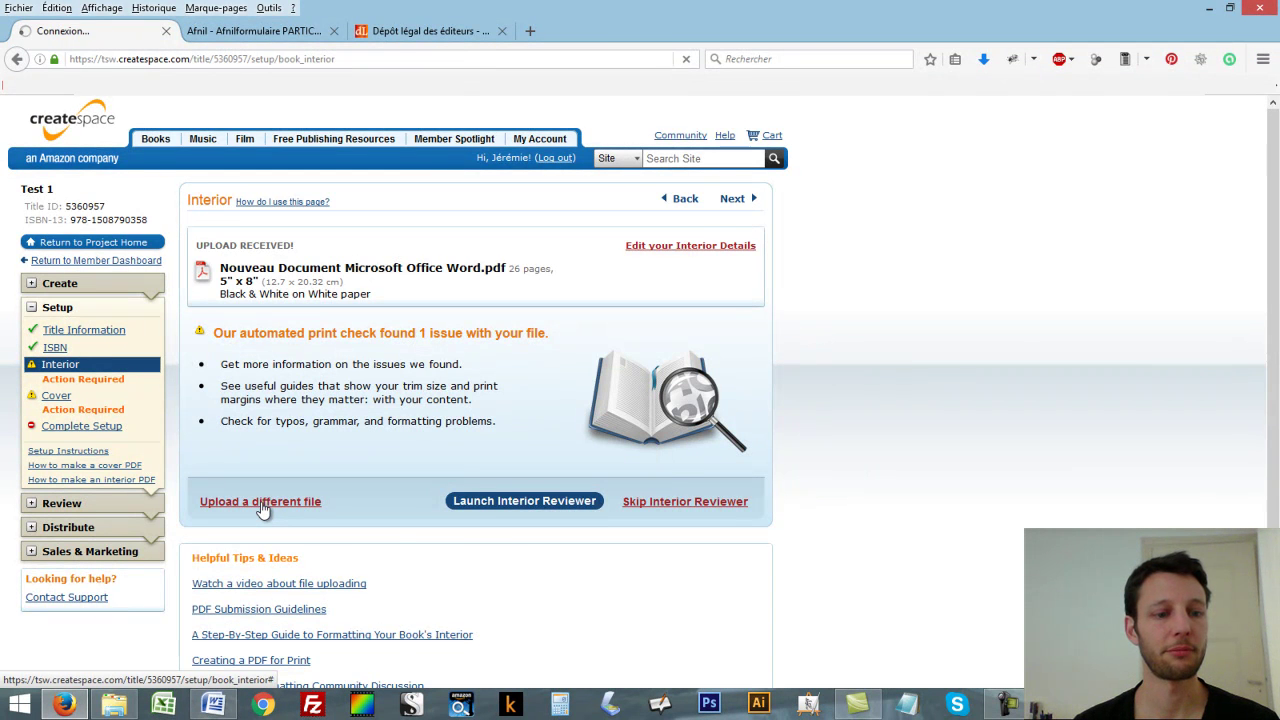
click(545, 408)
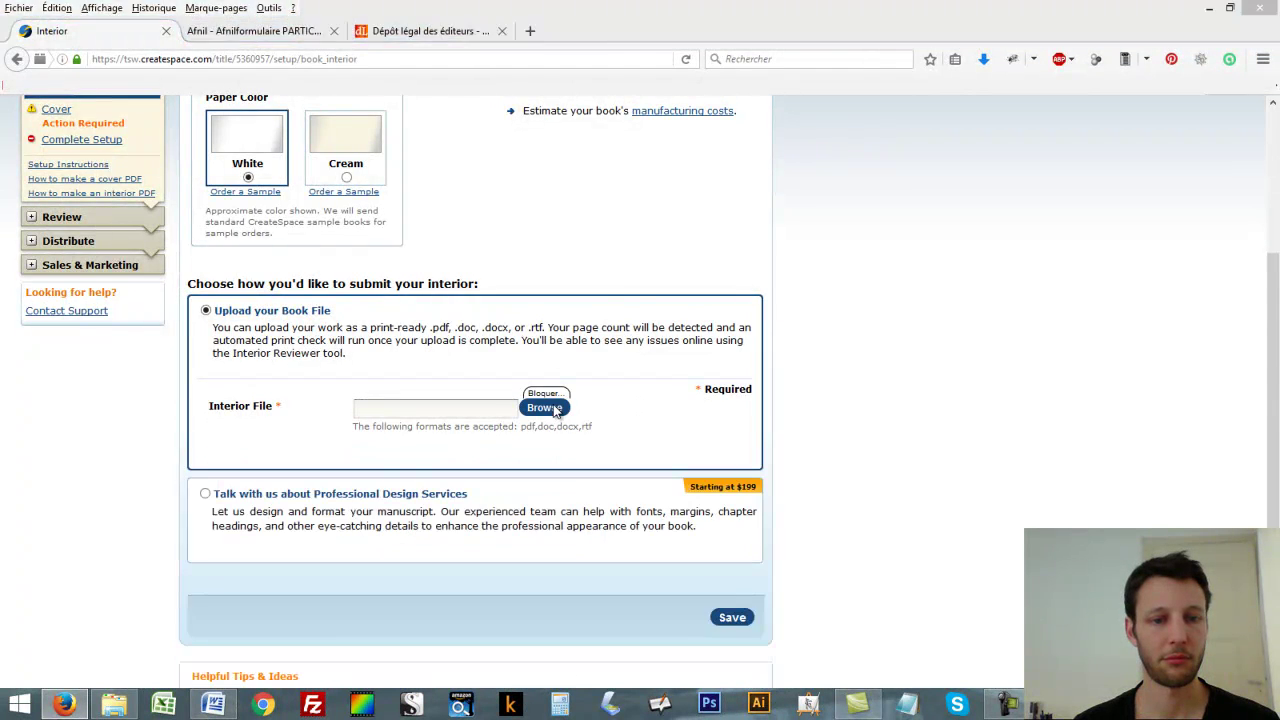
click(500, 357)
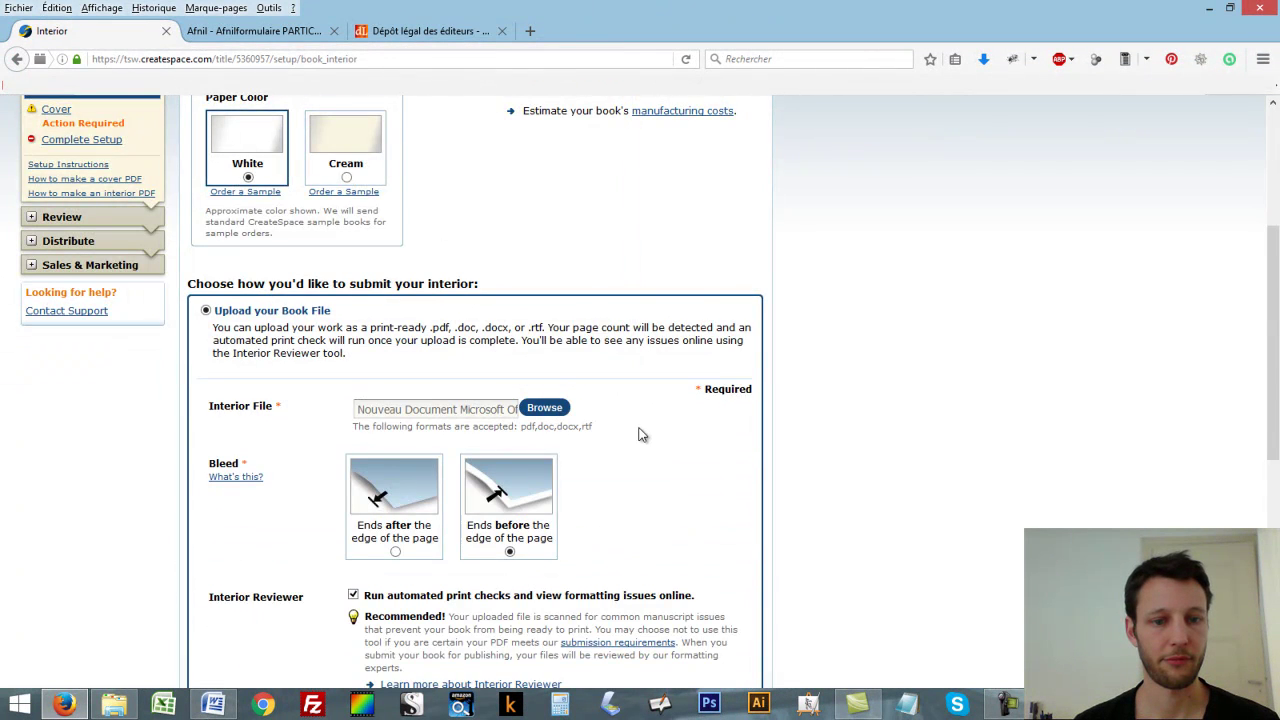
scroll(642, 435, down, 5)
click(735, 593)
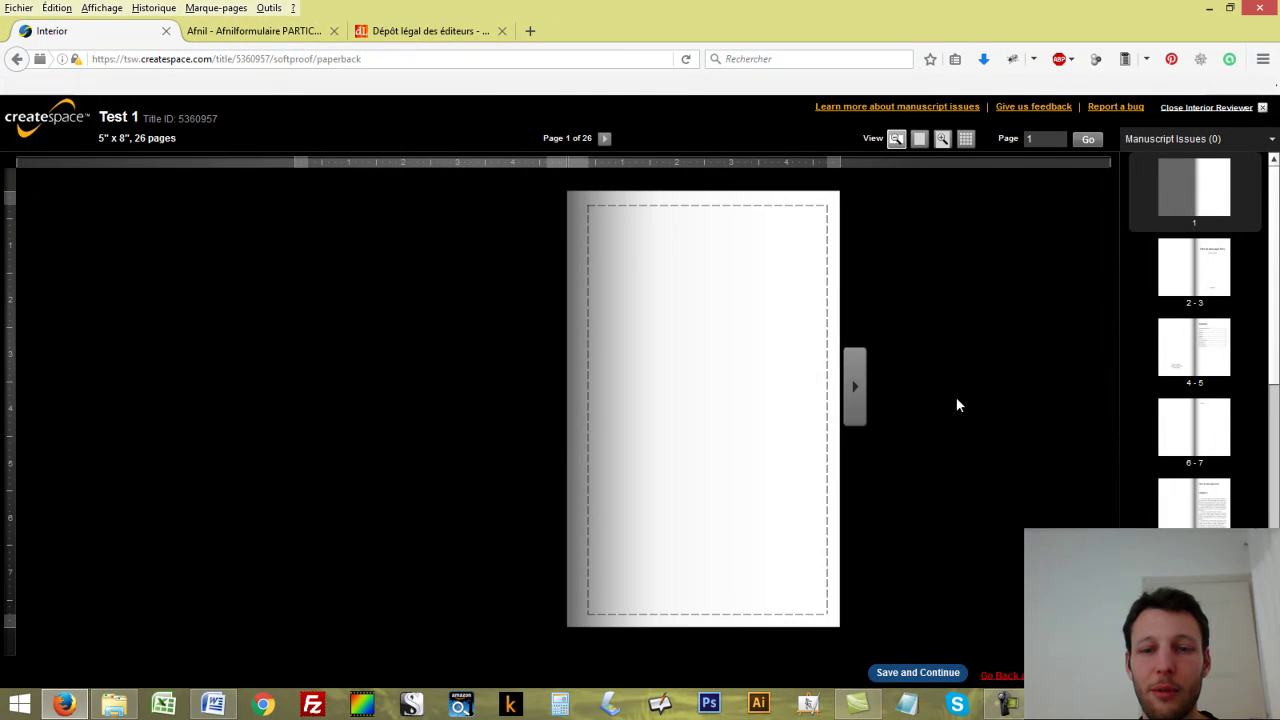
Page through the new interior of Test 1 in the Interior Reviewer, checking the Sommaire, chapters, image and closing pages
click(856, 396)
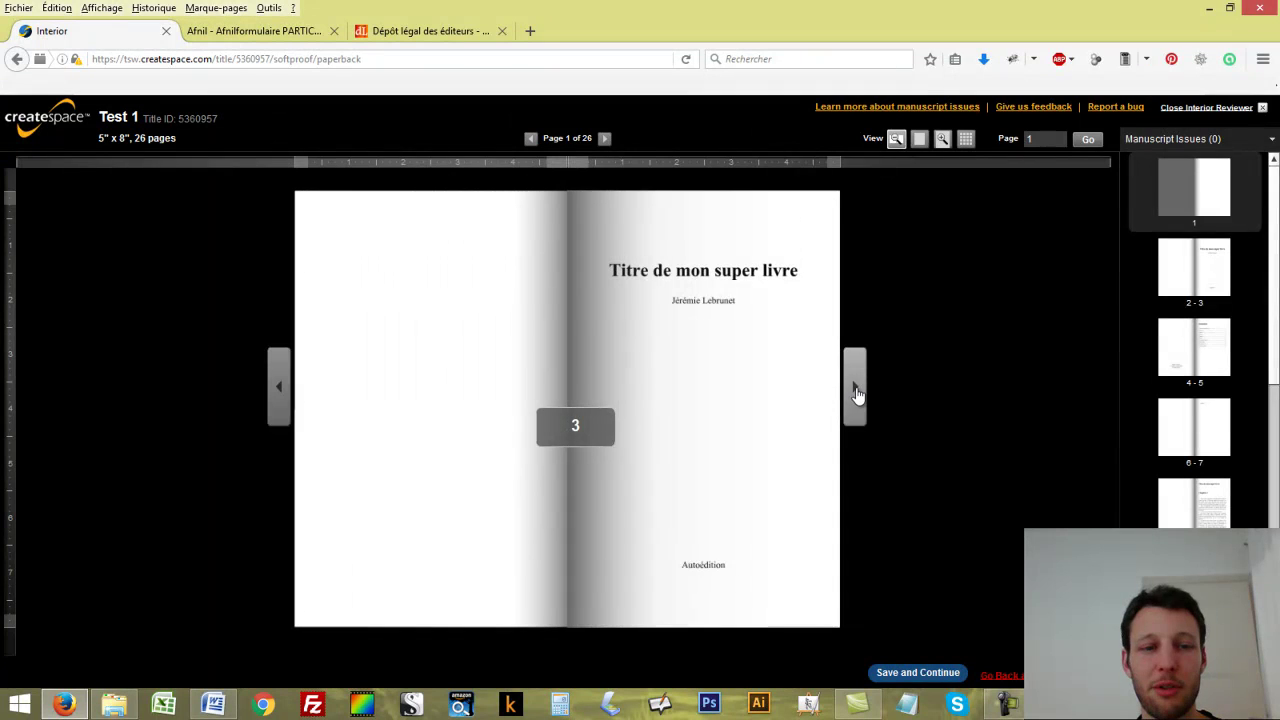
click(854, 390)
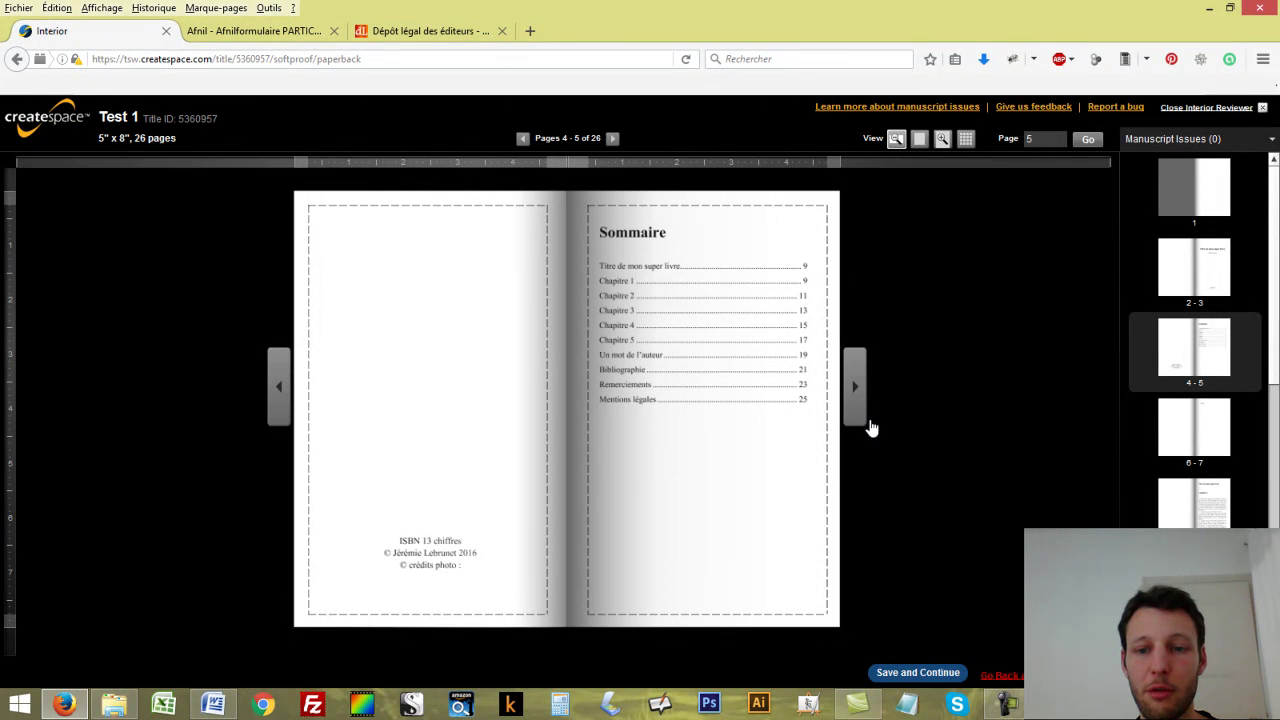
click(854, 388)
click(854, 388)
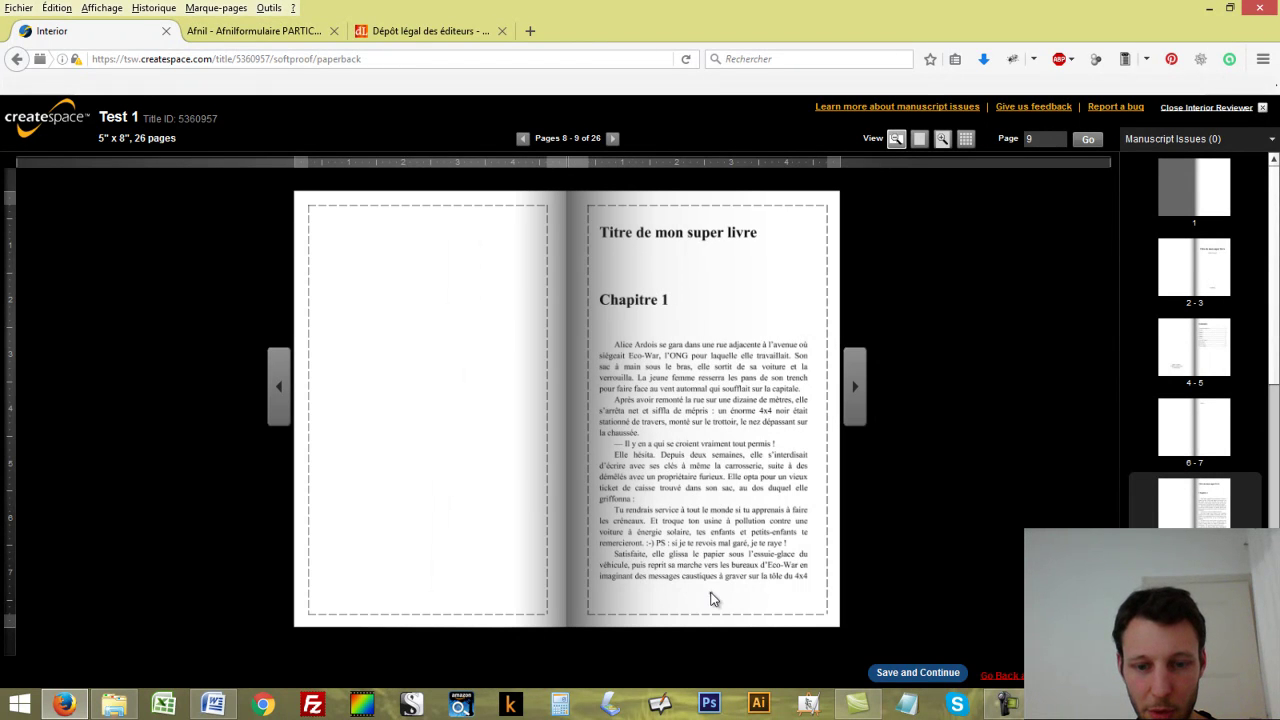
click(855, 388)
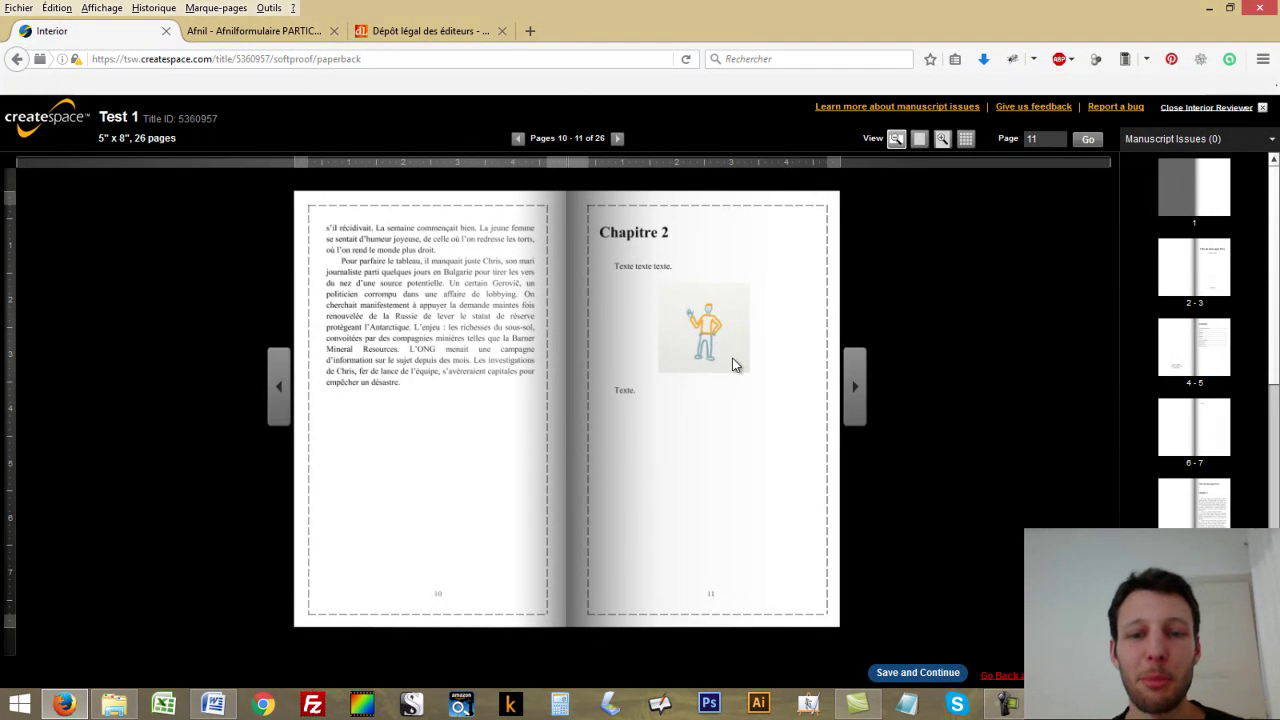
click(860, 390)
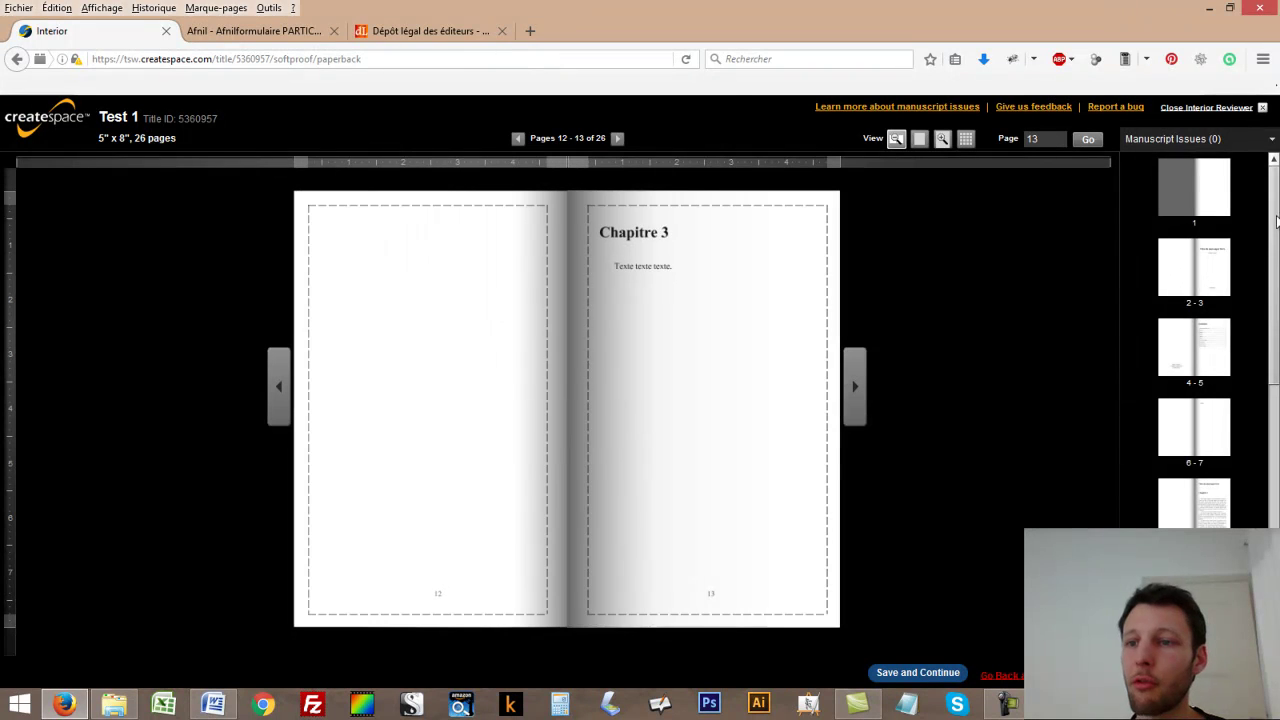
scroll(1276, 225, down, 10)
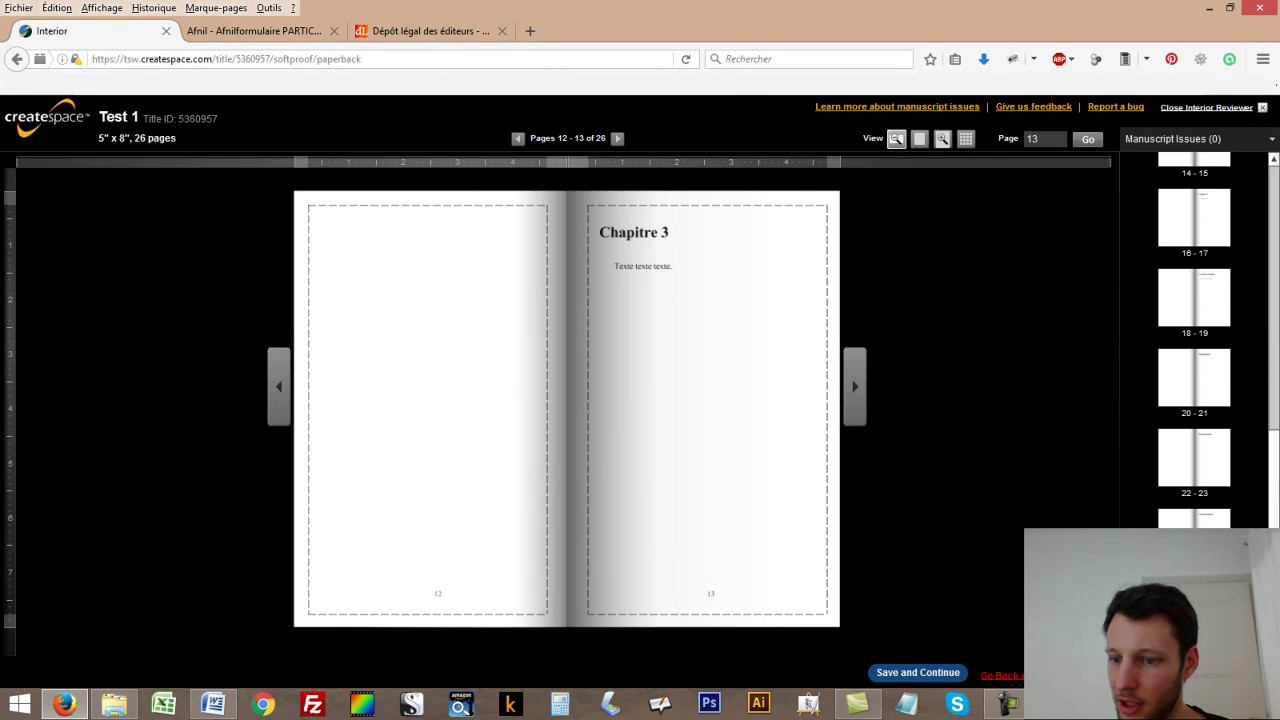
key(Right)
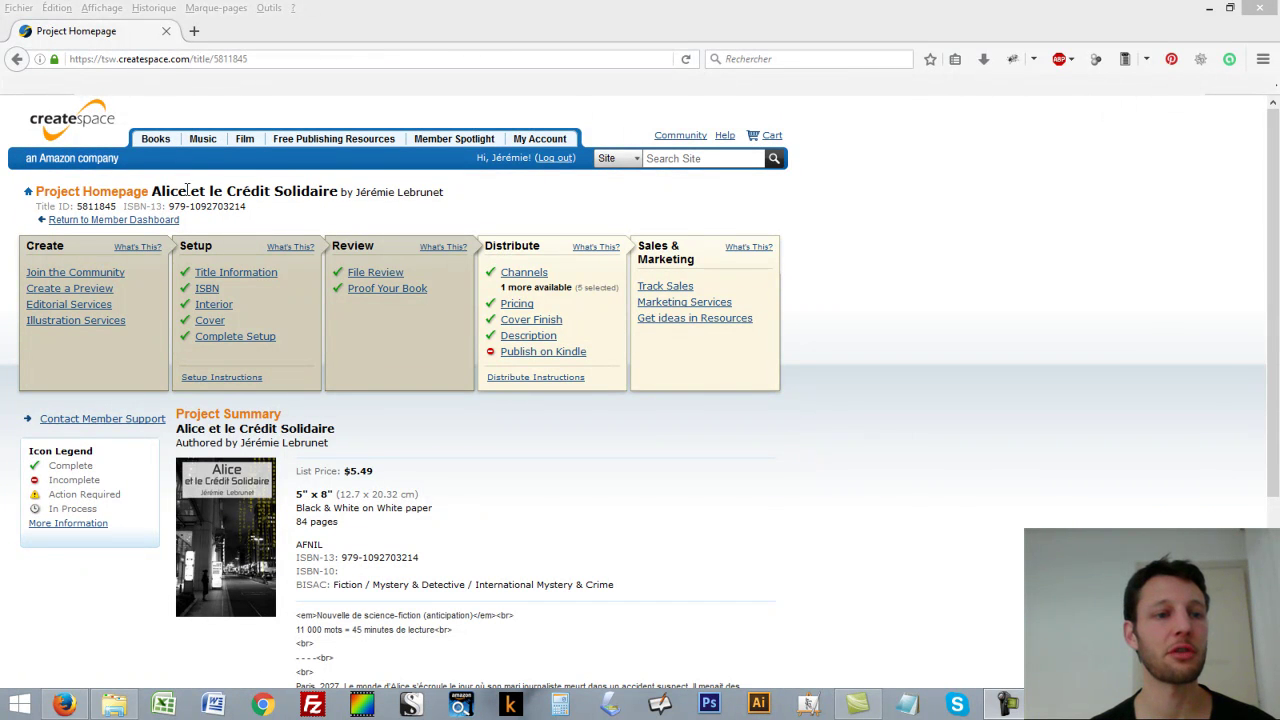
Examine the list prices and royalties of the Alice et le Crédit Solidaire project, focusing on its euro list price
click(519, 304)
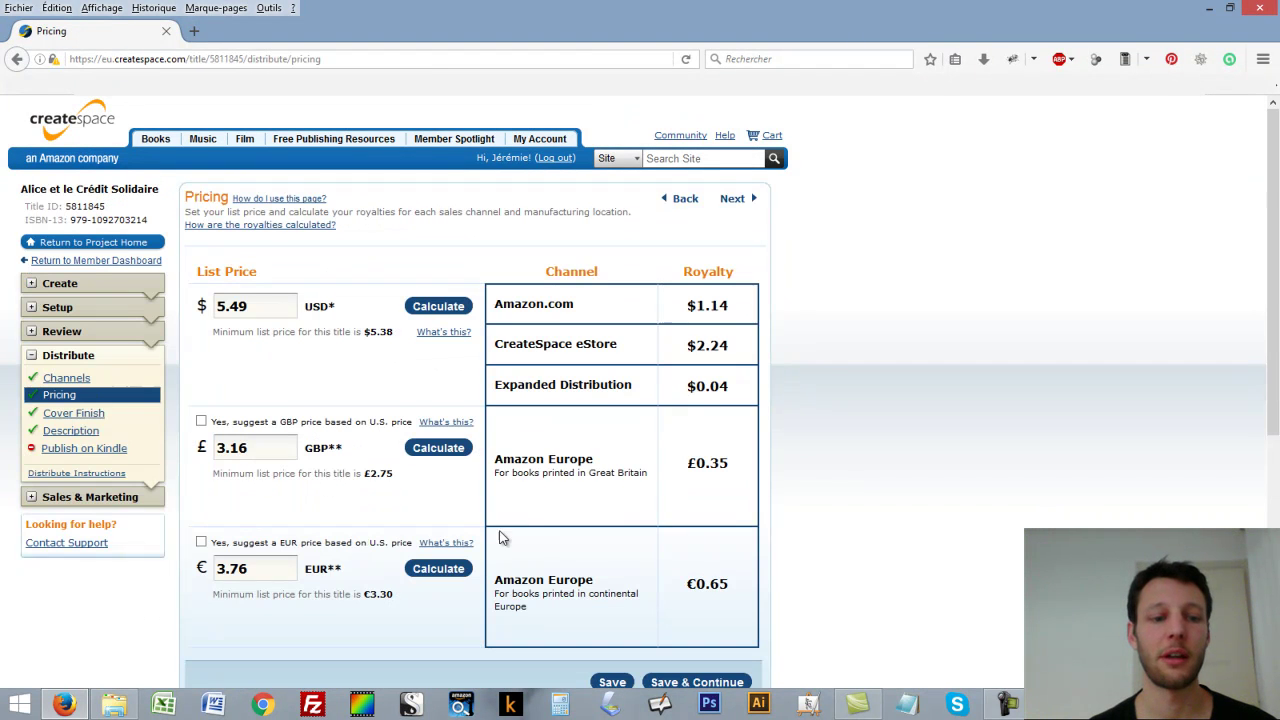
drag(255, 569, 203, 569)
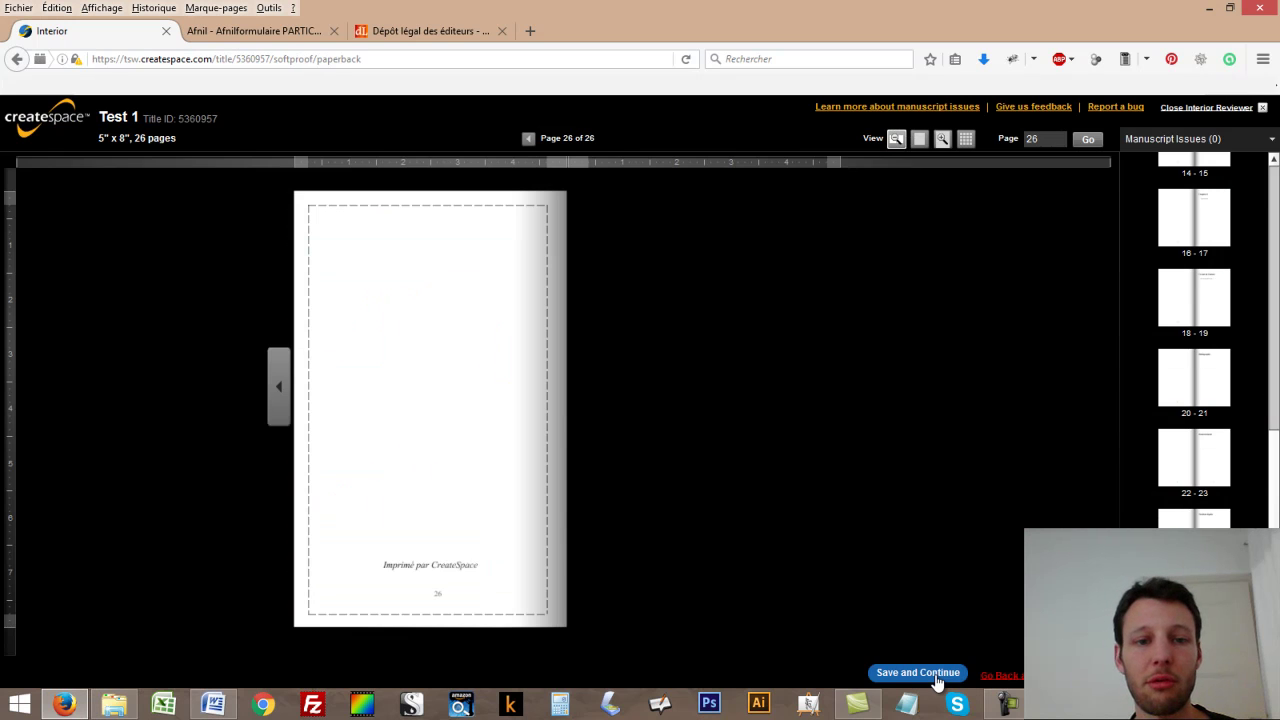
Save the reviewed Test 1 interior and continue to the book's cover finish and submission options
click(917, 673)
click(720, 477)
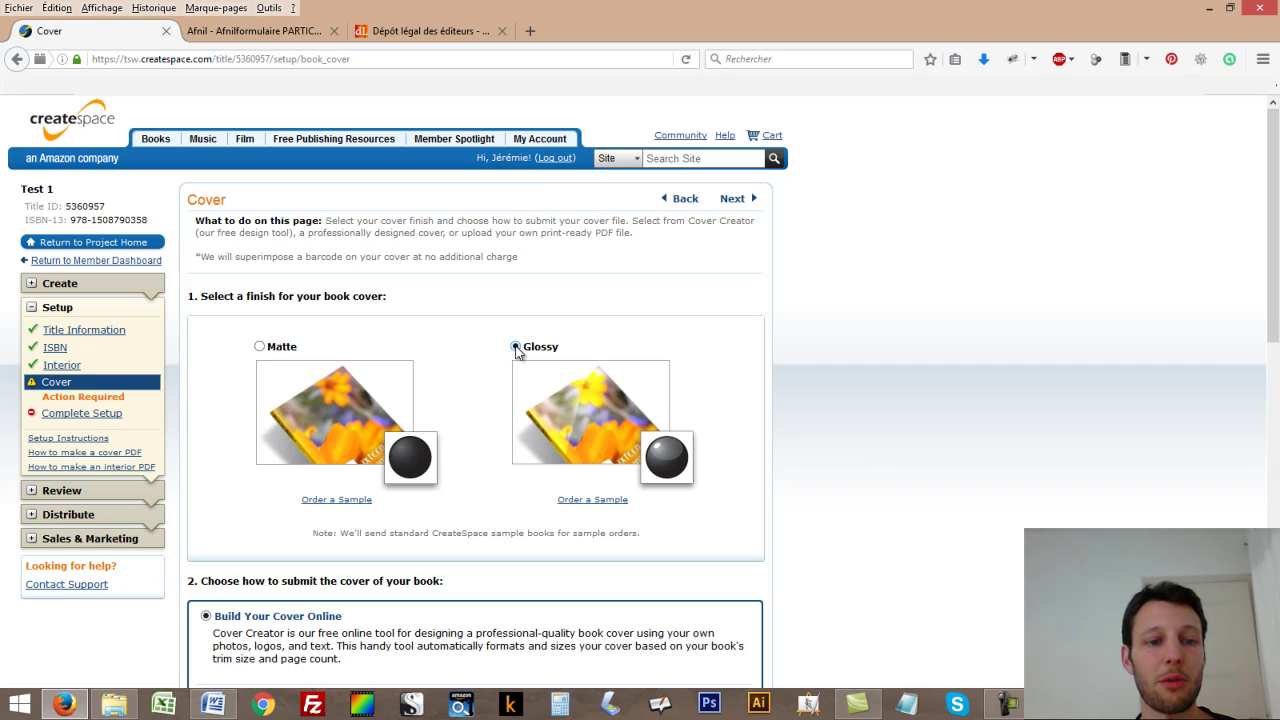
scroll(558, 395, down, 5)
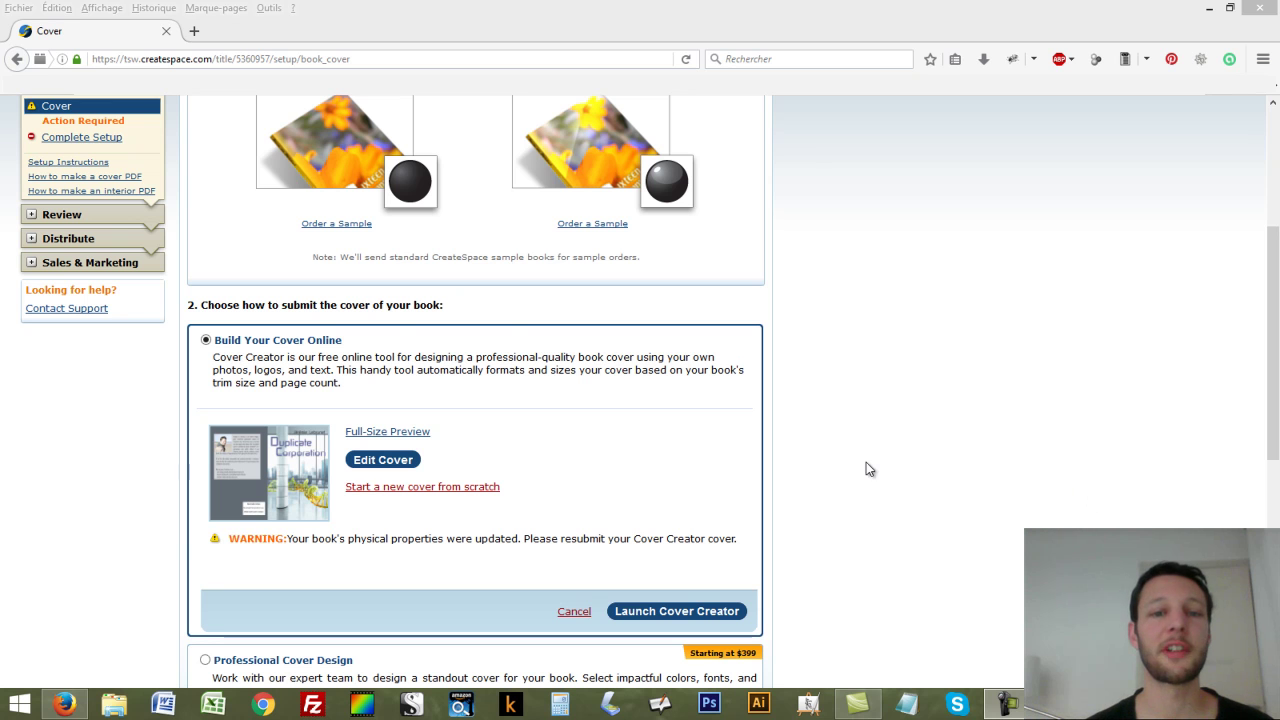
Expand the list of Distribute tasks for the Test 1 project
click(33, 241)
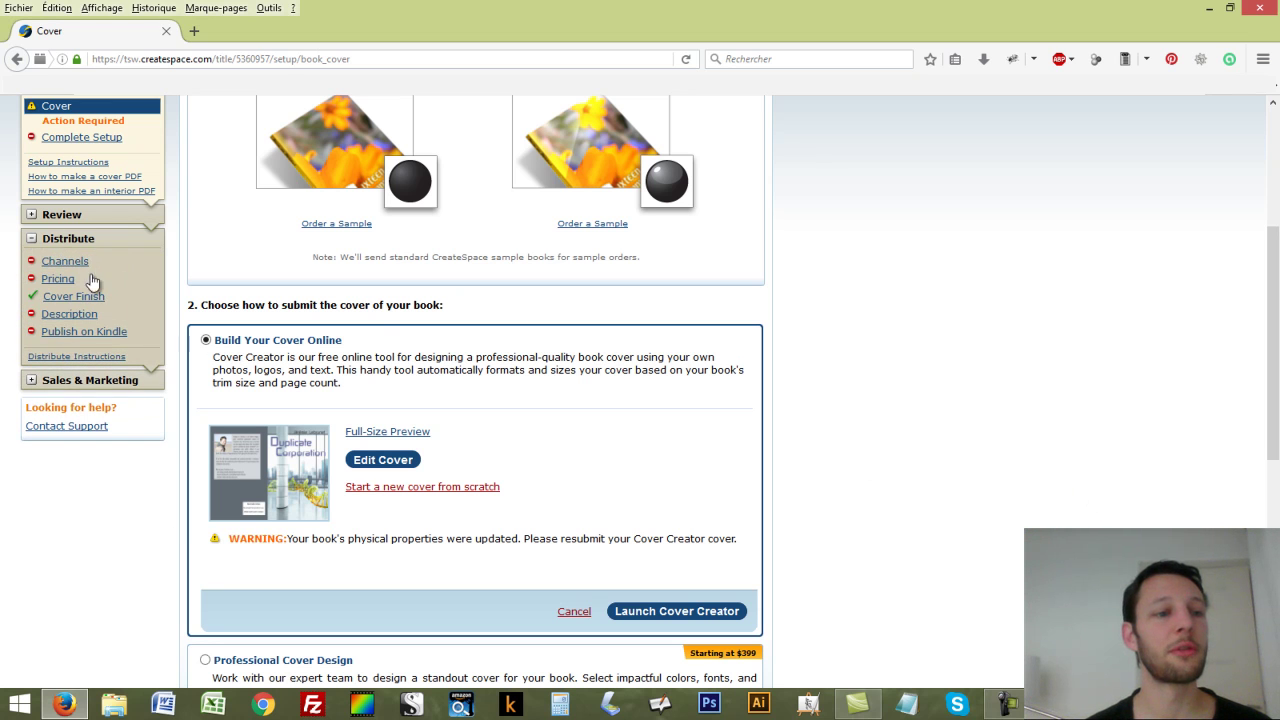